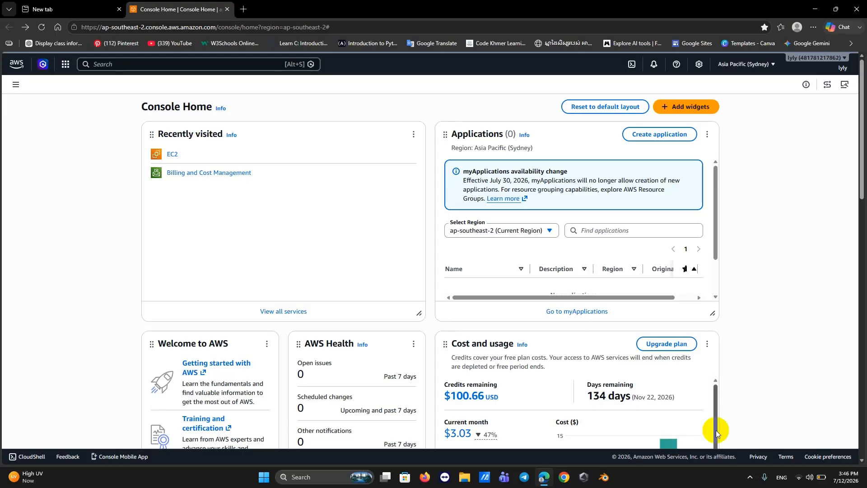
Open the EC2 Instances list and switch the region to US East (Ohio).
{"action": "left_click", "coordinate": [165, 155]}
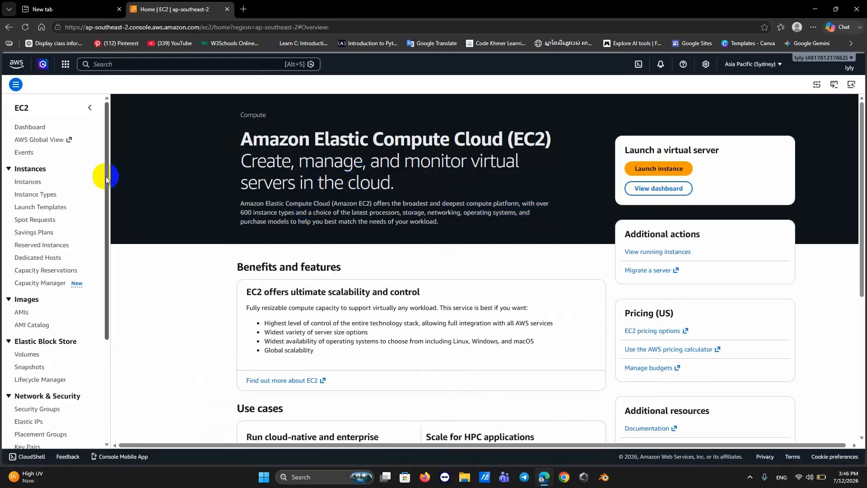
{"action": "left_click", "coordinate": [34, 187]}
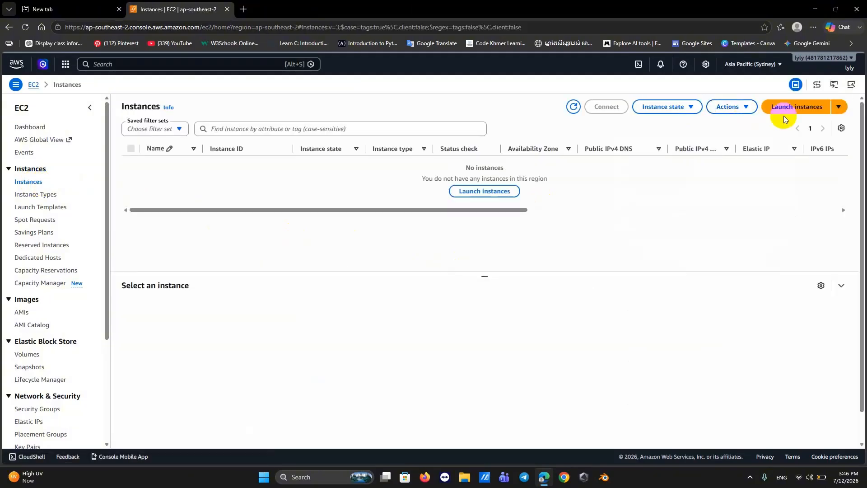
{"action": "left_click", "coordinate": [775, 64]}
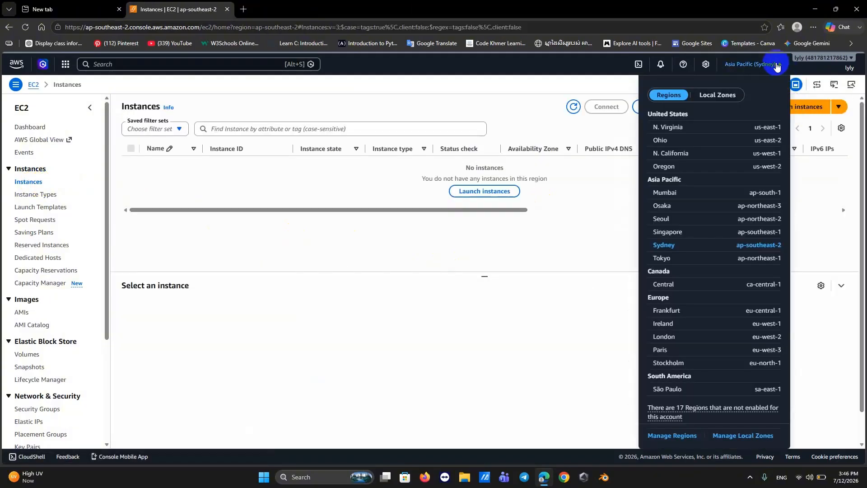
{"action": "left_click", "coordinate": [691, 142]}
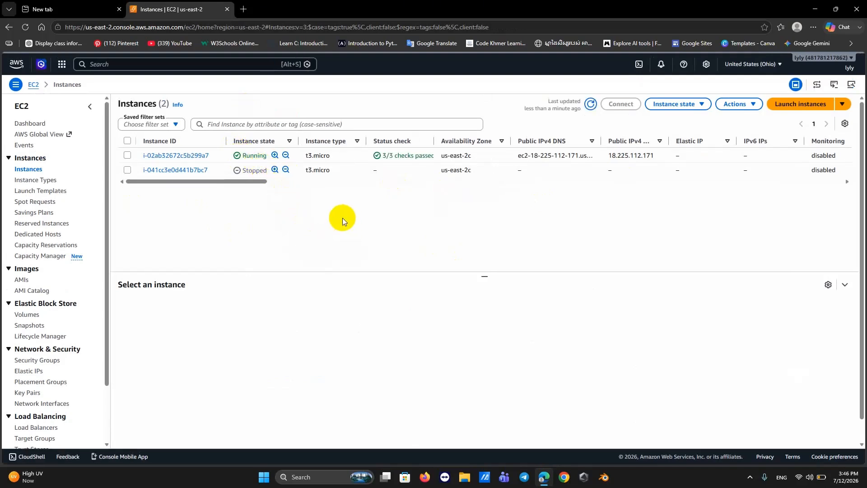
Open the details page of the running SETEC_EC2_Training instance.
{"action": "left_click", "coordinate": [255, 159]}
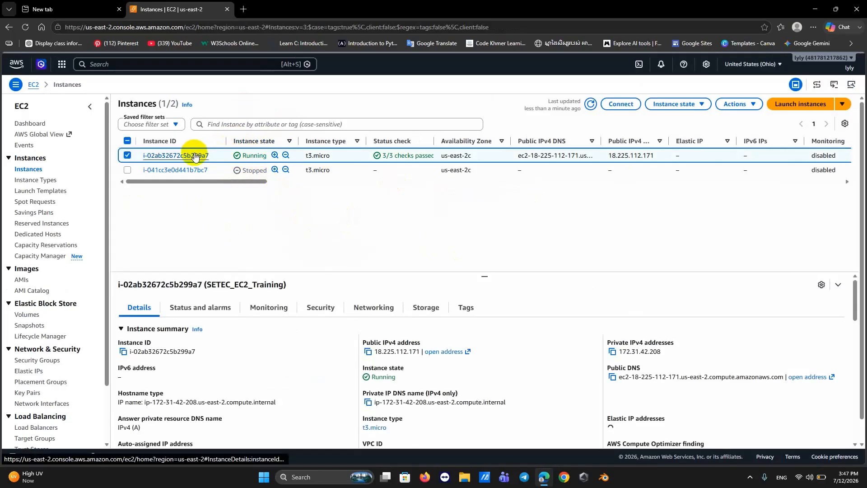
{"action": "left_click", "coordinate": [194, 154]}
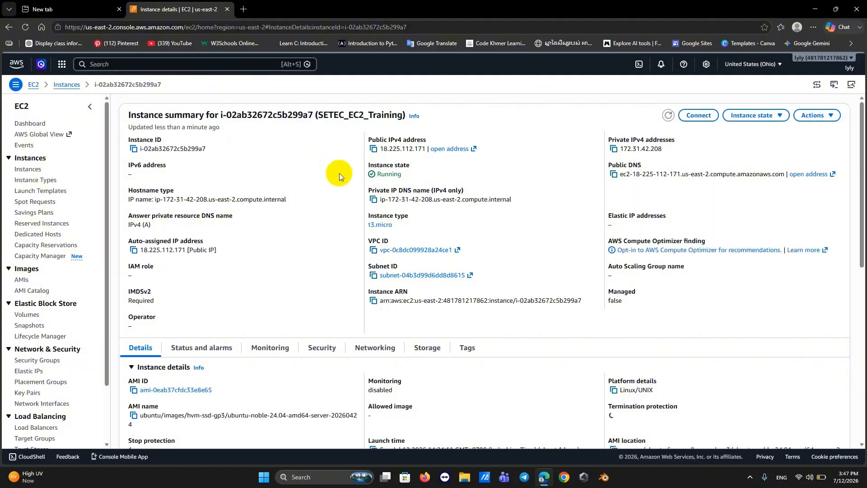
{"action": "scroll", "coordinate": [357, 207], "scroll_direction": "down", "scroll_amount": 2}
{"action": "scroll", "coordinate": [357, 205], "scroll_direction": "up", "scroll_amount": 2}
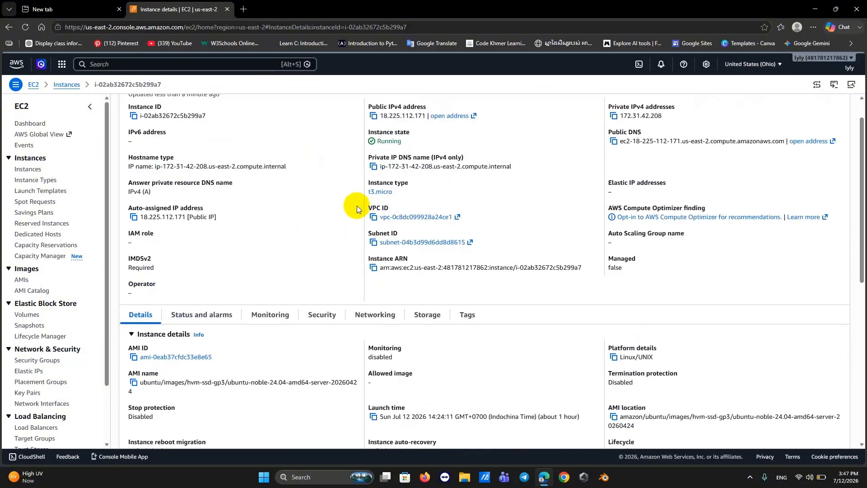
{"action": "left_click", "coordinate": [849, 468]}
{"action": "scroll", "coordinate": [711, 268], "scroll_direction": "up", "scroll_amount": 1}
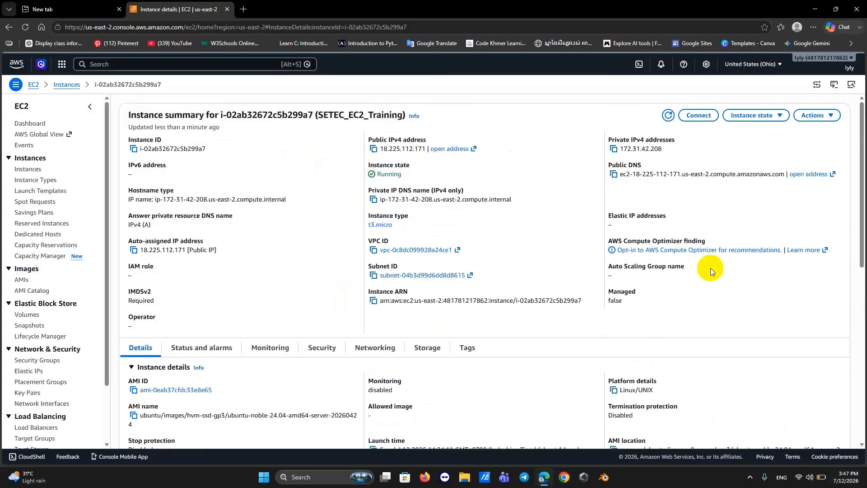
Copy the example ssh command from the instance's SSH client connection instructions.
{"action": "left_click", "coordinate": [699, 121]}
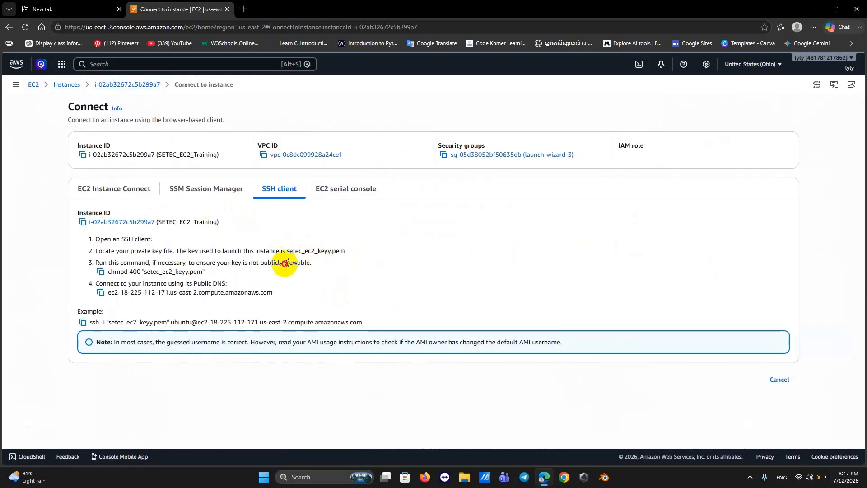
{"action": "left_click_drag", "start_coordinate": [288, 263], "coordinate": [267, 251]}
{"action": "left_click", "coordinate": [690, 281]}
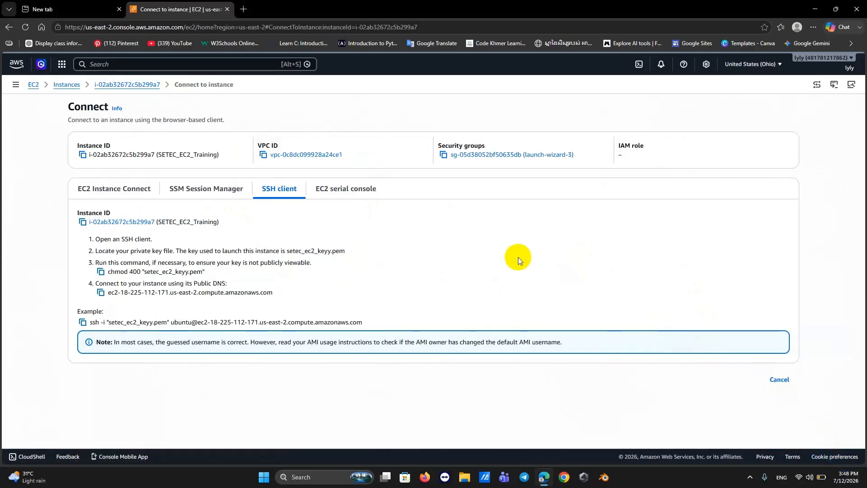
{"action": "left_click", "coordinate": [82, 323]}
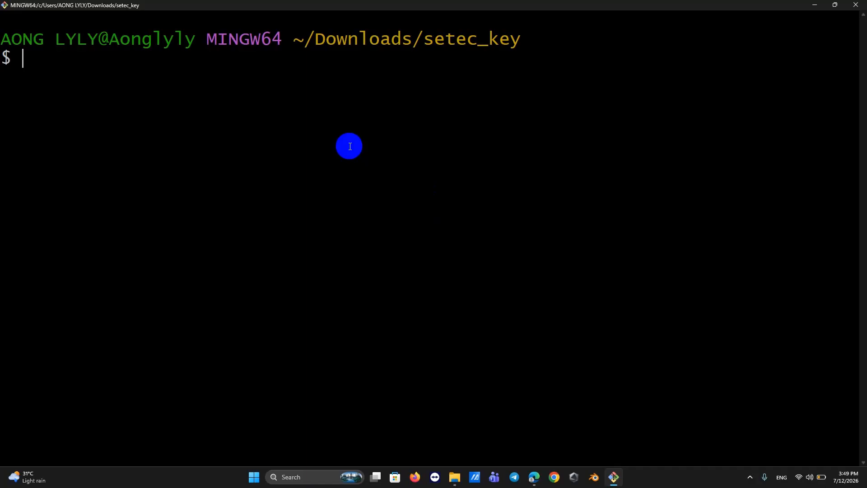
Paste and run the ssh command in Git Bash, accepting the host key with 'yes'.
{"action": "right_click", "coordinate": [350, 146]}
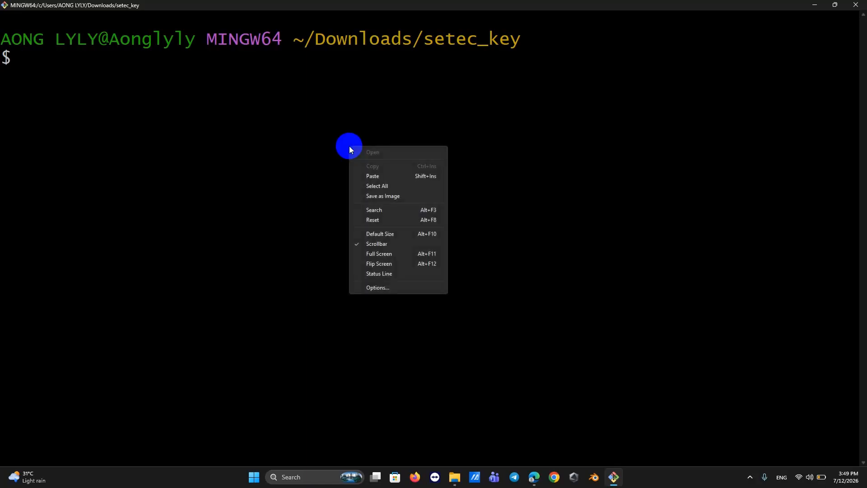
{"action": "left_click", "coordinate": [374, 175]}
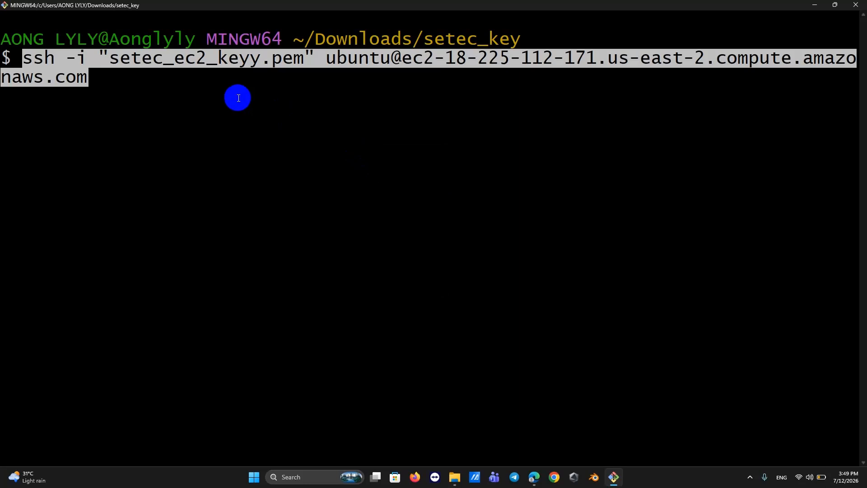
{"action": "key", "text": "Return"}
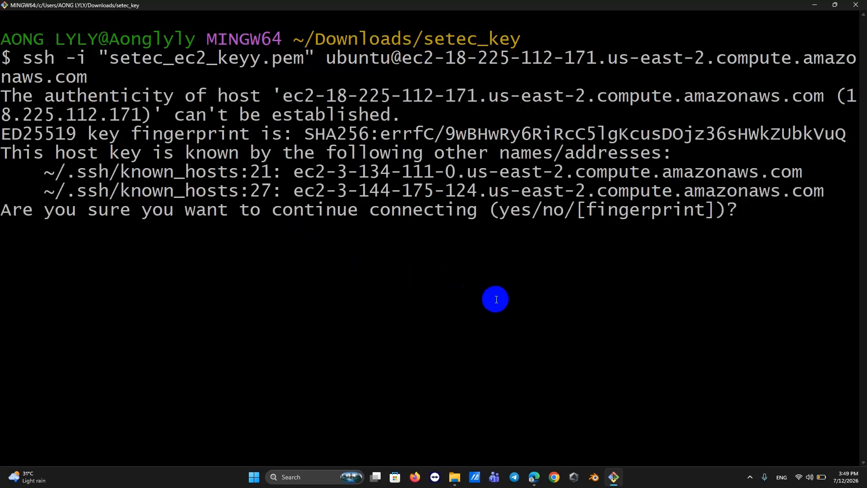
{"action": "type", "text": "yes"}
{"action": "key", "text": "Return"}
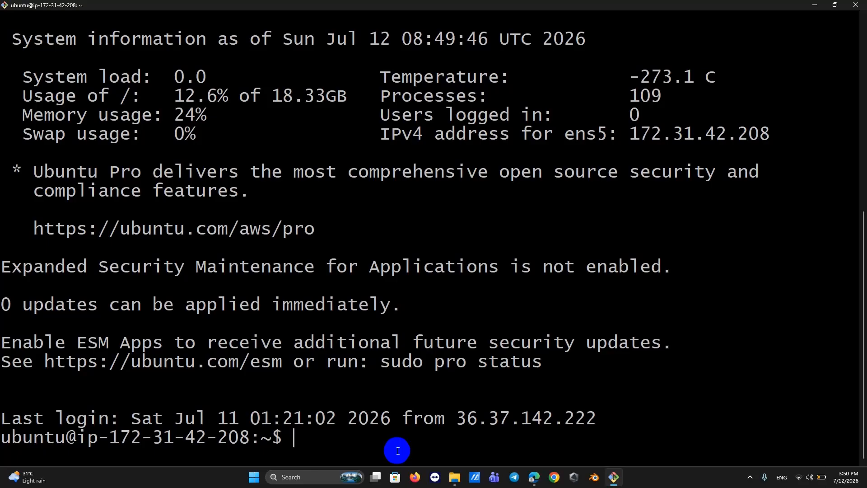
Update the instance's package lists with sudo apt update.
{"action": "type", "text": "sudo  apt"}
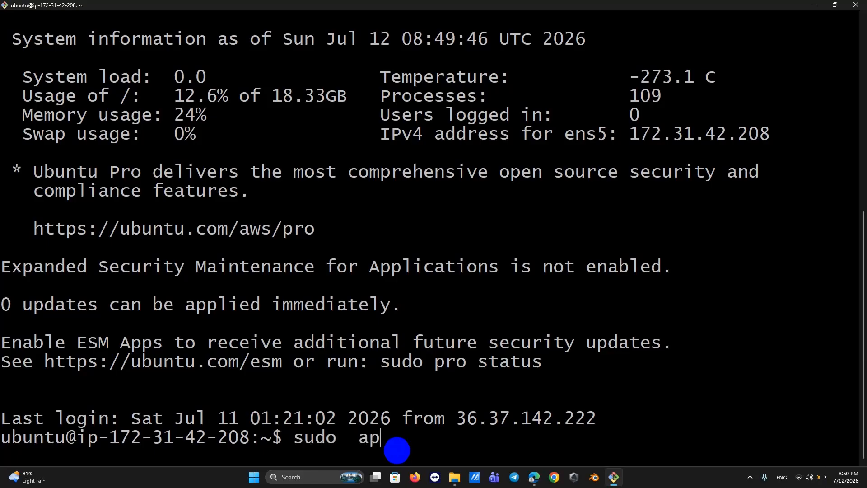
{"action": "key", "text": "BackSpace"}
{"action": "key", "text": "BackSpace"}
{"action": "key", "text": "BackSpace"}
{"action": "key", "text": "BackSpace"}
{"action": "key", "text": "BackSpace"}
{"action": "key", "text": "BackSpace"}
{"action": "key", "text": "BackSpace"}
{"action": "type", "text": "o apt update"}
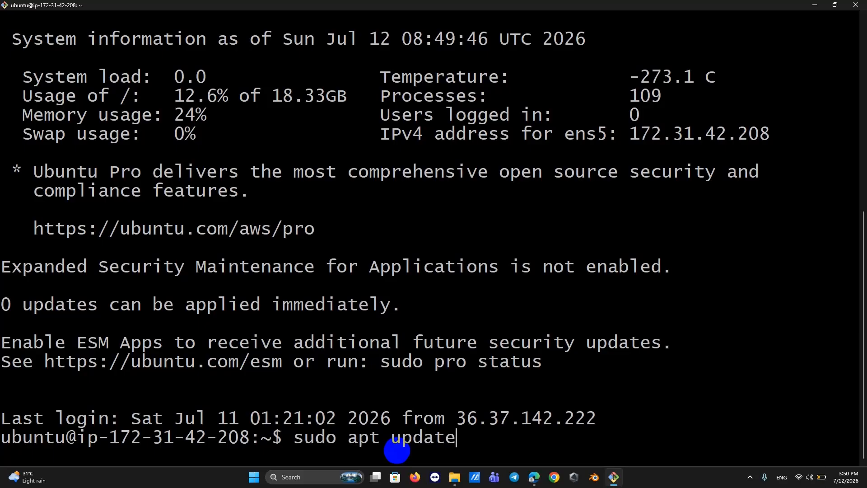
{"action": "key", "text": "Return"}
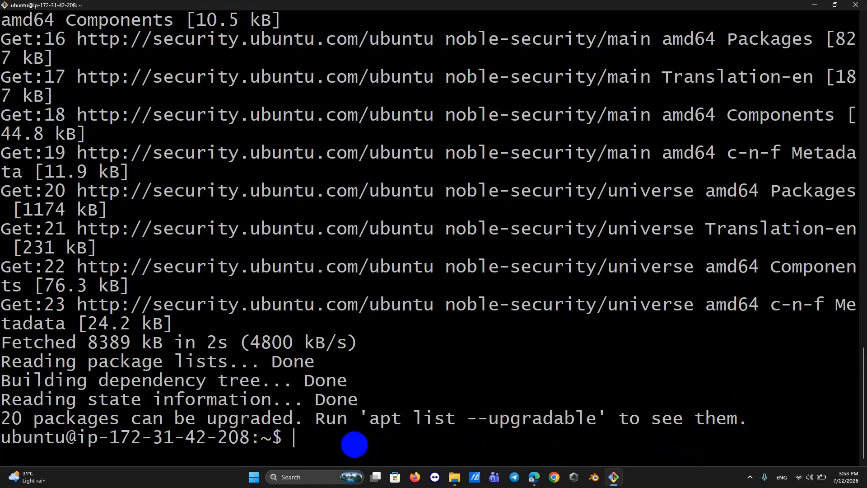
Check nginx with sudo systemctl status nginx, which reports nginx.service not found.
{"action": "type", "text": "sudo sy"}
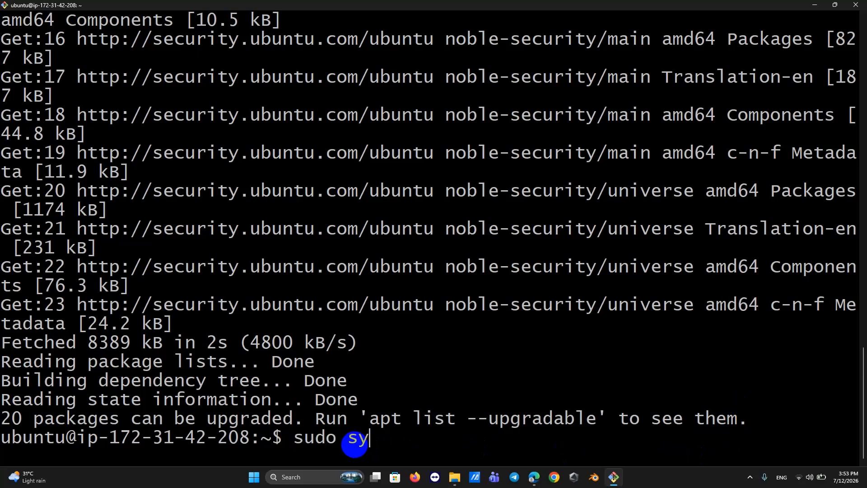
{"action": "type", "text": "stemctl "}
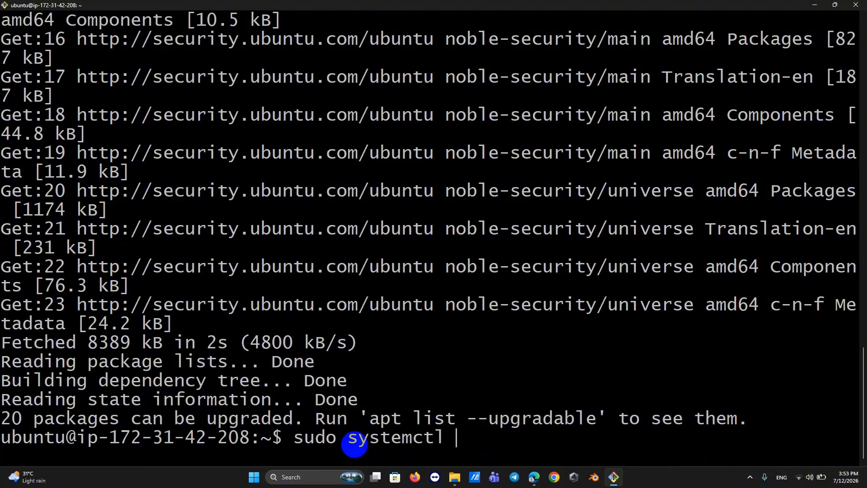
{"action": "type", "text": "nginx"}
{"action": "key", "text": "Return"}
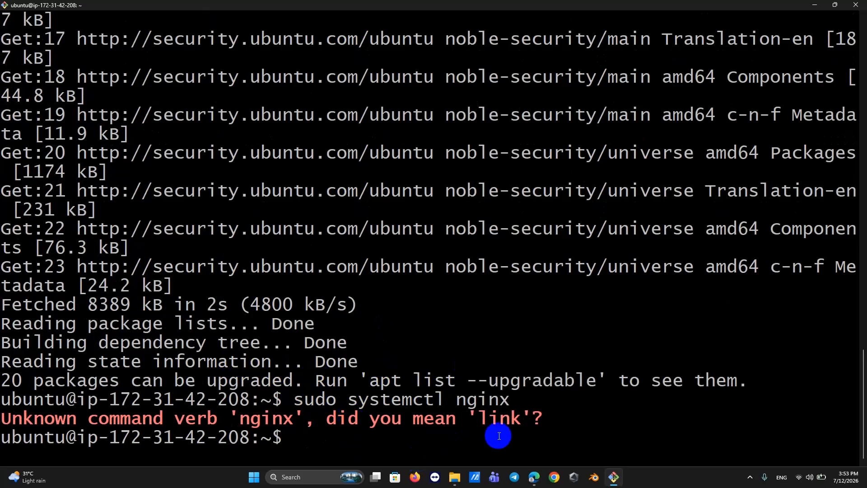
{"action": "left_click", "coordinate": [847, 474]}
{"action": "left_click", "coordinate": [557, 407]}
{"action": "key", "text": "Up"}
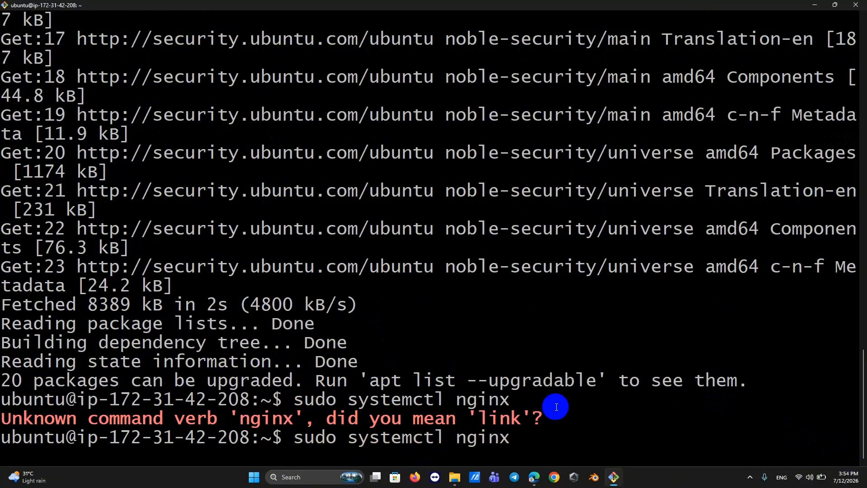
{"action": "key", "text": "Left"}
{"action": "key", "text": "Left"}
{"action": "key", "text": "Left"}
{"action": "key", "text": "Left"}
{"action": "key", "text": "Left"}
{"action": "key", "text": "Left"}
{"action": "key", "text": "Left"}
{"action": "key", "text": "Right"}
{"action": "type", "text": "sta"}
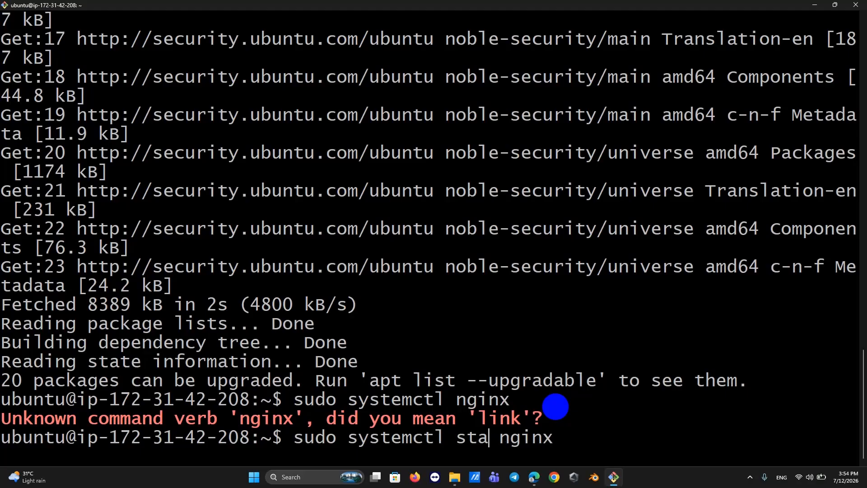
{"action": "type", "text": "tu"}
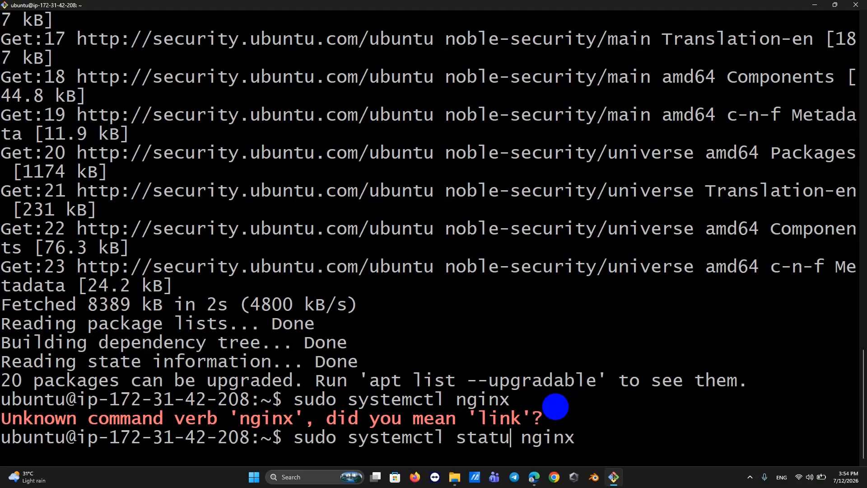
{"action": "type", "text": "d"}
{"action": "key", "text": "BackSpace"}
{"action": "type", "text": "s"}
{"action": "key", "text": "Return"}
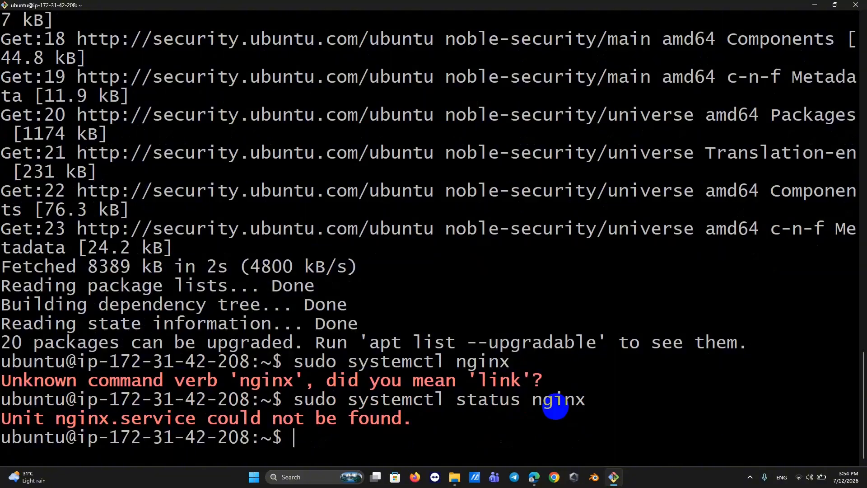
{"action": "key", "text": "Up"}
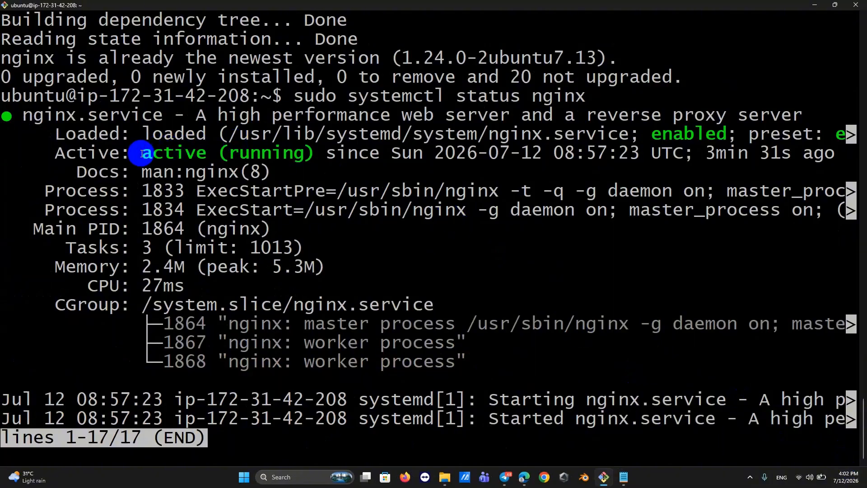
Highlight nginx's active (running) status line and return to the browser's EC2 Connect page.
{"action": "left_click_drag", "start_coordinate": [136, 153], "coordinate": [320, 153]}
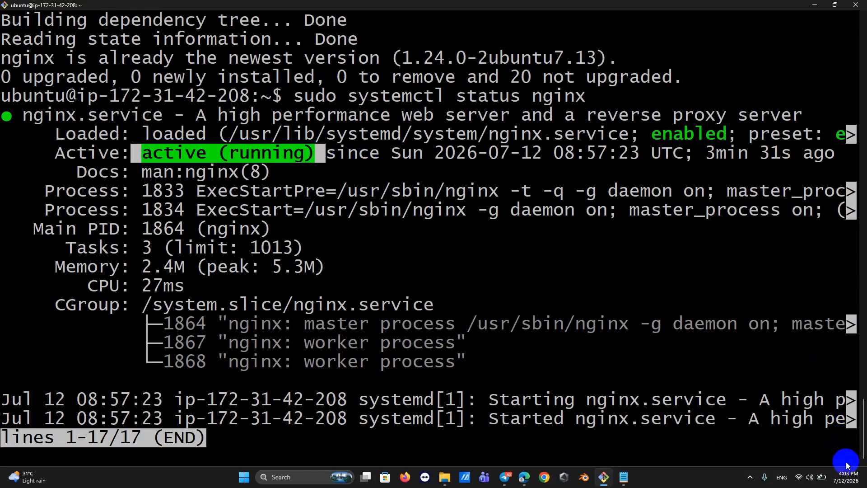
{"action": "left_click", "coordinate": [525, 472]}
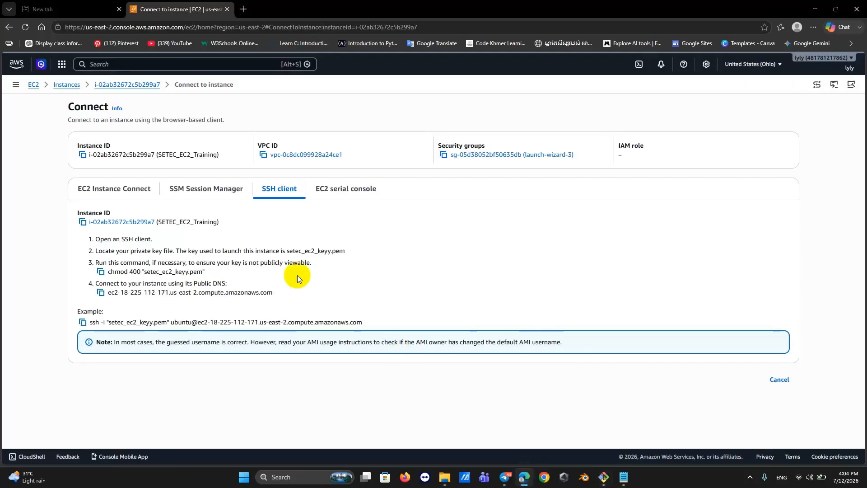
Copy the instance's public IPv4 address 18.225.112.171 from the EC2 Instance Connect tab.
{"action": "left_click", "coordinate": [94, 186]}
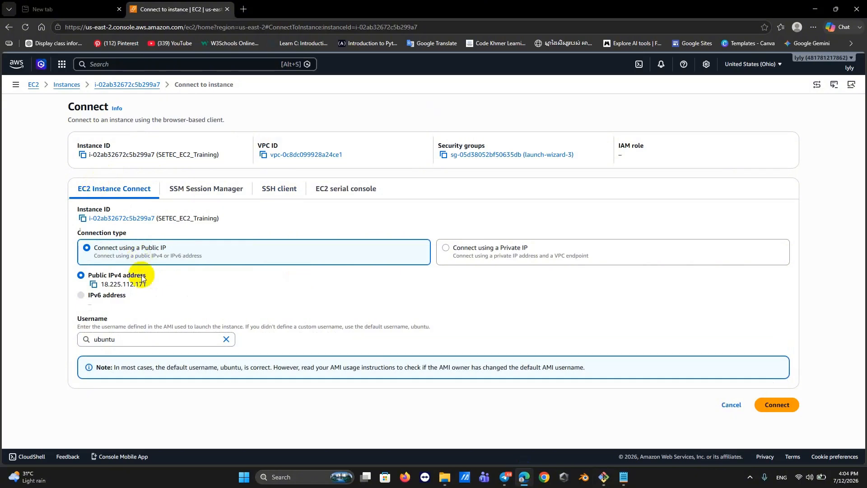
{"action": "left_click_drag", "start_coordinate": [148, 283], "coordinate": [101, 288]}
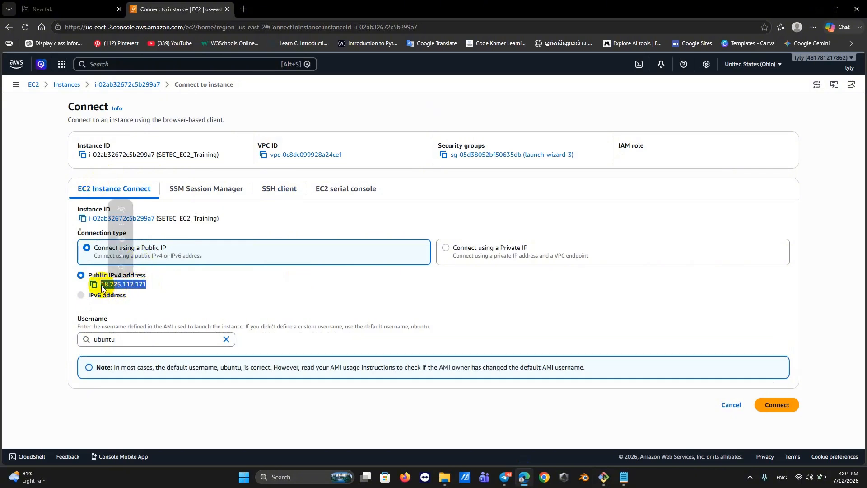
{"action": "key", "text": "ctrl+c"}
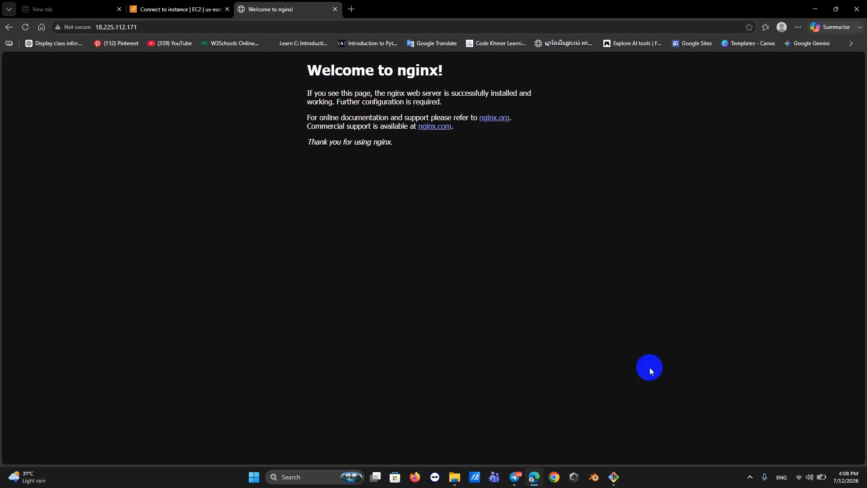
Load the nginx welcome page at 18.225.112.171, then search Windows for FileZilla.
{"action": "left_click", "coordinate": [168, 27]}
{"action": "key", "text": "ctrl+c"}
{"action": "left_click", "coordinate": [168, 27]}
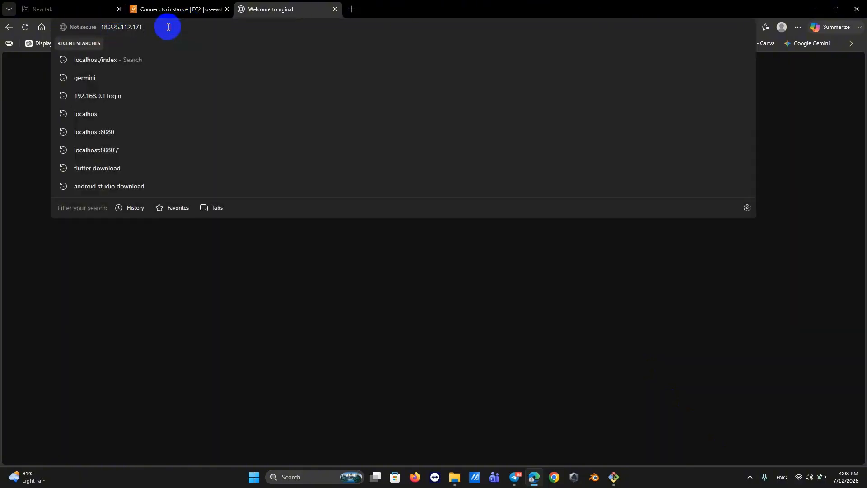
{"action": "left_click", "coordinate": [259, 306]}
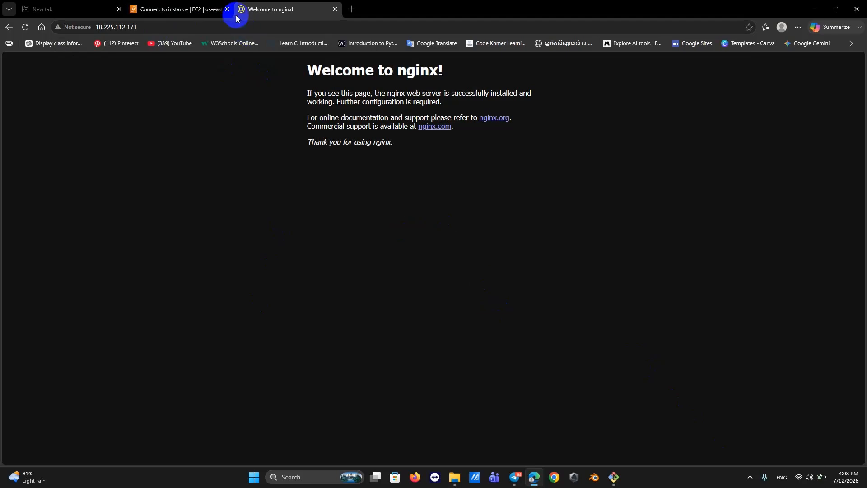
{"action": "left_click", "coordinate": [183, 10]}
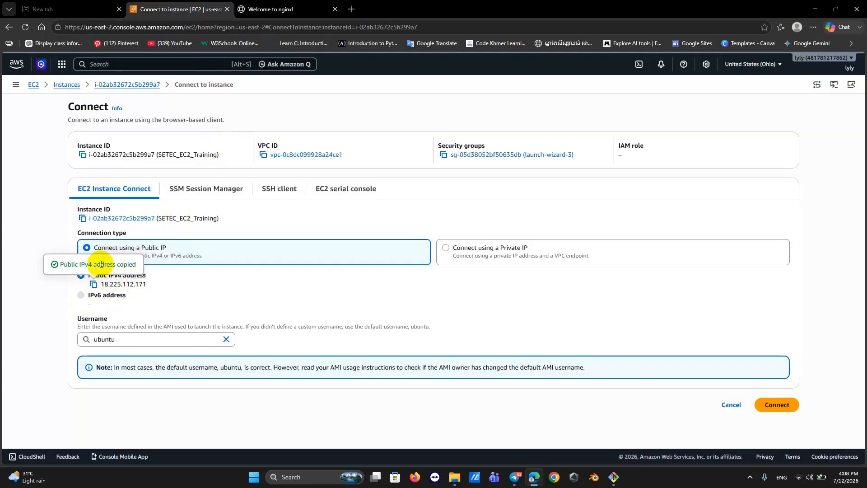
{"action": "left_click", "coordinate": [315, 14]}
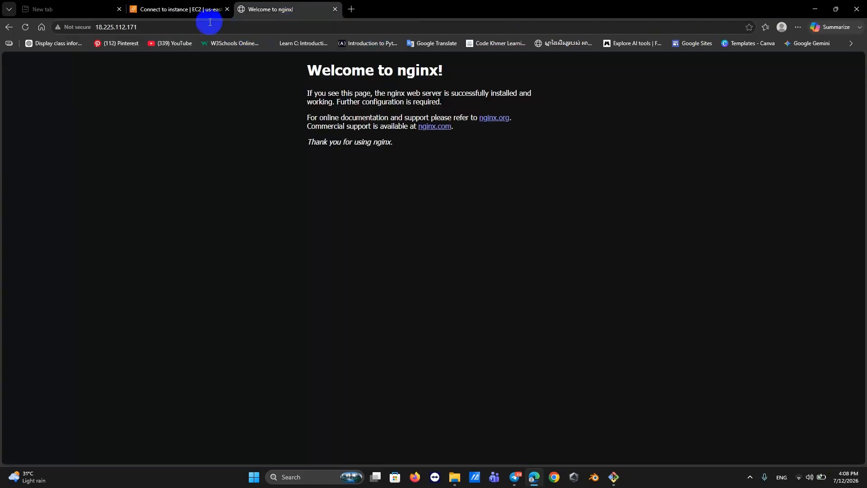
{"action": "left_click", "coordinate": [192, 30]}
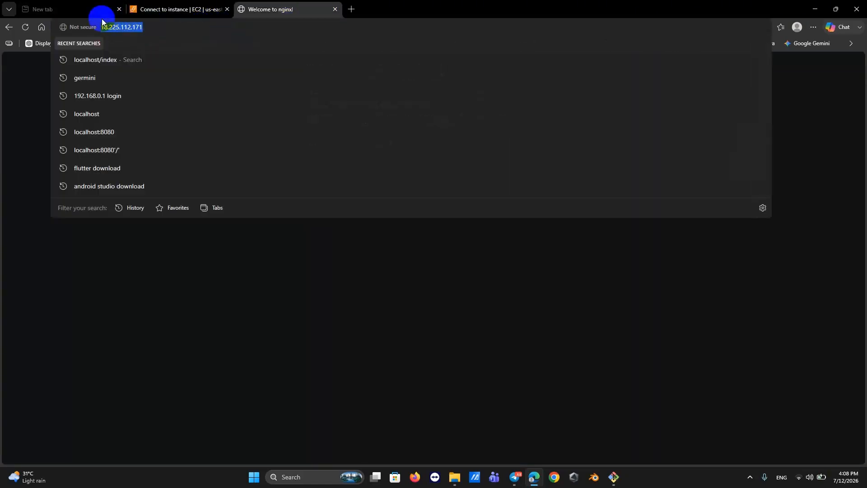
{"action": "key", "text": "ctrl+v"}
{"action": "left_click", "coordinate": [163, 45]}
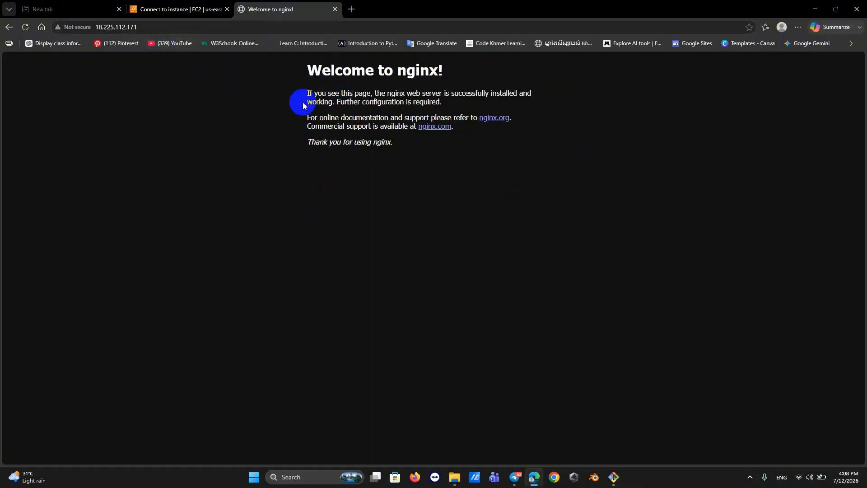
{"action": "double_click", "coordinate": [390, 72]}
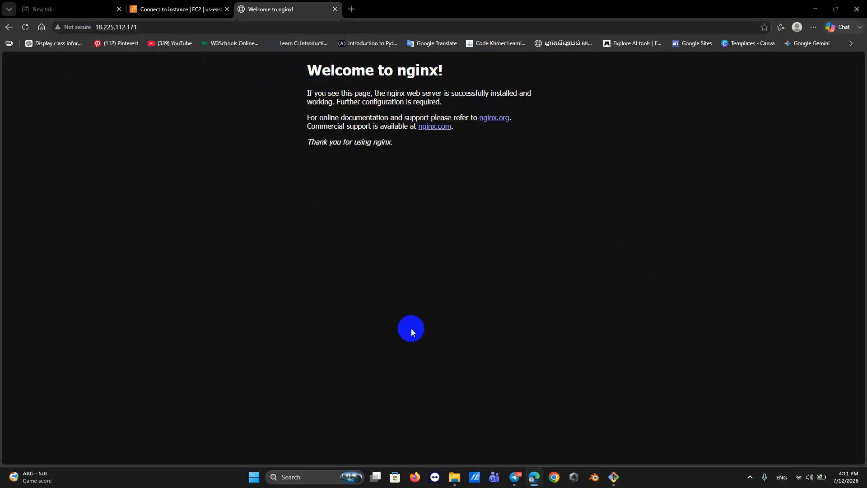
{"action": "key", "text": "super"}
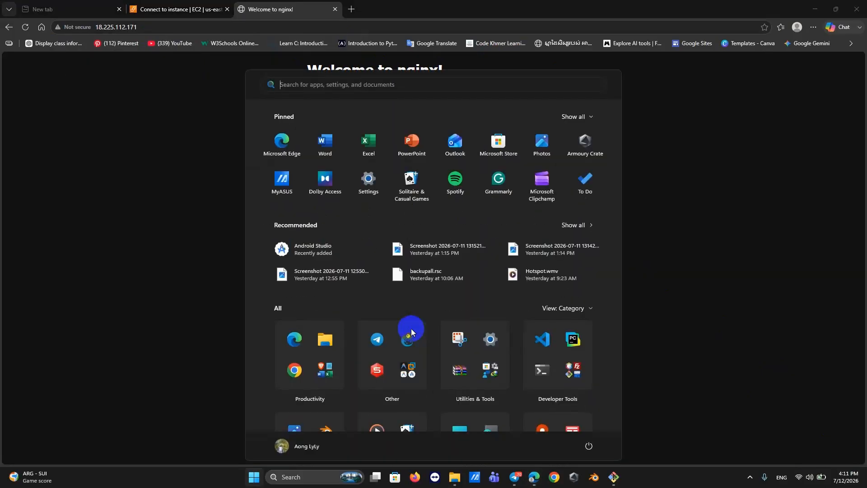
{"action": "type", "text": "fil"}
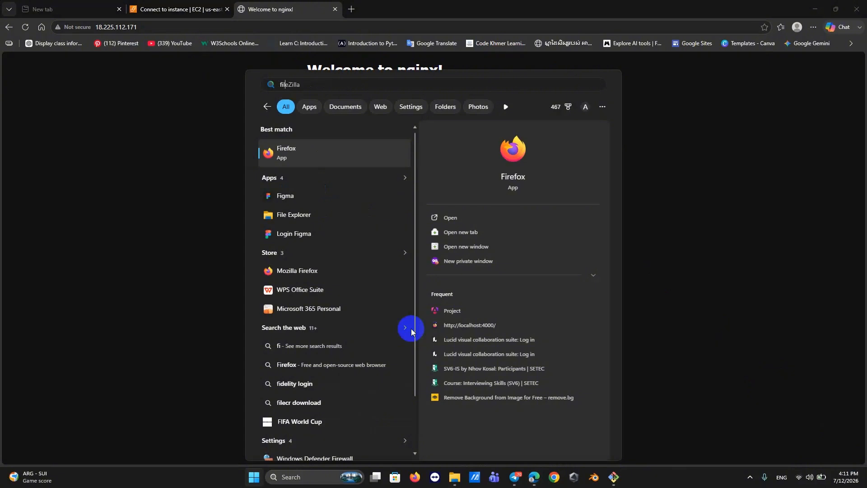
Launch FileZilla, close the update notice, and head to the Site Manager via File.
{"action": "key", "text": "Return"}
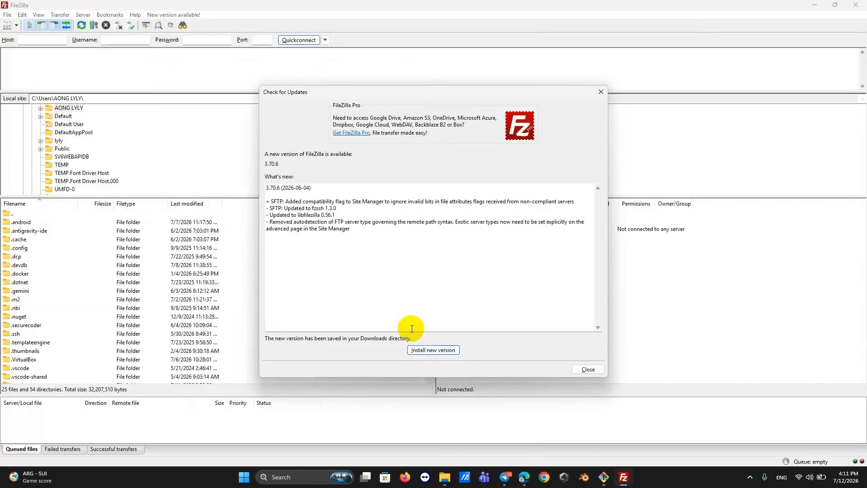
{"action": "left_click", "coordinate": [601, 92]}
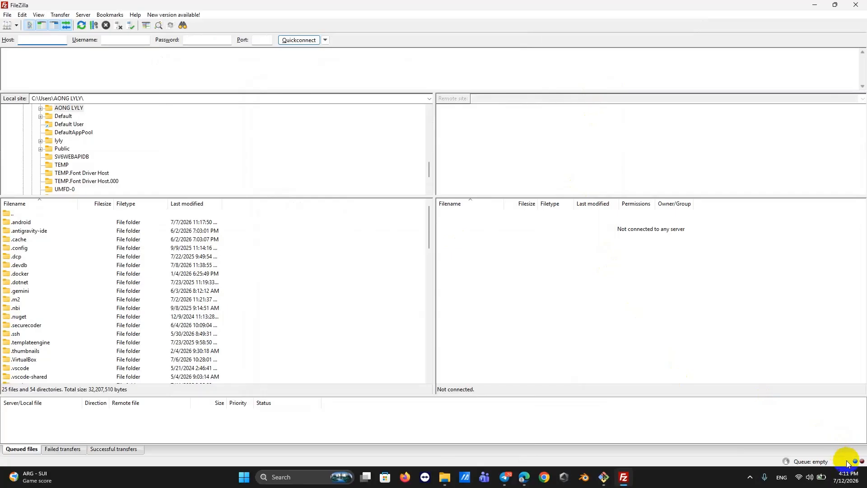
{"action": "left_click", "coordinate": [7, 15]}
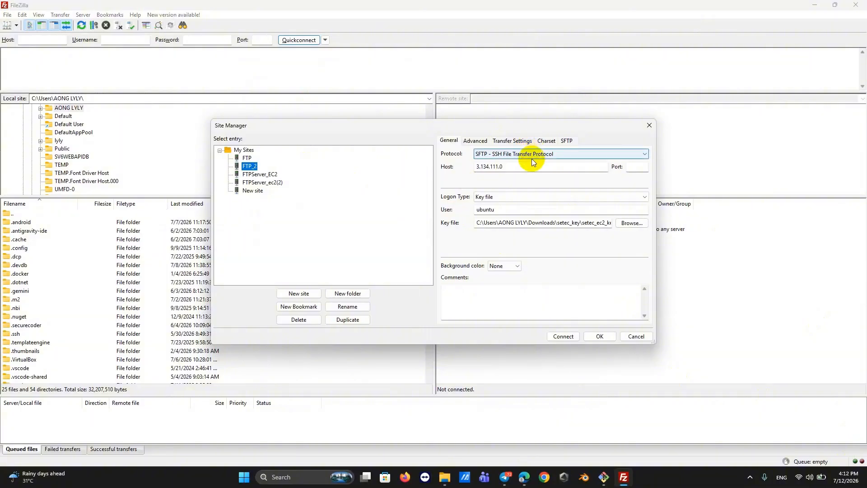
Replace the FTP_2 site's host 3.134.111.0 with 18.225.112.171 in Site Manager.
{"action": "left_click", "coordinate": [512, 167]}
{"action": "left_click_drag", "start_coordinate": [512, 168], "coordinate": [459, 173]}
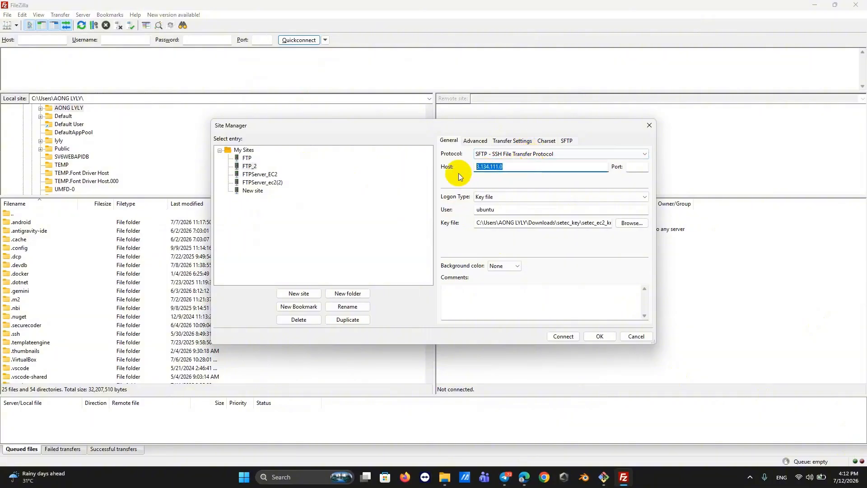
{"action": "key", "text": "ctrl+v"}
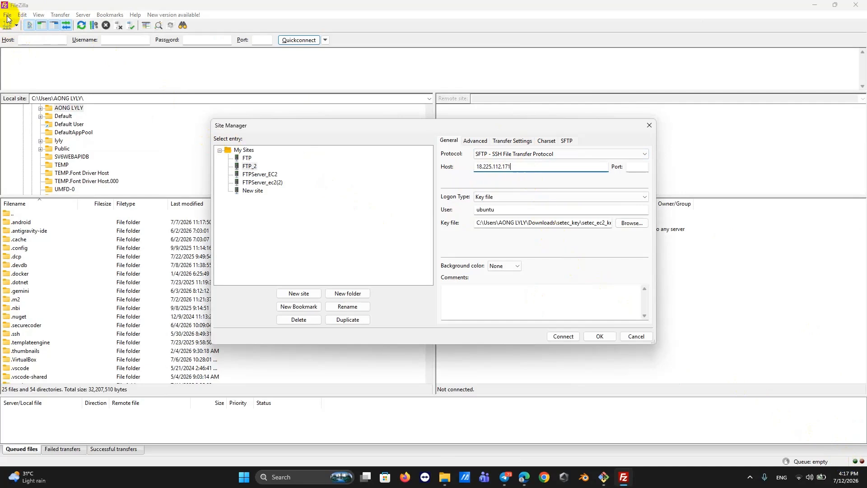
{"action": "left_click", "coordinate": [648, 130]}
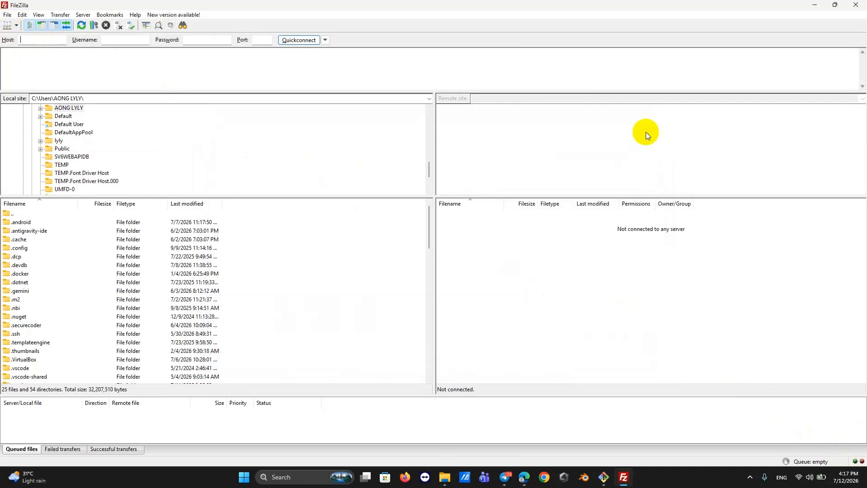
{"action": "left_click", "coordinate": [7, 16]}
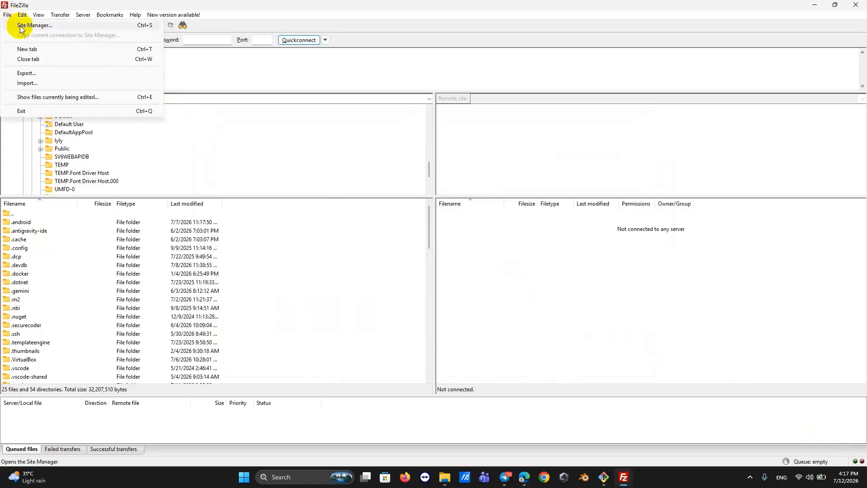
{"action": "left_click", "coordinate": [20, 26]}
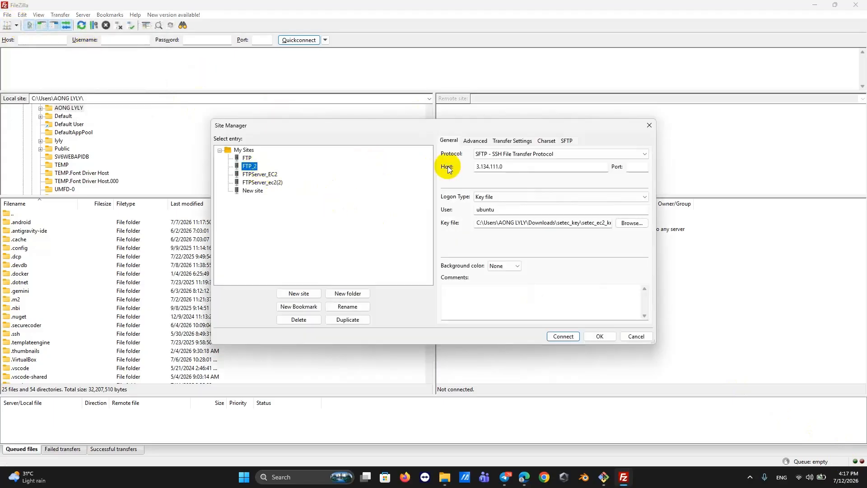
{"action": "double_click", "coordinate": [497, 166]}
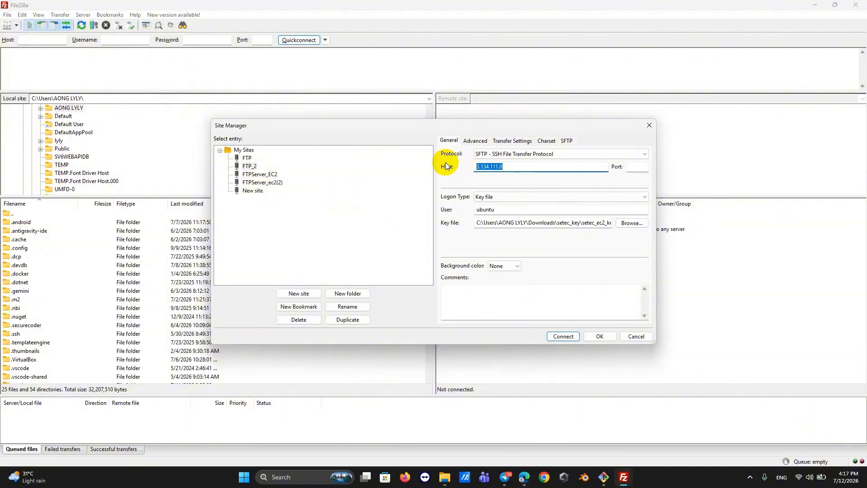
{"action": "key", "text": "ctrl+v"}
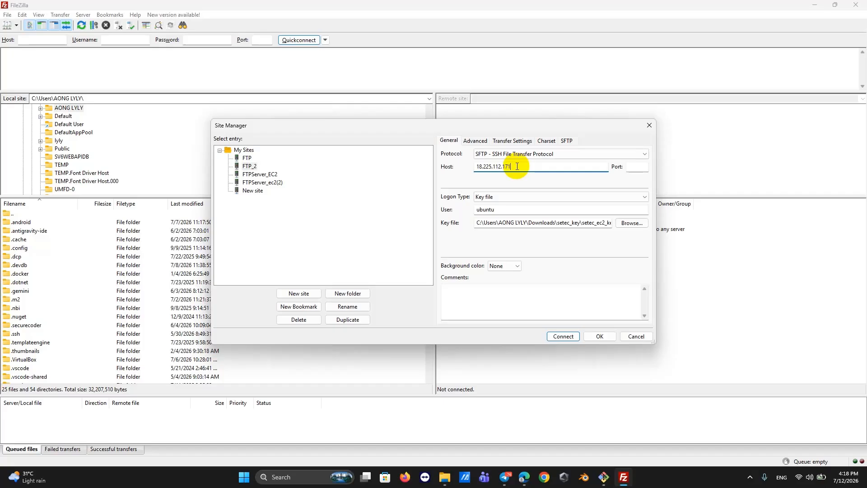
Return to the Edge EC2 tab and go from Instances to the Elastic IPs page.
{"action": "mouse_move", "coordinate": [524, 477]}
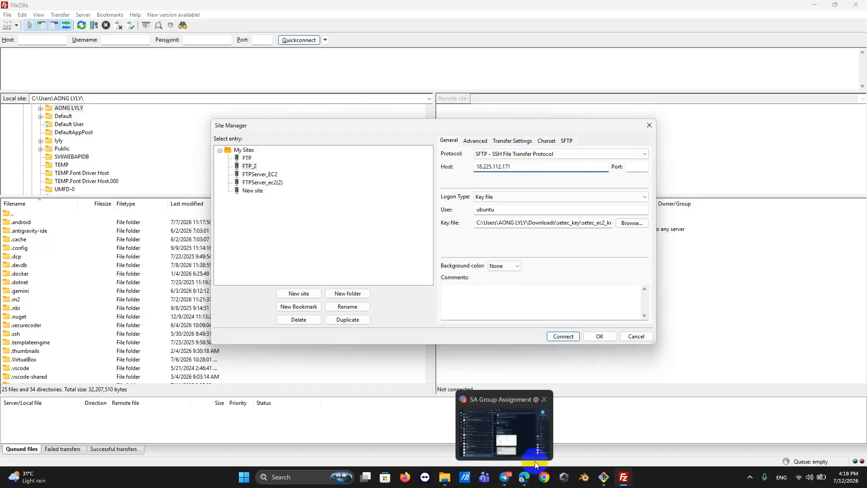
{"action": "left_click", "coordinate": [513, 441]}
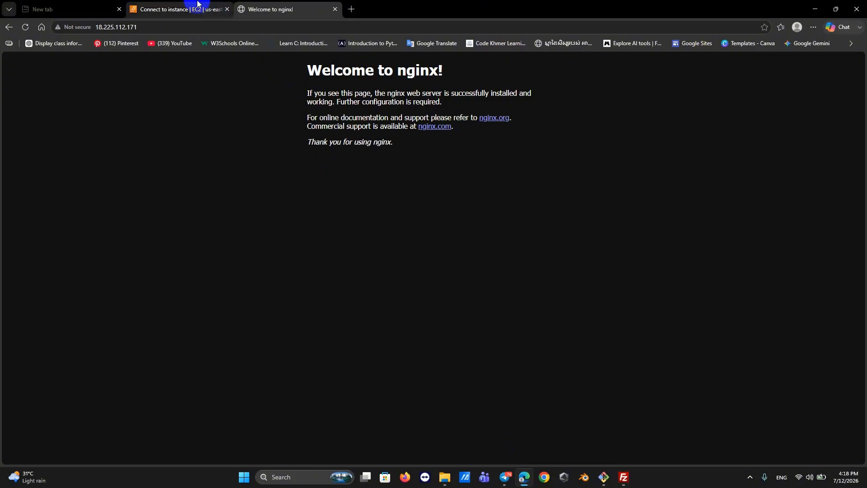
{"action": "left_click", "coordinate": [179, 9]}
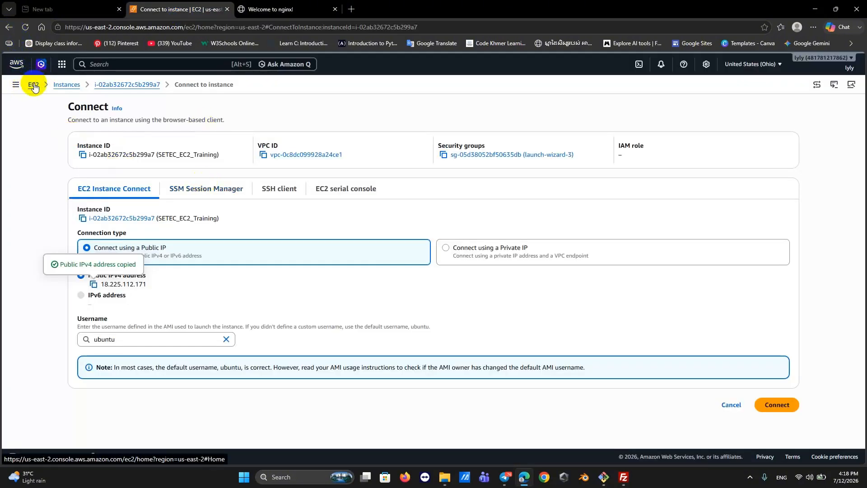
{"action": "left_click", "coordinate": [68, 85]}
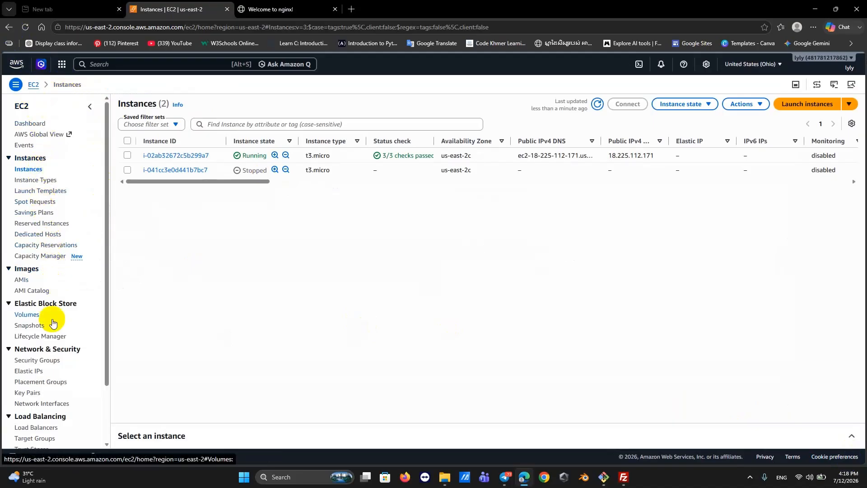
{"action": "left_click", "coordinate": [40, 372]}
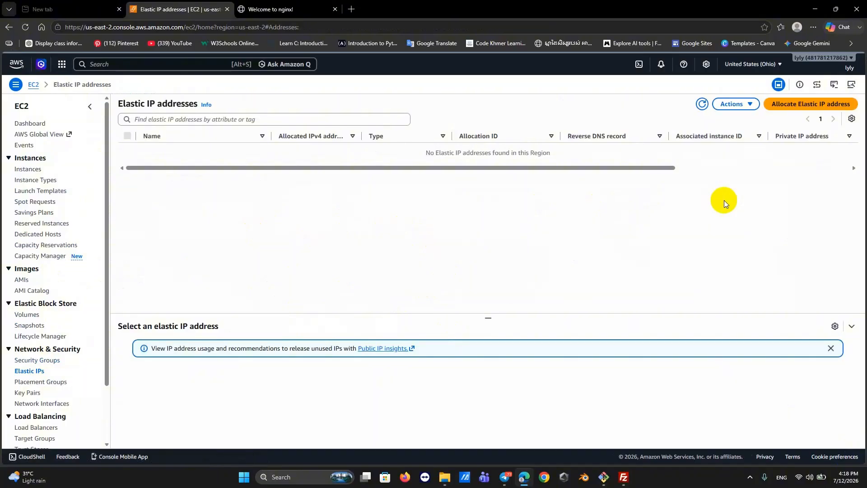
Start allocating a new Elastic IP and add a tag with key static-ip.
{"action": "left_click", "coordinate": [777, 107]}
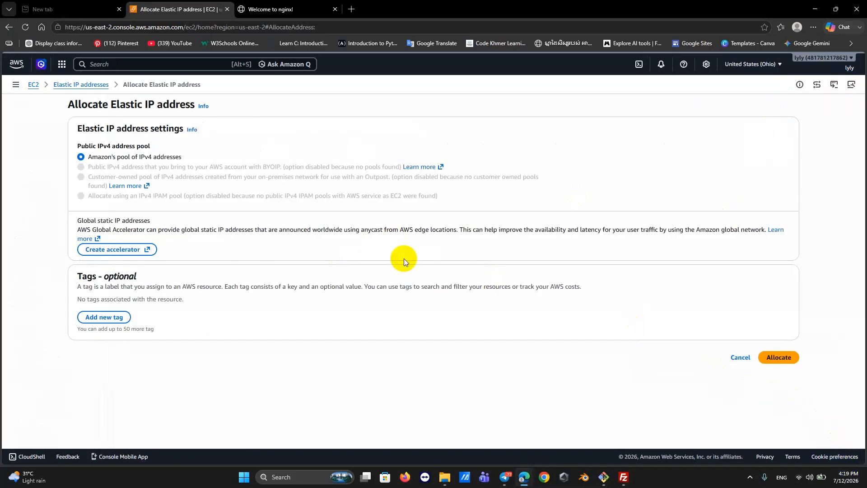
{"action": "left_click", "coordinate": [99, 317]}
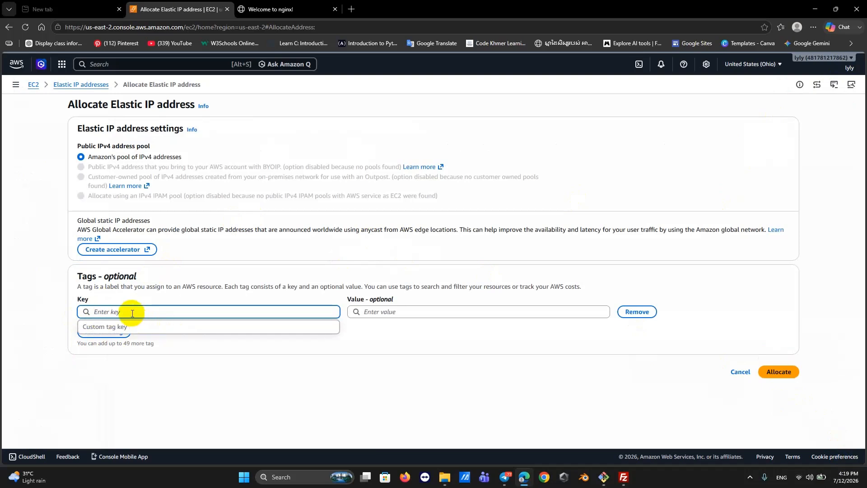
{"action": "type", "text": "sta"}
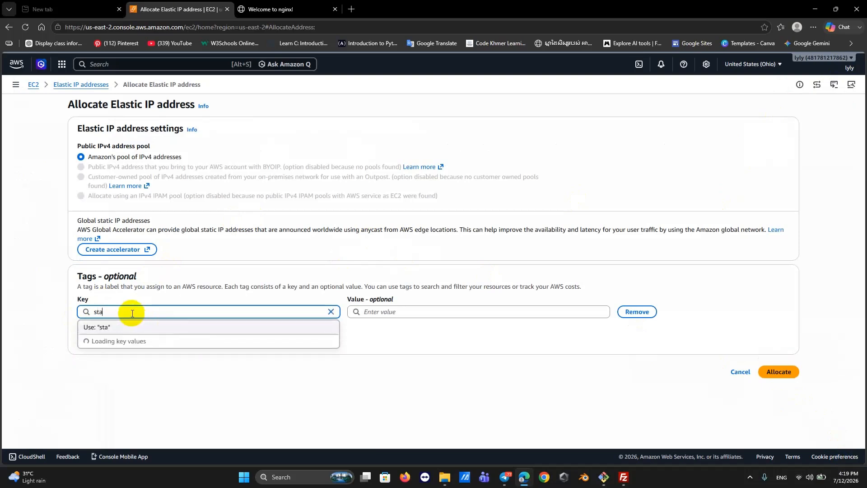
{"action": "type", "text": "tic"}
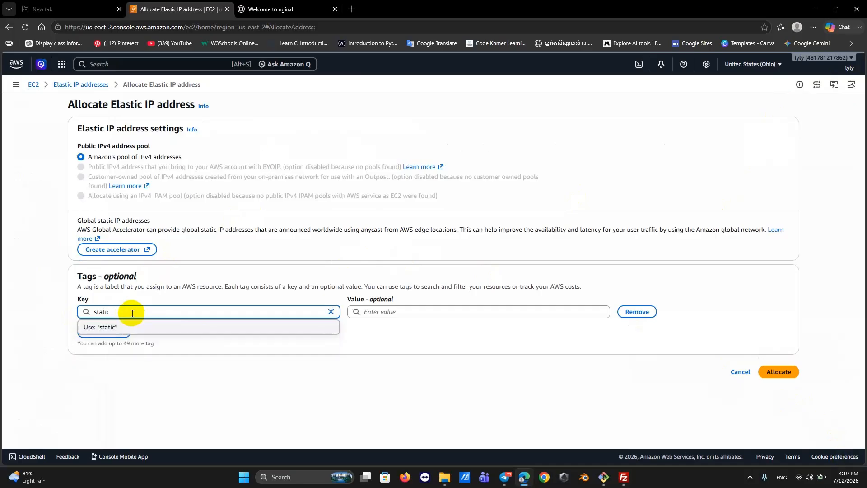
{"action": "type", "text": "-ip"}
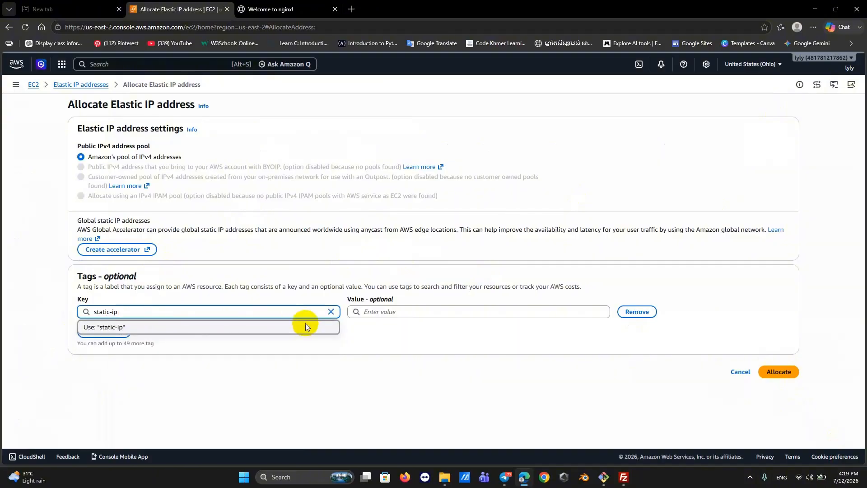
Set the tag value to setec and allocate the Elastic IP.
{"action": "left_click", "coordinate": [373, 314]}
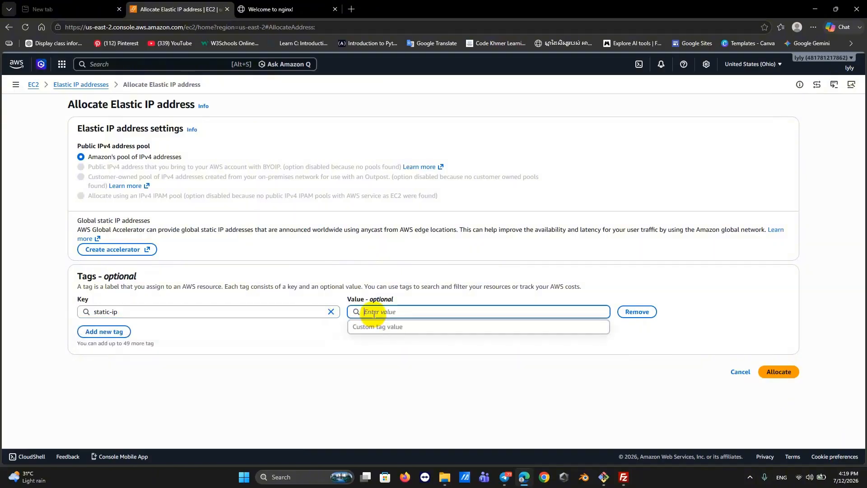
{"action": "type", "text": "Se"}
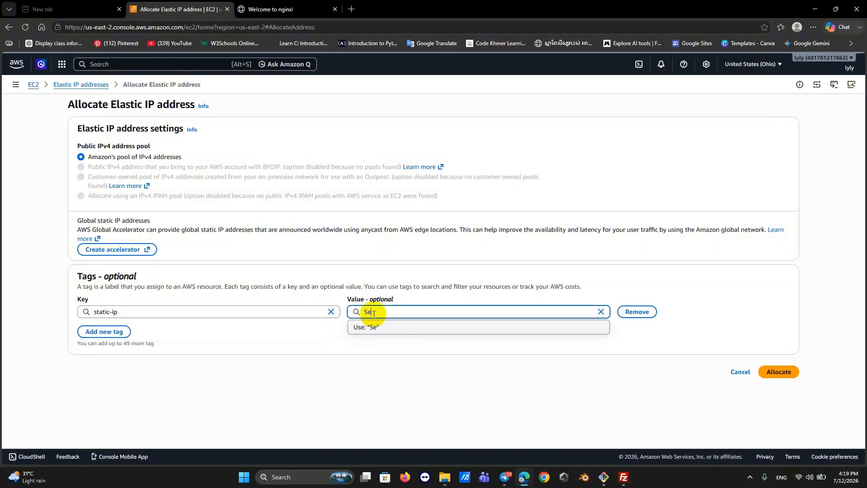
{"action": "key", "text": "BackSpace"}
{"action": "key", "text": "BackSpace"}
{"action": "type", "text": "setec"}
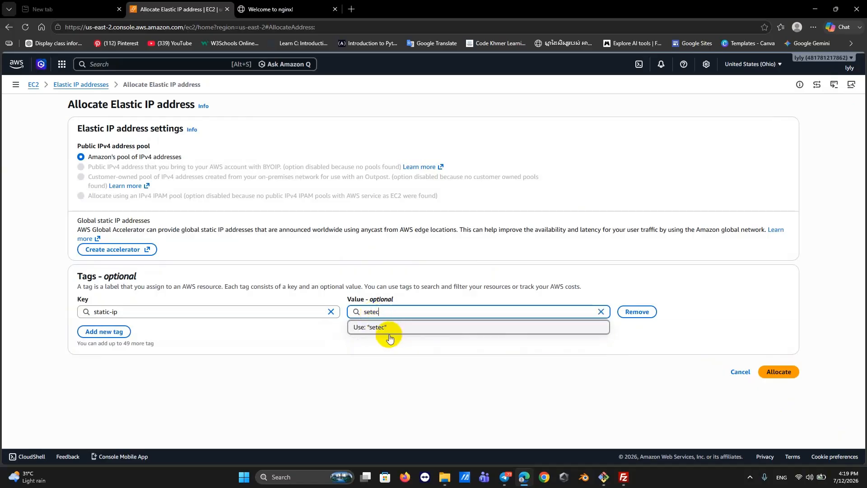
{"action": "left_click", "coordinate": [378, 330]}
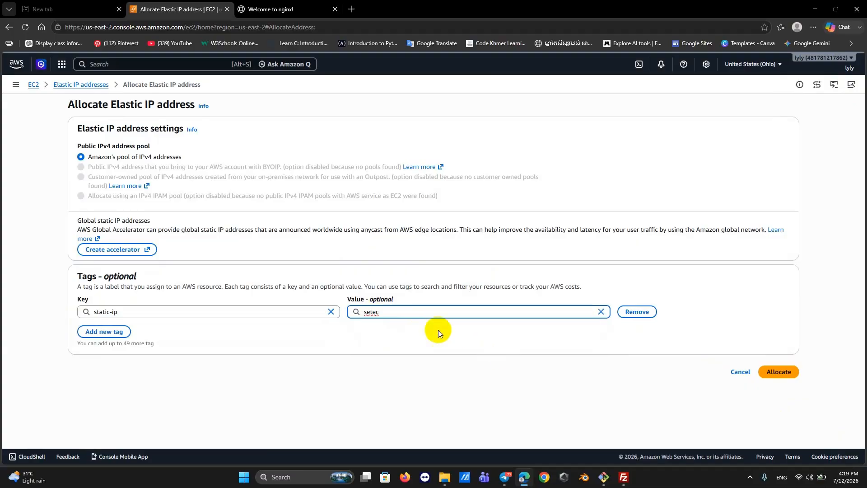
{"action": "left_click_drag", "start_coordinate": [402, 313], "coordinate": [350, 311]}
{"action": "key", "text": "BackSpace"}
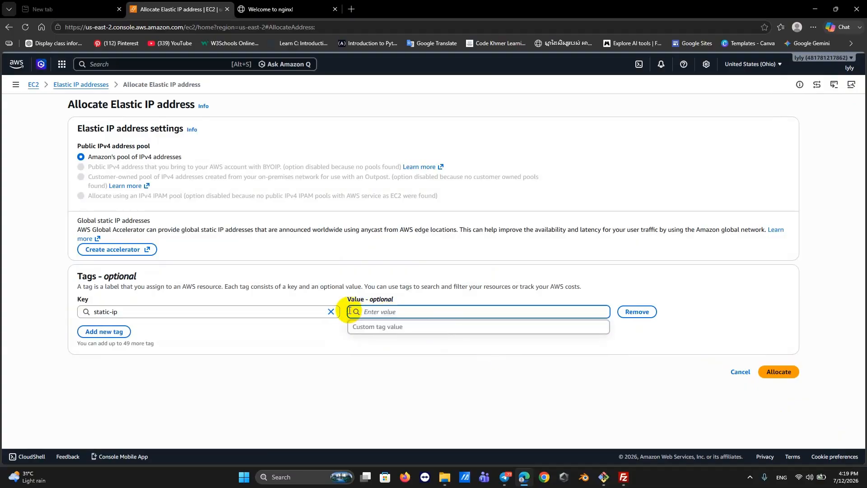
{"action": "type", "text": "setec"}
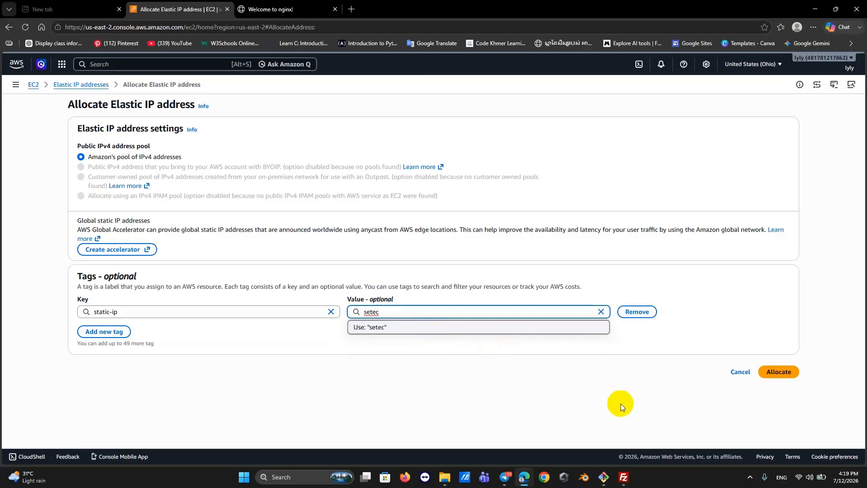
{"action": "left_click", "coordinate": [683, 392]}
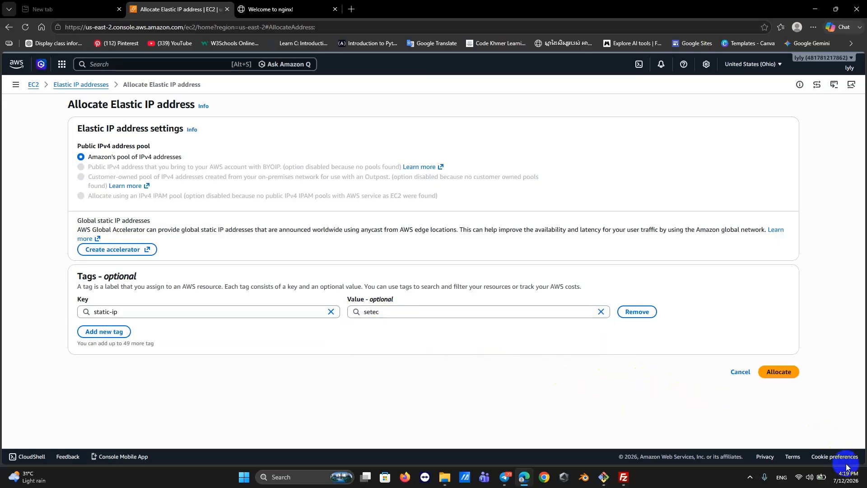
{"action": "left_click", "coordinate": [768, 372]}
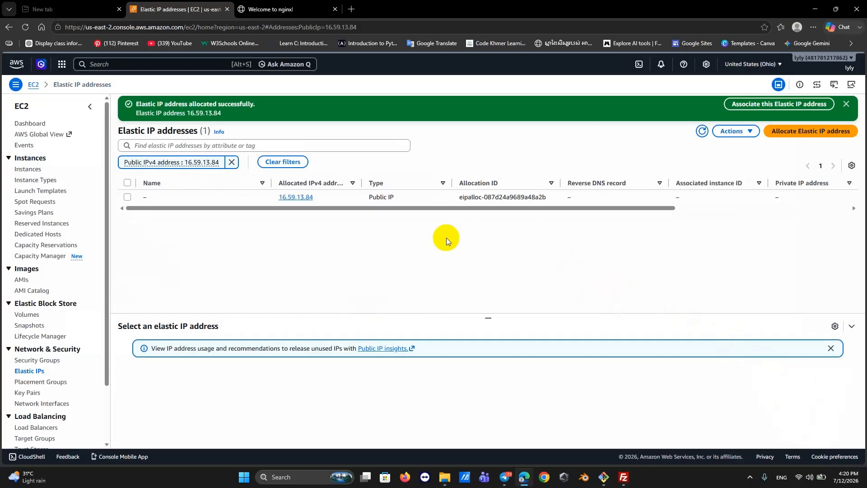
Name Elastic IP 16.59.13.84 SETEC and open its detail page.
{"action": "left_click", "coordinate": [145, 196]}
{"action": "left_click", "coordinate": [150, 196]}
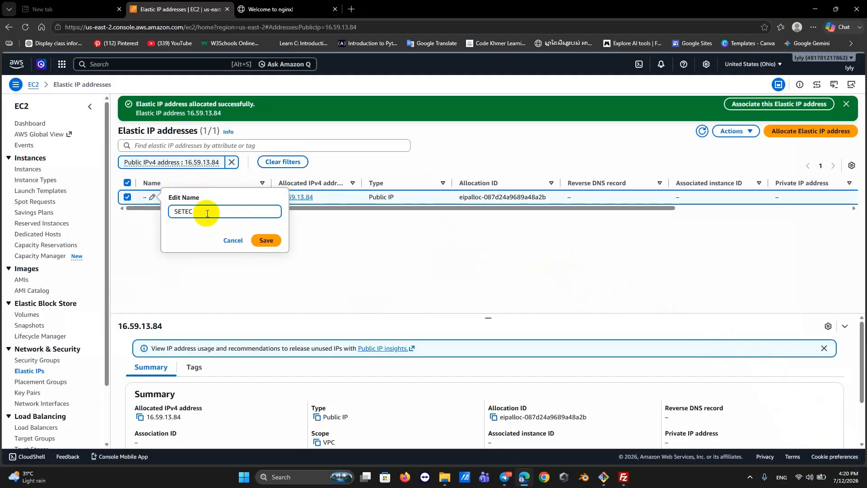
{"action": "left_click", "coordinate": [267, 240]}
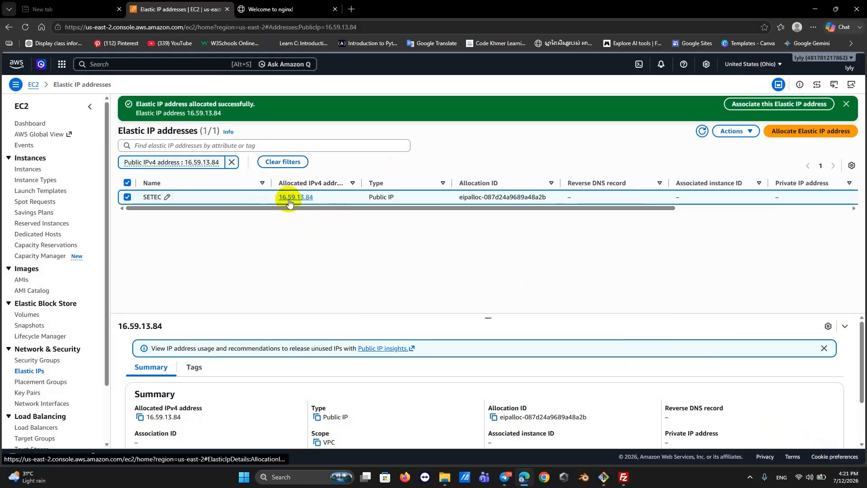
{"action": "left_click", "coordinate": [289, 199]}
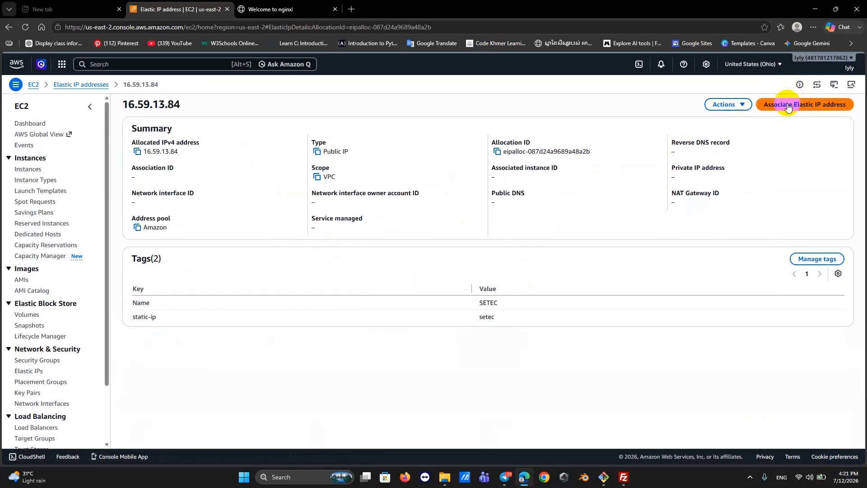
Associate 16.59.13.84 with the SETEC_EC2_Training instance and select the address for copying.
{"action": "left_click", "coordinate": [847, 468]}
{"action": "left_click", "coordinate": [784, 107]}
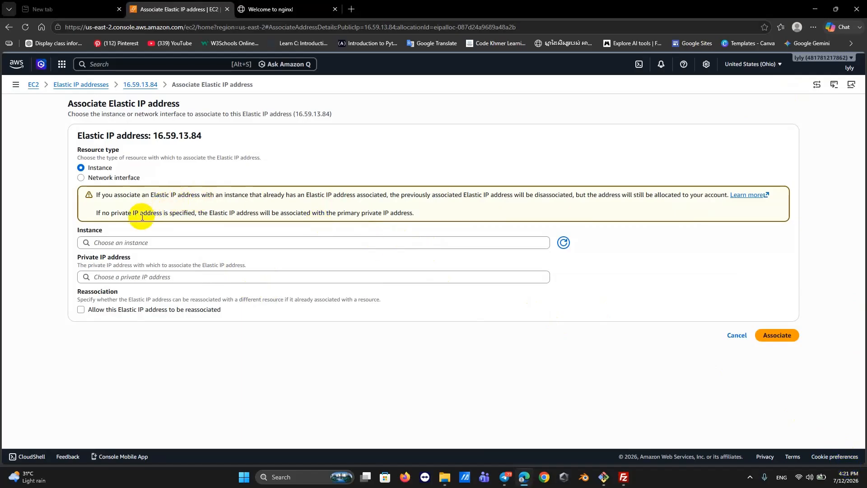
{"action": "left_click", "coordinate": [132, 243]}
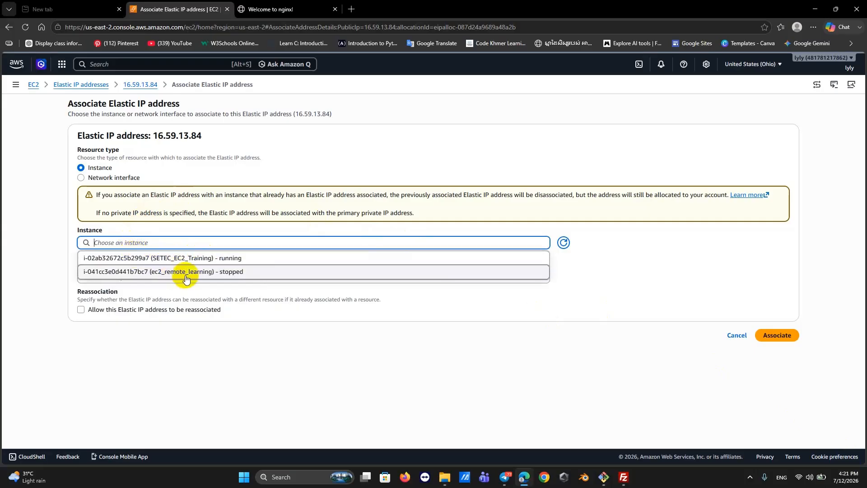
{"action": "left_click", "coordinate": [169, 258]}
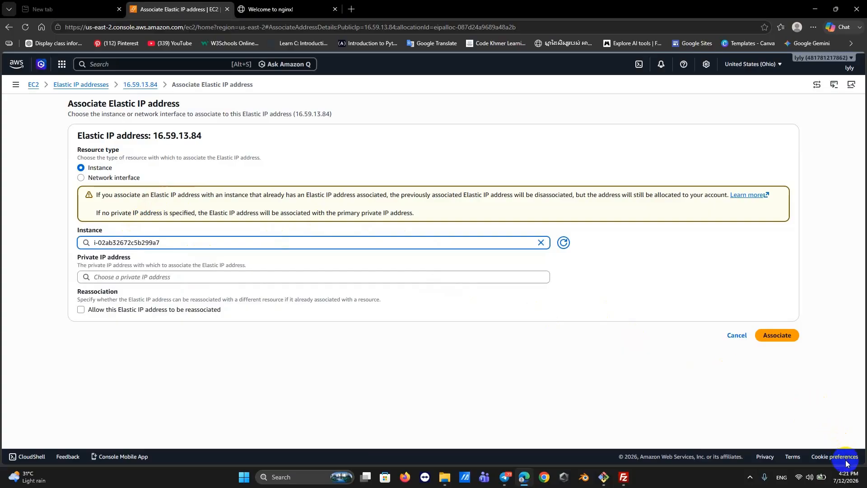
{"action": "left_click", "coordinate": [238, 231]}
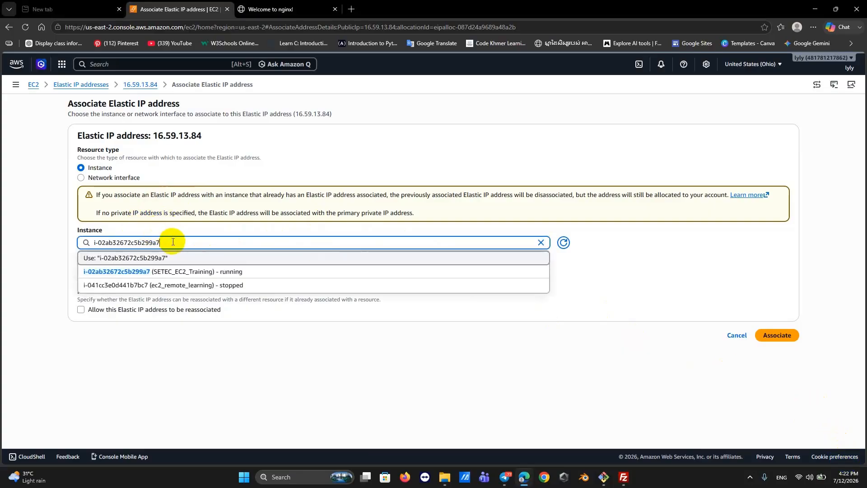
{"action": "left_click", "coordinate": [174, 271]}
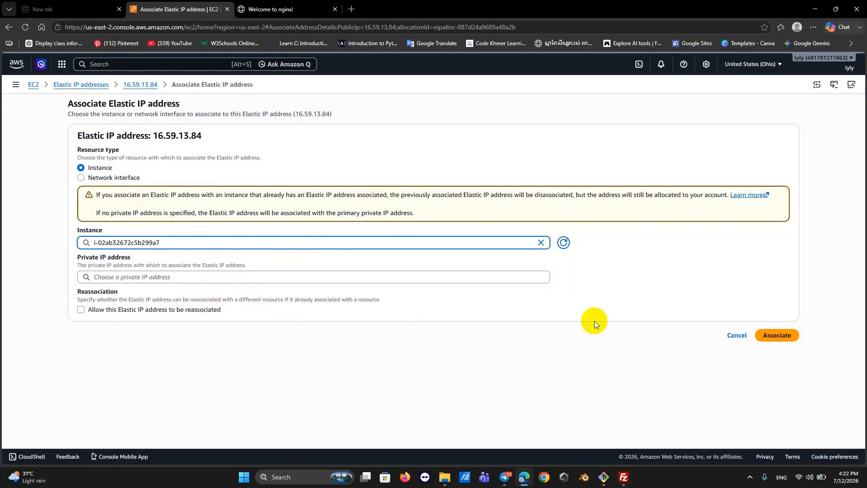
{"action": "left_click", "coordinate": [781, 335]}
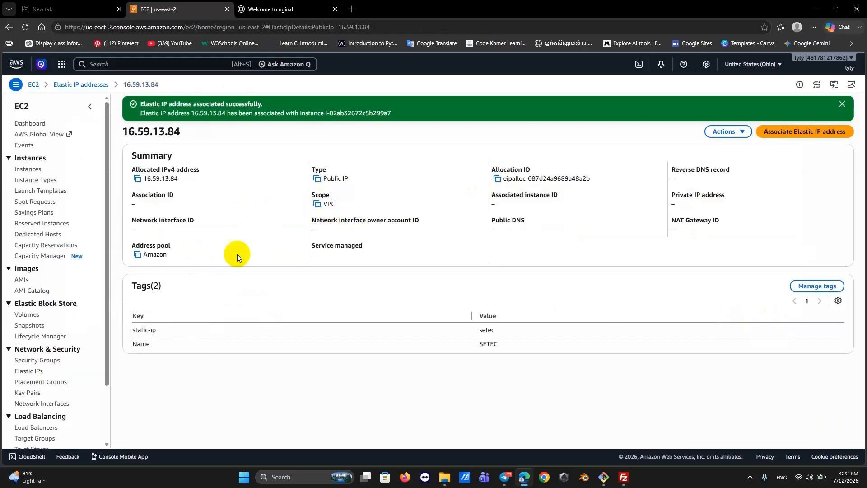
{"action": "left_click_drag", "start_coordinate": [180, 131], "coordinate": [118, 132]}
{"action": "key", "text": "ctrl+c"}
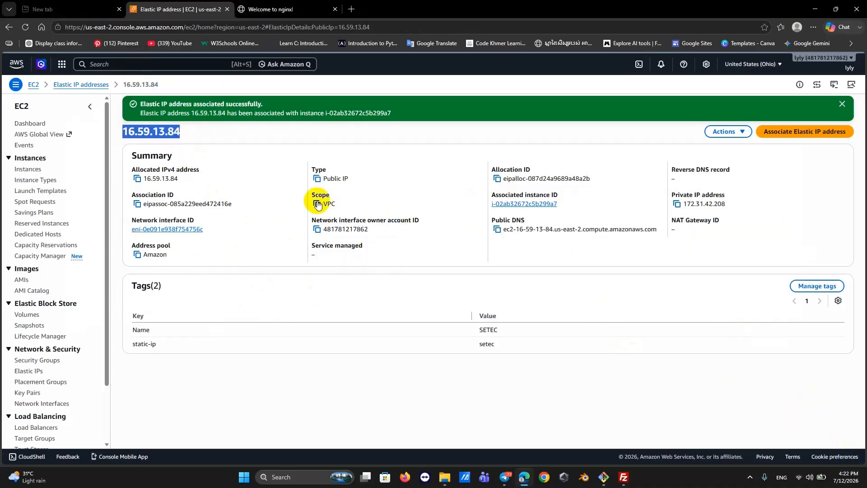
Change the FileZilla site host to 16.59.13.84 and connect over SFTP, trusting the host key.
{"action": "mouse_move", "coordinate": [624, 477]}
{"action": "left_click", "coordinate": [609, 441]}
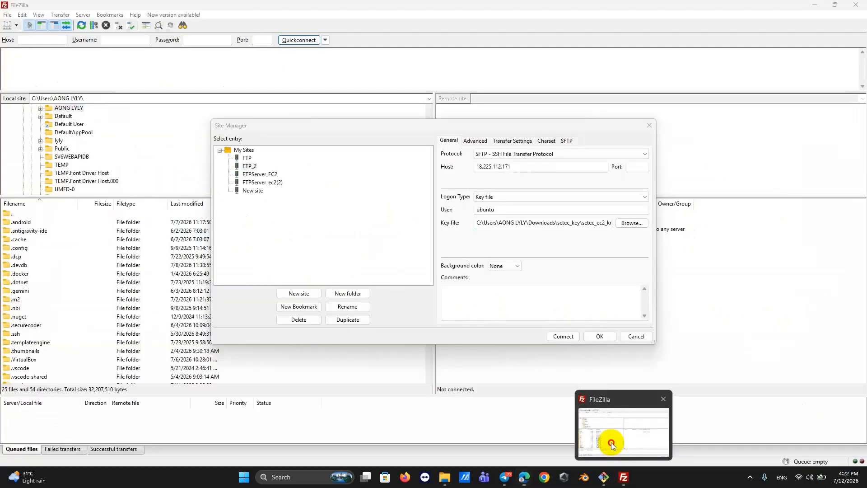
{"action": "left_click_drag", "start_coordinate": [515, 167], "coordinate": [464, 170]}
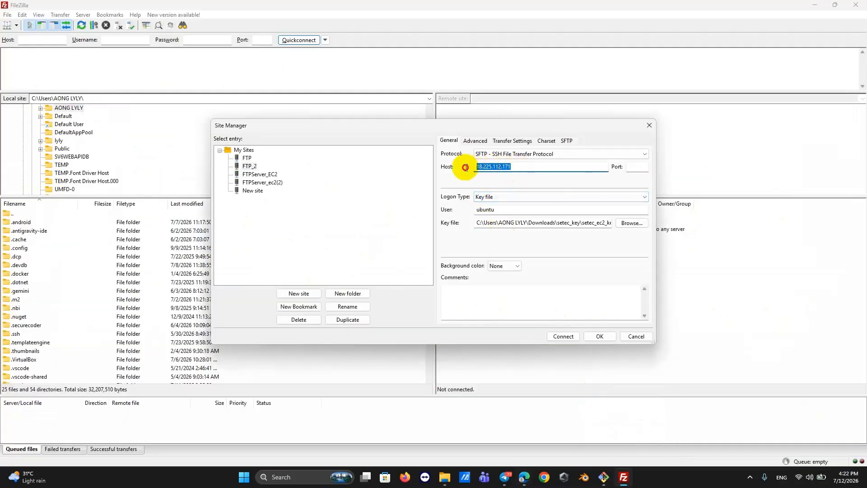
{"action": "key", "text": "ctrl+v"}
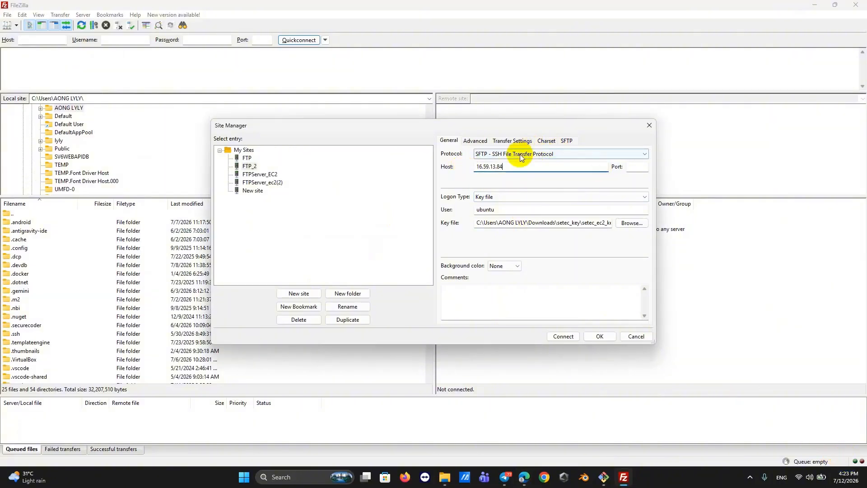
{"action": "left_click", "coordinate": [563, 336]}
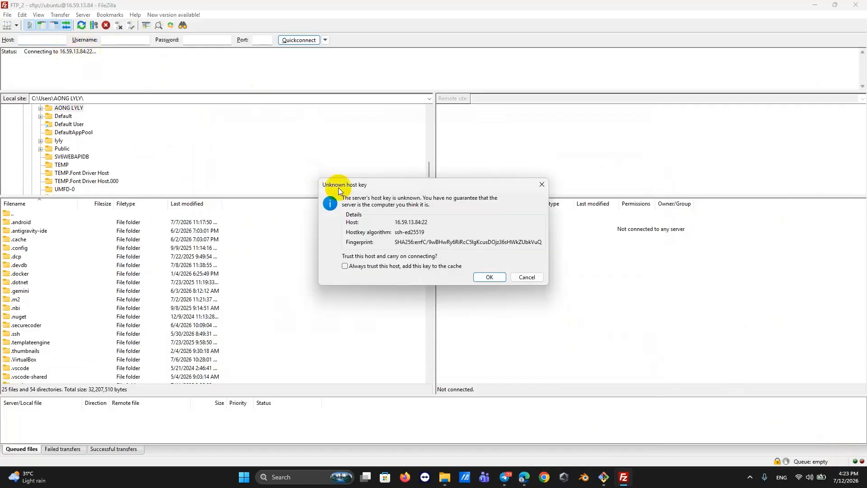
{"action": "left_click", "coordinate": [500, 279]}
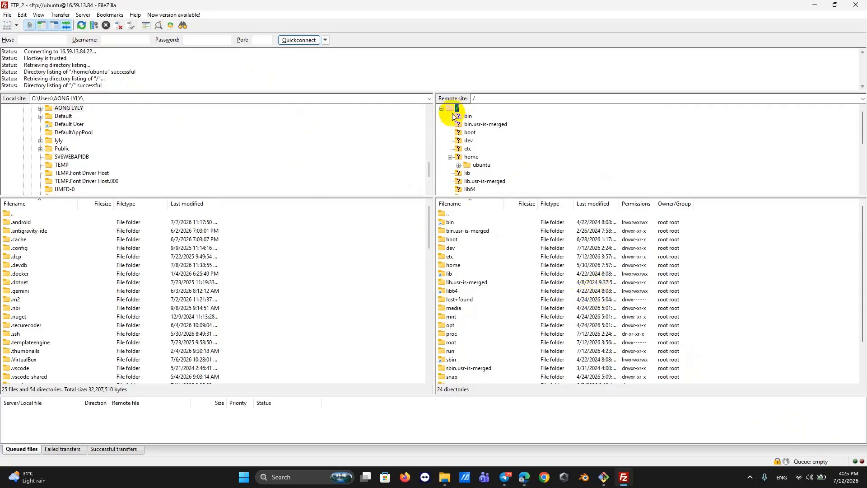
Browse the remote tree through /var to list /var/www and its html folder.
{"action": "scroll", "coordinate": [481, 142], "scroll_direction": "down", "scroll_amount": 5}
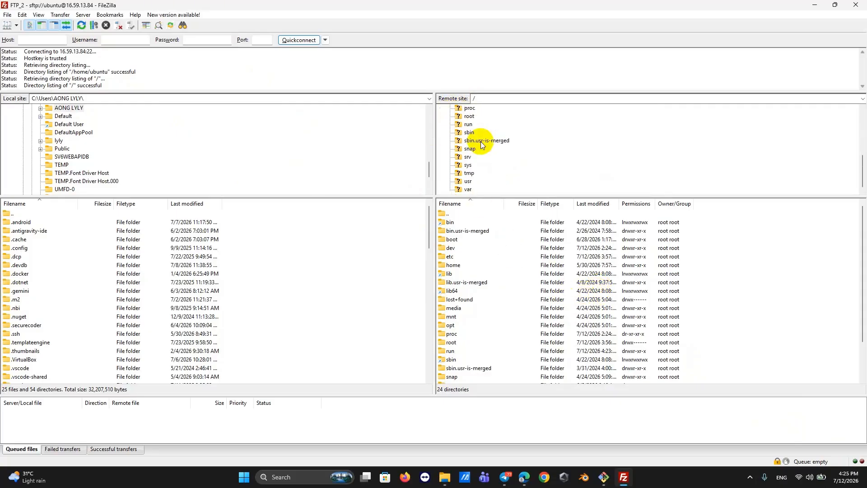
{"action": "left_click", "coordinate": [468, 189]}
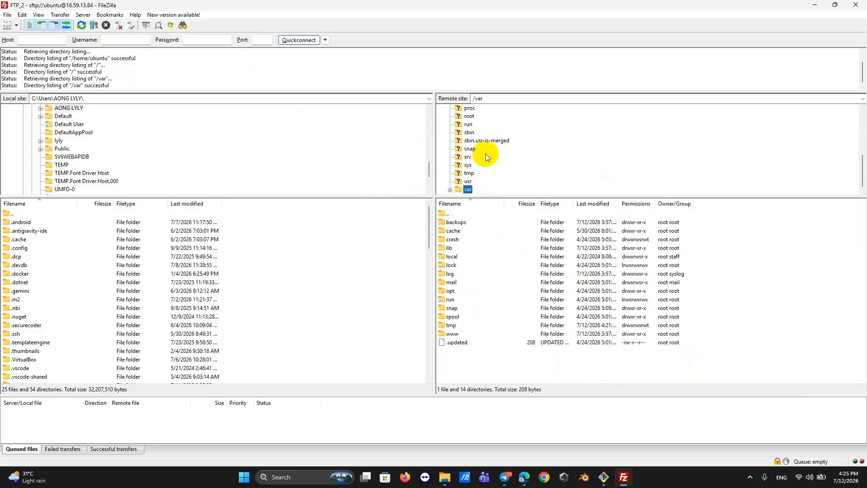
{"action": "left_click", "coordinate": [451, 189]}
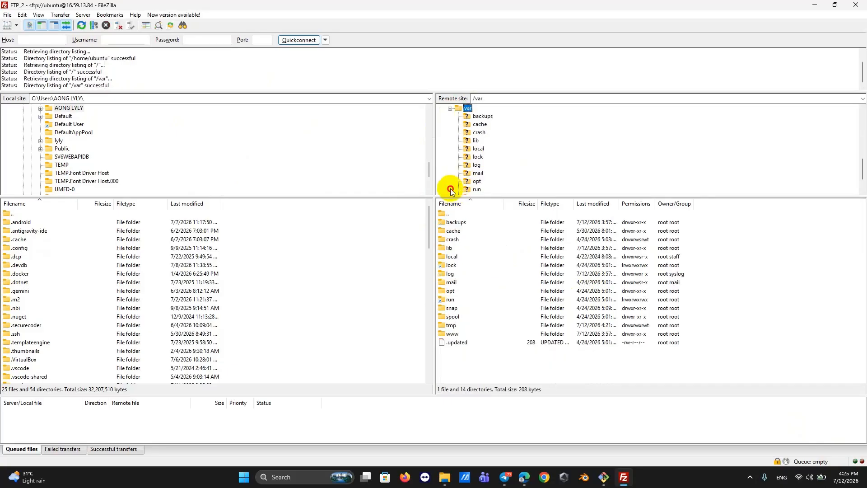
{"action": "scroll", "coordinate": [499, 166], "scroll_direction": "down", "scroll_amount": 2}
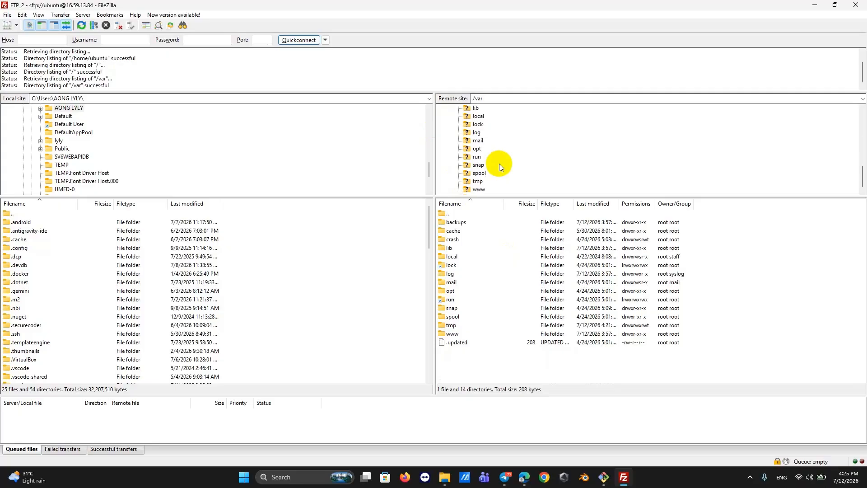
{"action": "left_click", "coordinate": [479, 190]}
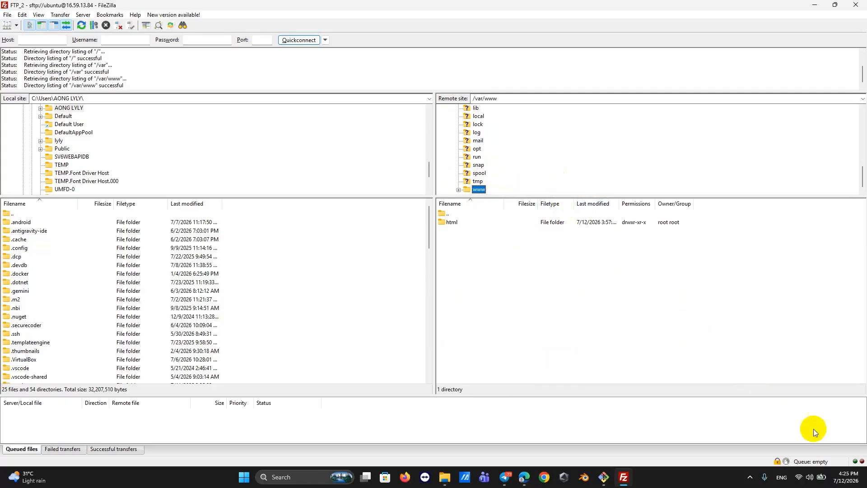
Switch to the Git Bash terminal and scroll to the end of the nginx status output.
{"action": "left_click", "coordinate": [626, 482]}
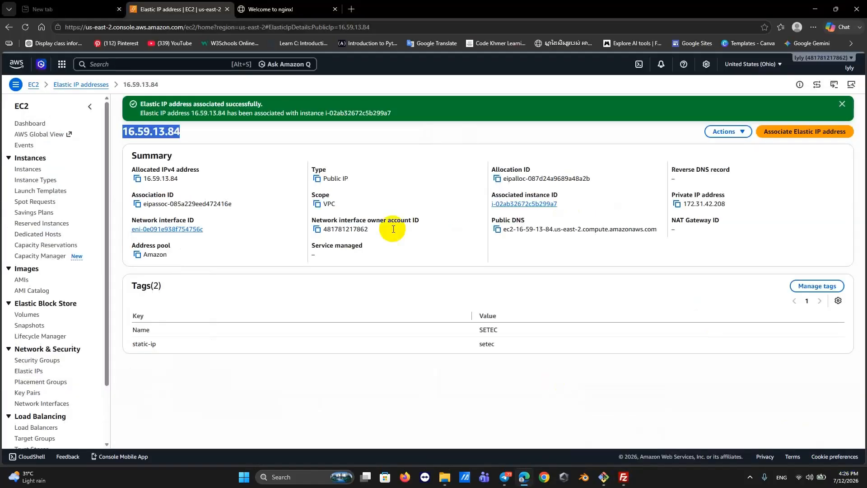
{"action": "left_click", "coordinate": [624, 478]}
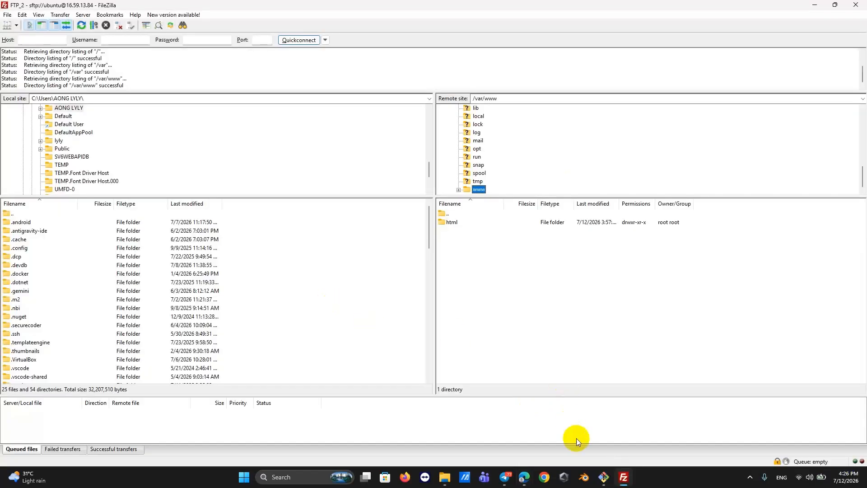
{"action": "left_click", "coordinate": [604, 478]}
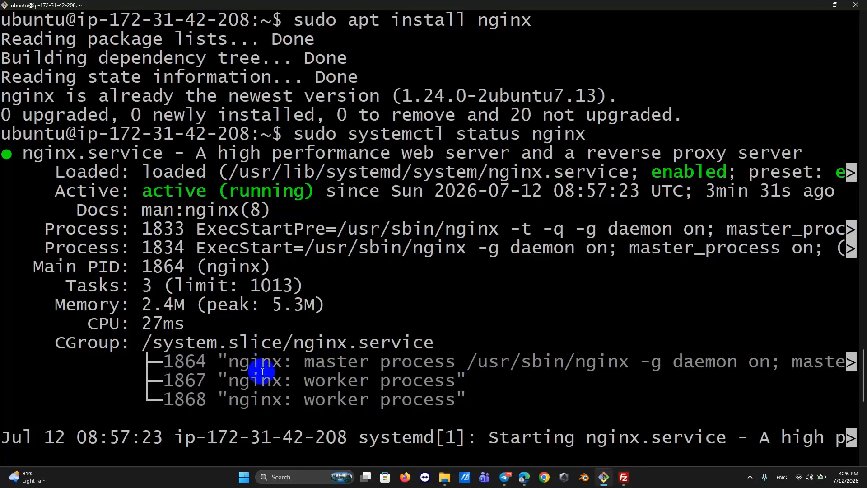
{"action": "scroll", "coordinate": [546, 374], "scroll_direction": "down", "scroll_amount": 3}
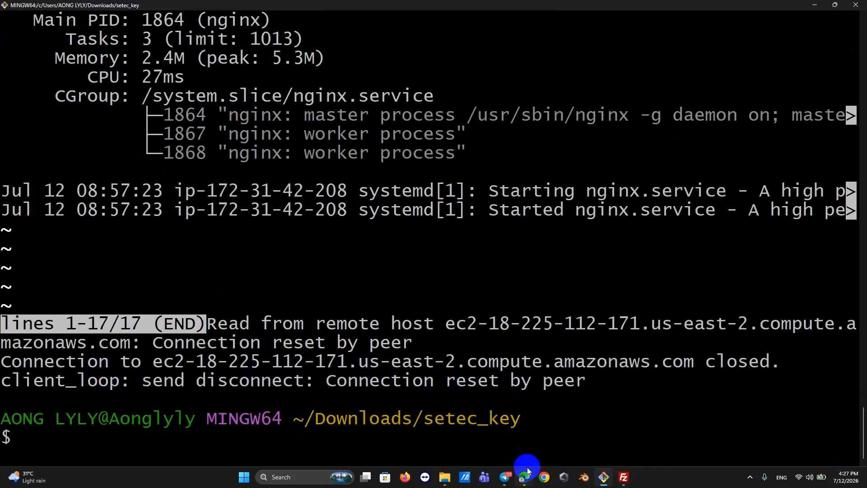
Copy the running instance's example ssh command from its SSH client connection instructions.
{"action": "mouse_move", "coordinate": [527, 473]}
{"action": "left_click", "coordinate": [504, 427]}
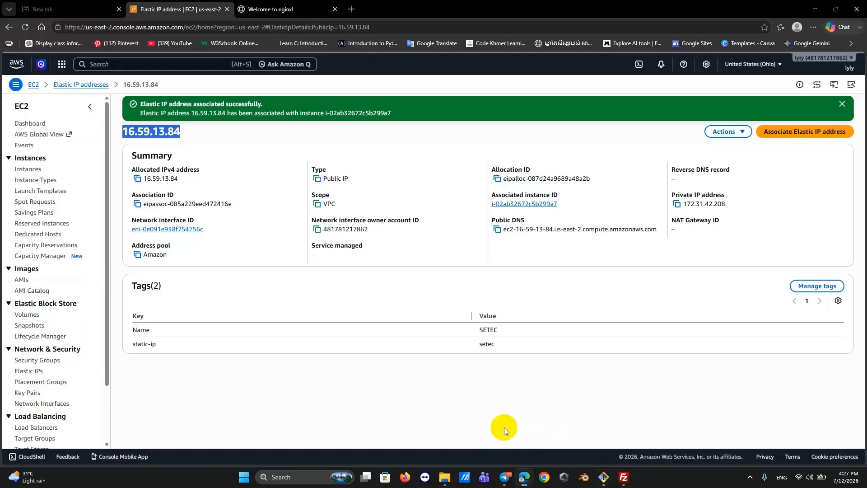
{"action": "left_click", "coordinate": [221, 365]}
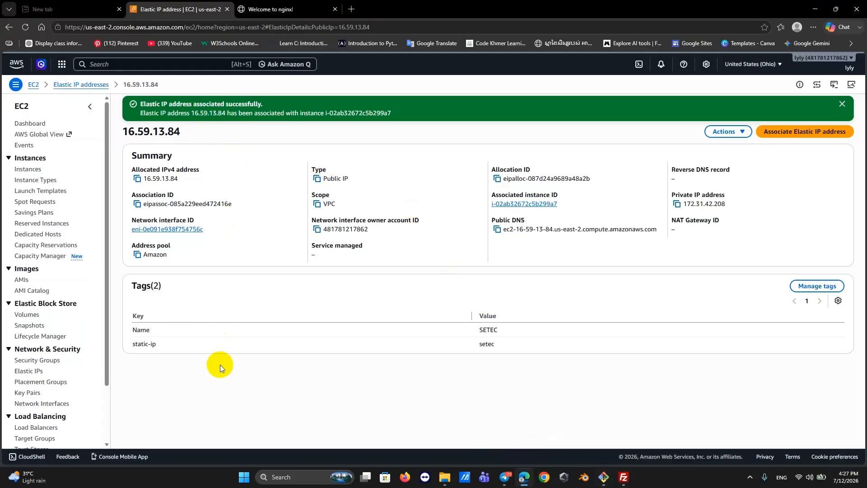
{"action": "left_click", "coordinate": [25, 168]}
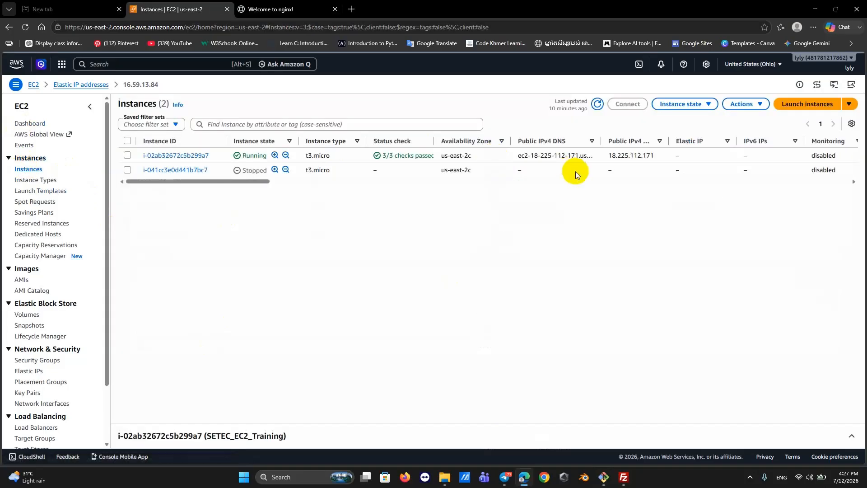
{"action": "left_click", "coordinate": [180, 155]}
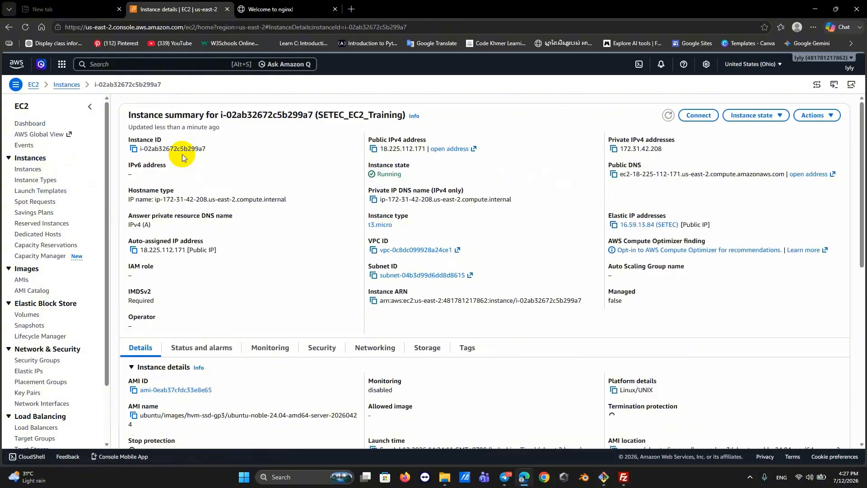
{"action": "left_click", "coordinate": [699, 115]}
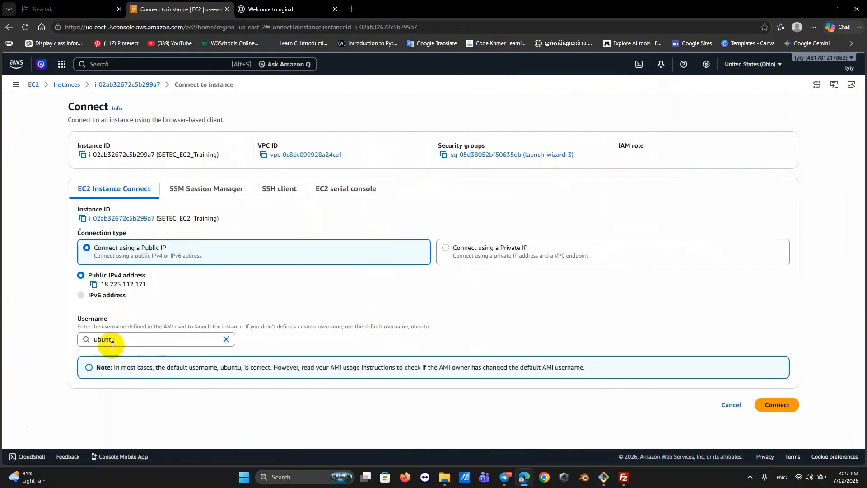
{"action": "left_click", "coordinate": [280, 188]}
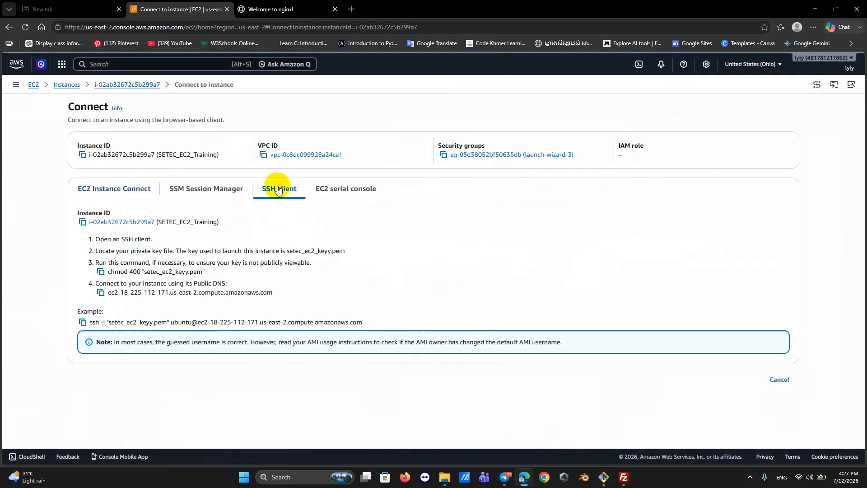
{"action": "left_click", "coordinate": [83, 322]}
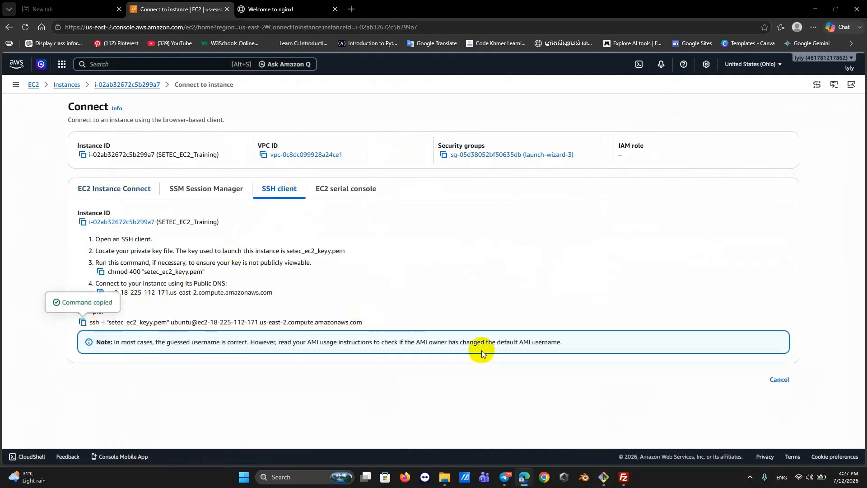
{"action": "left_click", "coordinate": [604, 477]}
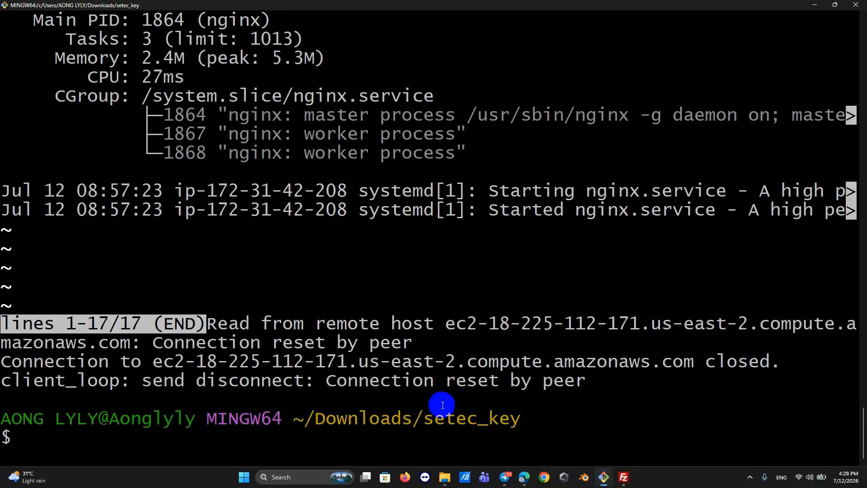
Reconnect to the Ubuntu instance by running the copied ssh command, accepting the new host key.
{"action": "right_click", "coordinate": [240, 443]}
{"action": "left_click", "coordinate": [274, 326]}
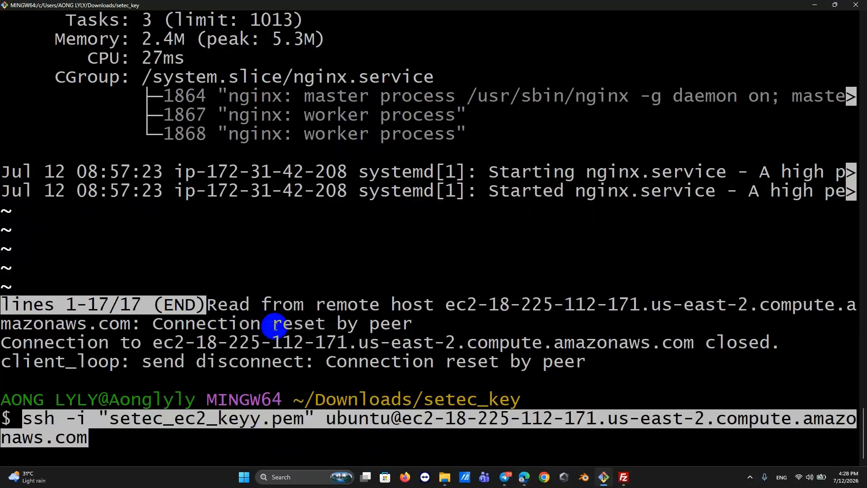
{"action": "key", "text": "Return"}
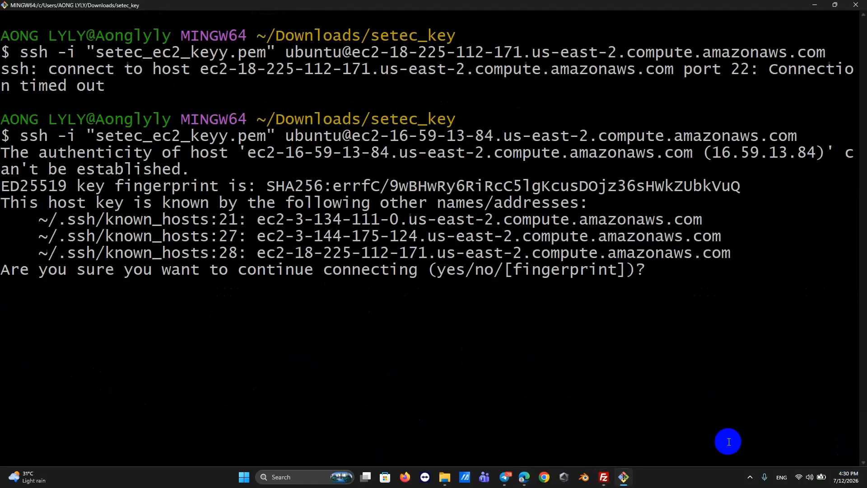
{"action": "type", "text": "yes"}
{"action": "key", "text": "Return"}
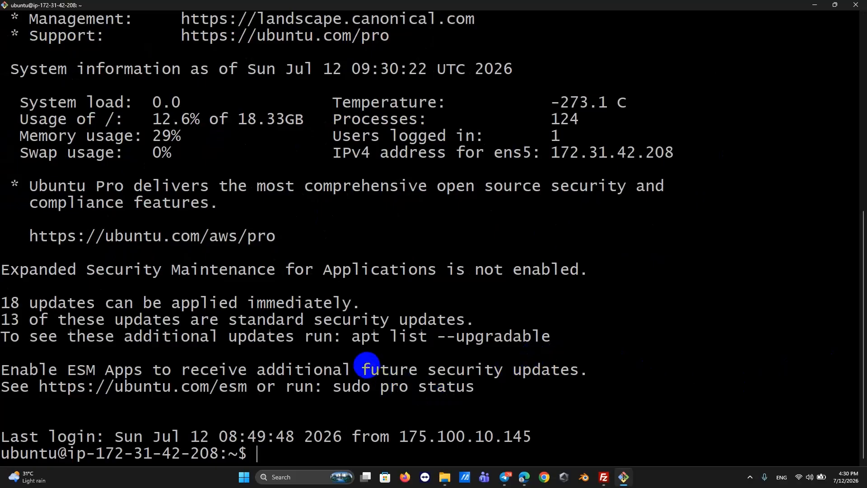
{"action": "type", "text": "cd /var/"}
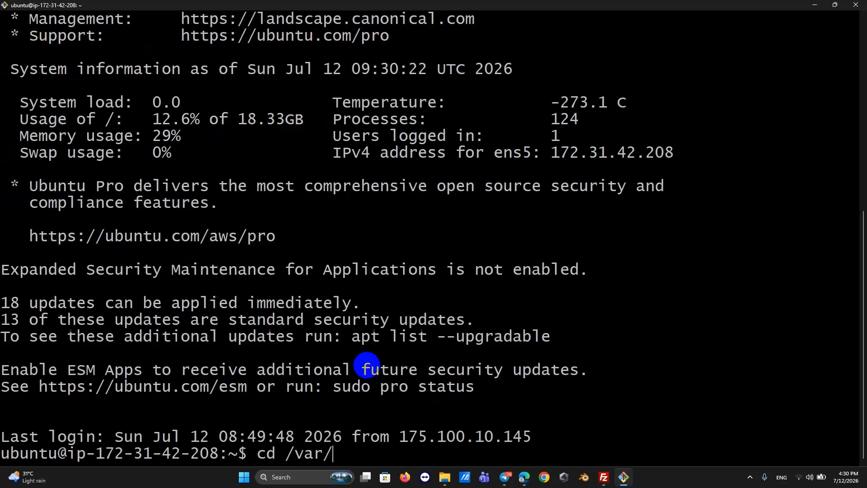
Change into /var and run sudo chmod 777 www/.
{"action": "key", "text": "Return"}
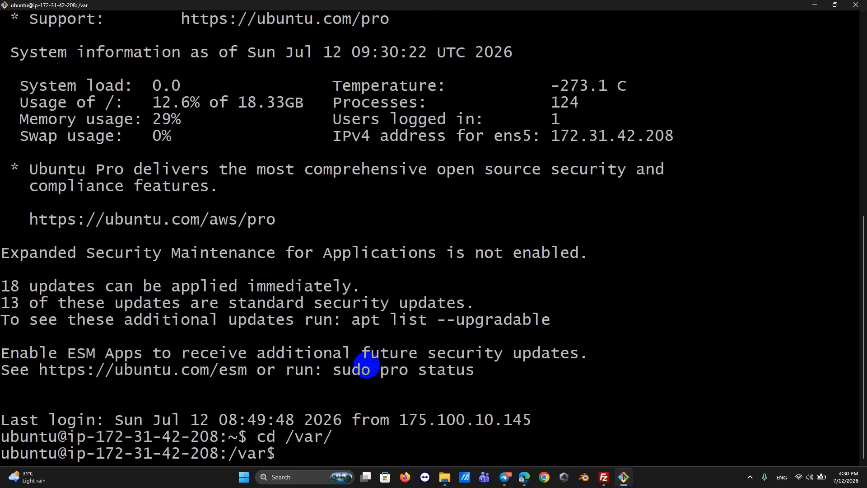
{"action": "key", "text": "Up"}
{"action": "key", "text": "Left"}
{"action": "key", "text": "Left"}
{"action": "key", "text": "Left"}
{"action": "key", "text": "Left"}
{"action": "key", "text": "Left"}
{"action": "key", "text": "Left"}
{"action": "key", "text": "Left"}
{"action": "key", "text": "Right"}
{"action": "key", "text": "BackSpace"}
{"action": "key", "text": "BackSpace"}
{"action": "key", "text": "Right"}
{"action": "key", "text": "BackSpace"}
{"action": "key", "text": "Right"}
{"action": "key", "text": "Right"}
{"action": "key", "text": "Right"}
{"action": "key", "text": "Right"}
{"action": "type", "text": "$"}
{"action": "type", "text": " sudo"}
{"action": "type", "text": " ch"}
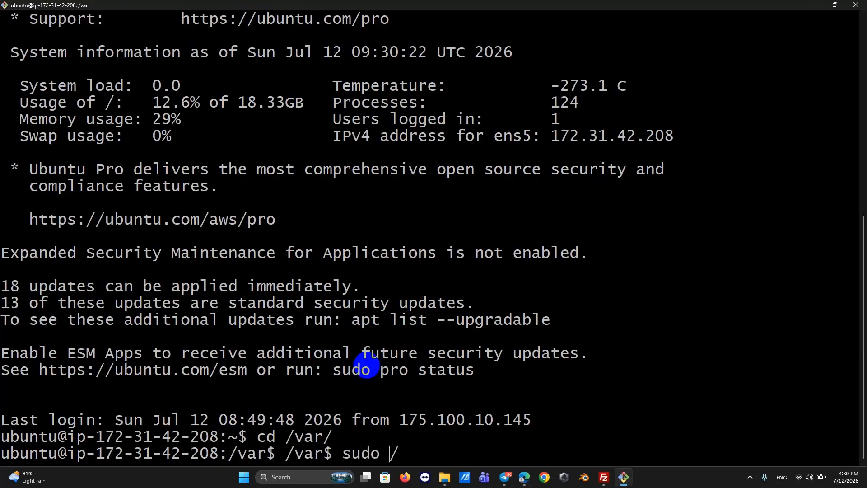
{"action": "type", "text": "mod "}
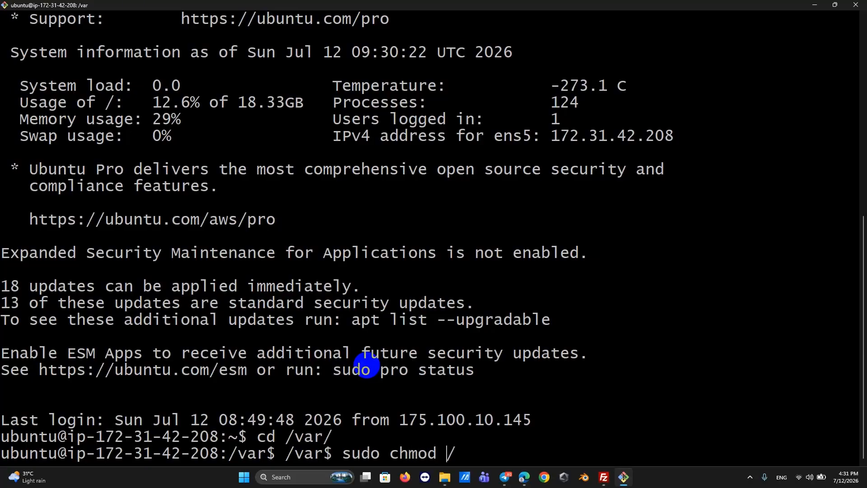
{"action": "type", "text": "777"}
{"action": "key", "text": "Delete"}
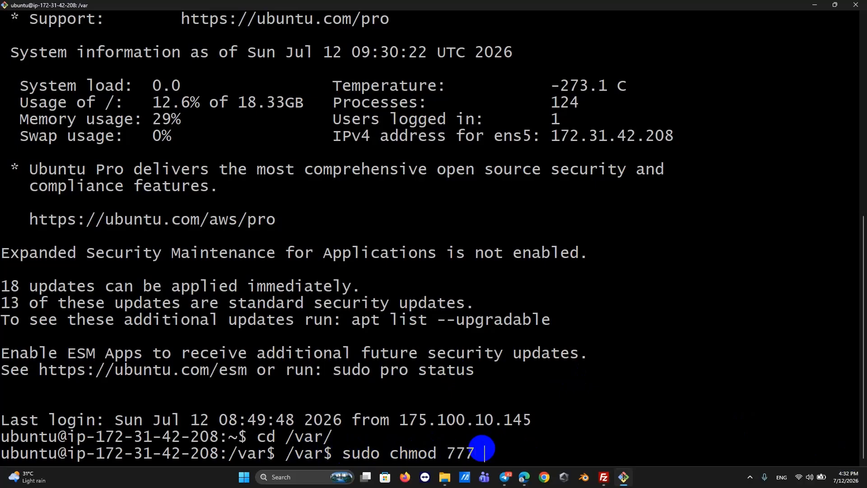
{"action": "type", "text": "www/"}
{"action": "key", "text": "Return"}
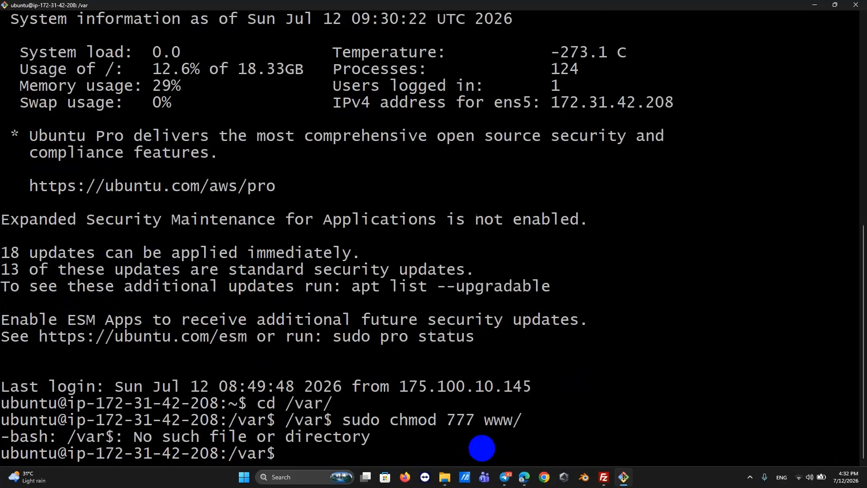
Run sudo chmod 777 on www/html/ as well.
{"action": "key", "text": "Up"}
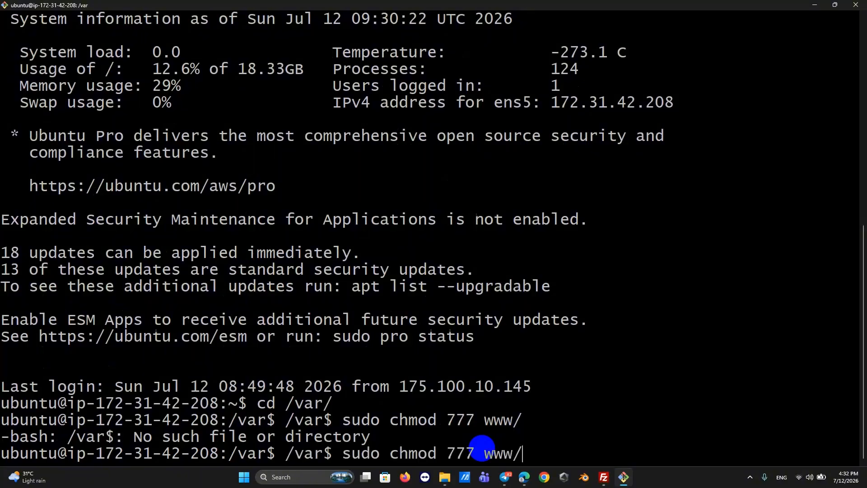
{"action": "key", "text": "Left"}
{"action": "key", "text": "Left"}
{"action": "key", "text": "Left"}
{"action": "left_click", "coordinate": [848, 461]}
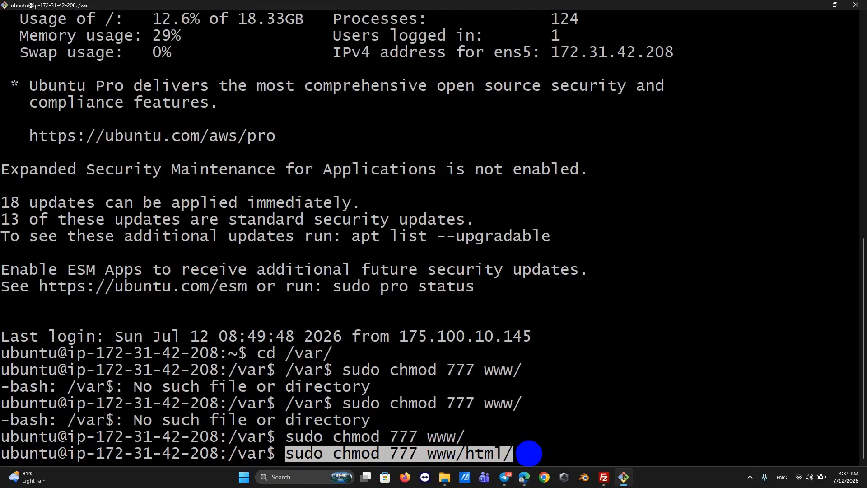
{"action": "key", "text": "Return"}
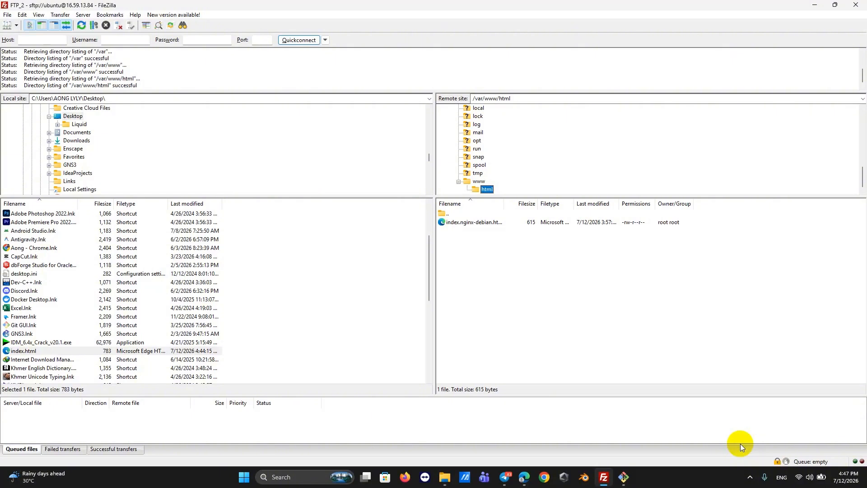
Upload the local index.html (783 bytes) into /var/www on the server.
{"action": "left_click", "coordinate": [33, 350]}
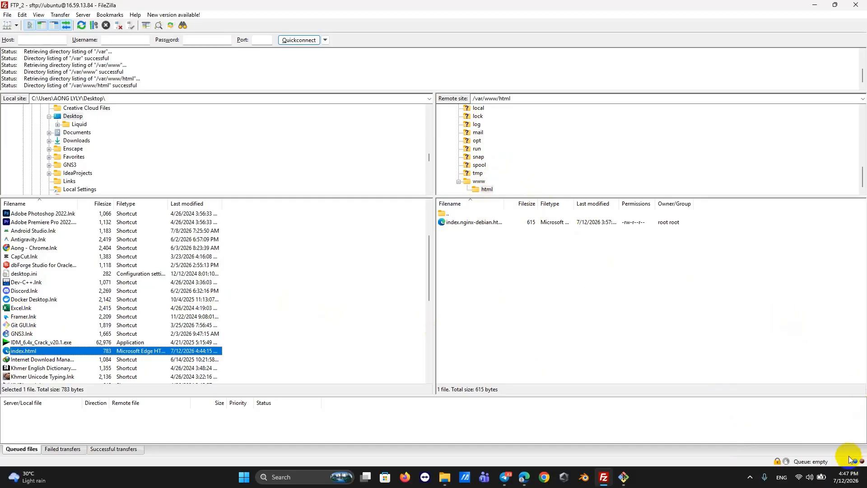
{"action": "key", "text": "alt+Tab"}
{"action": "key", "text": "alt+Tab"}
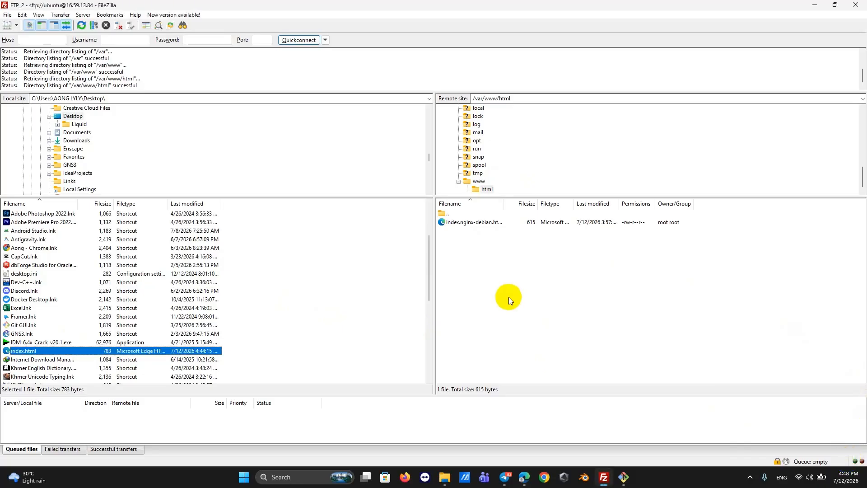
{"action": "left_click", "coordinate": [478, 182]}
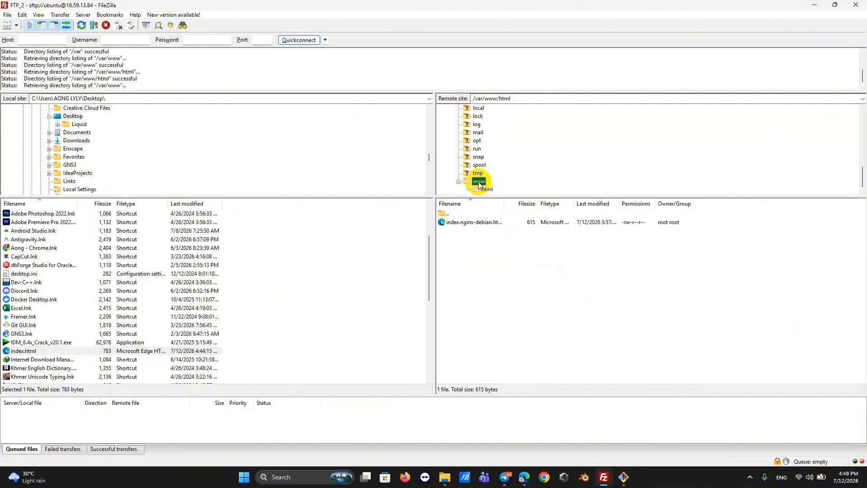
Cancel the accidental rename so the www folder keeps its name.
{"action": "left_click", "coordinate": [520, 169]}
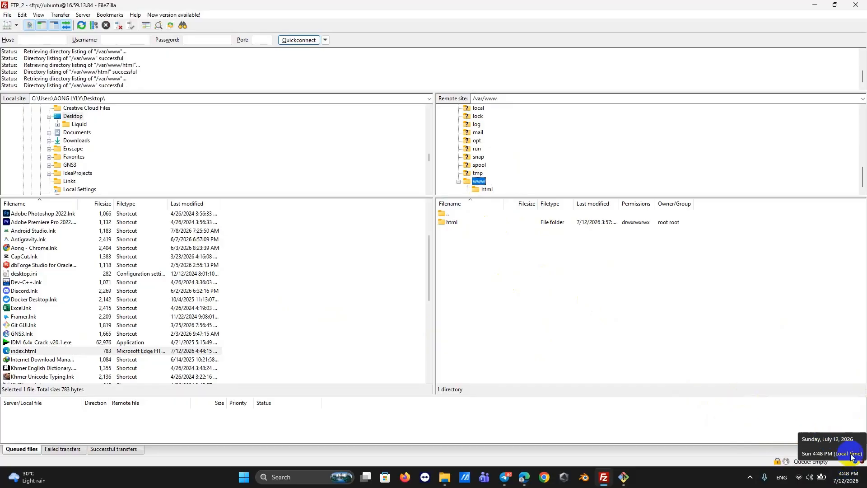
{"action": "left_click", "coordinate": [479, 181]}
{"action": "type", "text": "mv"}
{"action": "key", "text": "Escape"}
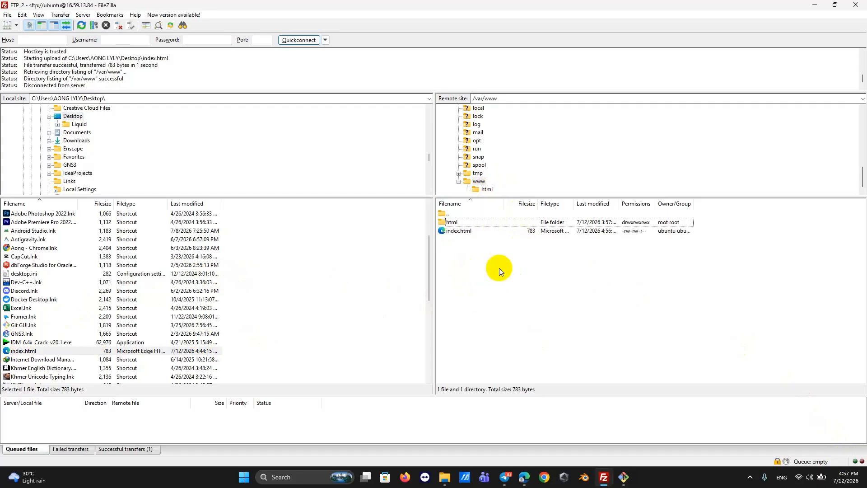
{"action": "left_click", "coordinate": [624, 477]}
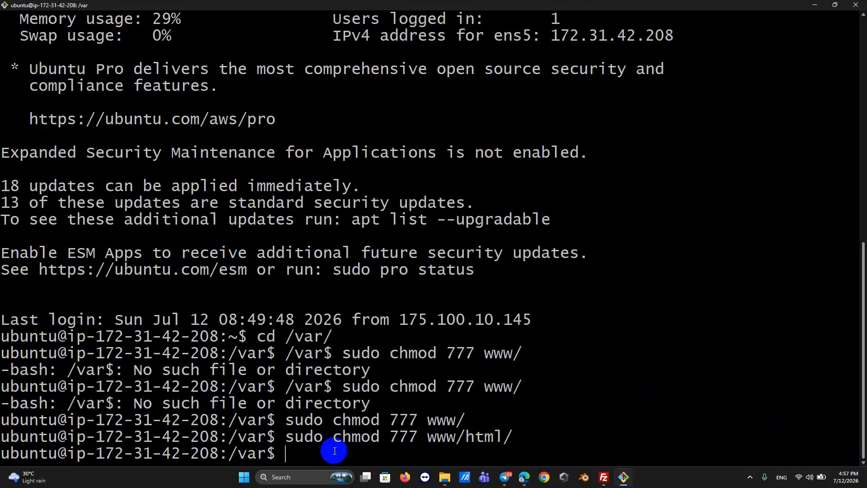
List /var, then change into /var/www and list it to see html and index.html.
{"action": "type", "text": "ls"}
{"action": "key", "text": "Return"}
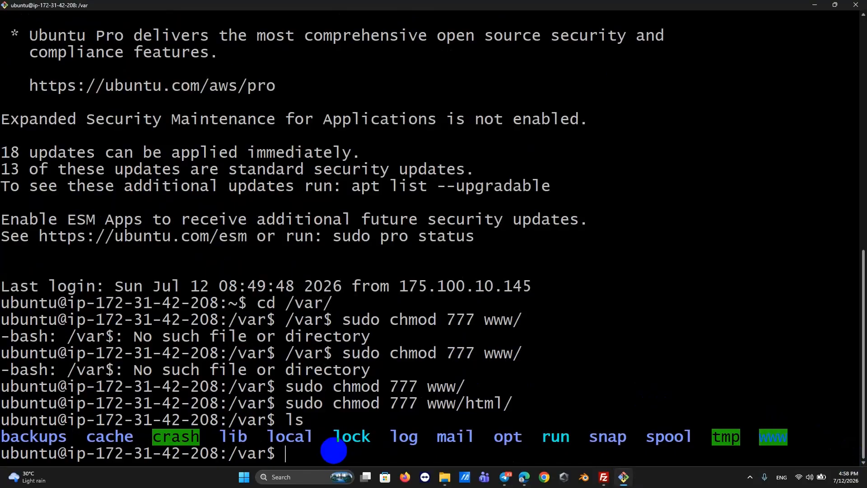
{"action": "type", "text": "cd www/"}
{"action": "key", "text": "Return"}
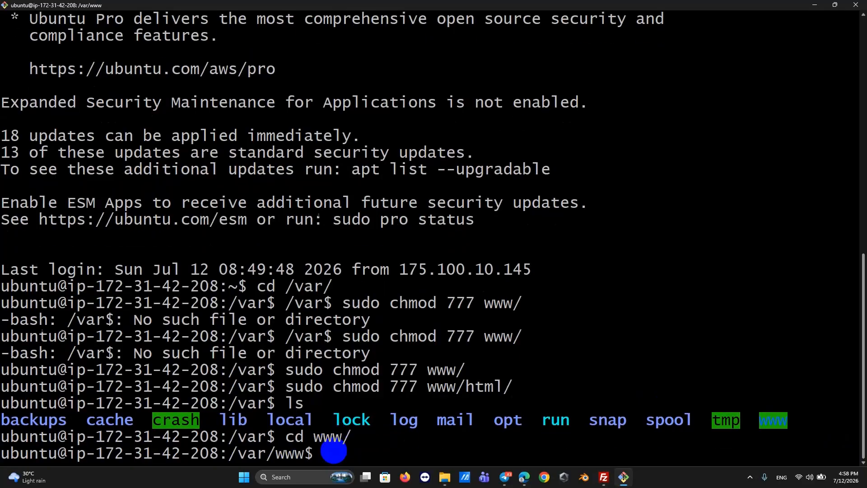
{"action": "type", "text": "ls"}
{"action": "key", "text": "Return"}
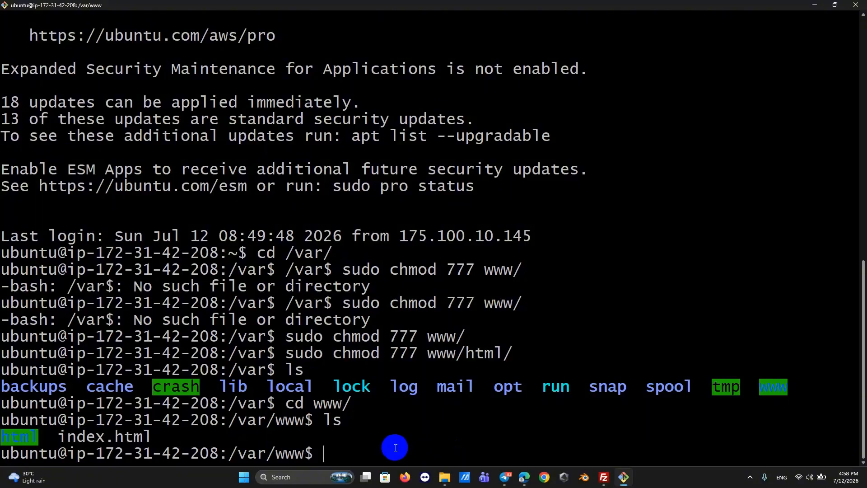
Move index.html to /html with sudo mv index.html /html.
{"action": "type", "text": "sod"}
{"action": "type", "text": "o"}
{"action": "key", "text": "Left"}
{"action": "key", "text": "Left"}
{"action": "key", "text": "Left"}
{"action": "key", "text": "Left"}
{"action": "key", "text": "Delete"}
{"action": "type", "text": "u"}
{"action": "key", "text": "Right"}
{"action": "key", "text": "Right"}
{"action": "key", "text": "Right"}
{"action": "type", "text": "mv "}
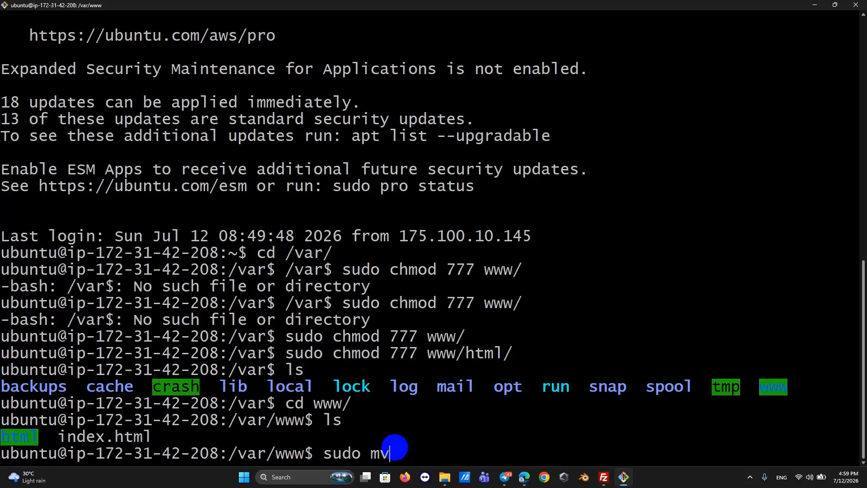
{"action": "type", "text": "in"}
{"action": "key", "text": "BackSpace"}
{"action": "type", "text": "ndex.html"}
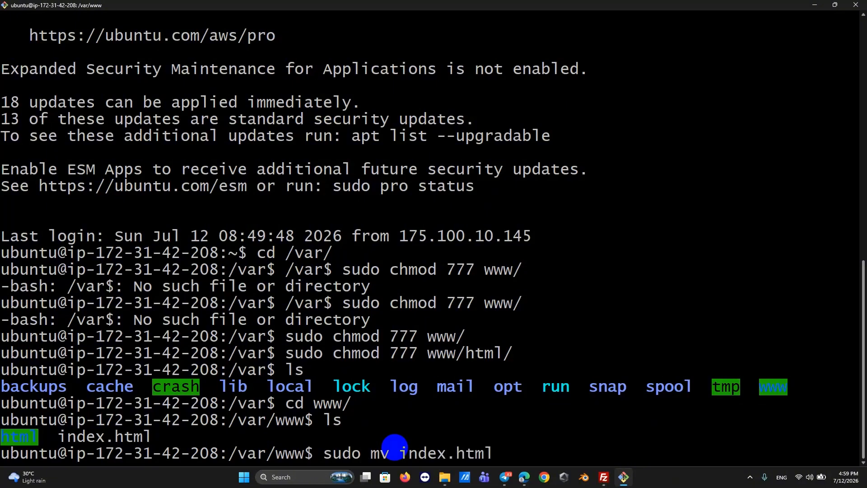
{"action": "type", "text": " /html"}
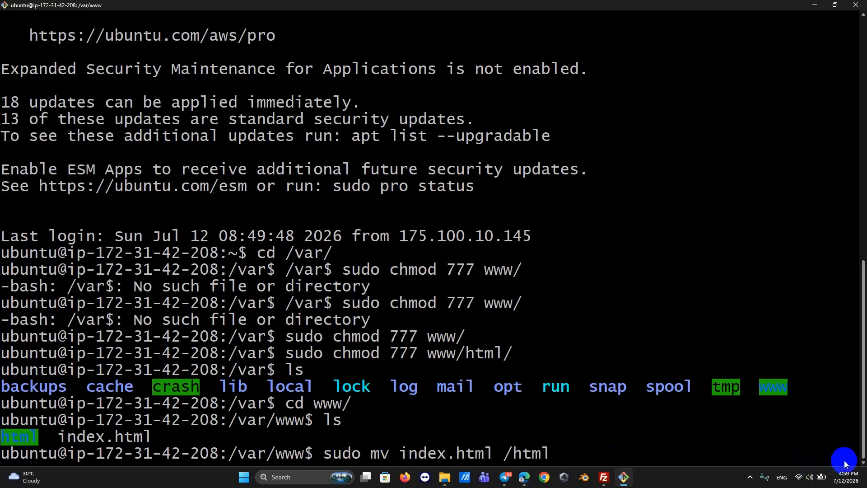
{"action": "key", "text": "Return"}
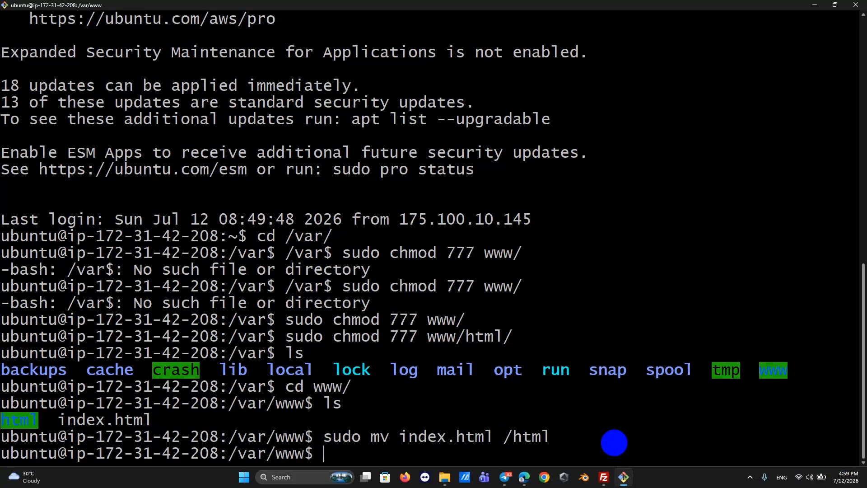
Enter the html folder and list it, showing only index.nginx-debian.html, then return to Edge.
{"action": "type", "text": "cd htm"}
{"action": "key", "text": "Tab"}
{"action": "key", "text": "Return"}
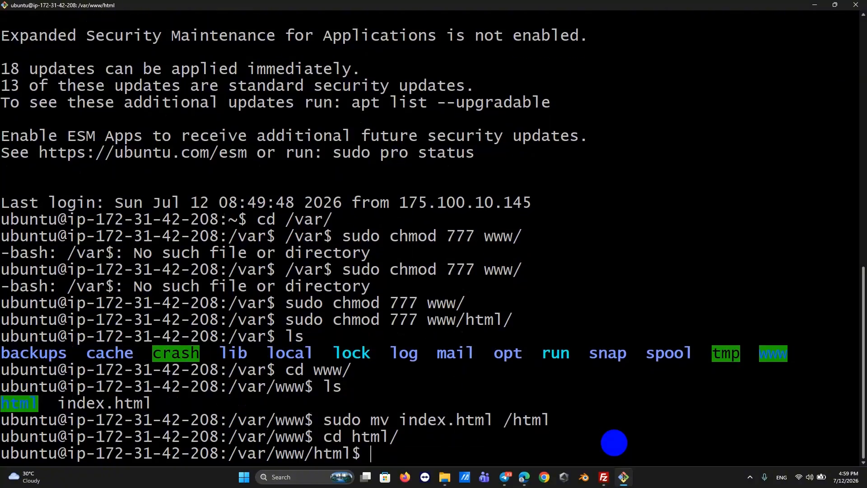
{"action": "type", "text": "ls"}
{"action": "key", "text": "Return"}
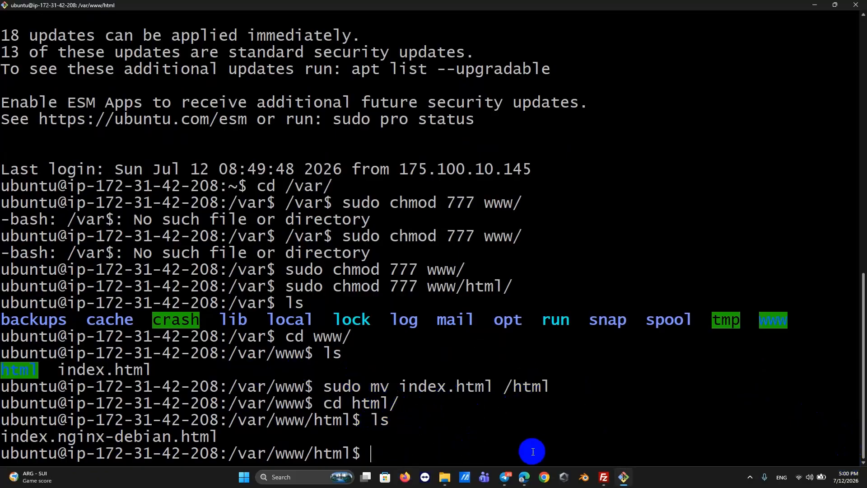
{"action": "left_click", "coordinate": [526, 479]}
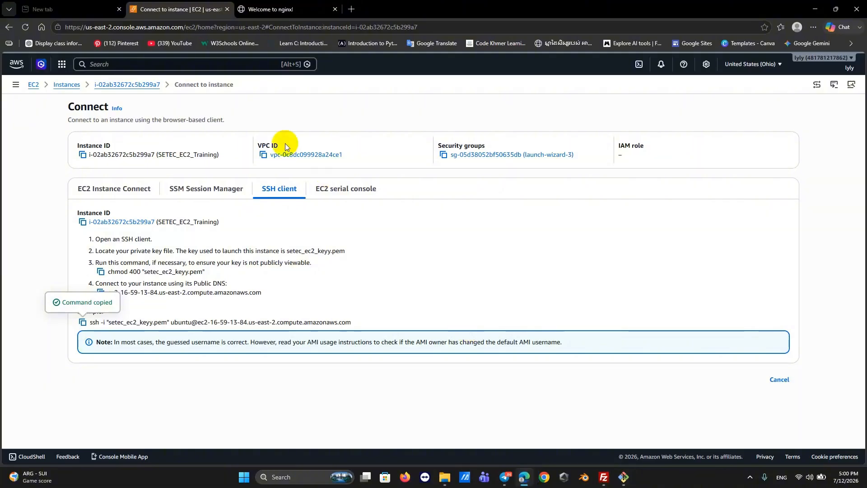
Copy the instance's public IPv4 16.59.13.84 and load it in the nginx tab.
{"action": "left_click", "coordinate": [108, 190]}
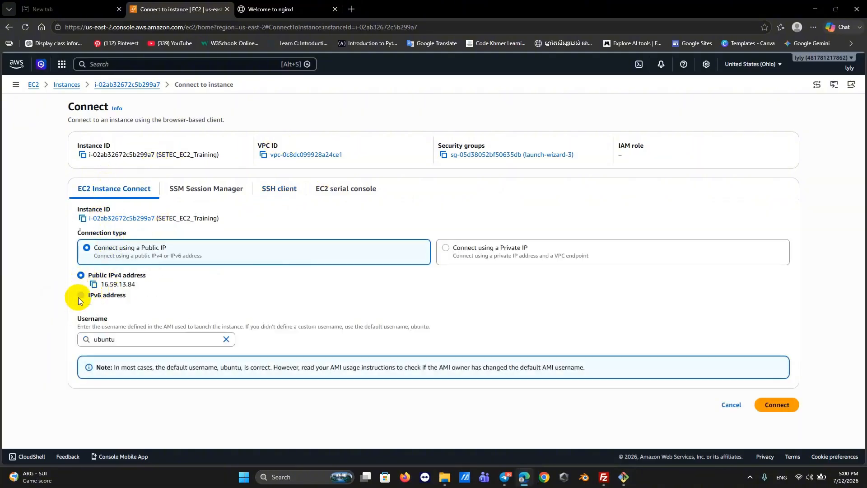
{"action": "left_click", "coordinate": [93, 285]}
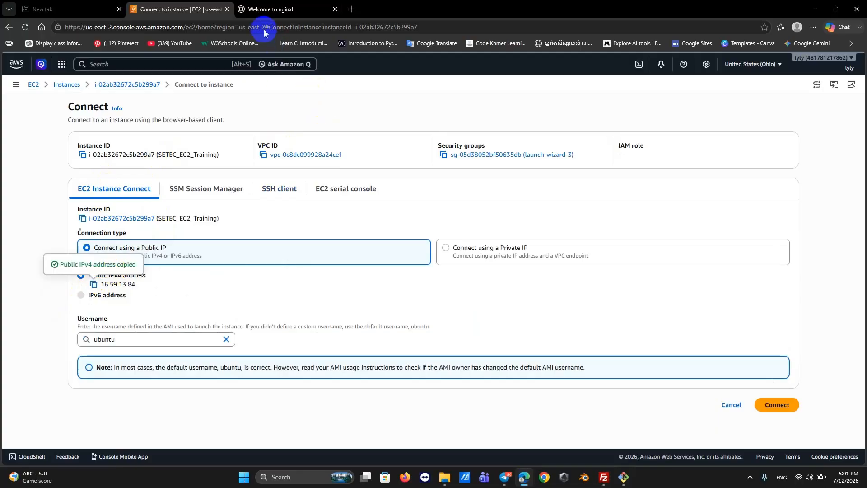
{"action": "left_click", "coordinate": [296, 9]}
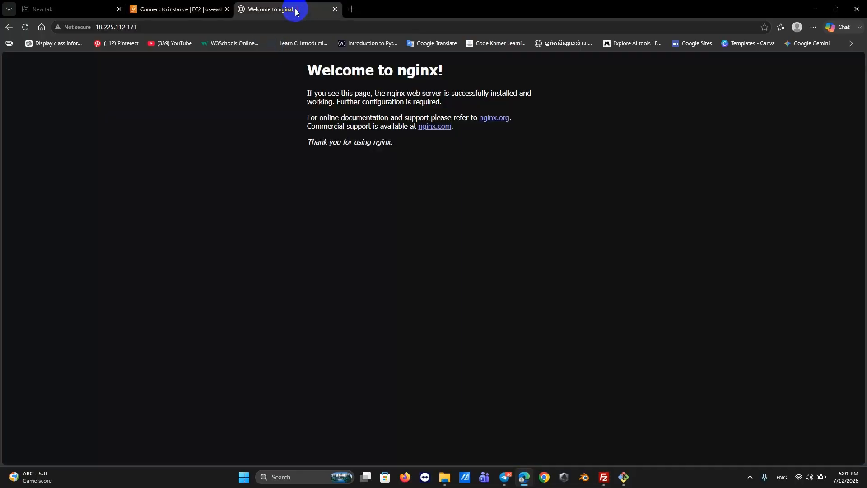
{"action": "left_click", "coordinate": [165, 26]}
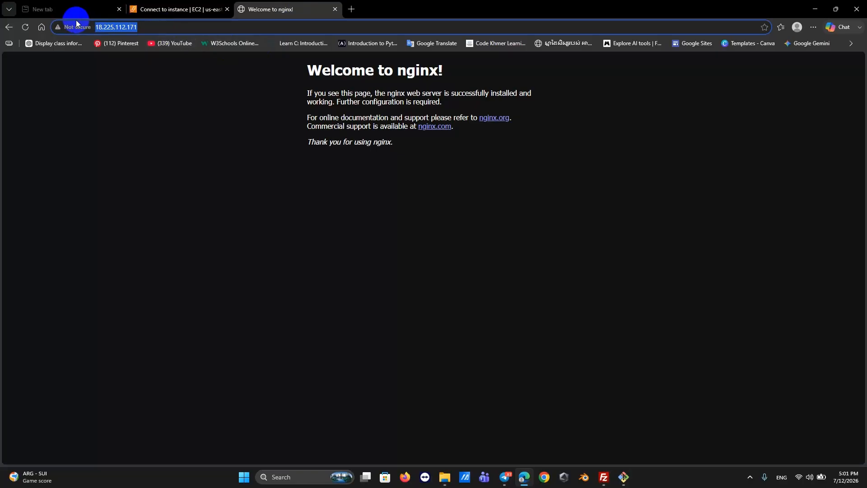
{"action": "key", "text": "ctrl+v"}
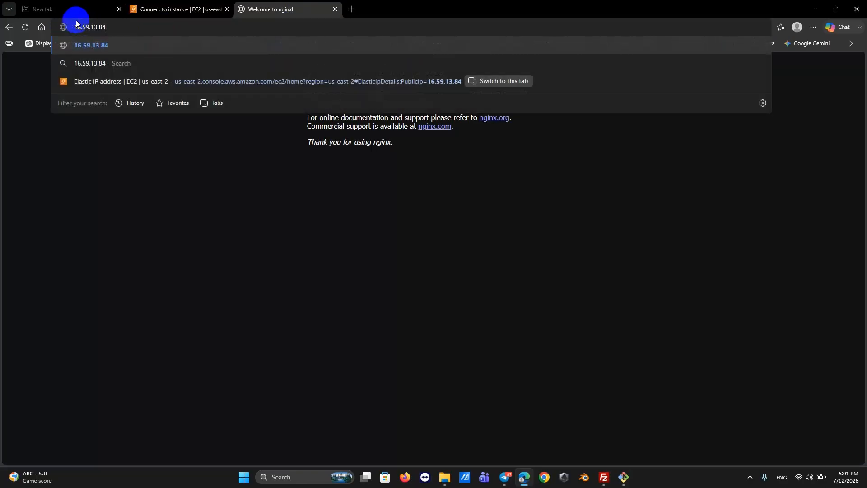
{"action": "left_click", "coordinate": [92, 44]}
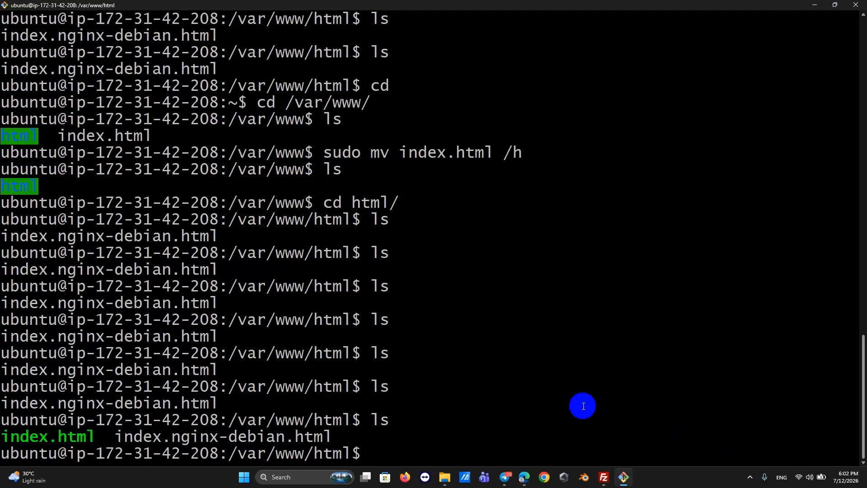
Reload 16.59.13.84 in Edge so it shows the custom Welcome to Linux page.
{"action": "mouse_move", "coordinate": [524, 477]}
{"action": "left_click", "coordinate": [518, 443]}
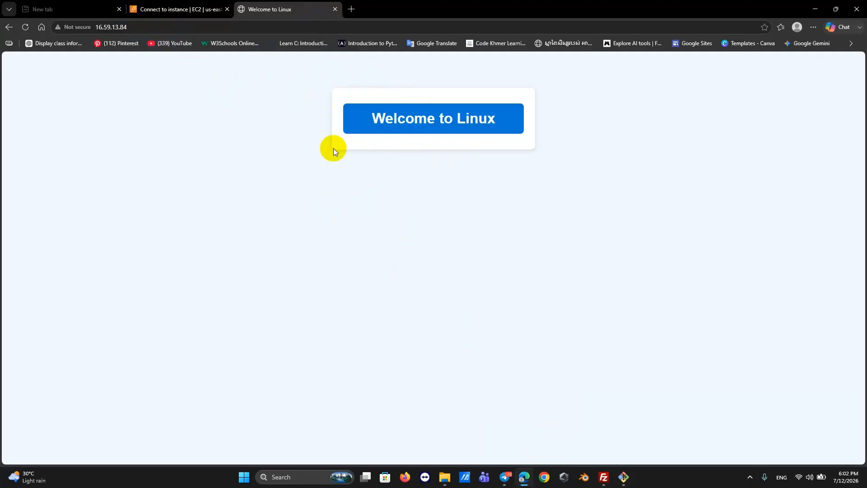
{"action": "left_click", "coordinate": [172, 9]}
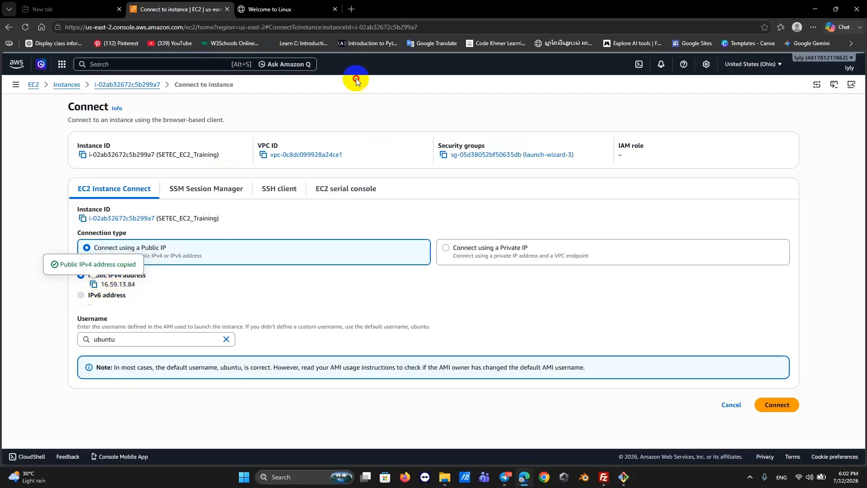
{"action": "left_click", "coordinate": [256, 9]}
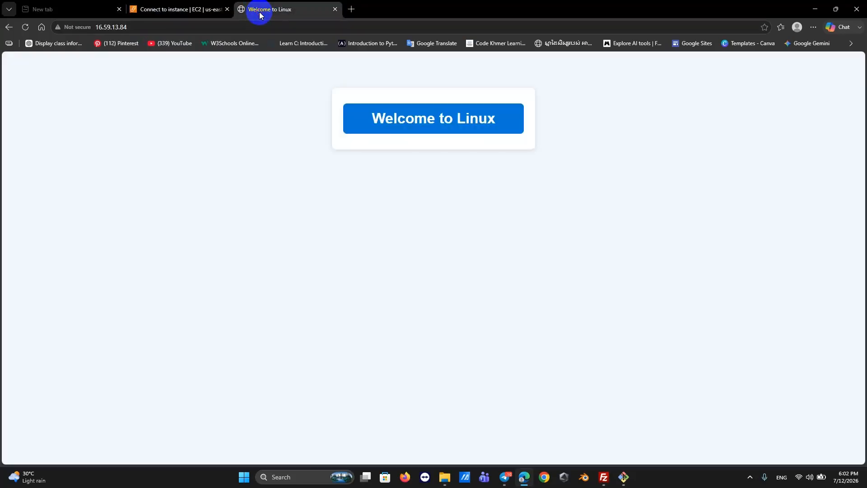
{"action": "left_click", "coordinate": [162, 25]}
{"action": "key", "text": "ctrl+v"}
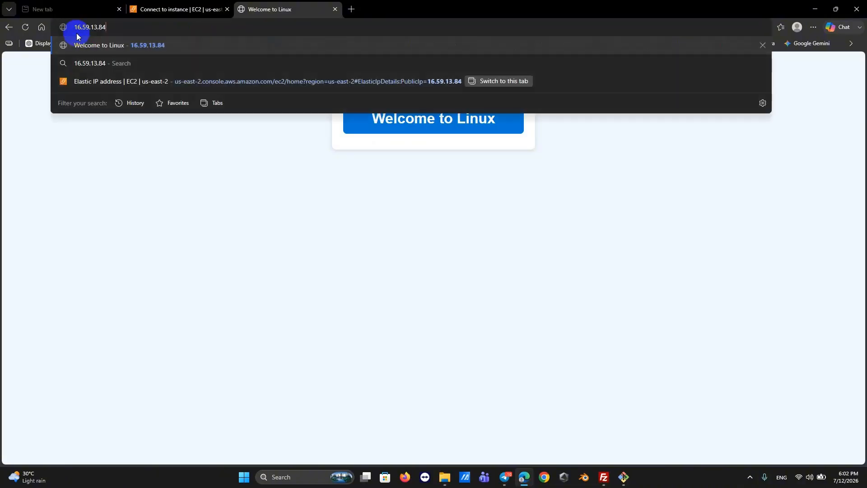
{"action": "left_click", "coordinate": [159, 47]}
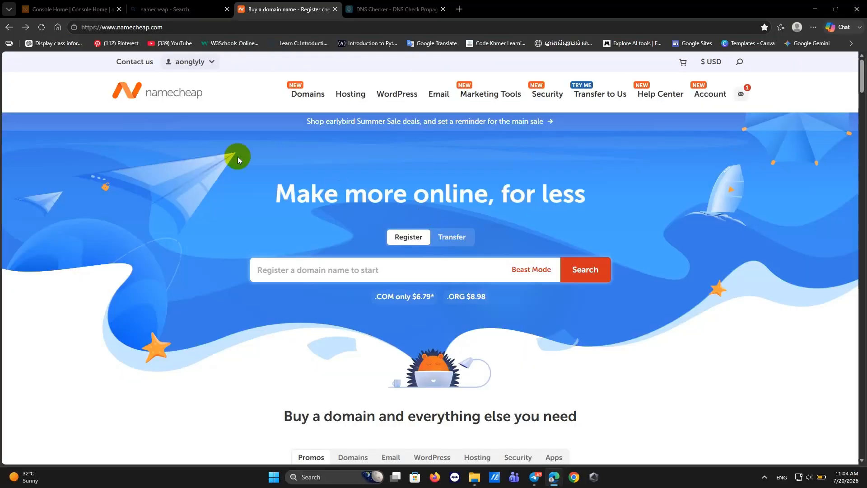
Open the Namecheap account dashboard and select the registered domain's name.
{"action": "left_click", "coordinate": [188, 64]}
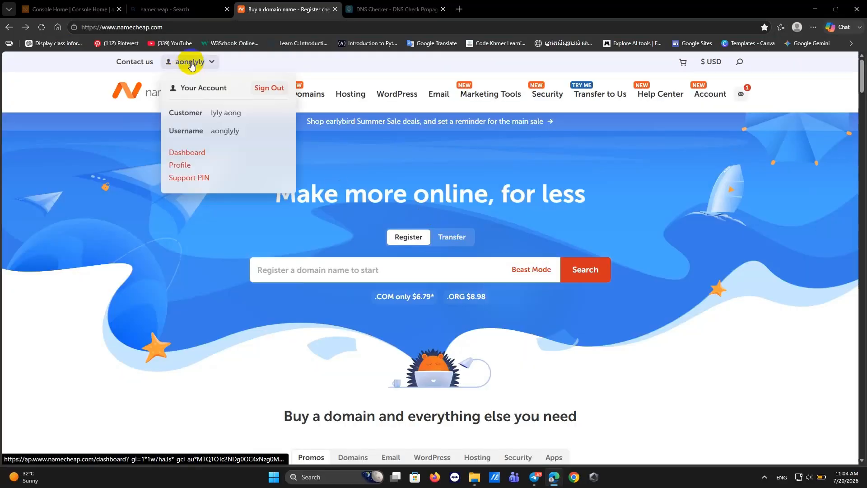
{"action": "left_click", "coordinate": [192, 65]}
{"action": "left_click", "coordinate": [192, 65]}
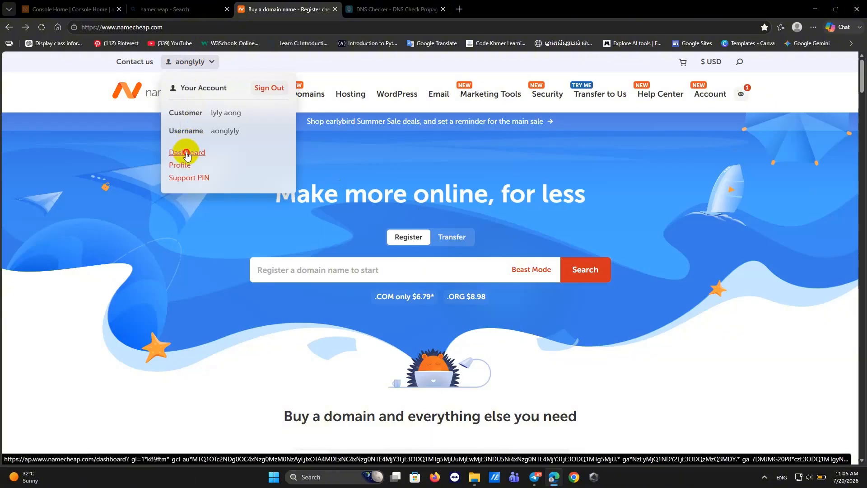
{"action": "left_click", "coordinate": [187, 153]}
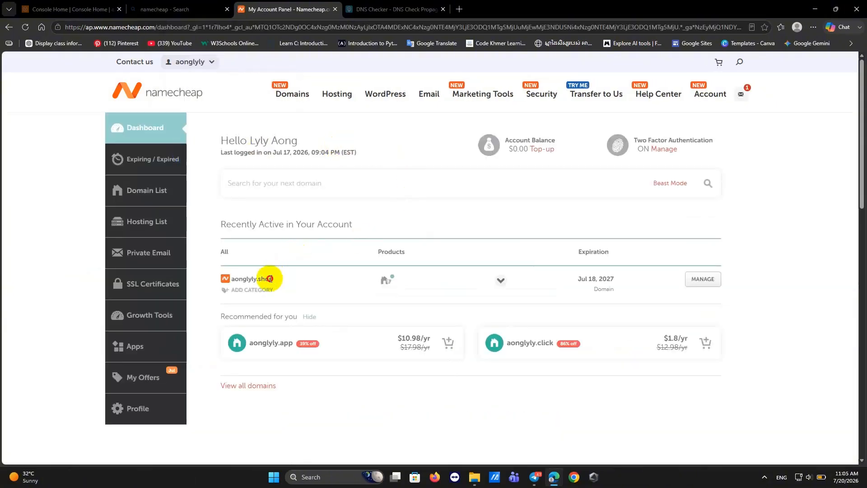
{"action": "left_click_drag", "start_coordinate": [274, 279], "coordinate": [233, 281]}
{"action": "key", "text": "ctrl+c"}
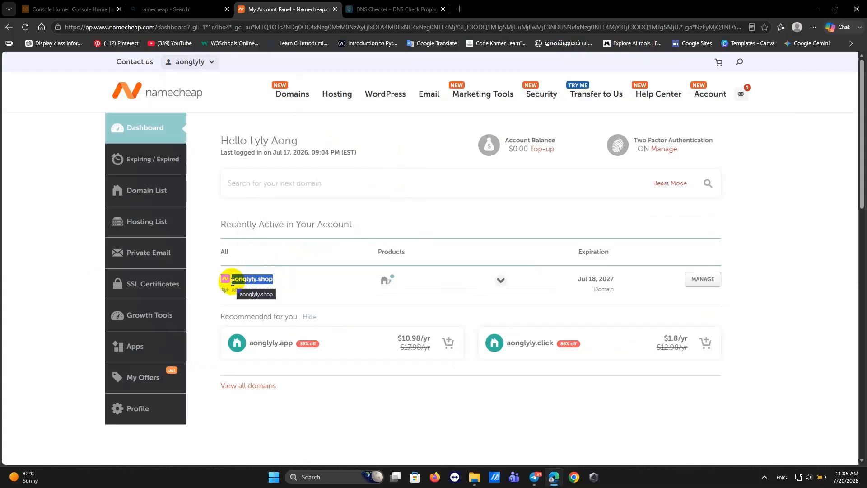
Go to Shared Hosting plans and switch Stellar to monthly billing at $5.88/mo.
{"action": "left_click", "coordinate": [332, 99]}
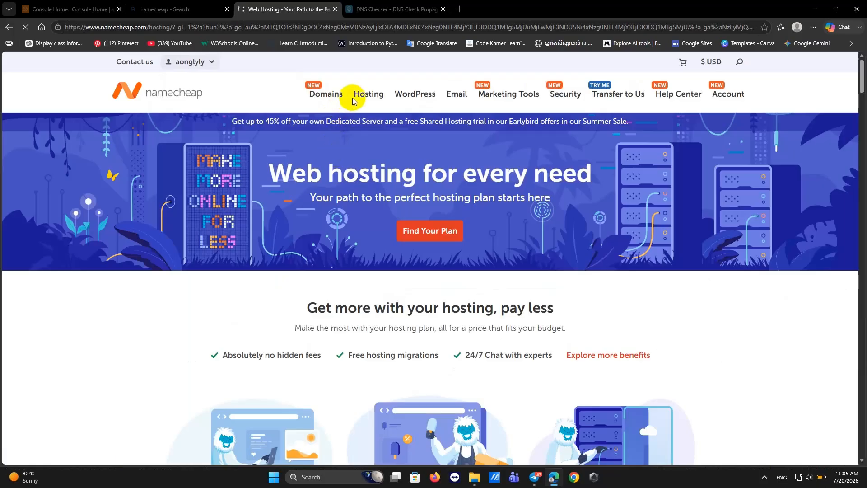
{"action": "mouse_move", "coordinate": [360, 93]}
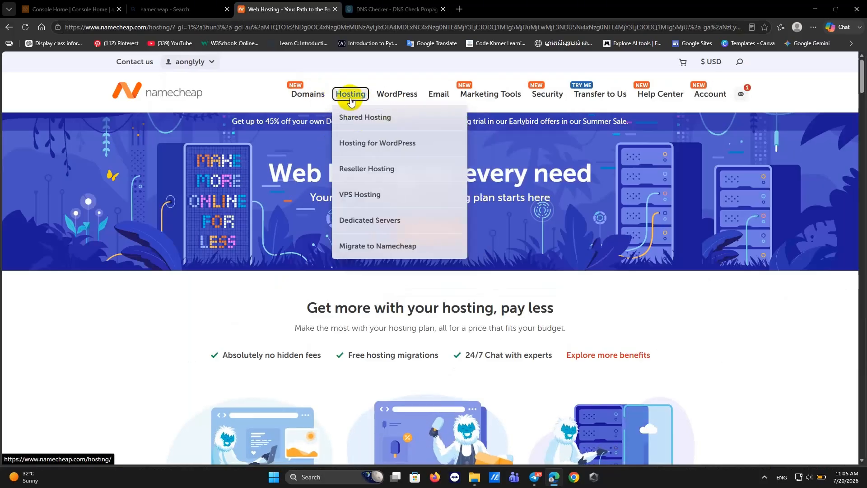
{"action": "left_click", "coordinate": [352, 120]}
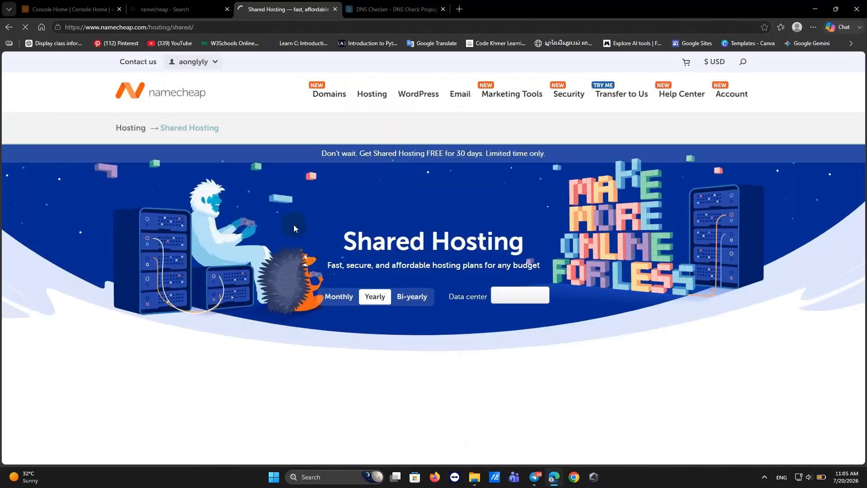
{"action": "scroll", "coordinate": [273, 270], "scroll_direction": "down", "scroll_amount": 5}
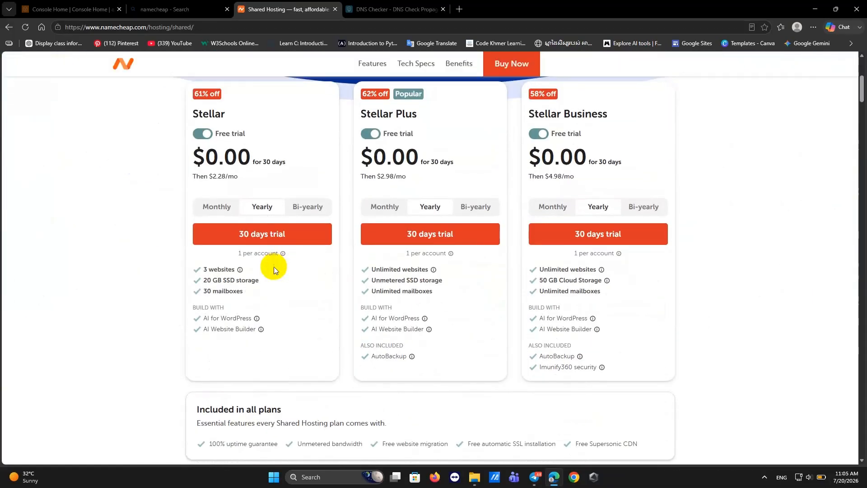
{"action": "left_click", "coordinate": [220, 210]}
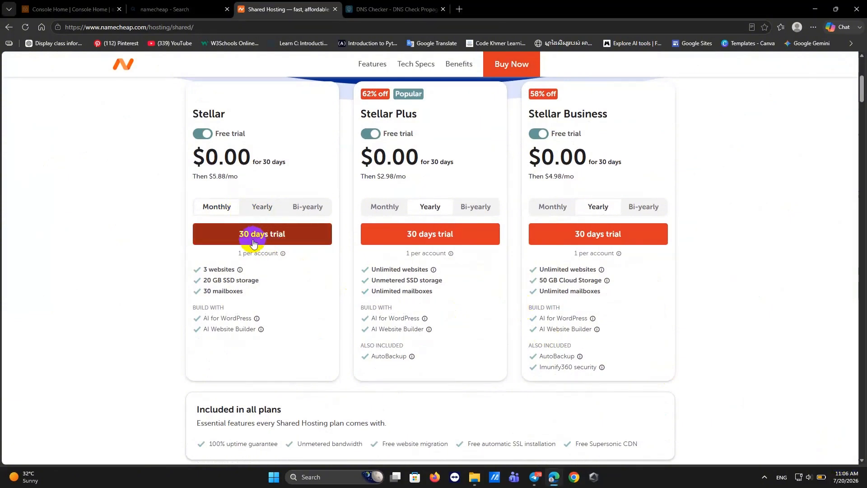
Start a 30-day Stellar trial for existing domain aonglyly.shop and add it to the cart.
{"action": "left_click", "coordinate": [253, 240]}
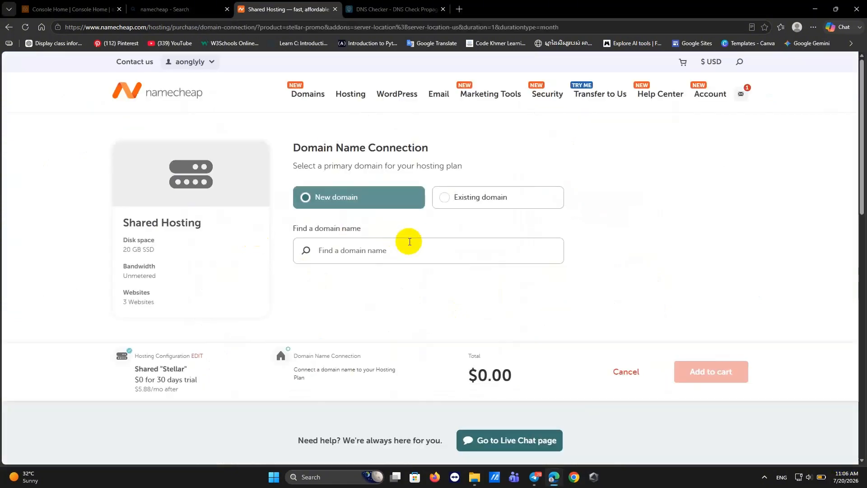
{"action": "left_click", "coordinate": [451, 197]}
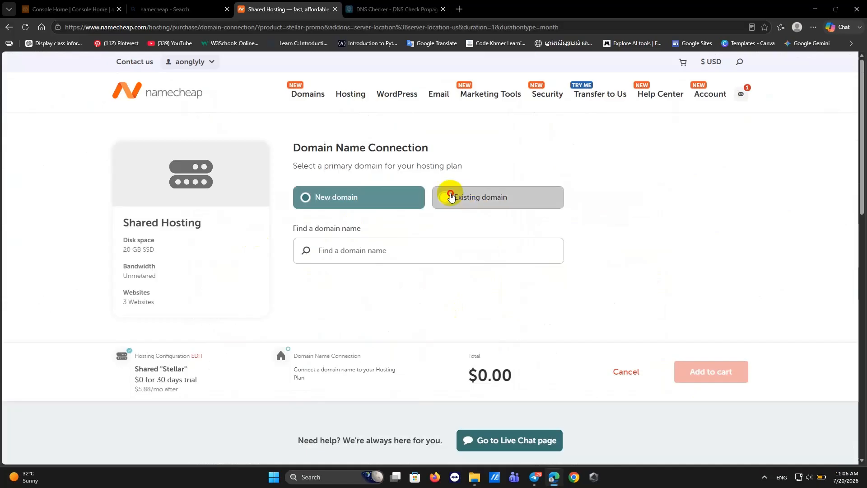
{"action": "left_click", "coordinate": [345, 250]}
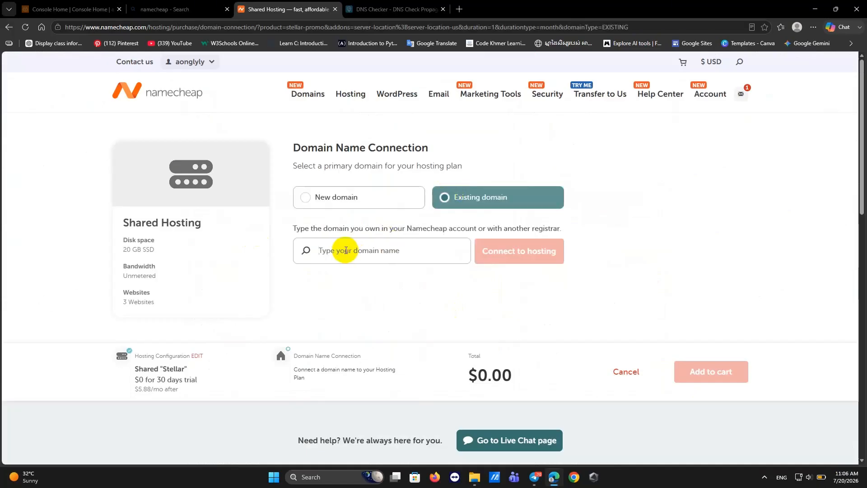
{"action": "key", "text": "ctrl+v"}
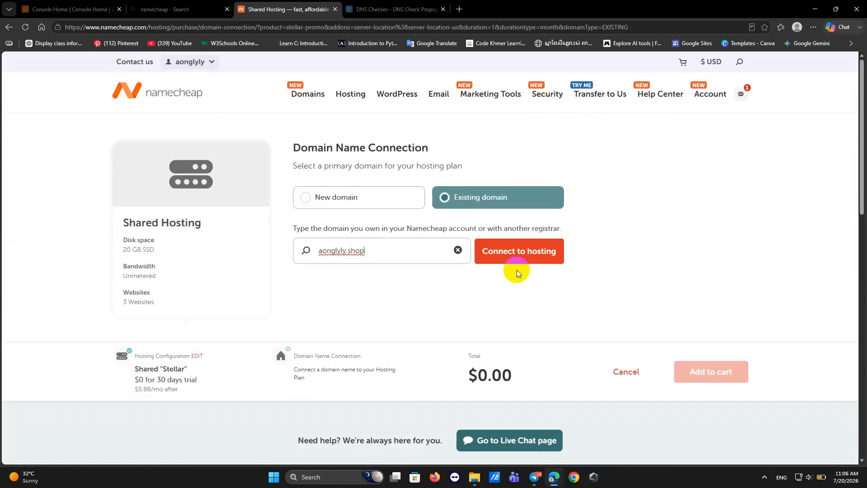
{"action": "left_click", "coordinate": [515, 258]}
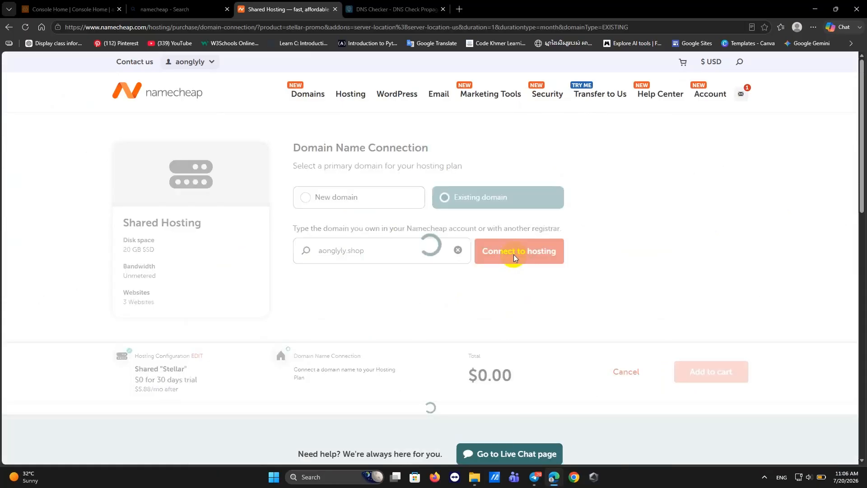
{"action": "left_click", "coordinate": [703, 374]}
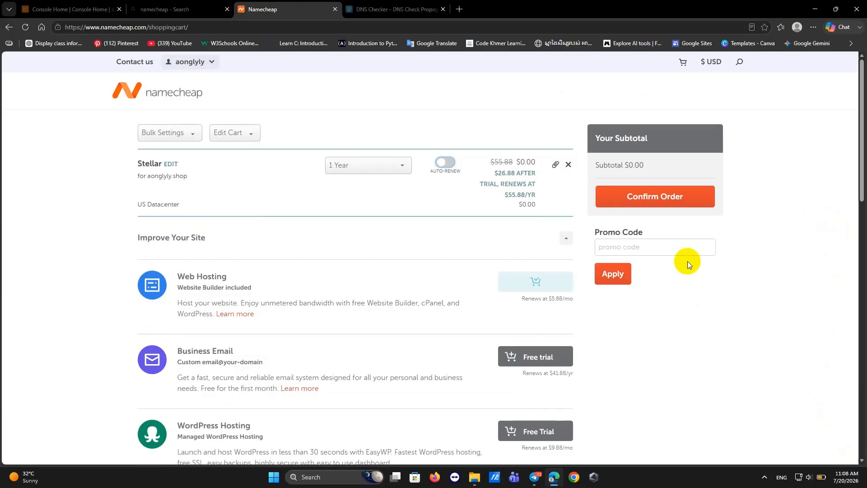
Confirm the $0.00 Stellar order, accept the Terms and Agreements, and pay.
{"action": "left_click", "coordinate": [634, 189]}
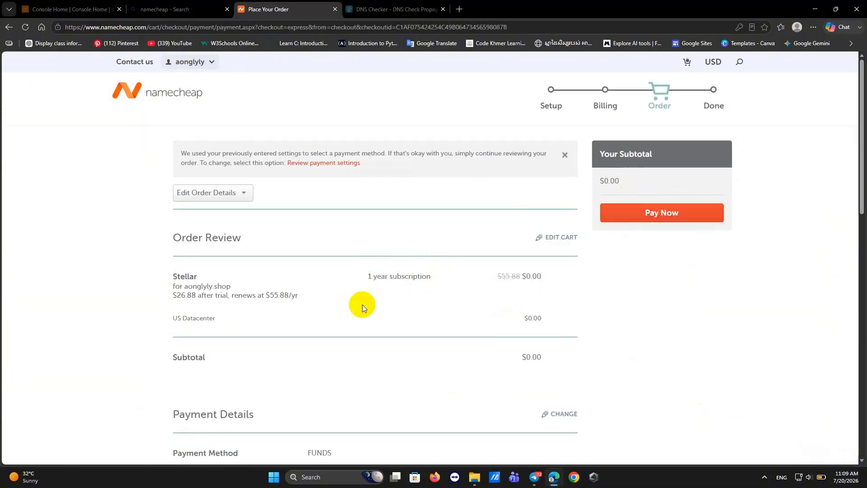
{"action": "scroll", "coordinate": [352, 292], "scroll_direction": "down", "scroll_amount": 7}
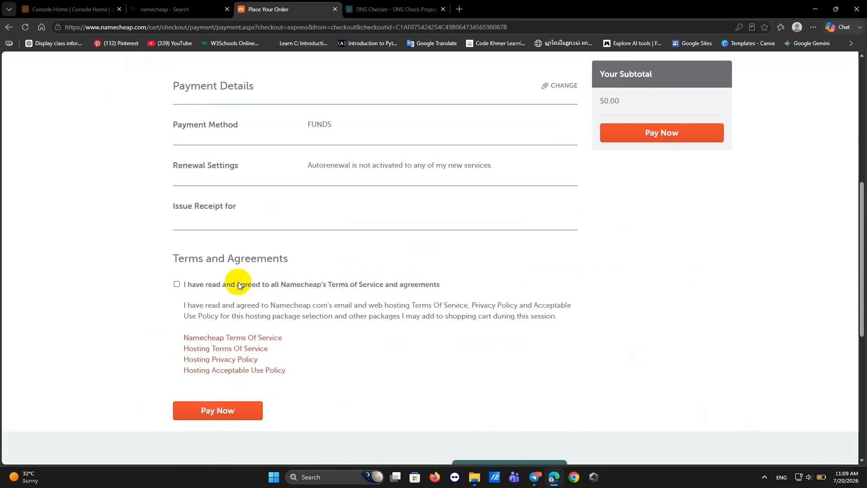
{"action": "left_click", "coordinate": [177, 284]}
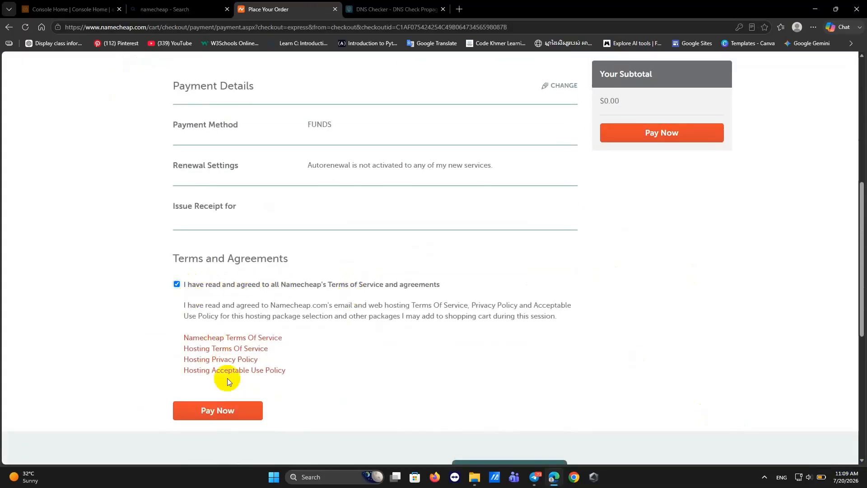
{"action": "left_click", "coordinate": [219, 411]}
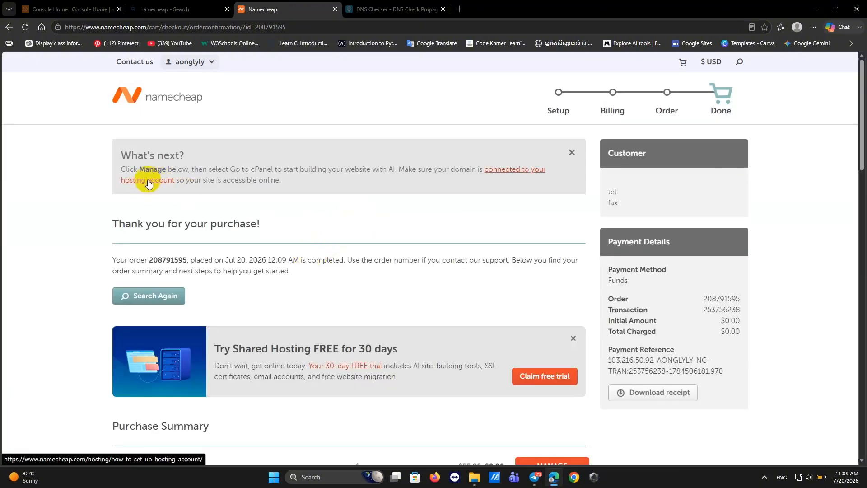
Open the 'connected to your hosting account' guide and scroll through its three steps.
{"action": "left_click", "coordinate": [149, 183]}
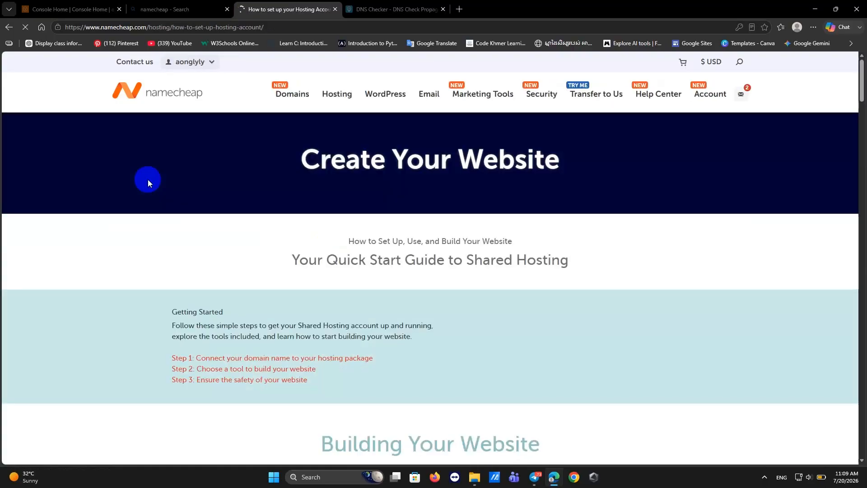
{"action": "scroll", "coordinate": [375, 297], "scroll_direction": "down", "scroll_amount": 2}
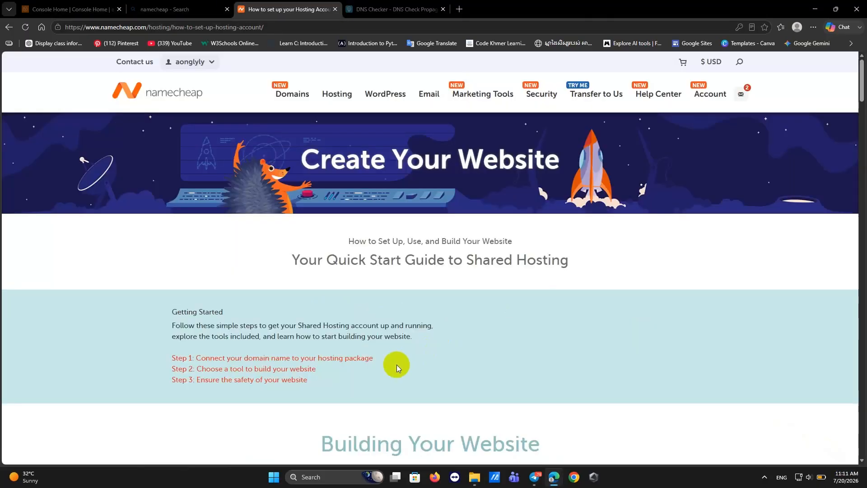
{"action": "scroll", "coordinate": [397, 364], "scroll_direction": "down", "scroll_amount": 3}
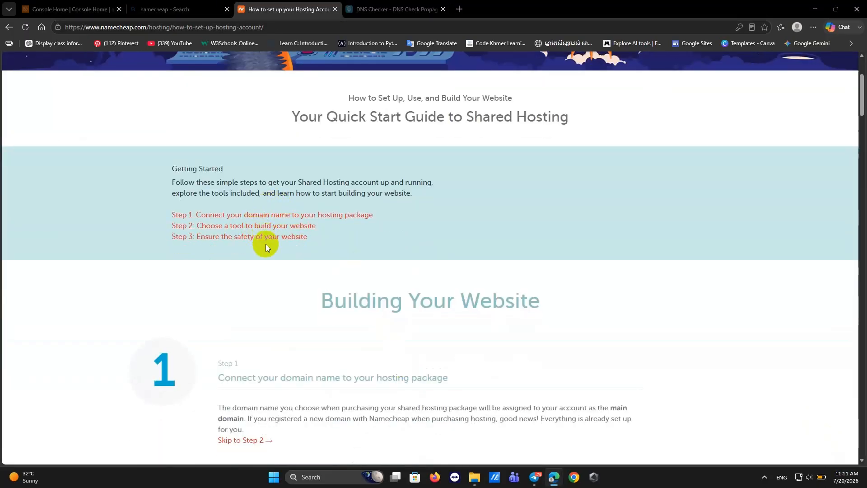
{"action": "scroll", "coordinate": [362, 348], "scroll_direction": "down", "scroll_amount": 15}
{"action": "scroll", "coordinate": [361, 348], "scroll_direction": "down", "scroll_amount": 12}
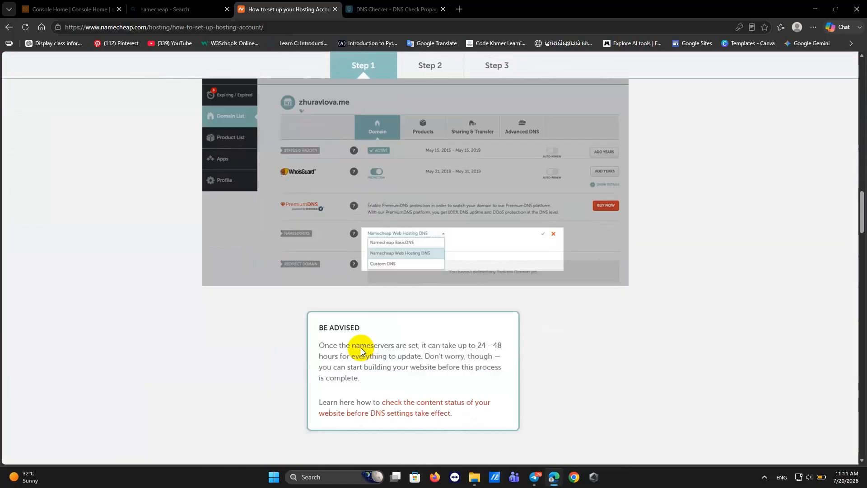
{"action": "scroll", "coordinate": [361, 348], "scroll_direction": "up", "scroll_amount": 10}
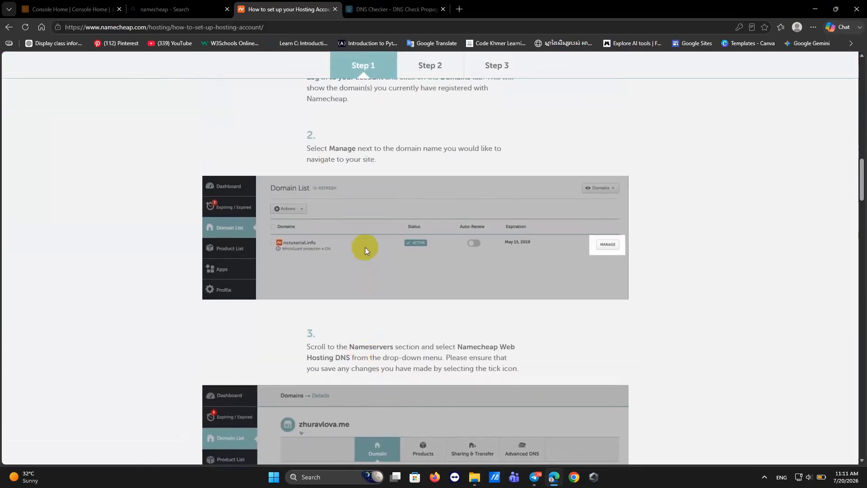
{"action": "scroll", "coordinate": [357, 258], "scroll_direction": "up", "scroll_amount": 3}
{"action": "scroll", "coordinate": [344, 258], "scroll_direction": "down", "scroll_amount": 9}
{"action": "scroll", "coordinate": [345, 258], "scroll_direction": "up", "scroll_amount": 20}
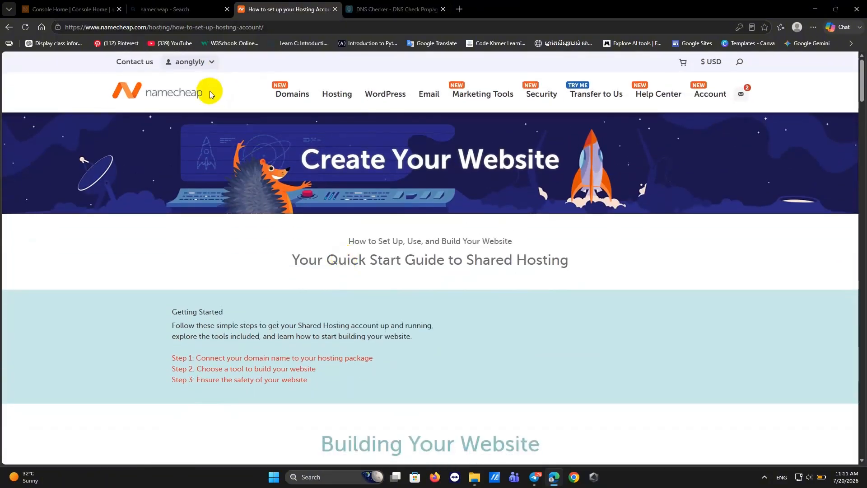
Navigate from the Namecheap home page via the dashboard to aonglyly.shop's management page.
{"action": "left_click", "coordinate": [188, 98]}
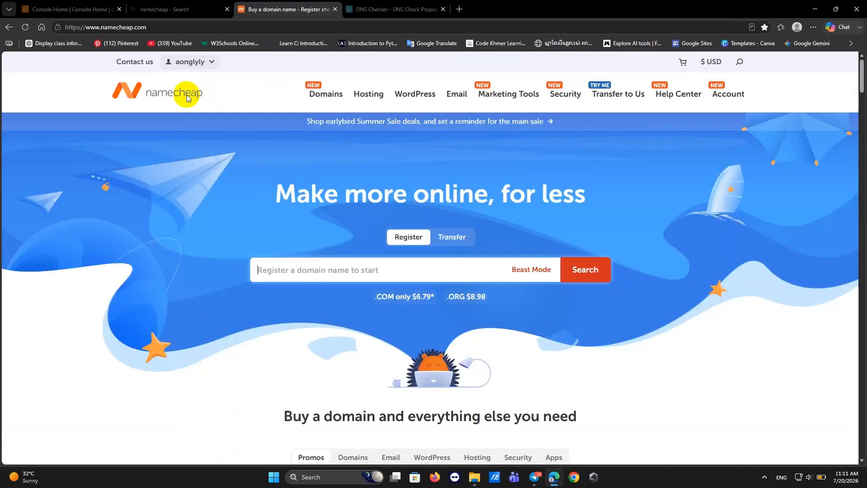
{"action": "scroll", "coordinate": [305, 158], "scroll_direction": "down", "scroll_amount": 1}
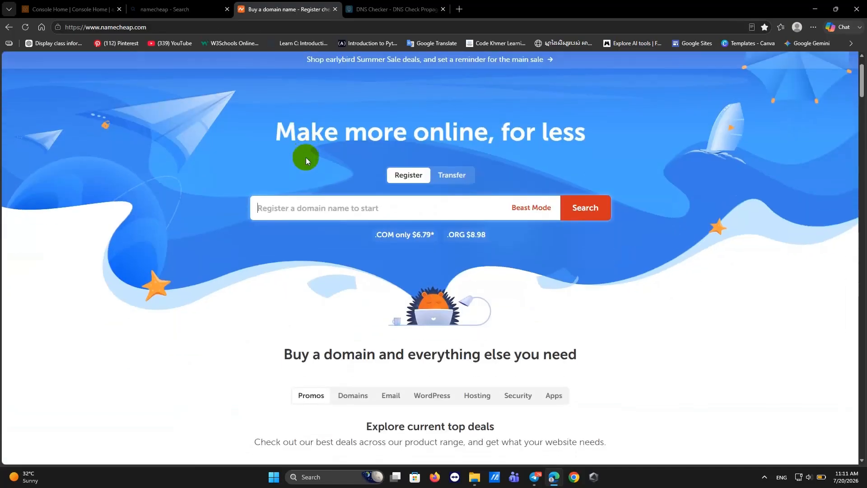
{"action": "scroll", "coordinate": [306, 157], "scroll_direction": "up", "scroll_amount": 1}
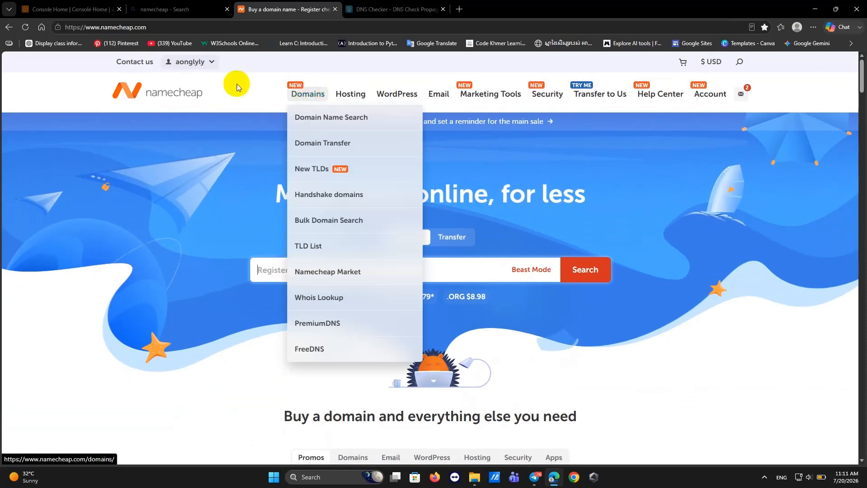
{"action": "mouse_move", "coordinate": [190, 64]}
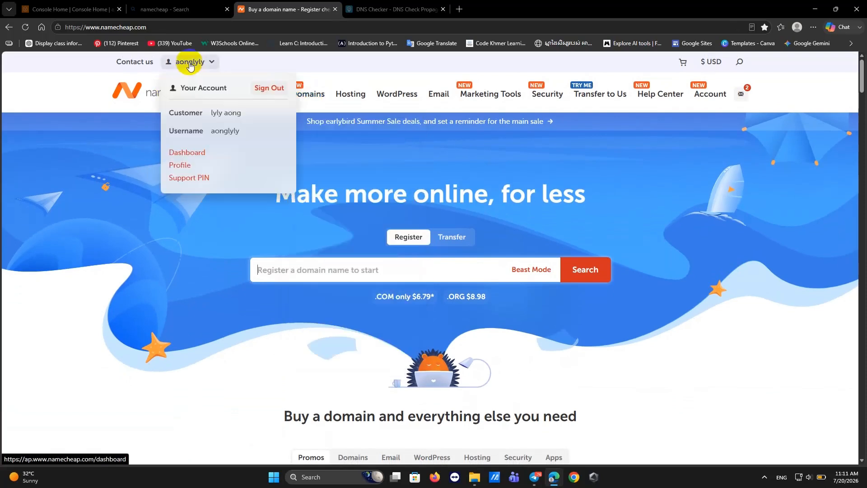
{"action": "left_click", "coordinate": [199, 154]}
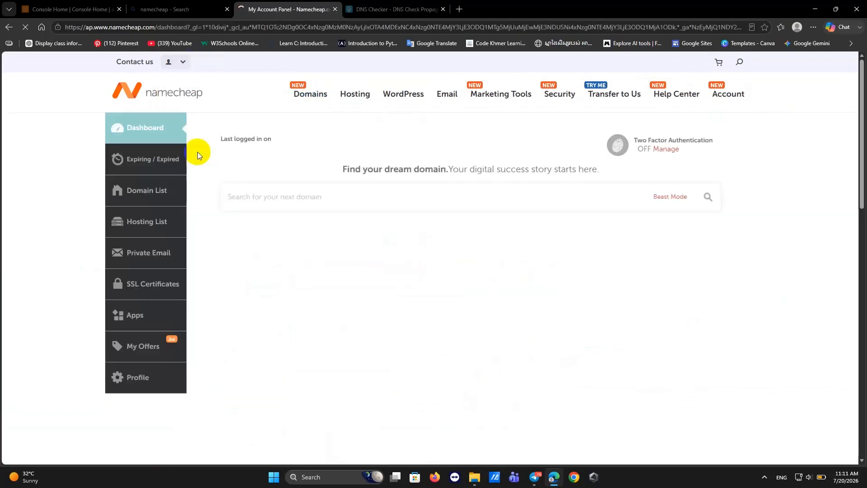
{"action": "mouse_move", "coordinate": [417, 291]}
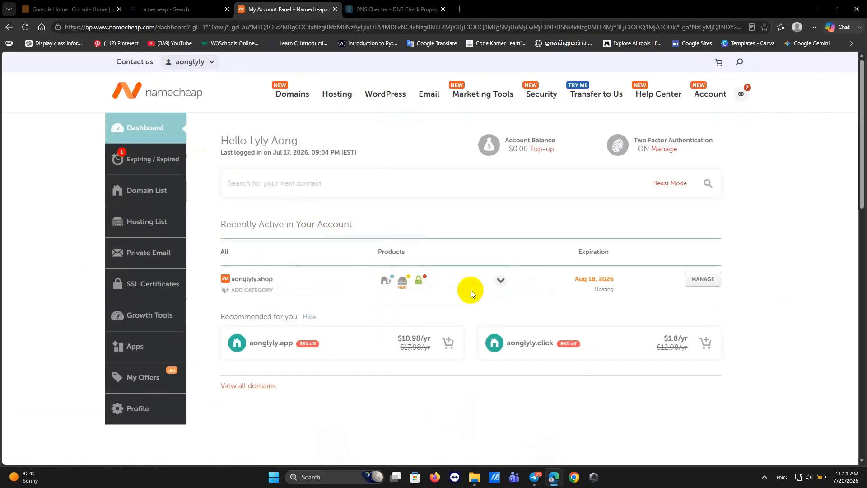
{"action": "left_click", "coordinate": [692, 278]}
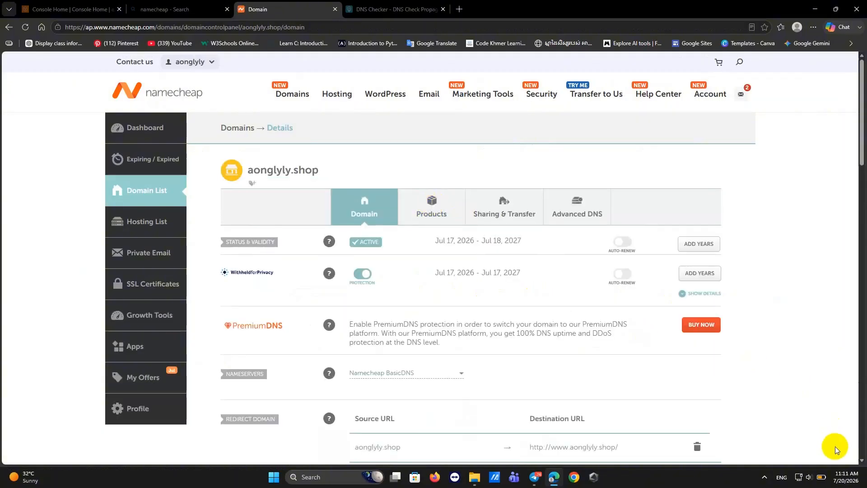
Set the domain's nameservers to Namecheap Web Hosting DNS and save.
{"action": "scroll", "coordinate": [463, 162], "scroll_direction": "down", "scroll_amount": 3}
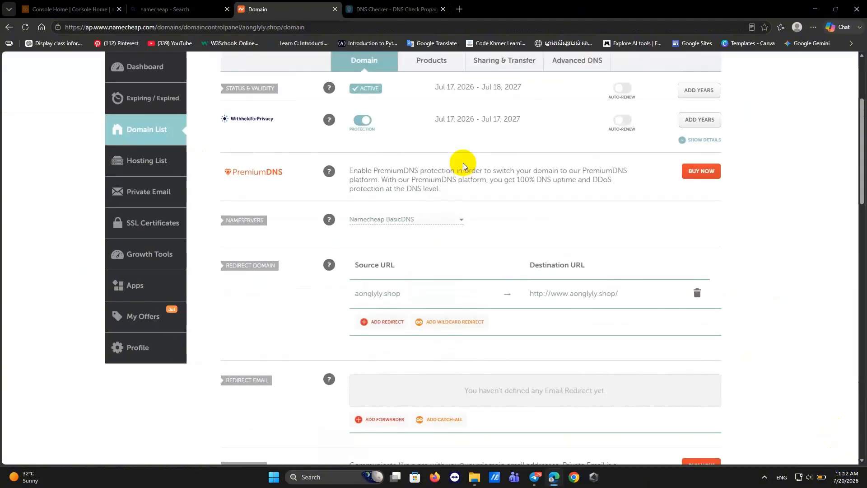
{"action": "left_click", "coordinate": [462, 219]}
{"action": "left_click", "coordinate": [420, 248]}
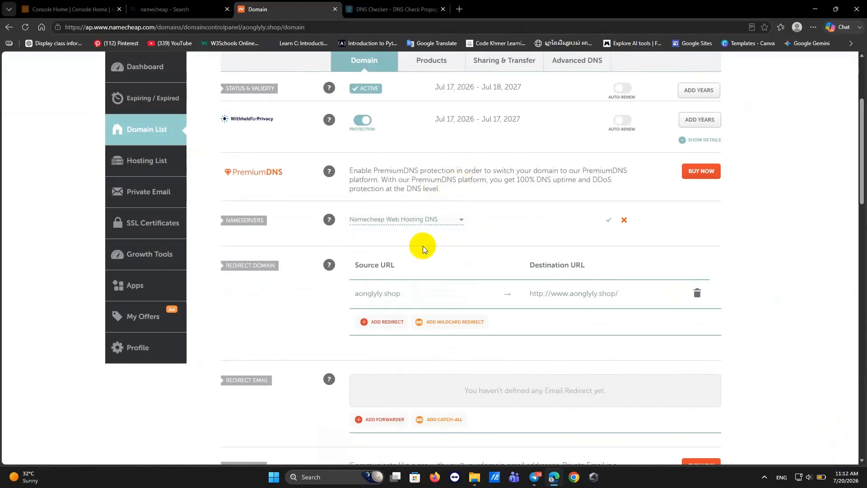
{"action": "left_click", "coordinate": [609, 219]}
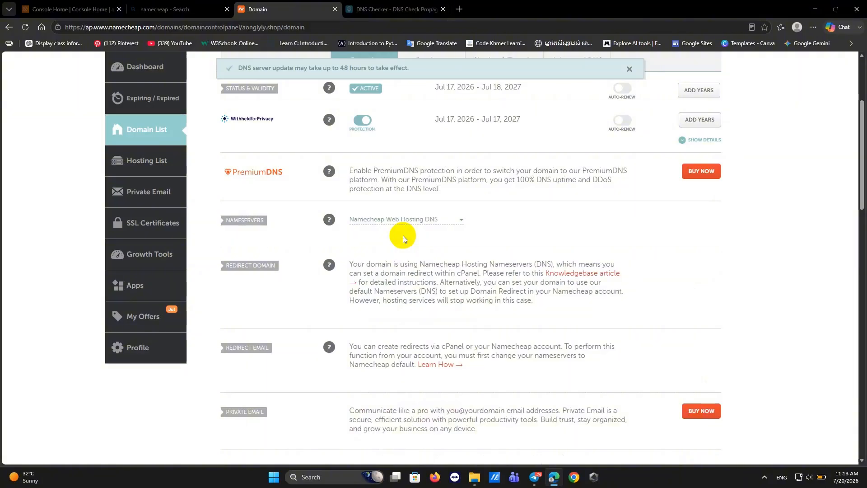
{"action": "scroll", "coordinate": [400, 248], "scroll_direction": "up", "scroll_amount": 4}
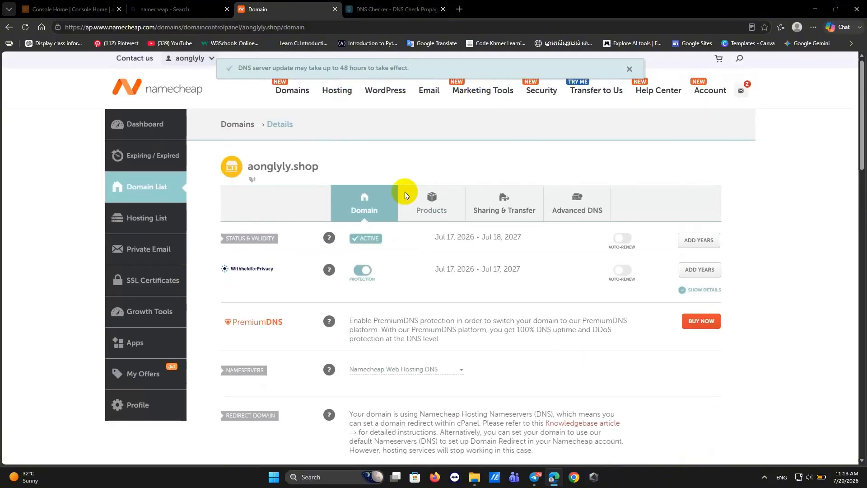
{"action": "left_click", "coordinate": [376, 9]}
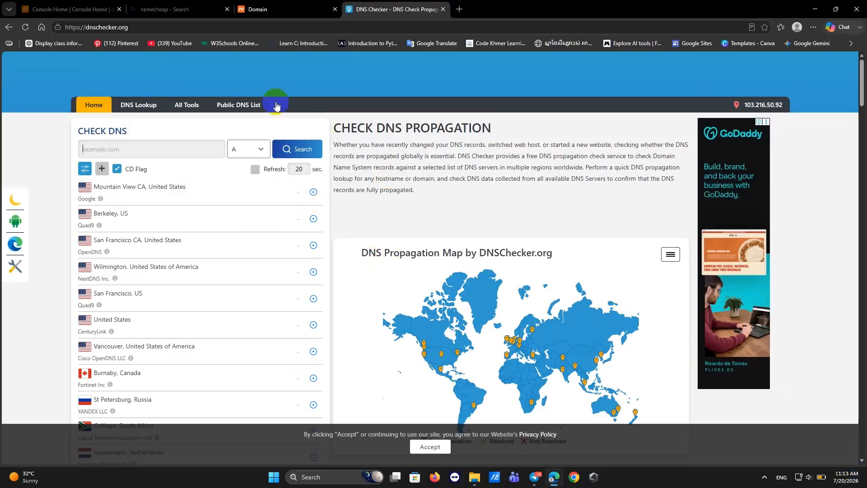
Check aonglyly.shop in DNS Checker, showing its A record resolving to 104.219.248.89.
{"action": "left_click", "coordinate": [137, 149]}
{"action": "type", "text": "aonglyly.shop"}
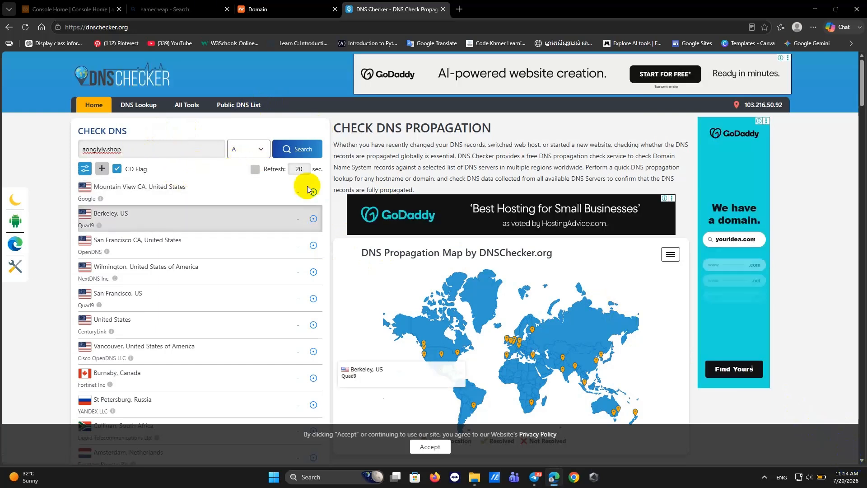
{"action": "left_click", "coordinate": [298, 151]}
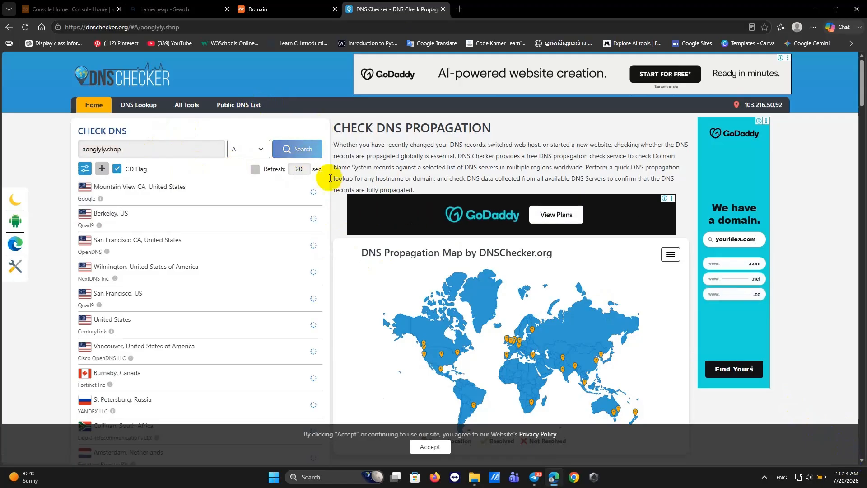
{"action": "scroll", "coordinate": [445, 316], "scroll_direction": "down", "scroll_amount": 2}
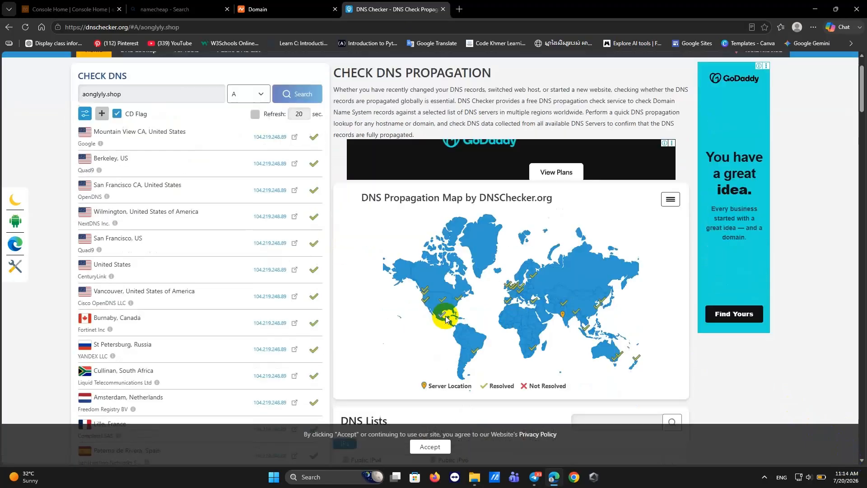
{"action": "scroll", "coordinate": [465, 237], "scroll_direction": "up", "scroll_amount": 3}
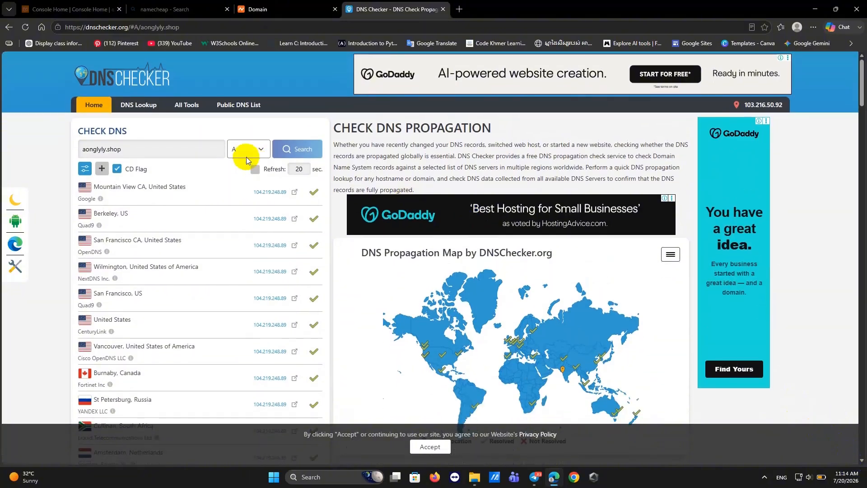
Rerun the check for NS records, showing dns1/dns2.namecheaphosting.com worldwide.
{"action": "left_click", "coordinate": [257, 149]}
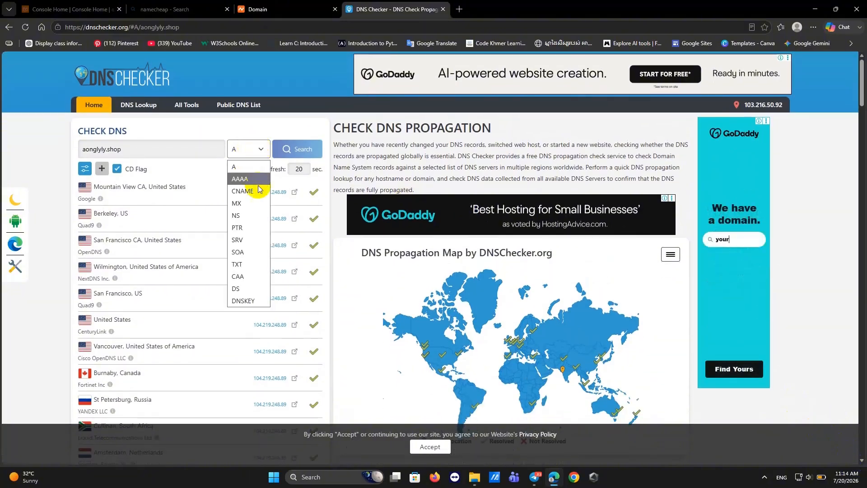
{"action": "left_click", "coordinate": [251, 215]}
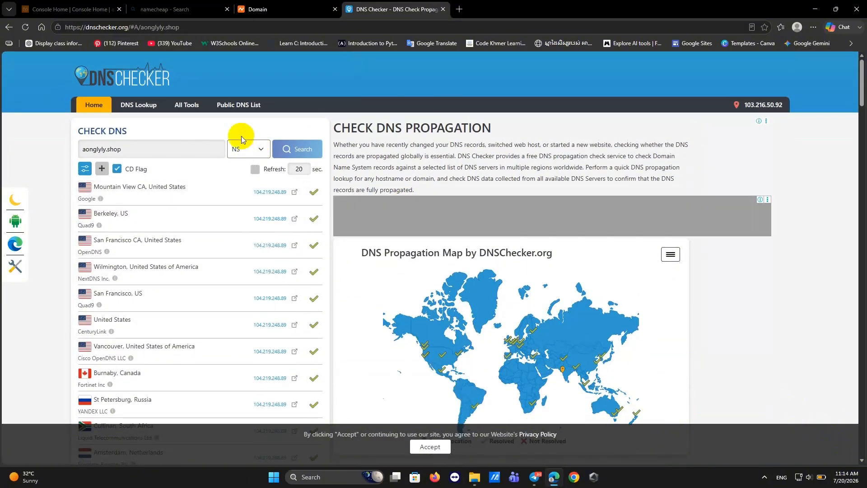
{"action": "left_click", "coordinate": [294, 153]}
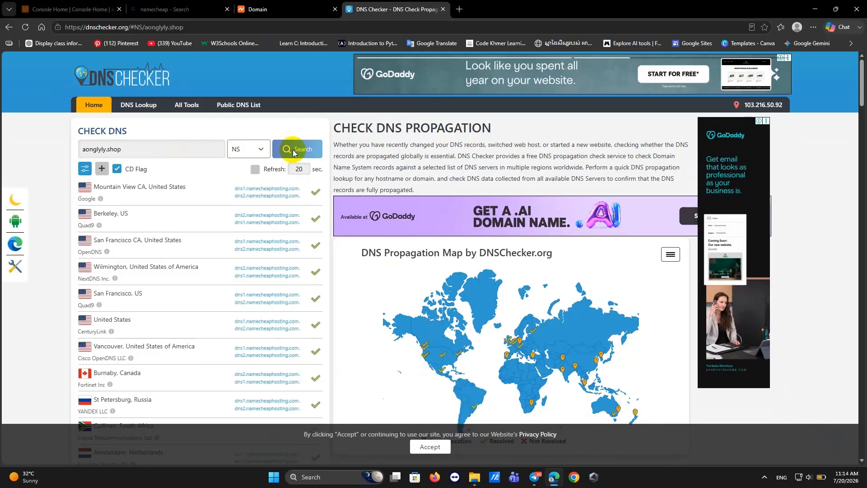
{"action": "scroll", "coordinate": [417, 302], "scroll_direction": "down", "scroll_amount": 2}
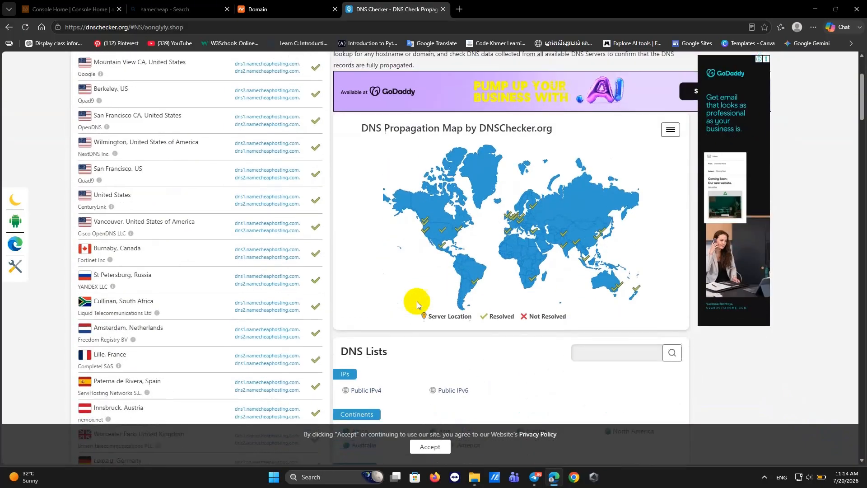
{"action": "scroll", "coordinate": [416, 302], "scroll_direction": "up", "scroll_amount": 2}
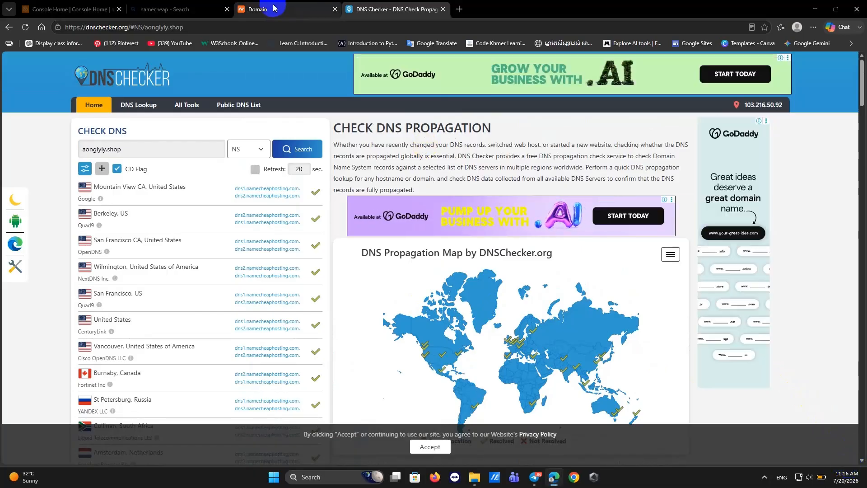
From the Namecheap Hosting List, open the Manage page for the aonglyly.shop Stellar hosting package.
{"action": "left_click", "coordinate": [274, 8]}
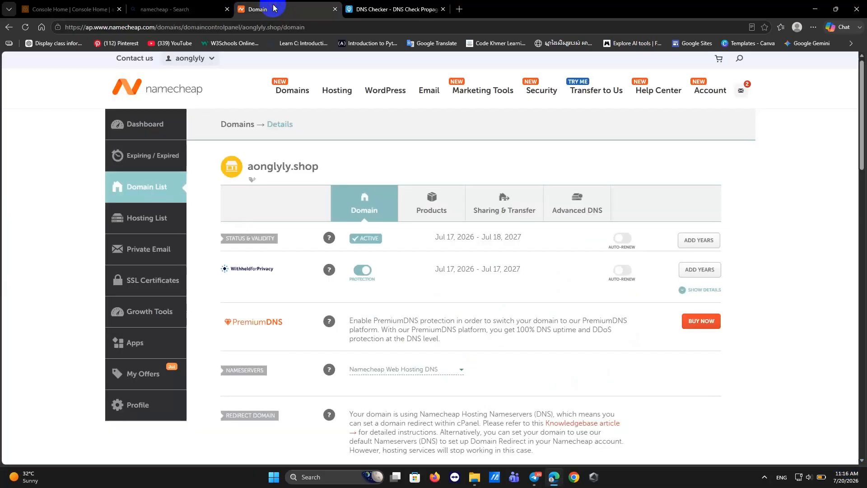
{"action": "left_click", "coordinate": [227, 9]}
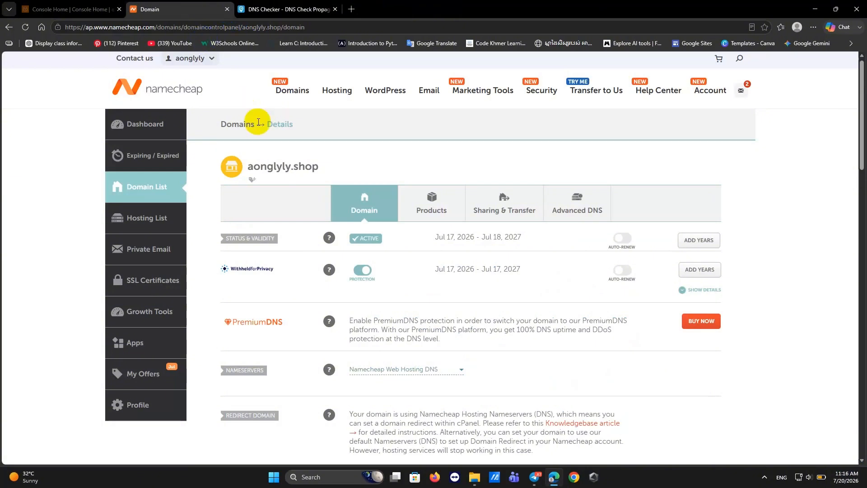
{"action": "left_click", "coordinate": [152, 226]}
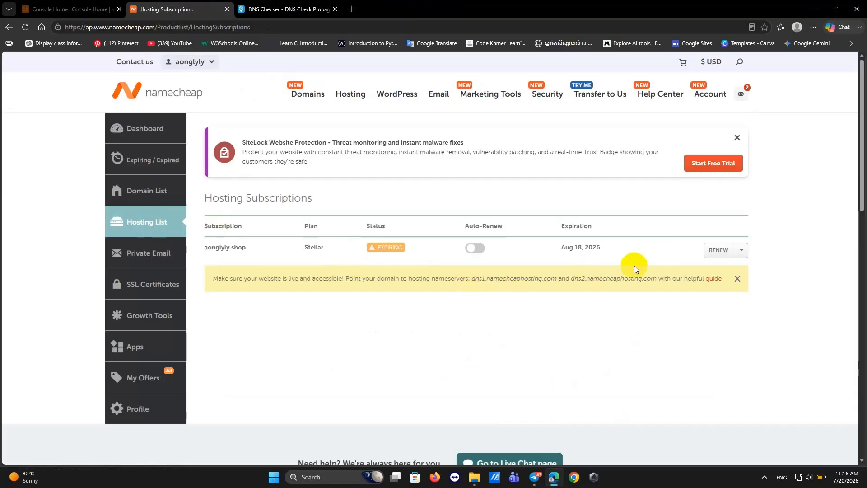
{"action": "left_click", "coordinate": [737, 278]}
{"action": "left_click", "coordinate": [742, 252]}
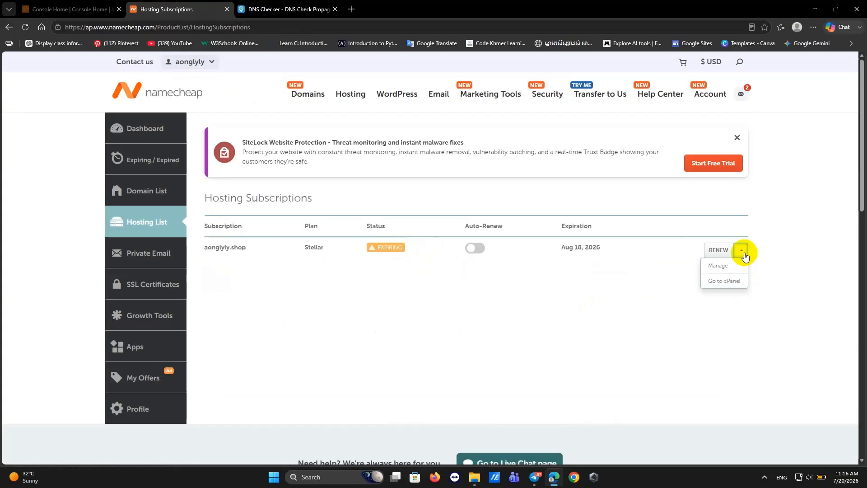
{"action": "left_click", "coordinate": [725, 266]}
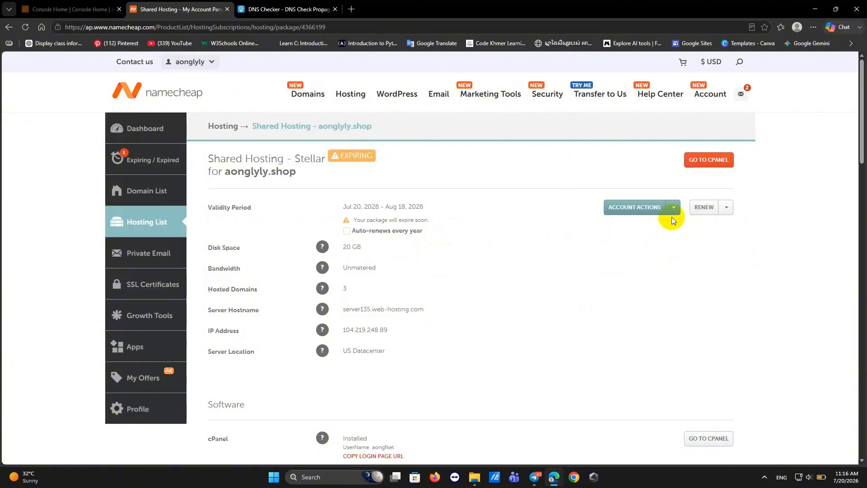
{"action": "left_click", "coordinate": [726, 209]}
Log into cPanel for the aonglyly.shop hosting and launch File Manager from the Files section.
{"action": "left_click", "coordinate": [726, 209]}
{"action": "left_click", "coordinate": [704, 165]}
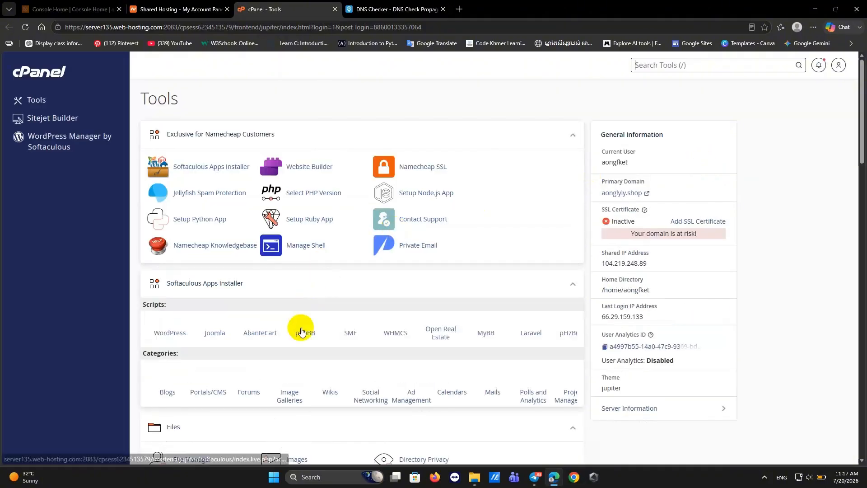
{"action": "scroll", "coordinate": [301, 331], "scroll_direction": "down", "scroll_amount": 1}
{"action": "scroll", "coordinate": [301, 328], "scroll_direction": "down", "scroll_amount": 4}
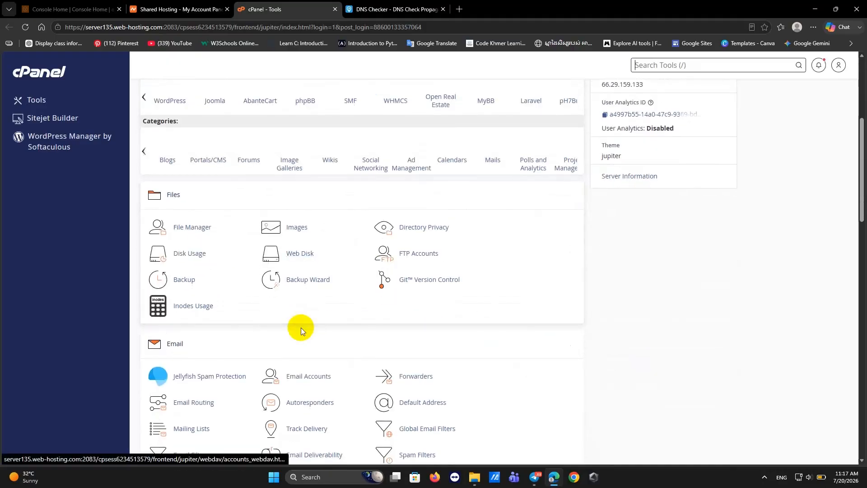
{"action": "scroll", "coordinate": [301, 327], "scroll_direction": "down", "scroll_amount": 1}
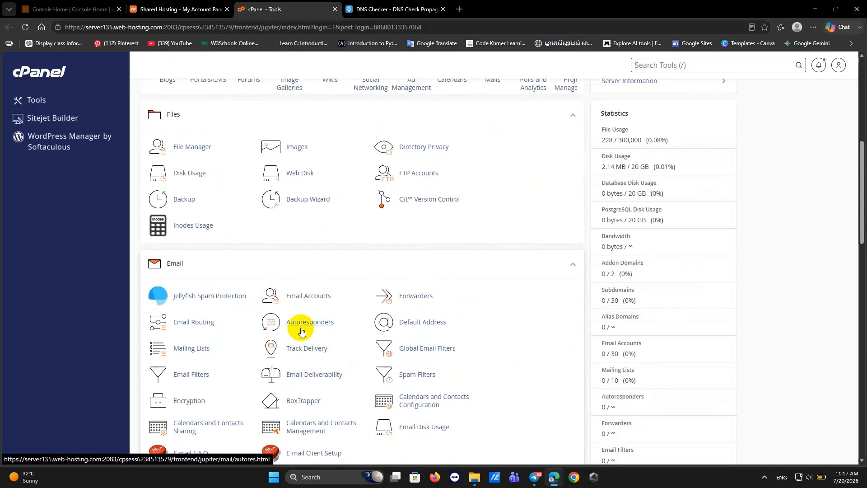
{"action": "left_click", "coordinate": [189, 153]}
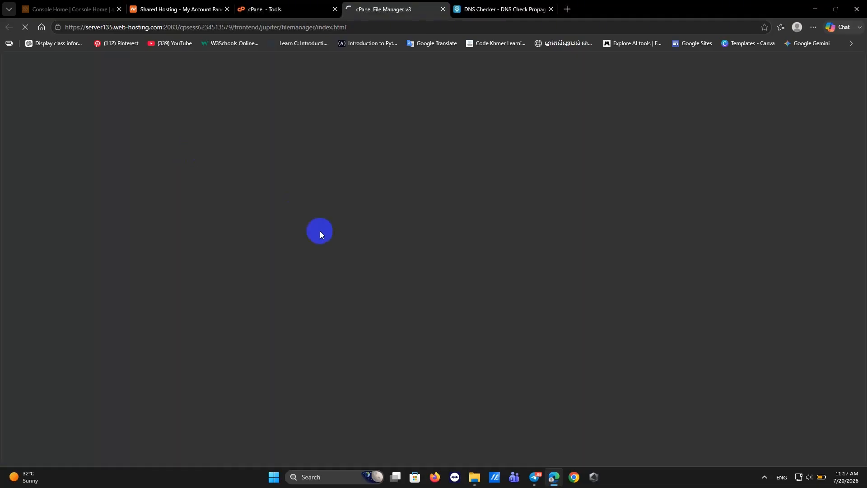
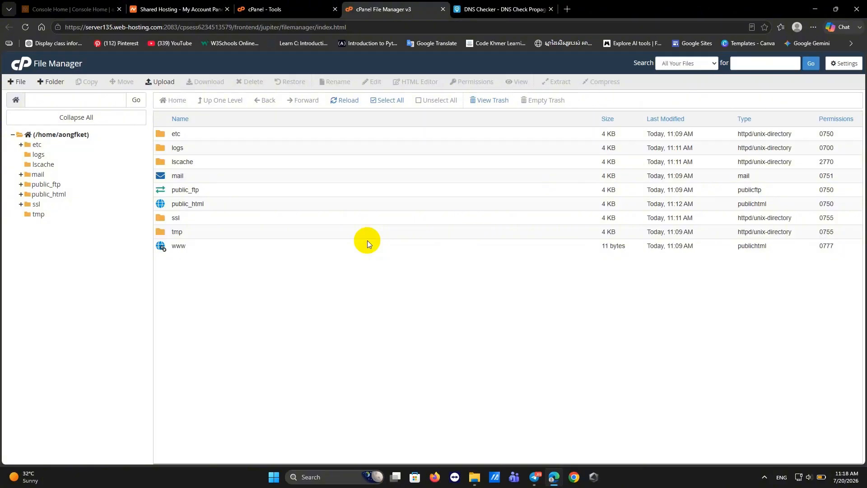
Create a new empty file named index.html inside the public_html folder.
{"action": "left_click", "coordinate": [197, 206]}
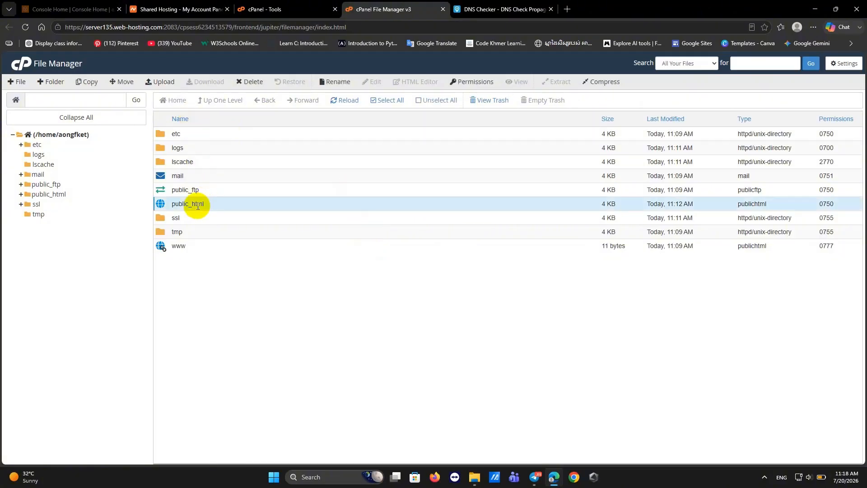
{"action": "left_click", "coordinate": [197, 206]}
{"action": "double_click", "coordinate": [270, 199]}
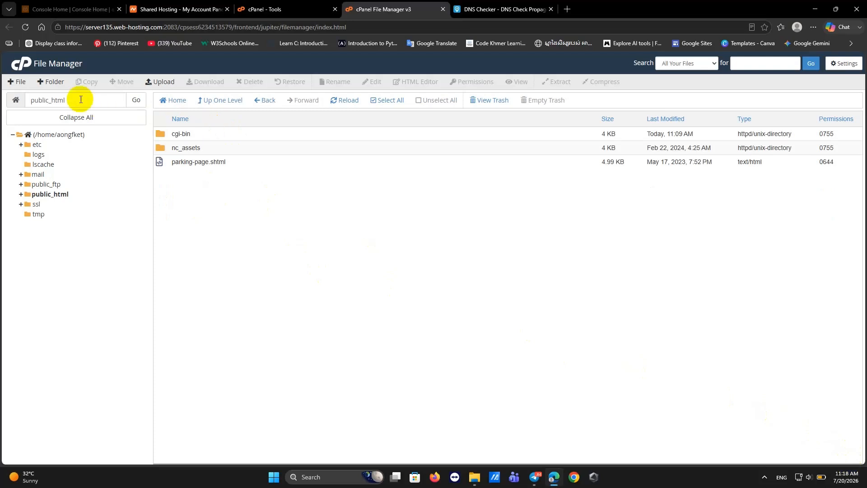
{"action": "left_click", "coordinate": [18, 84]}
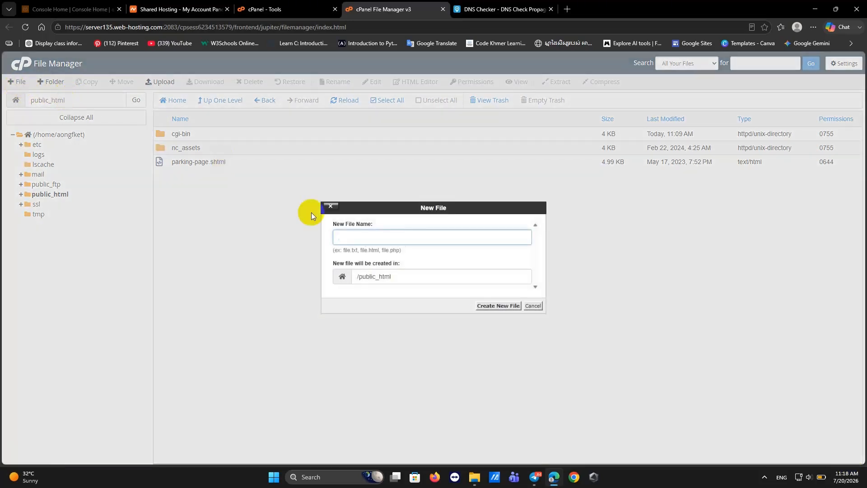
{"action": "left_click", "coordinate": [360, 244]}
{"action": "type", "text": "index.html"}
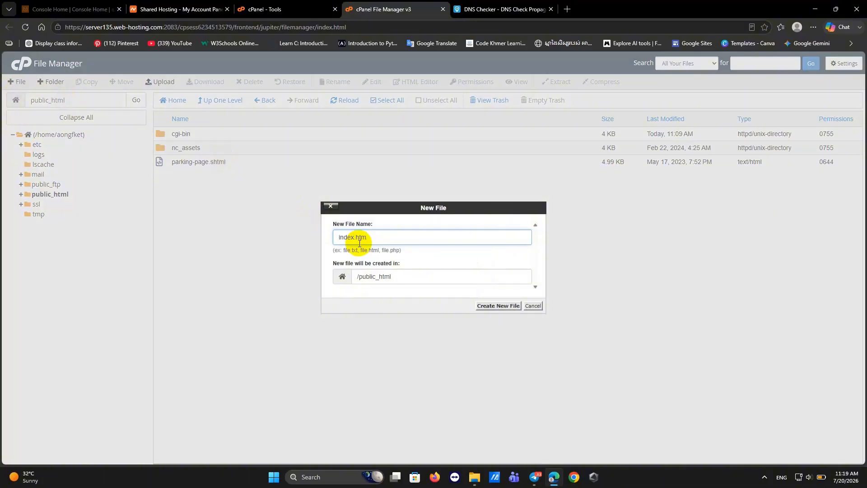
{"action": "left_click", "coordinate": [506, 308]}
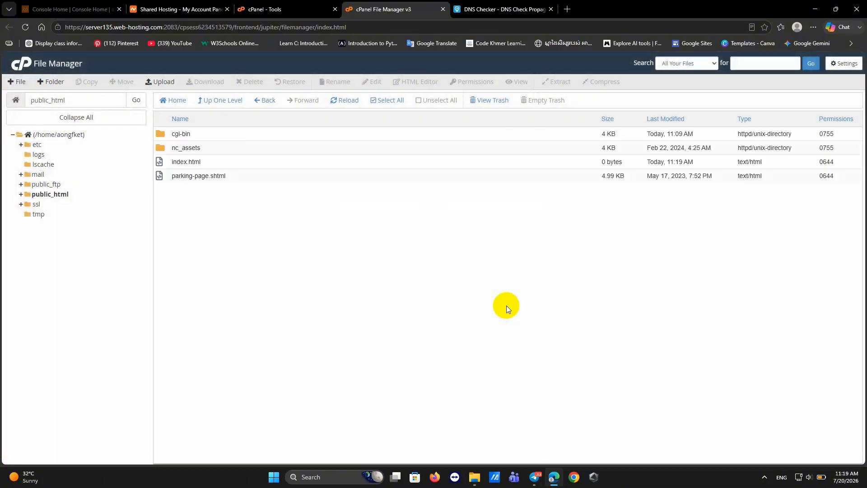
Choose Edit from index.html's context menu, cancelling the accidental rename first.
{"action": "double_click", "coordinate": [175, 163]}
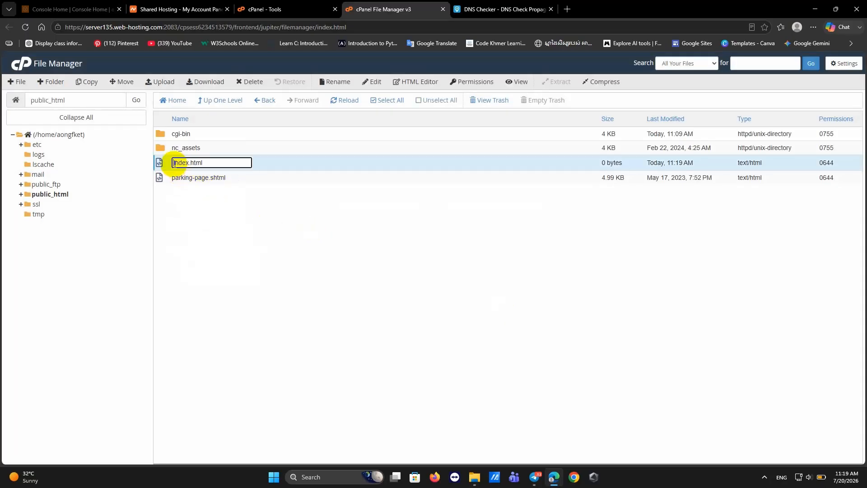
{"action": "key", "text": "Escape"}
{"action": "right_click", "coordinate": [267, 164]}
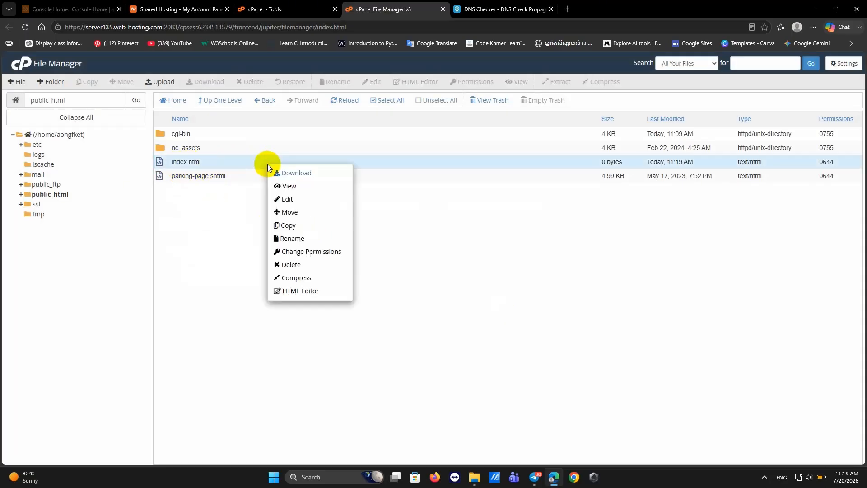
{"action": "left_click", "coordinate": [288, 200]}
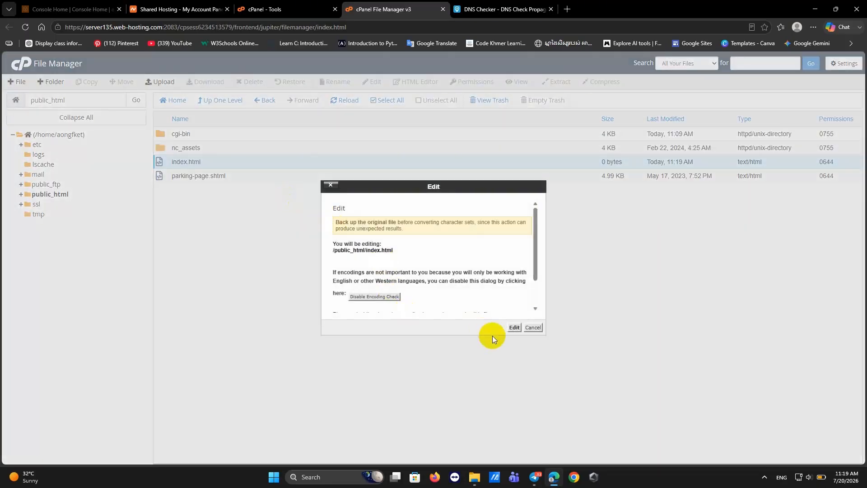
Write 'SETEC WELCOM!' into index.html in the code editor, save it and close the editor.
{"action": "left_click", "coordinate": [518, 328]}
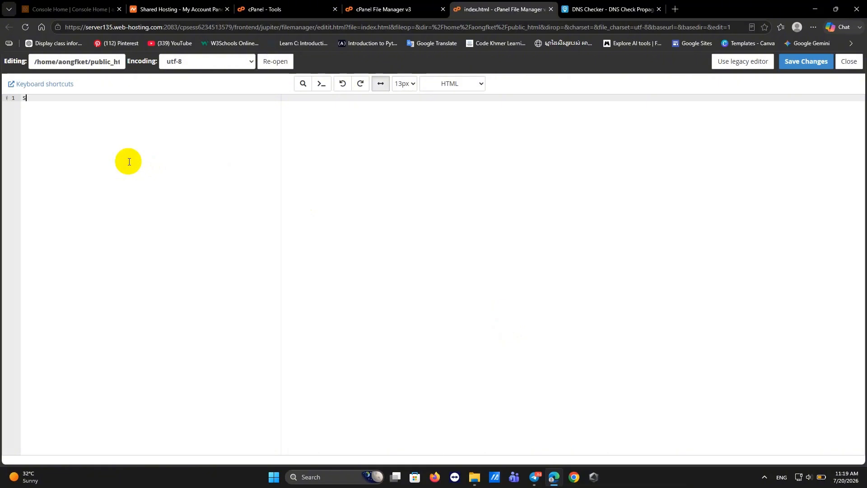
{"action": "type", "text": "ETEC WELCOM"}
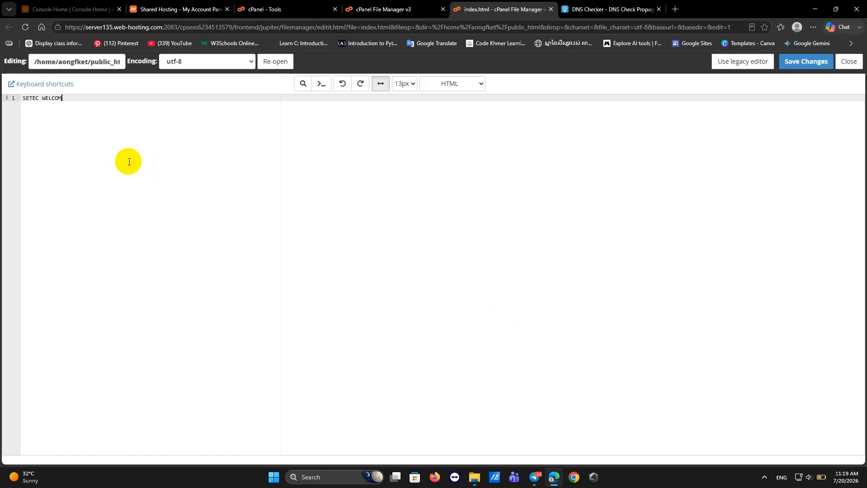
{"action": "type", "text": "!"}
{"action": "left_click", "coordinate": [803, 60]}
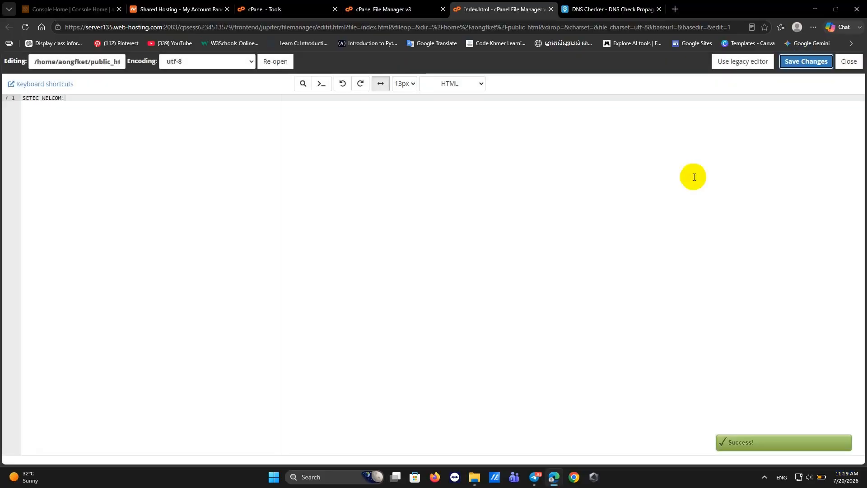
{"action": "left_click", "coordinate": [854, 61]}
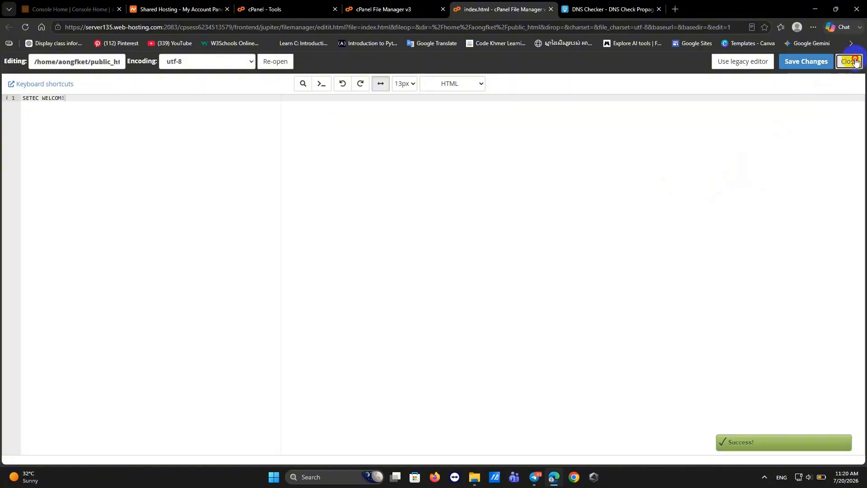
Load aonglyly.shop in a new Edge tab to check the SETEC WELCOM! page.
{"action": "left_click", "coordinate": [568, 9]}
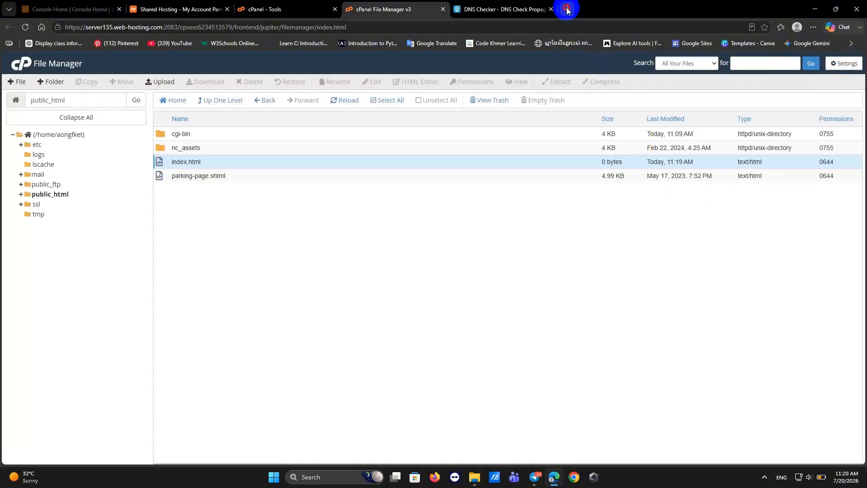
{"action": "left_click", "coordinate": [286, 27]}
{"action": "type", "text": "aonglyly.shop"}
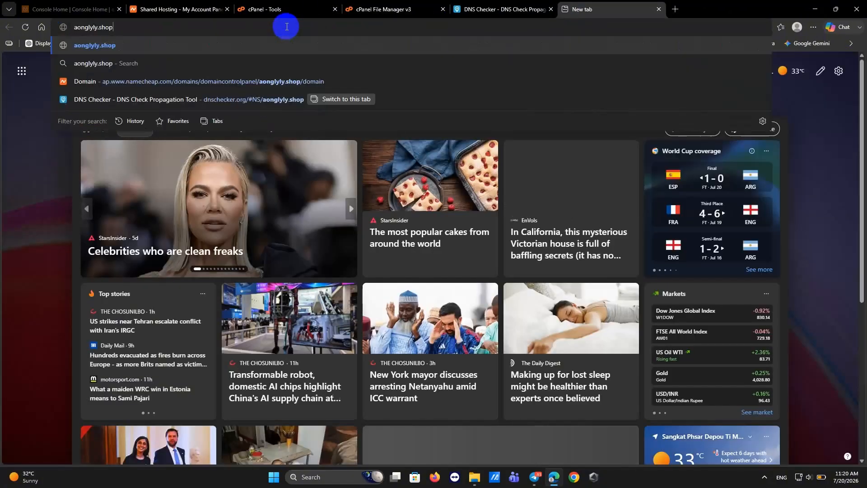
{"action": "key", "text": "Return"}
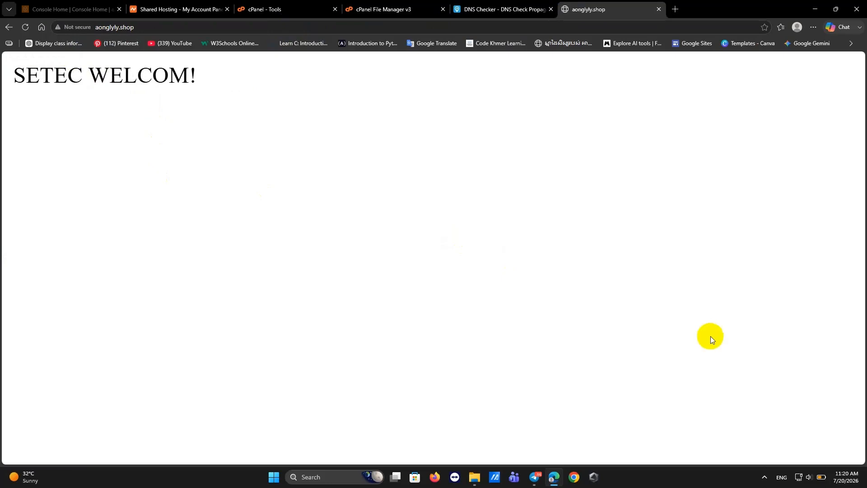
{"action": "left_click", "coordinate": [848, 470]}
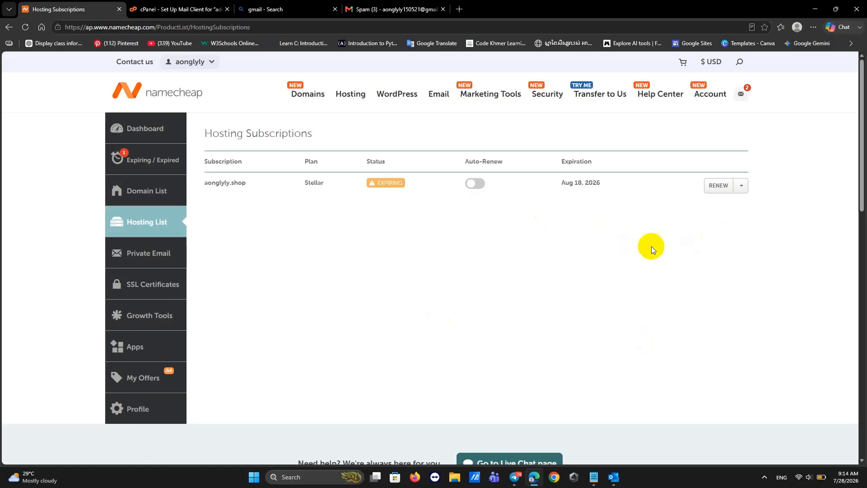
Go to cPanel for the aonglyly.shop hosting and open its Email Accounts manager.
{"action": "left_click", "coordinate": [741, 186]}
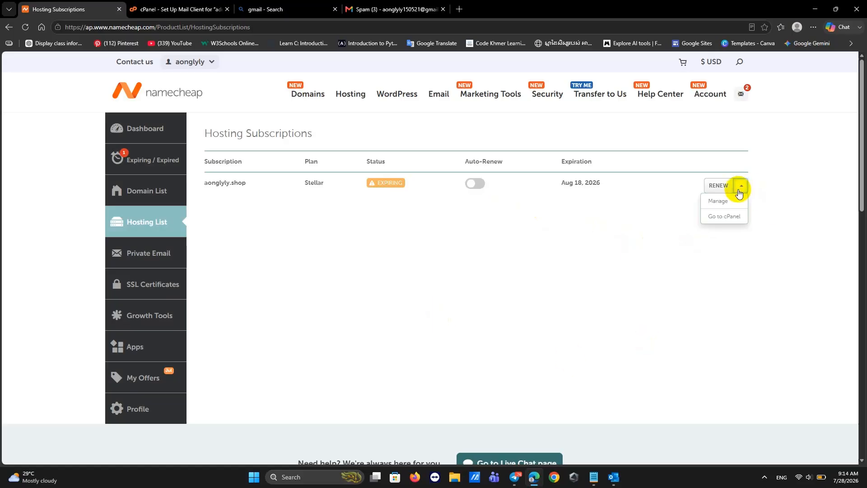
{"action": "left_click", "coordinate": [717, 216]}
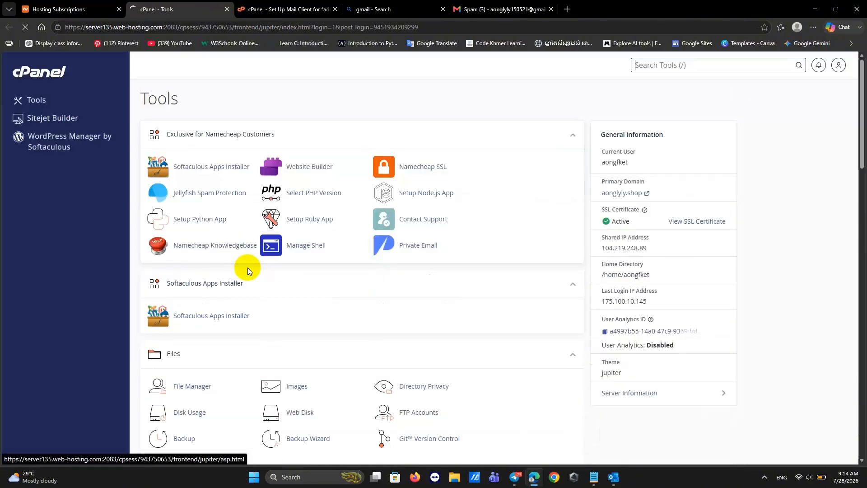
{"action": "scroll", "coordinate": [307, 313], "scroll_direction": "down", "scroll_amount": 5}
{"action": "scroll", "coordinate": [308, 313], "scroll_direction": "down", "scroll_amount": 2}
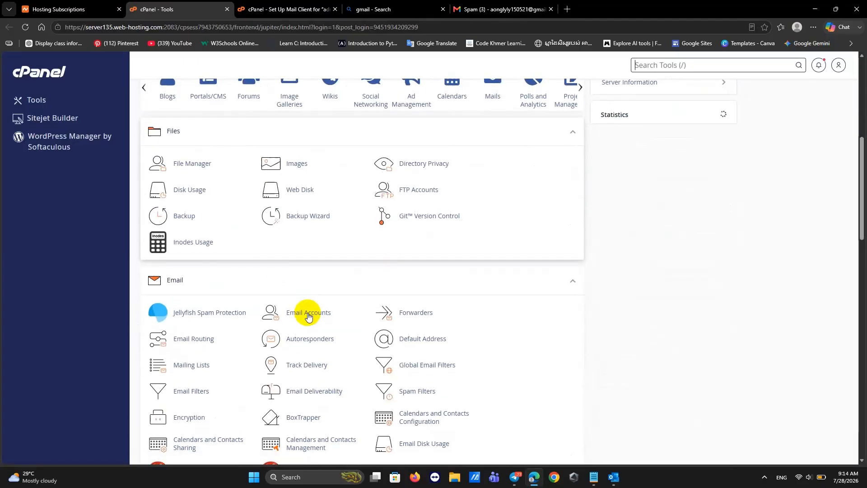
{"action": "left_click", "coordinate": [295, 315]}
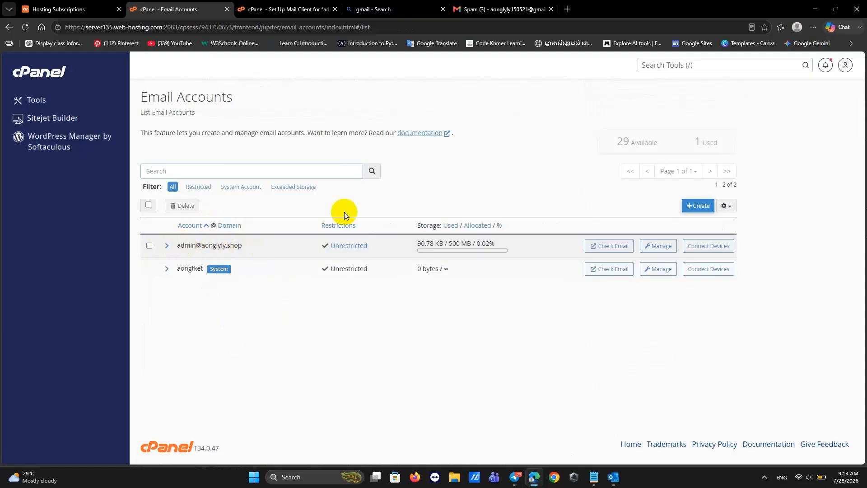
{"action": "left_click", "coordinate": [696, 207]}
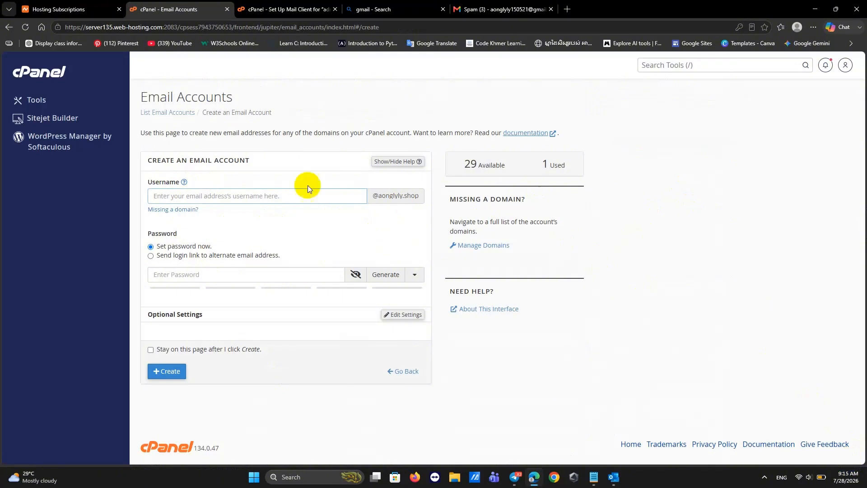
{"action": "left_click", "coordinate": [208, 198]}
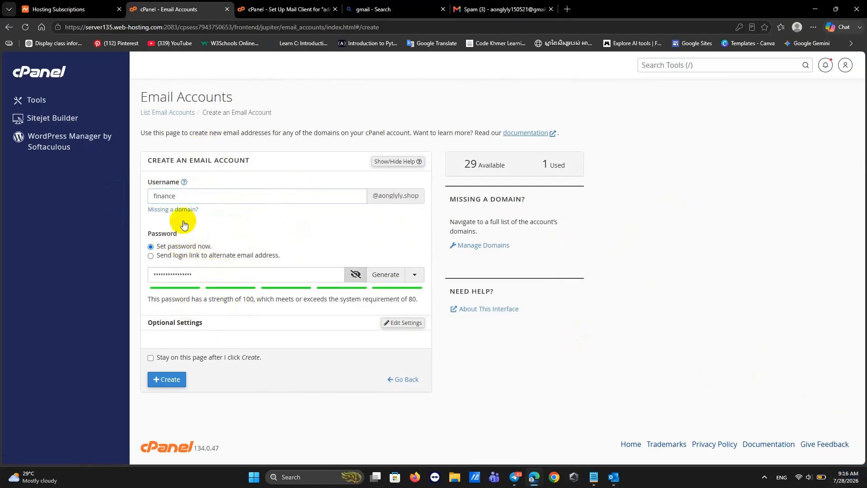
{"action": "left_click", "coordinate": [187, 196]}
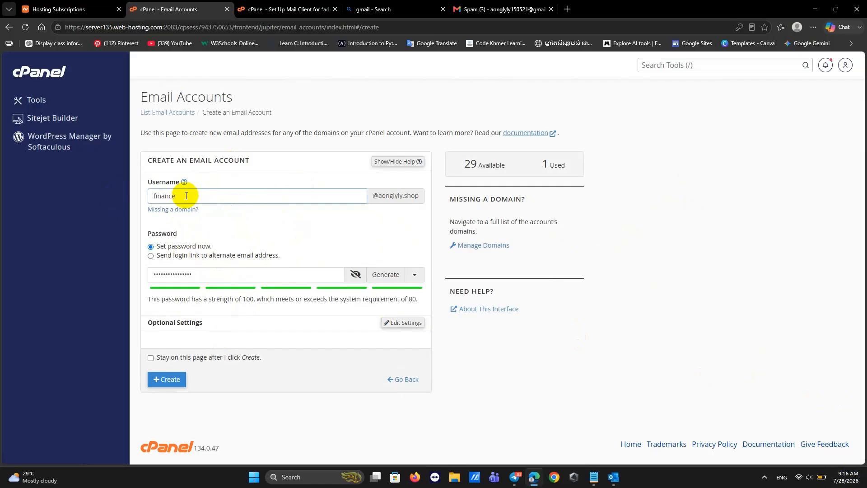
{"action": "left_click", "coordinate": [398, 192]}
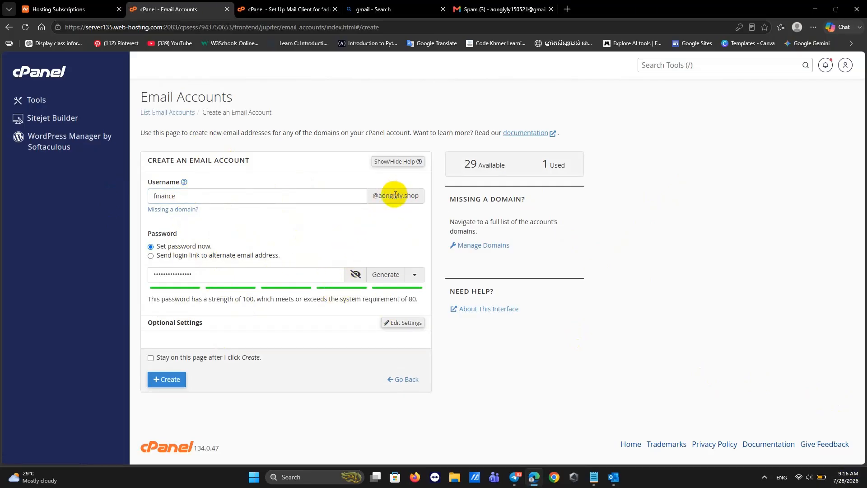
{"action": "left_click", "coordinate": [190, 193]}
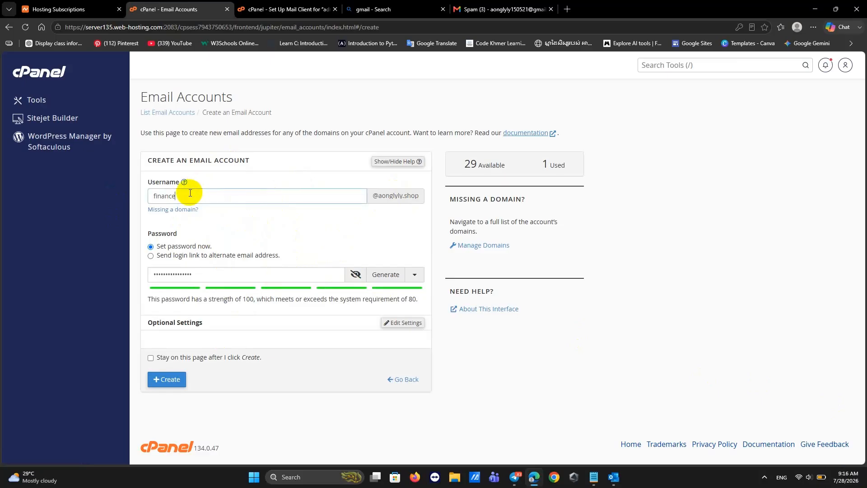
Set the finance mailbox storage to 500 MB, create it and save its password in the browser.
{"action": "left_click", "coordinate": [407, 324]}
{"action": "scroll", "coordinate": [270, 332], "scroll_direction": "down", "scroll_amount": 2}
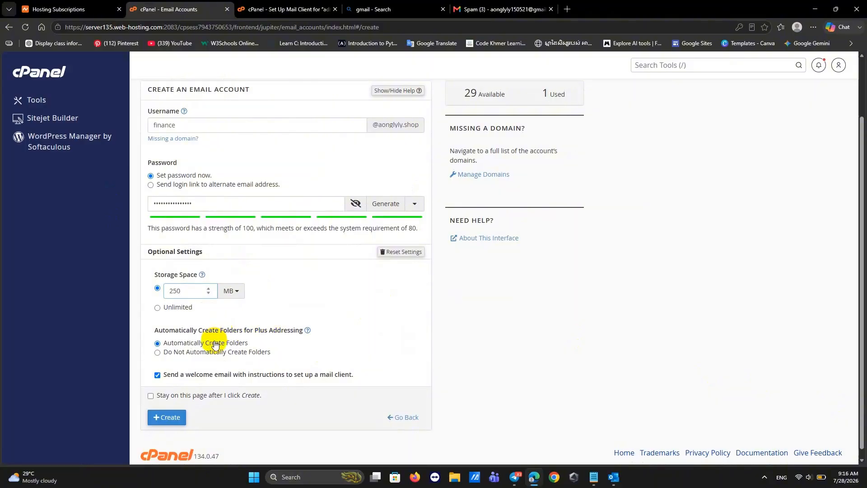
{"action": "double_click", "coordinate": [190, 291]}
{"action": "key", "text": "BackSpace"}
{"action": "type", "text": "500"}
{"action": "scroll", "coordinate": [271, 307], "scroll_direction": "down", "scroll_amount": 1}
{"action": "scroll", "coordinate": [180, 375], "scroll_direction": "up", "scroll_amount": 1}
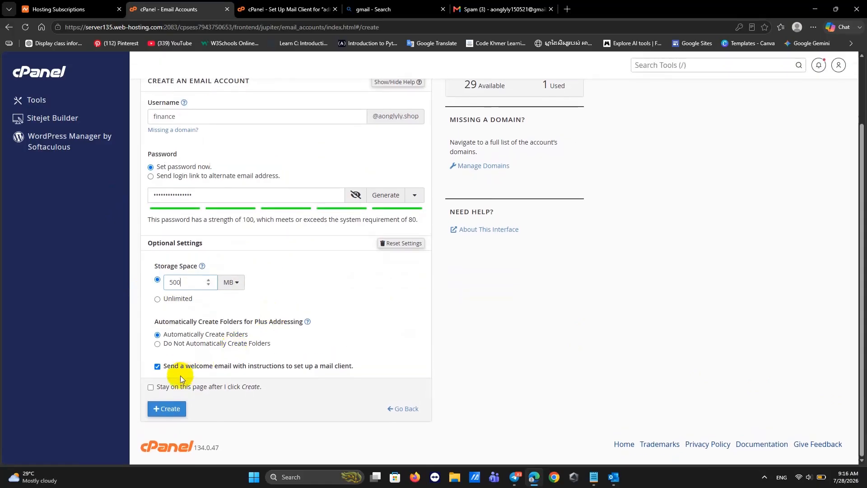
{"action": "left_click", "coordinate": [162, 408]}
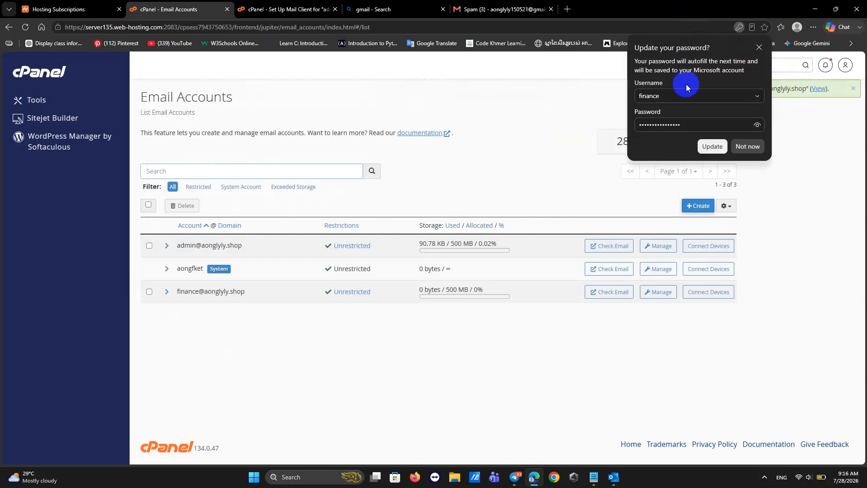
{"action": "left_click", "coordinate": [704, 148]}
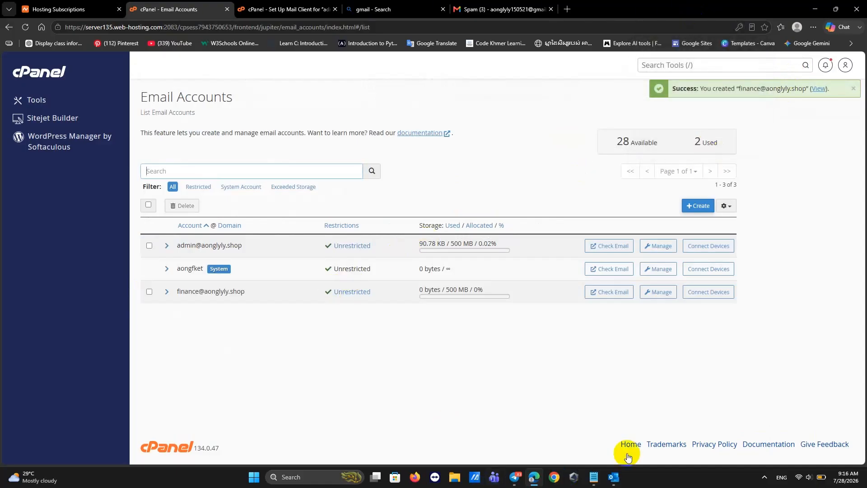
{"action": "left_click", "coordinate": [614, 479]}
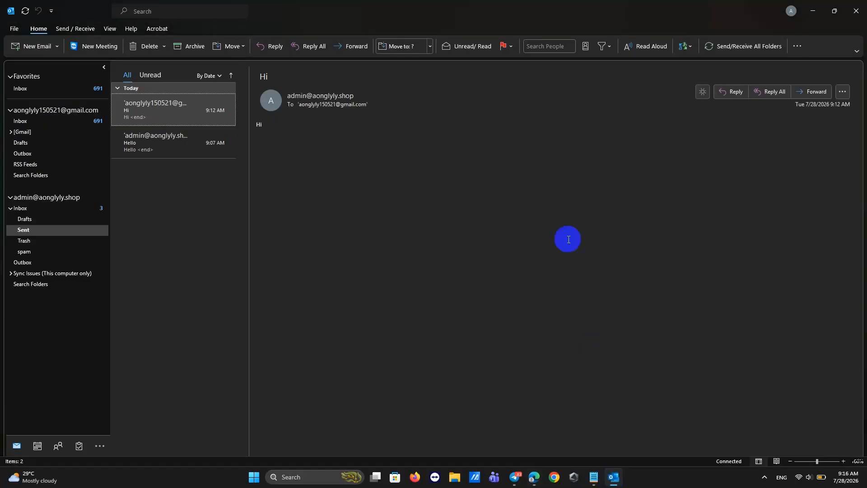
Start adding a new account from Outlook's Account Settings, then return to cPanel's Email Accounts.
{"action": "left_click", "coordinate": [14, 29]}
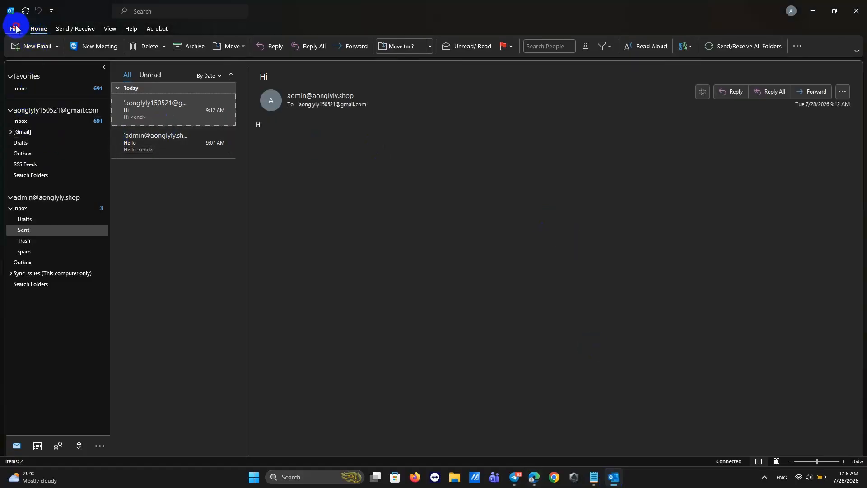
{"action": "left_click", "coordinate": [126, 107]}
{"action": "left_click", "coordinate": [130, 141]}
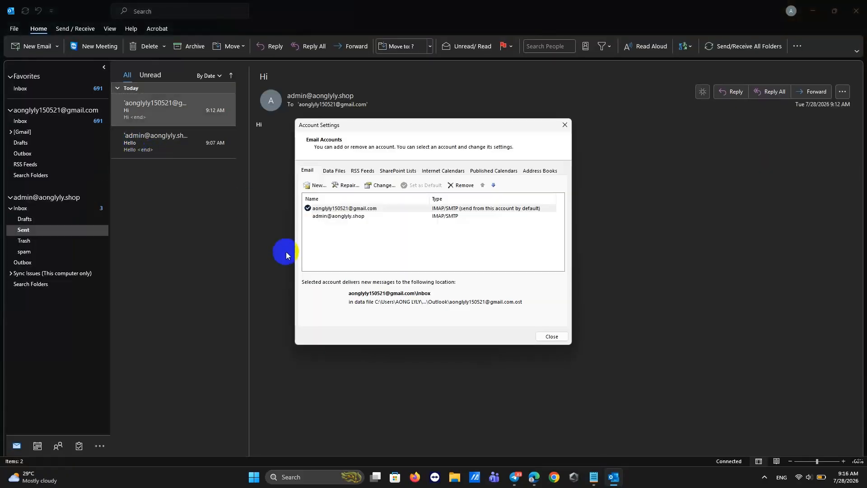
{"action": "left_click", "coordinate": [308, 185]}
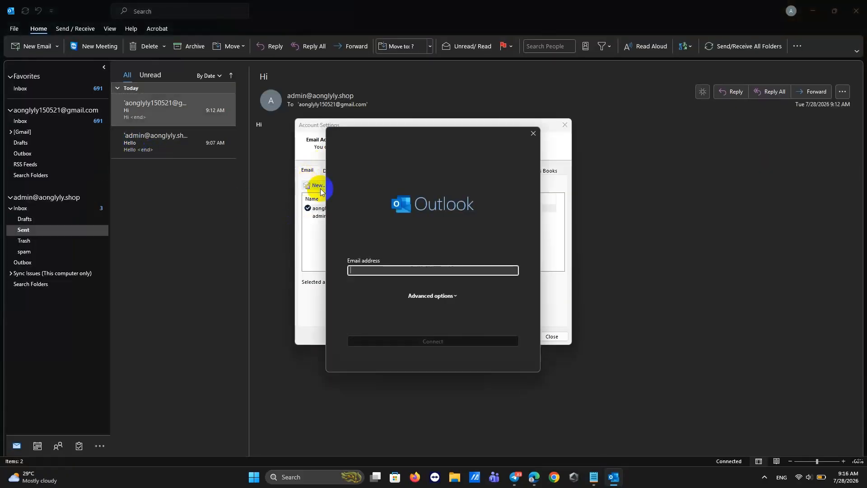
{"action": "left_click", "coordinate": [531, 474]}
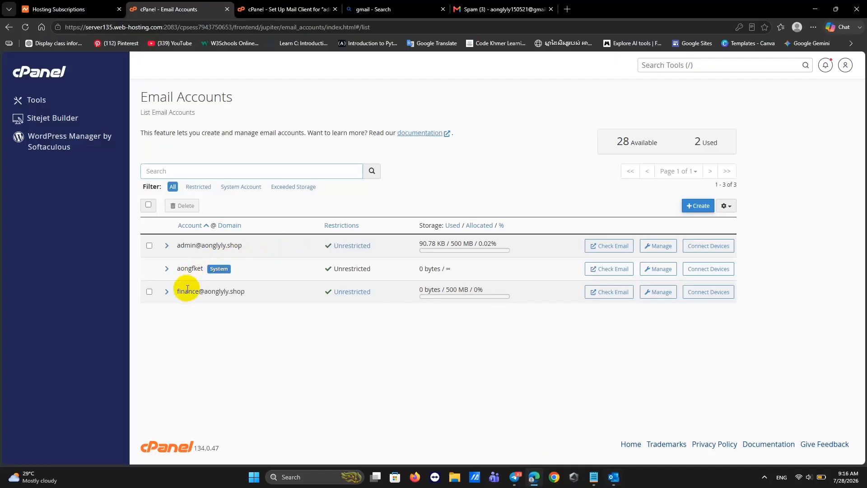
Copy the finance mailbox username from its cPanel mail client manual settings.
{"action": "left_click", "coordinate": [167, 293]}
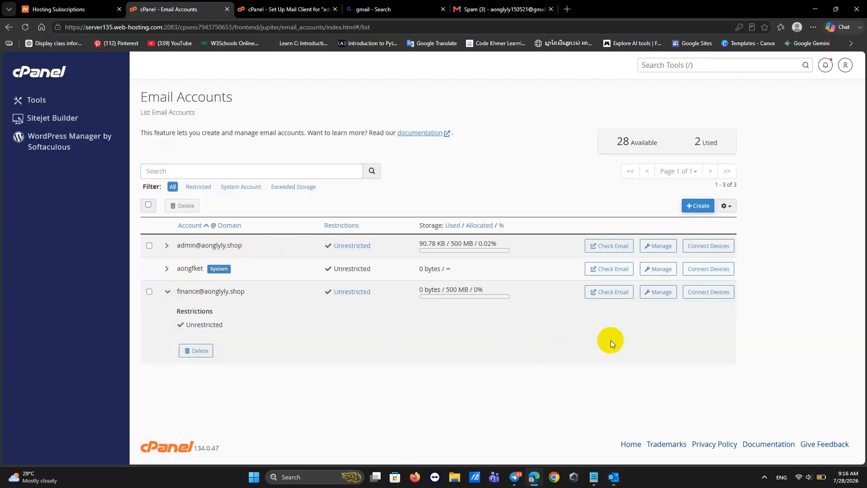
{"action": "left_click", "coordinate": [709, 292]}
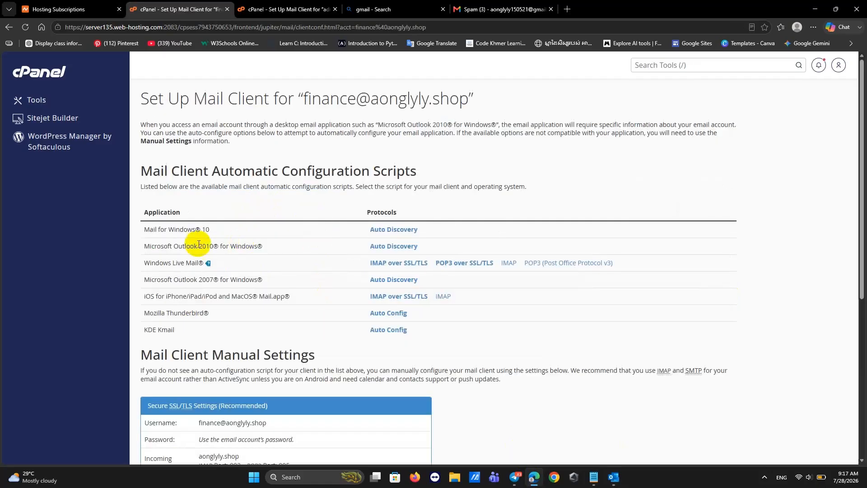
{"action": "scroll", "coordinate": [226, 280], "scroll_direction": "down", "scroll_amount": 5}
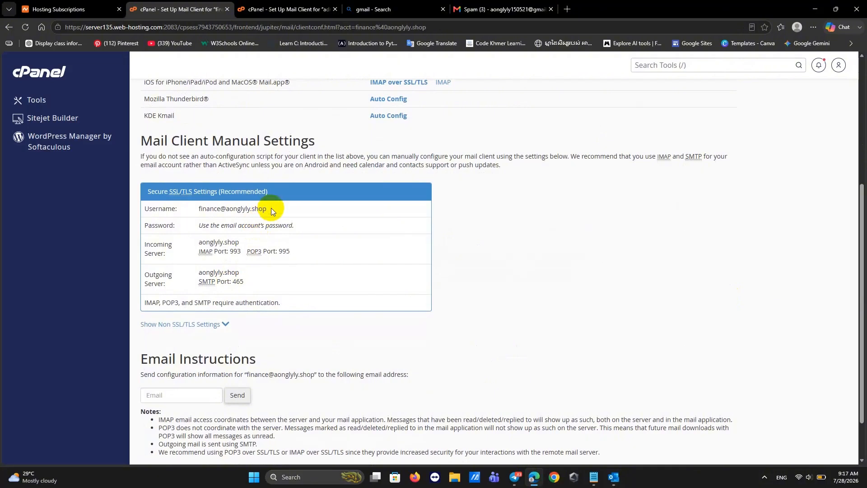
{"action": "left_click_drag", "start_coordinate": [270, 209], "coordinate": [187, 211]}
{"action": "key", "text": "ctrl+c"}
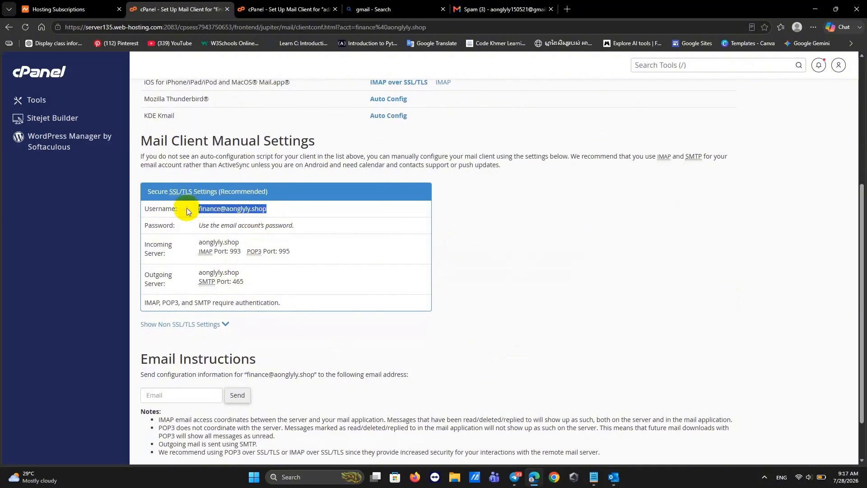
{"action": "left_click", "coordinate": [613, 478]}
Add the finance mailbox address to Outlook as an IMAP account, pasting in its password.
{"action": "key", "text": "ctrl+v"}
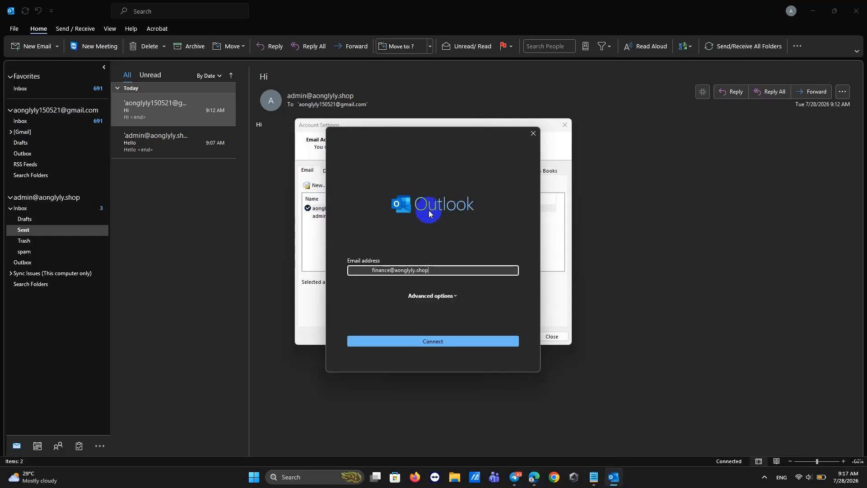
{"action": "left_click", "coordinate": [412, 341]}
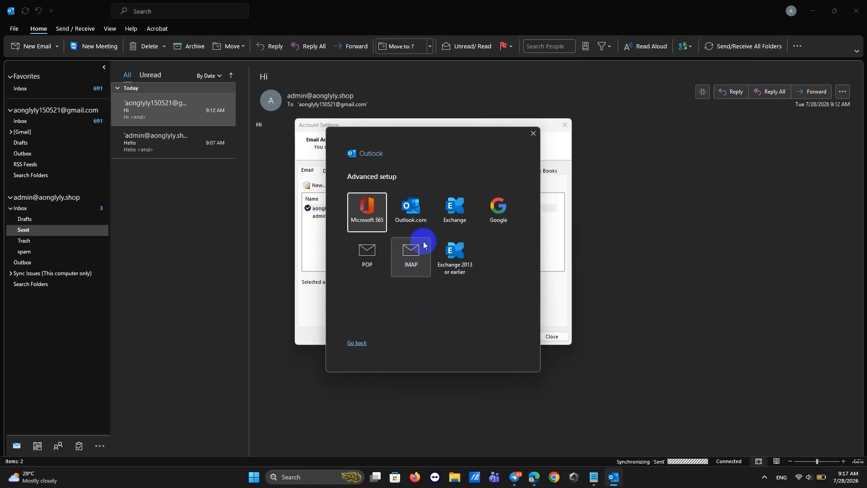
{"action": "left_click", "coordinate": [411, 253]}
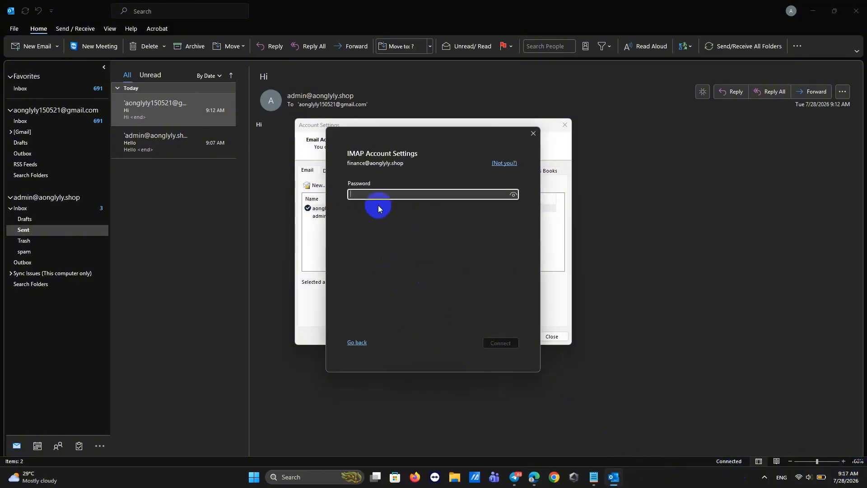
{"action": "key", "text": "ctrl+v"}
{"action": "left_click", "coordinate": [492, 344]}
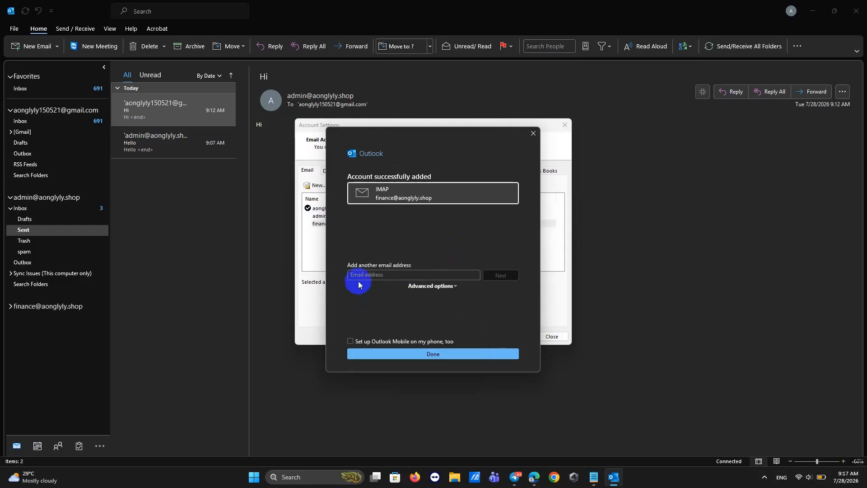
Recopy the finance mailbox username from the cPanel mail client settings page.
{"action": "left_click", "coordinate": [359, 281]}
{"action": "left_click", "coordinate": [534, 477]}
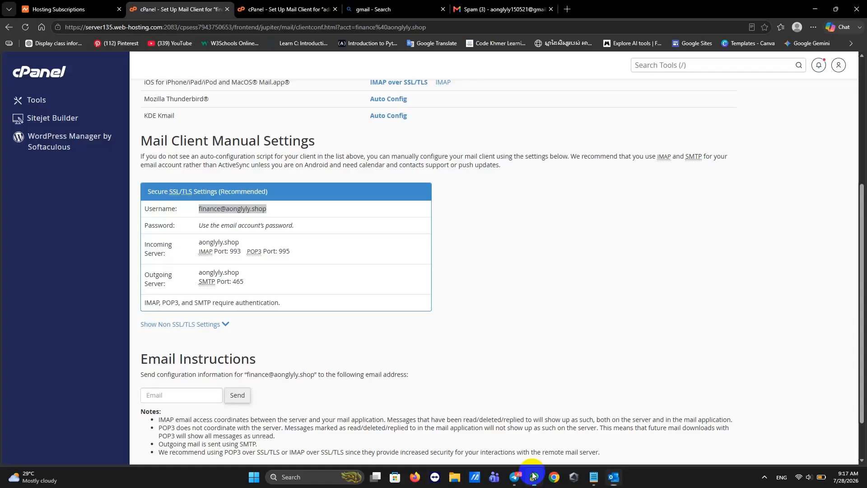
{"action": "left_click_drag", "start_coordinate": [272, 205], "coordinate": [199, 210]}
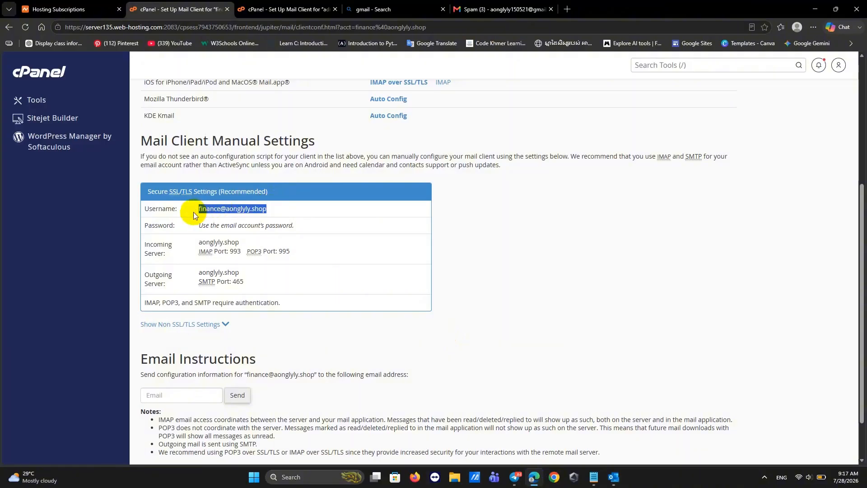
{"action": "left_click", "coordinate": [816, 9]}
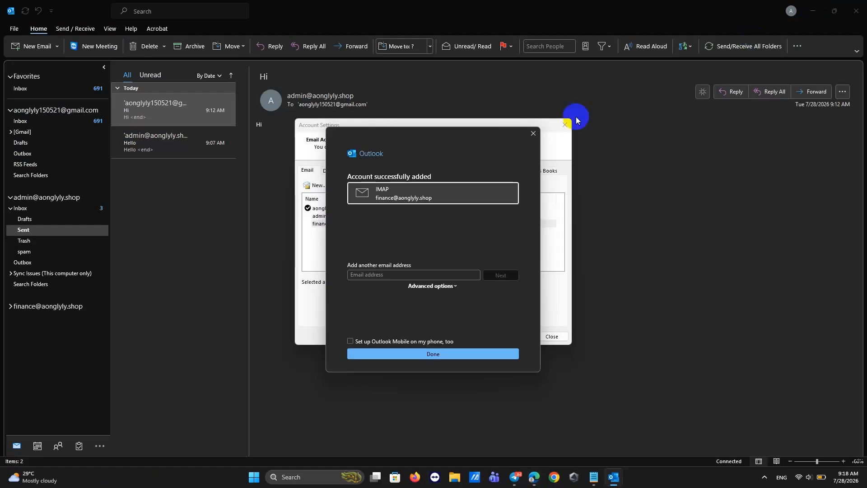
Paste the finance address into the add-another field, finish the wizard and close Account Settings.
{"action": "left_click", "coordinate": [372, 275]}
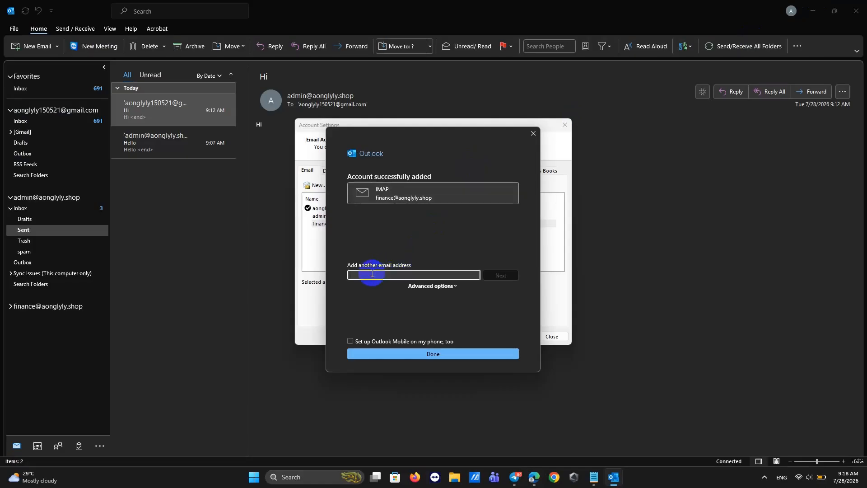
{"action": "key", "text": "ctrl+v"}
{"action": "left_click", "coordinate": [390, 357]}
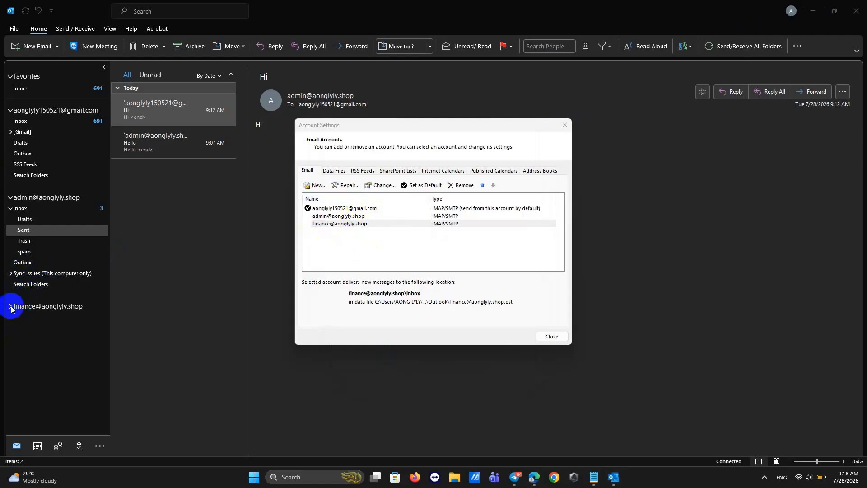
{"action": "left_click", "coordinate": [566, 125]}
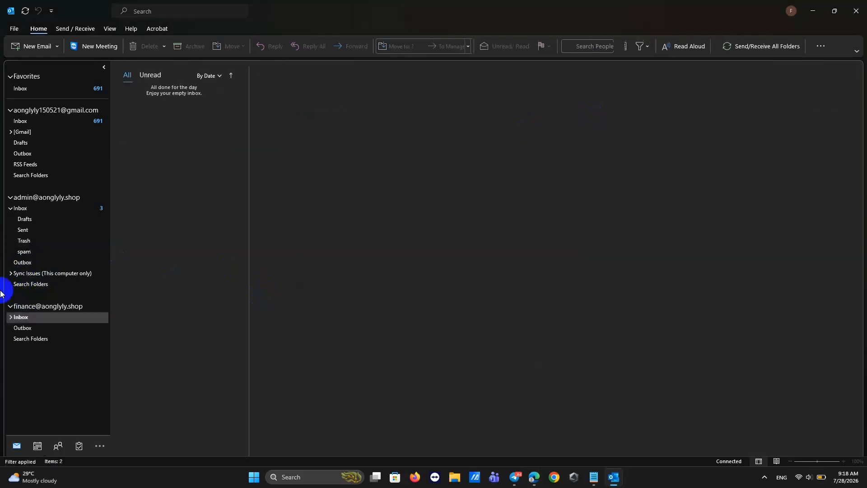
Start a new email from the finance mailbox addressed to the admin mailbox.
{"action": "left_click", "coordinate": [20, 308]}
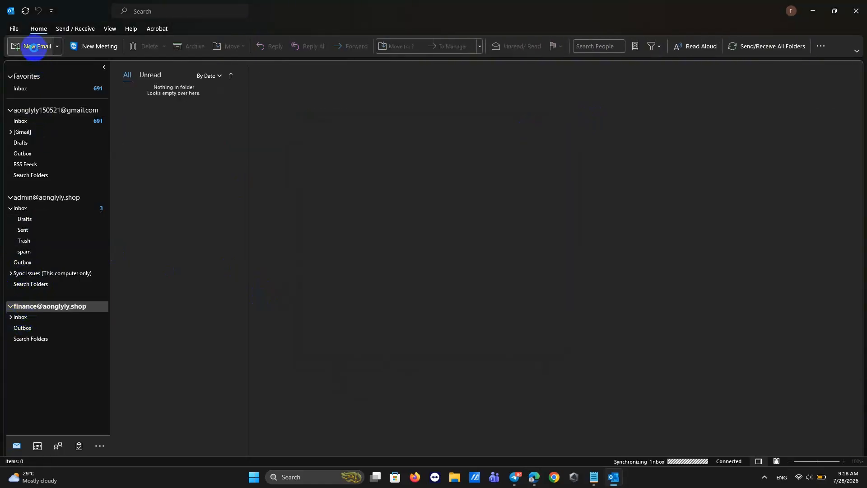
{"action": "left_click", "coordinate": [34, 47]}
{"action": "left_click", "coordinate": [129, 125]}
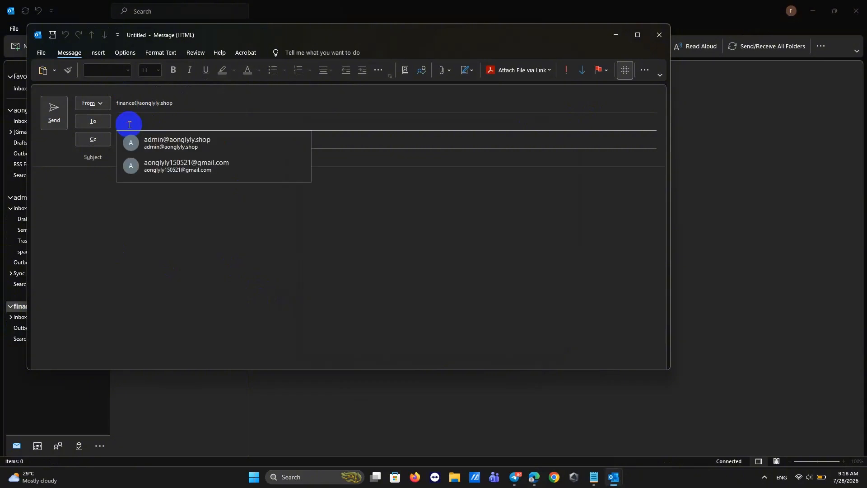
{"action": "left_click", "coordinate": [168, 141]}
Enter 'Hi admin' as both subject and body, and send the email.
{"action": "left_click", "coordinate": [138, 160]}
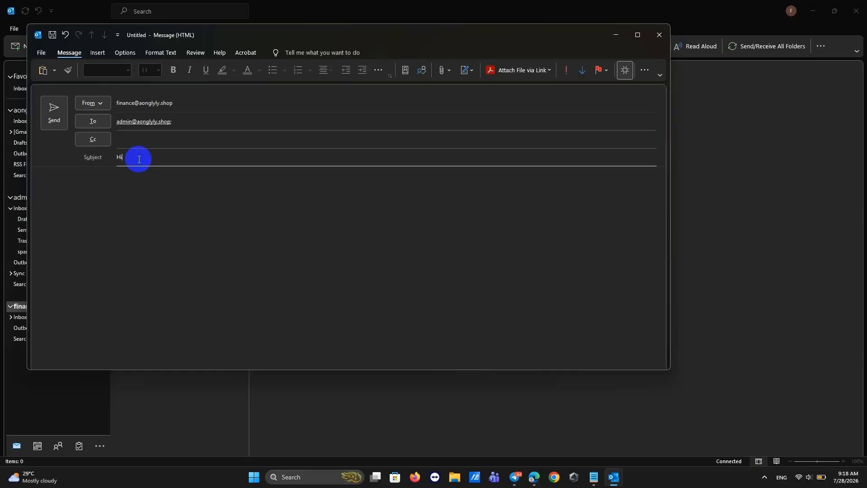
{"action": "type", "text": "d"}
{"action": "type", "text": "dm"}
{"action": "left_click_drag", "start_coordinate": [149, 156], "coordinate": [110, 150]}
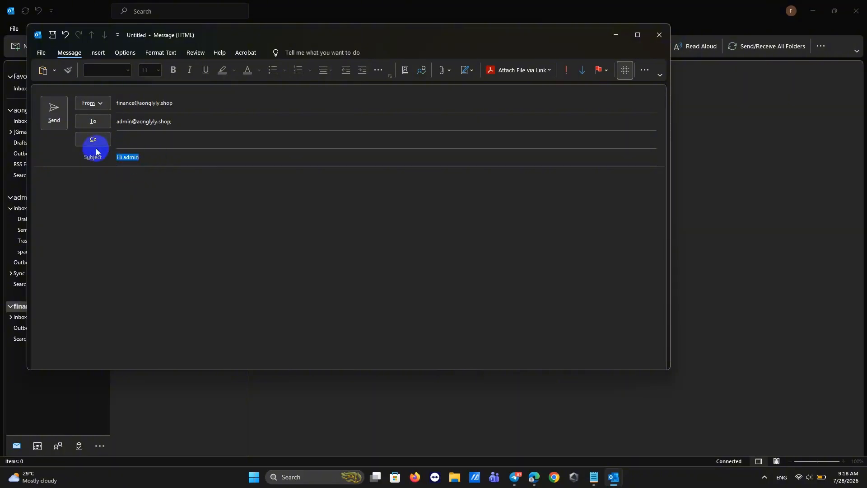
{"action": "left_click", "coordinate": [82, 193]}
{"action": "key", "text": "ctrl+v"}
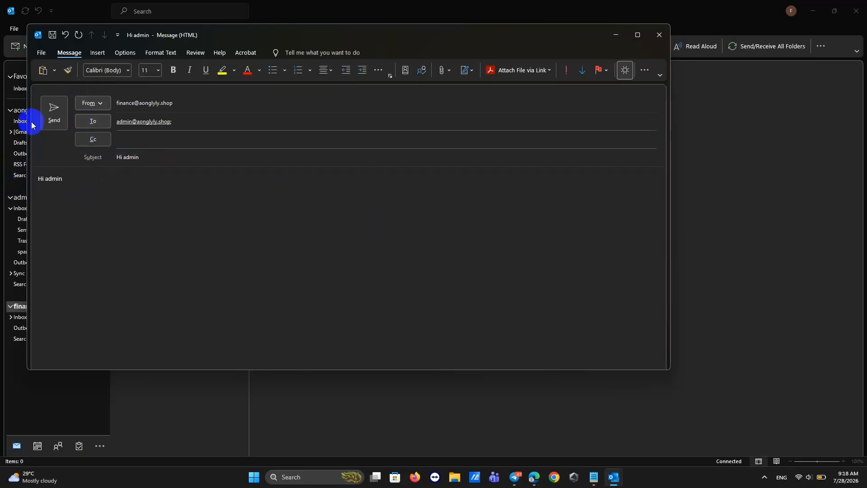
{"action": "left_click", "coordinate": [53, 108]}
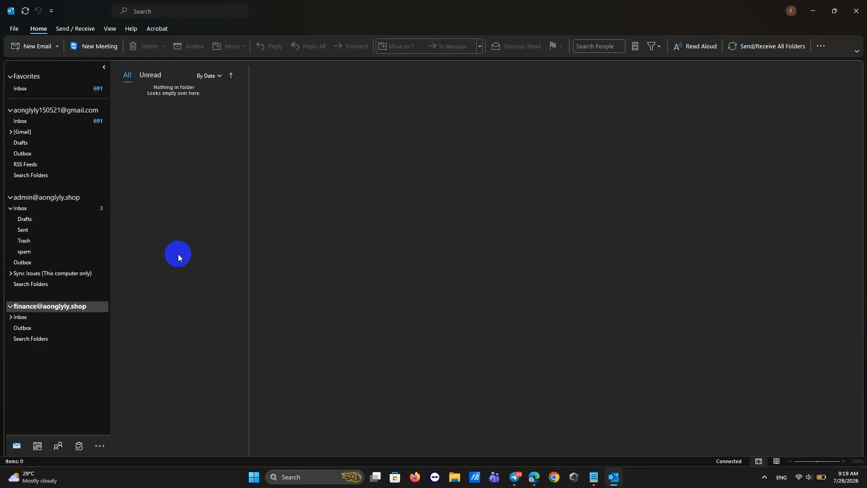
From the finance account's Sent folder, start a new email addressed to the Gmail account.
{"action": "left_click", "coordinate": [11, 316]}
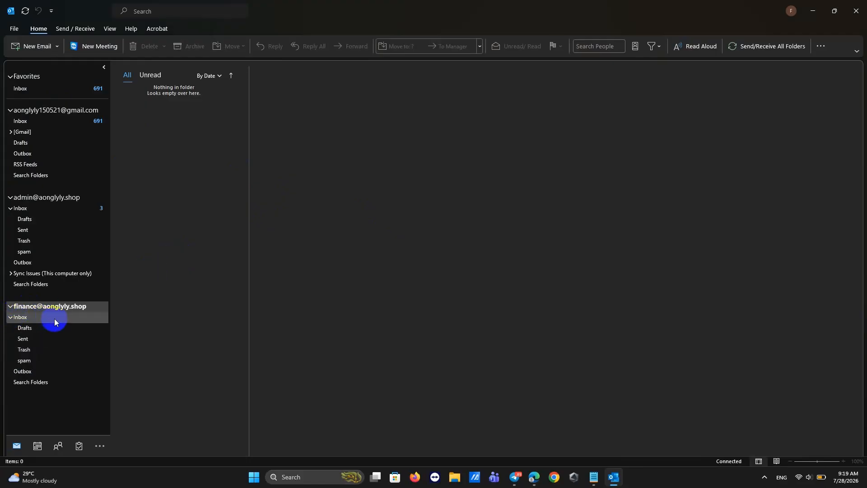
{"action": "left_click", "coordinate": [30, 338]}
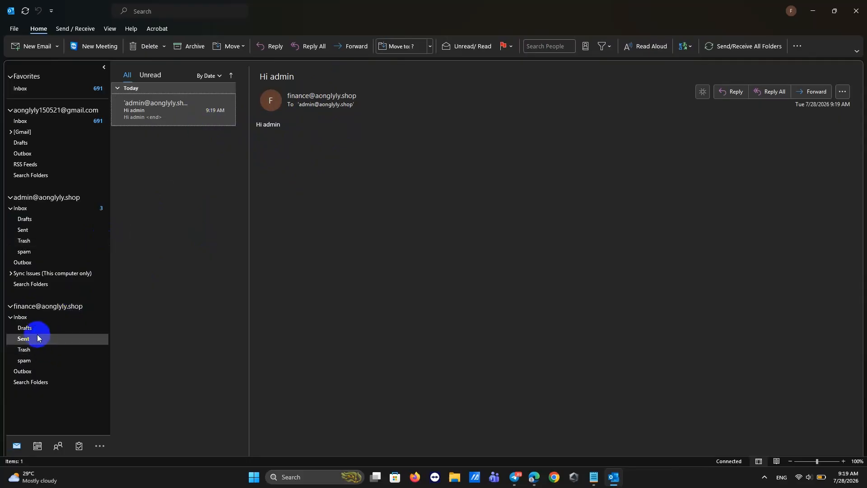
{"action": "left_click", "coordinate": [33, 46]}
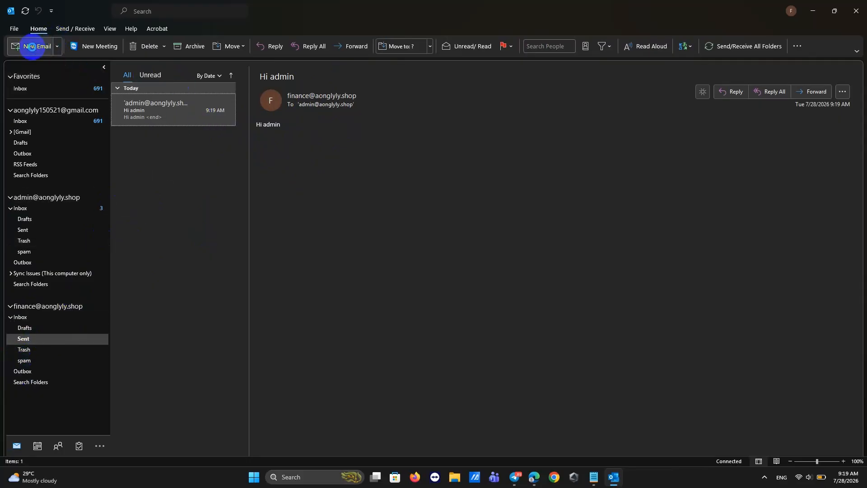
{"action": "left_click", "coordinate": [131, 123]}
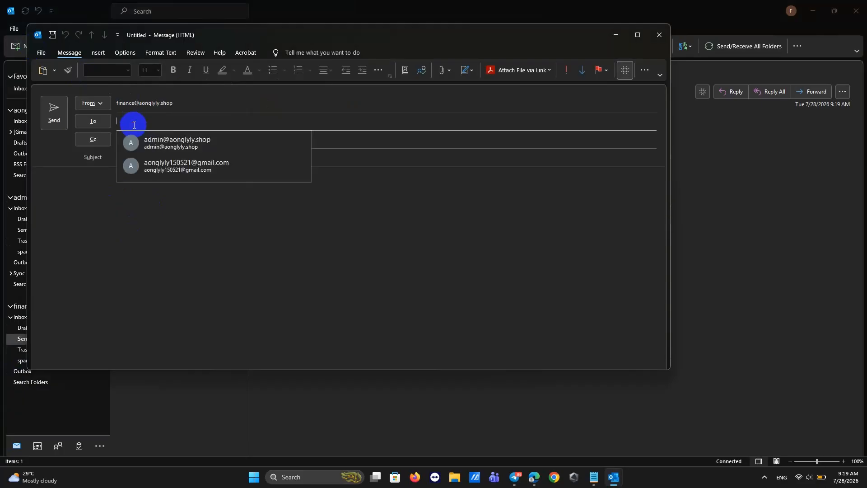
{"action": "left_click", "coordinate": [153, 171]}
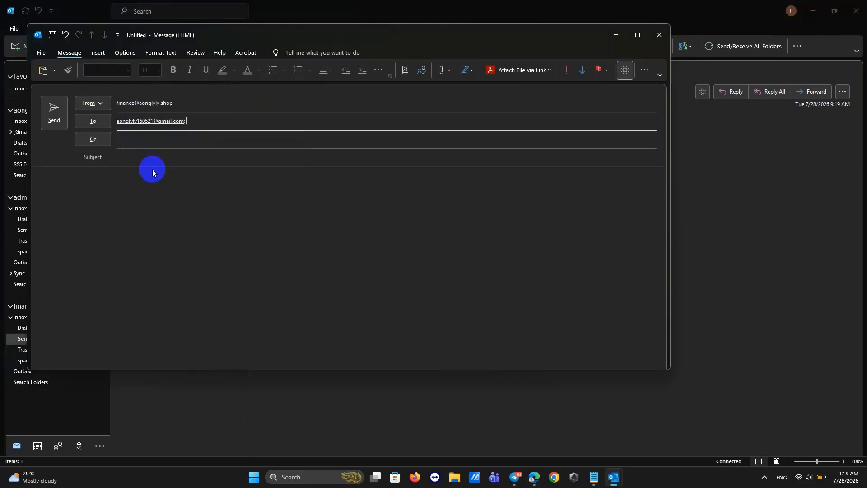
Use 'Hi aonglyly' as the subject and body, send it, and open the sent copy.
{"action": "left_click", "coordinate": [125, 155]}
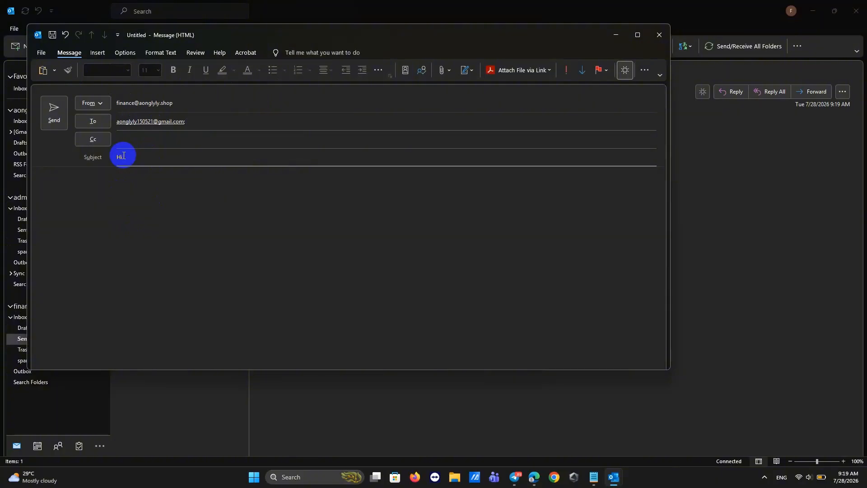
{"action": "type", "text": "nglyly"}
{"action": "left_click_drag", "start_coordinate": [151, 156], "coordinate": [101, 155]}
{"action": "key", "text": "ctrl+c"}
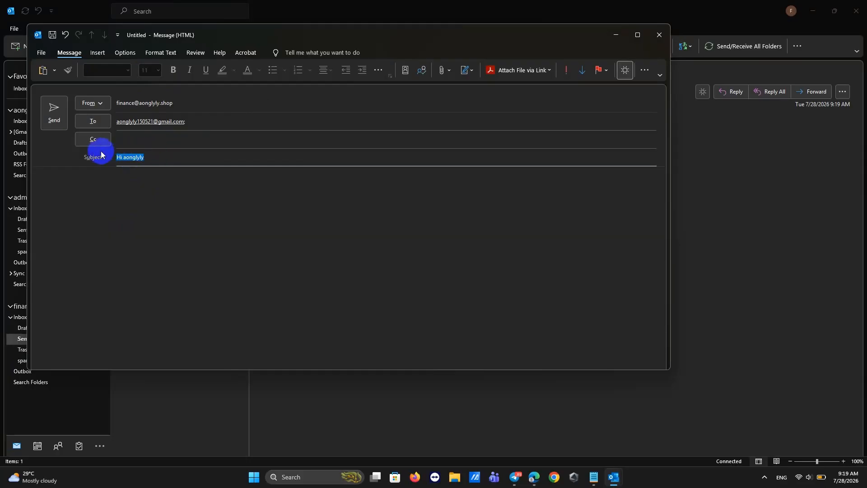
{"action": "left_click", "coordinate": [78, 189]}
{"action": "key", "text": "ctrl+v"}
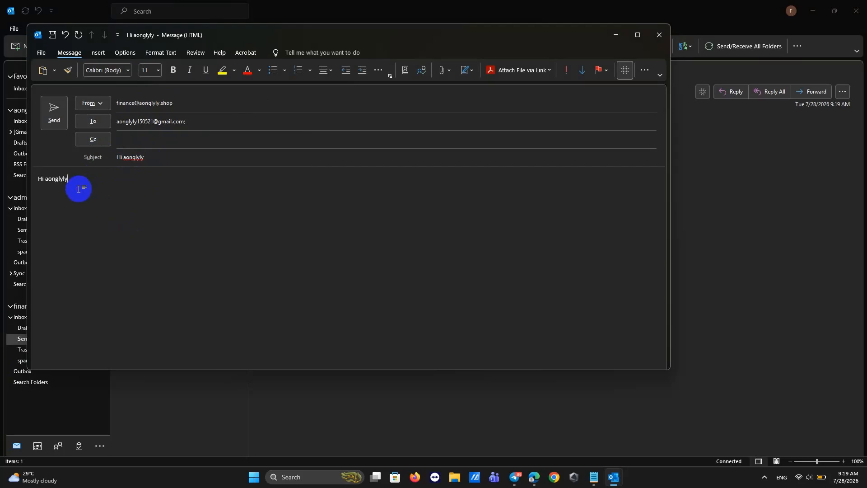
{"action": "left_click", "coordinate": [50, 117]}
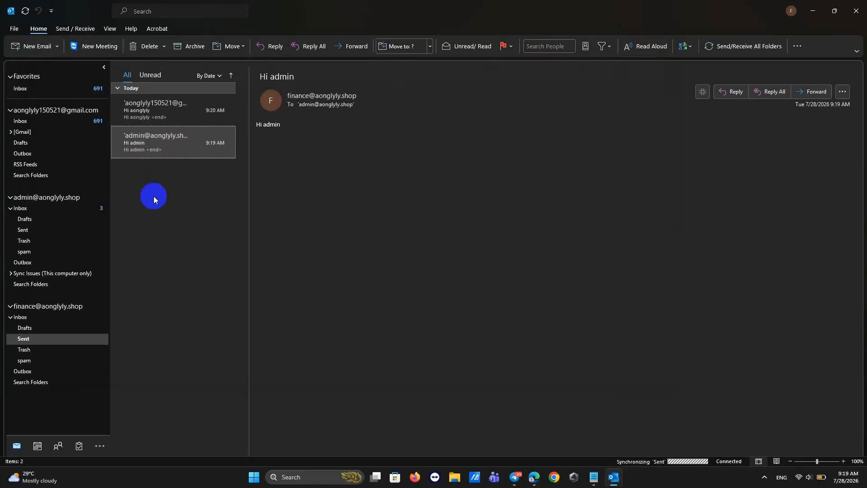
{"action": "left_click", "coordinate": [164, 101]}
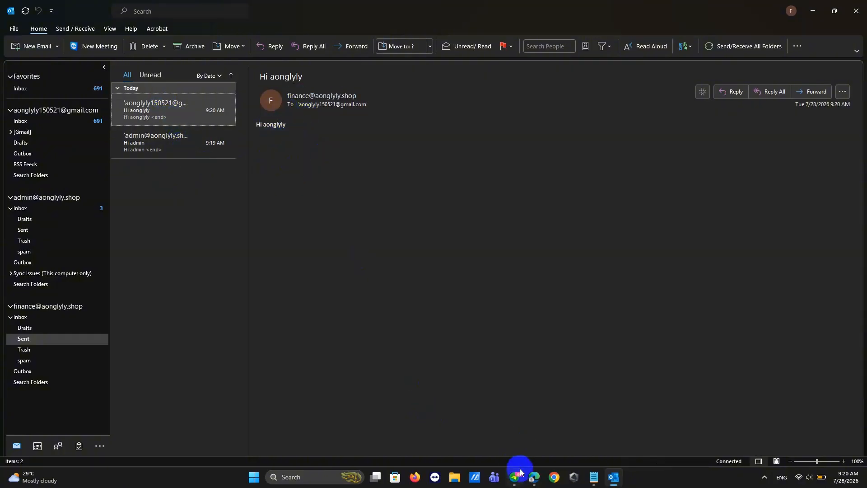
In Gmail's Spam results, mark the finance test message as Not spam.
{"action": "mouse_move", "coordinate": [533, 479]}
{"action": "left_click", "coordinate": [523, 438]}
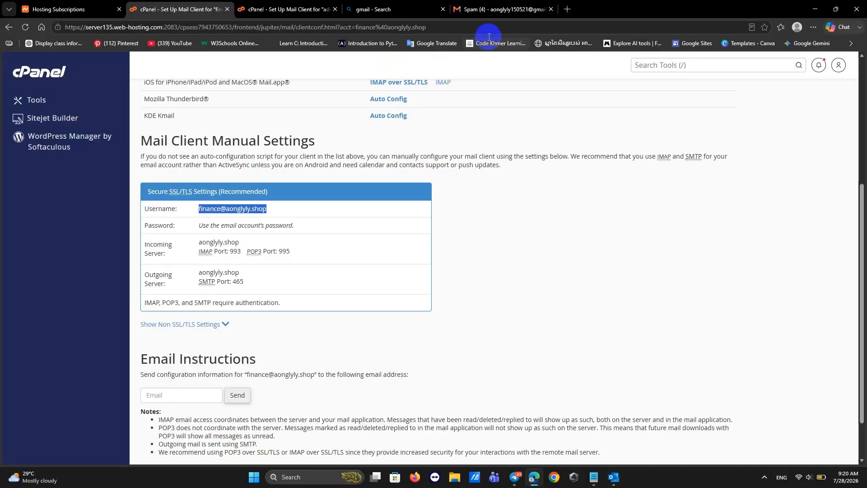
{"action": "left_click", "coordinate": [465, 11]}
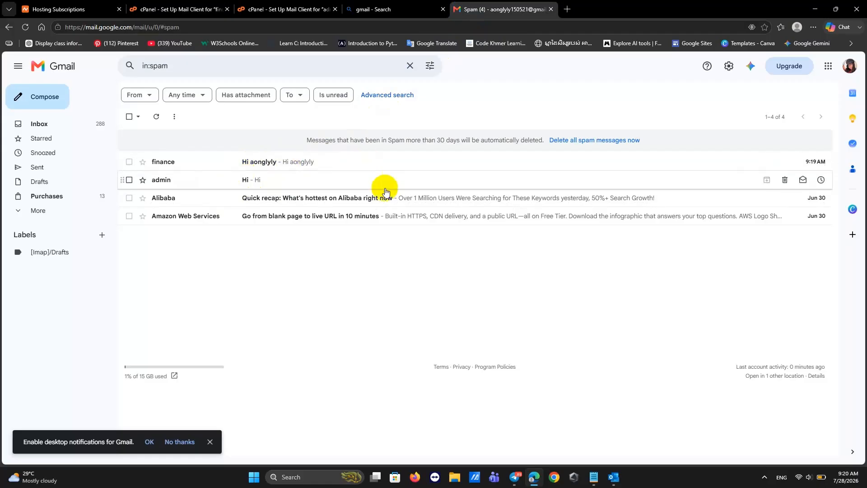
{"action": "right_click", "coordinate": [252, 164]}
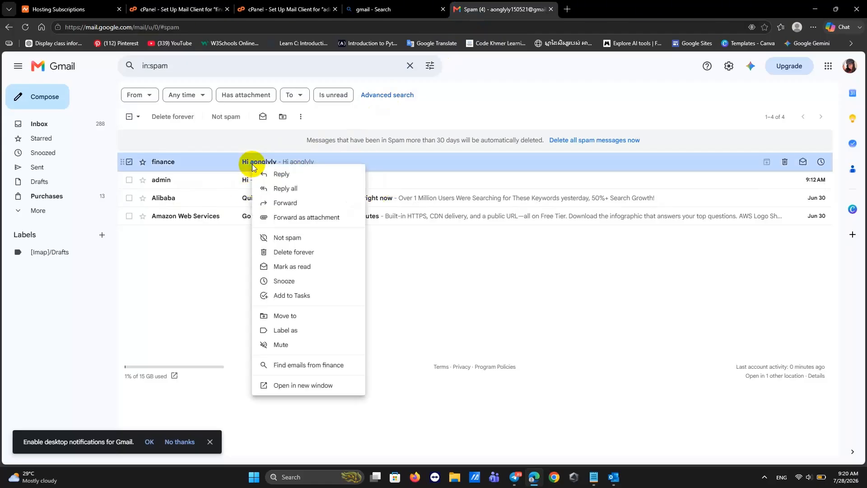
{"action": "left_click", "coordinate": [287, 244]}
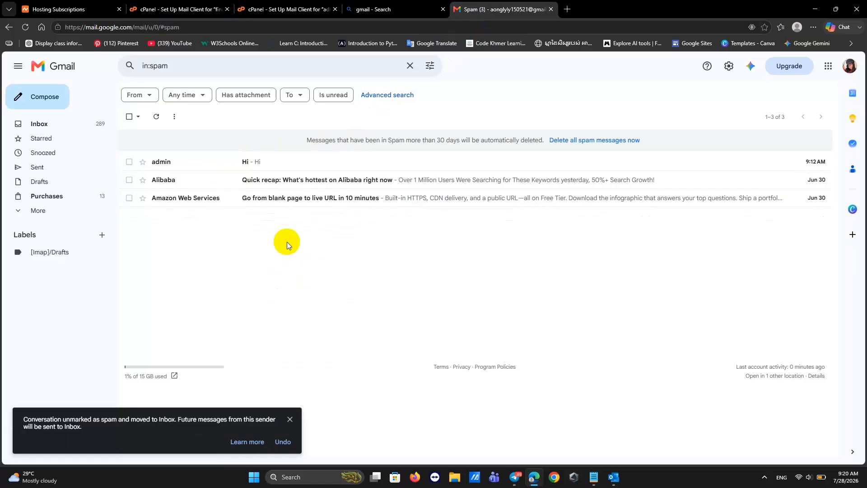
Close the admin message's actions menu and the notifications prompt, then view the Inbox.
{"action": "right_click", "coordinate": [224, 165]}
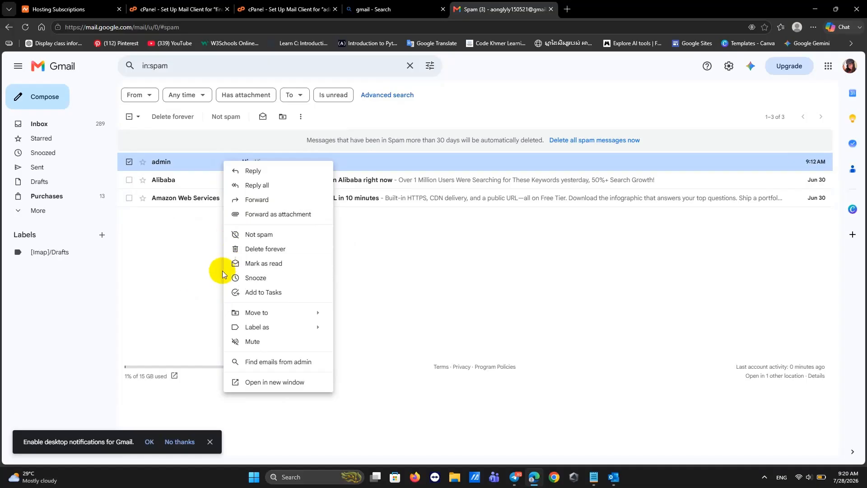
{"action": "left_click", "coordinate": [211, 445]}
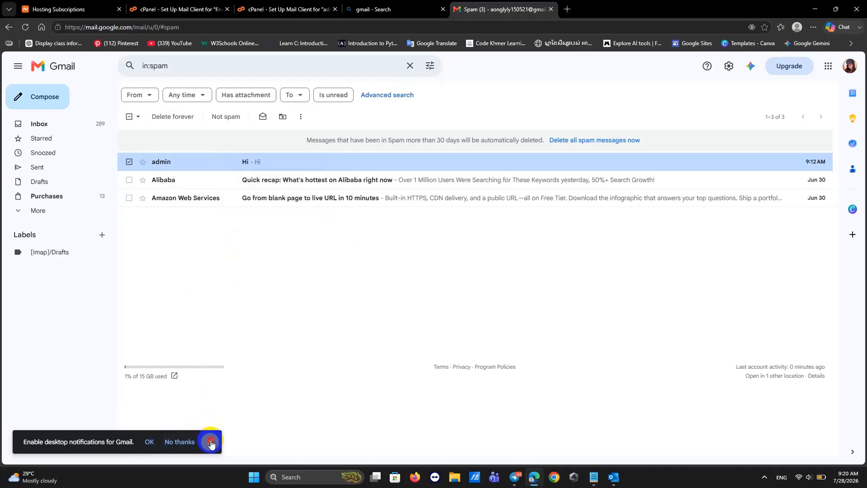
{"action": "left_click", "coordinate": [210, 443]}
{"action": "left_click", "coordinate": [18, 212]}
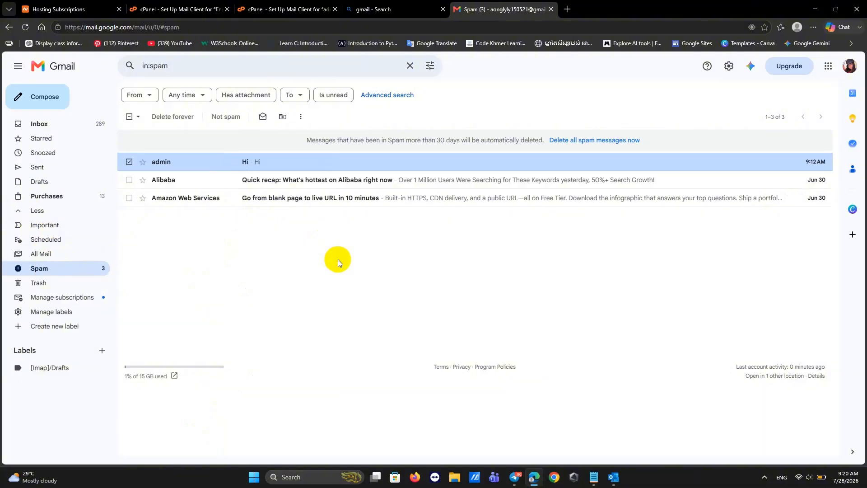
{"action": "left_click", "coordinate": [50, 129]}
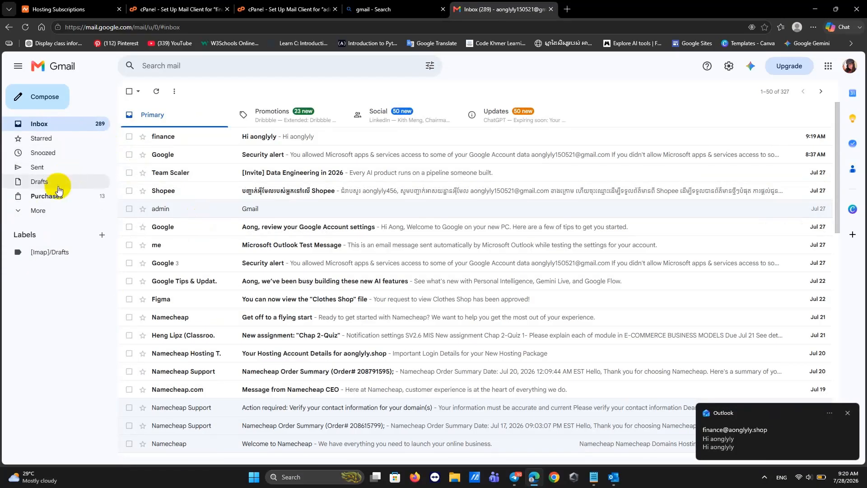
Mark the admin message in Spam as Not spam and return to the Inbox.
{"action": "left_click", "coordinate": [26, 212]}
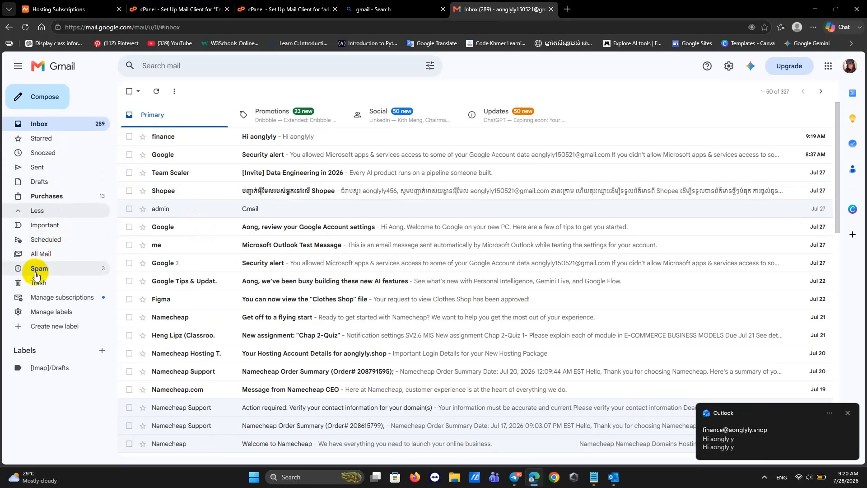
{"action": "left_click", "coordinate": [18, 271]}
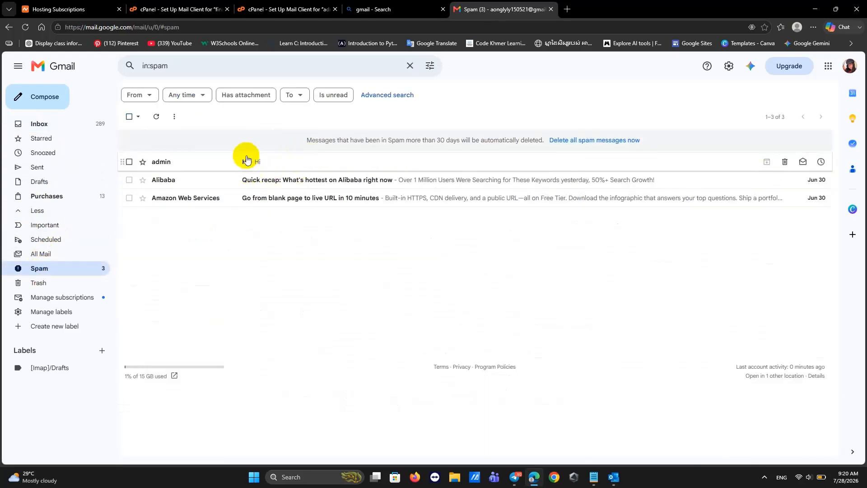
{"action": "right_click", "coordinate": [234, 162]}
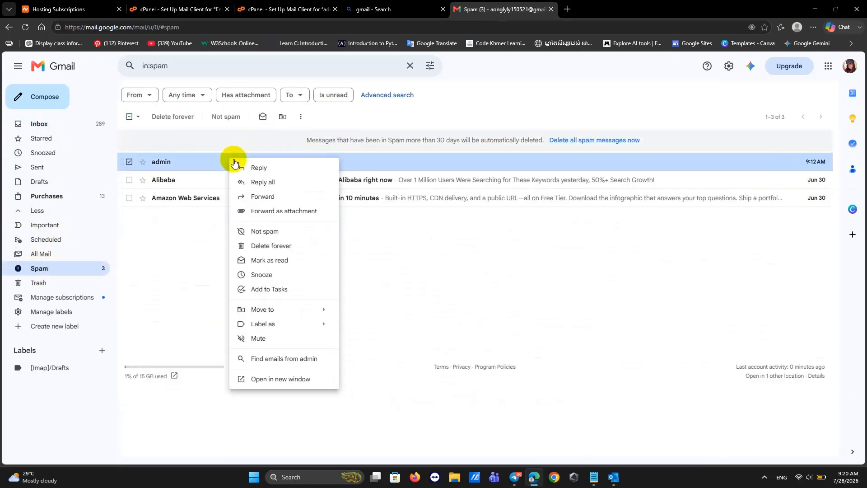
{"action": "left_click", "coordinate": [261, 230]}
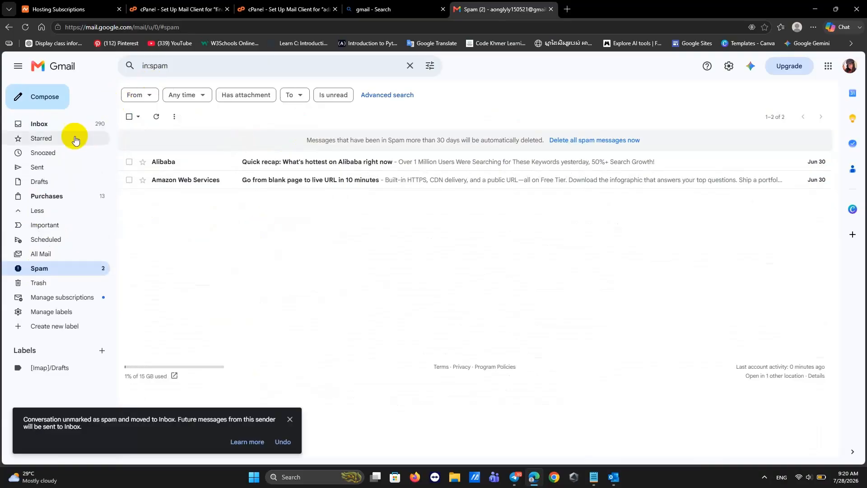
{"action": "left_click", "coordinate": [39, 124]}
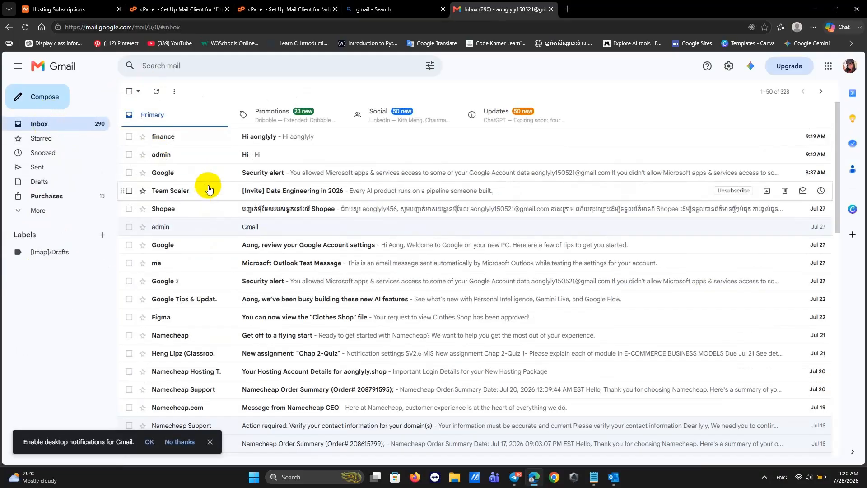
Review the finance and admin mail client settings tabs, then go back to Email Accounts.
{"action": "left_click", "coordinate": [150, 8]}
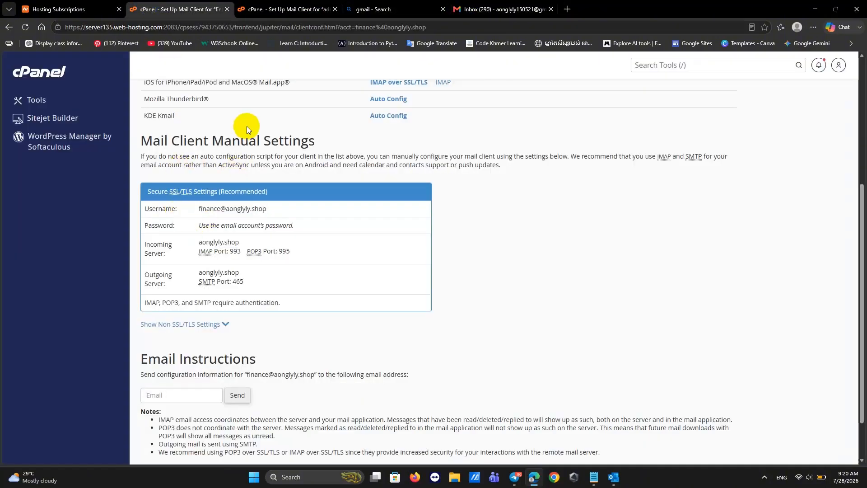
{"action": "left_click", "coordinate": [262, 12]}
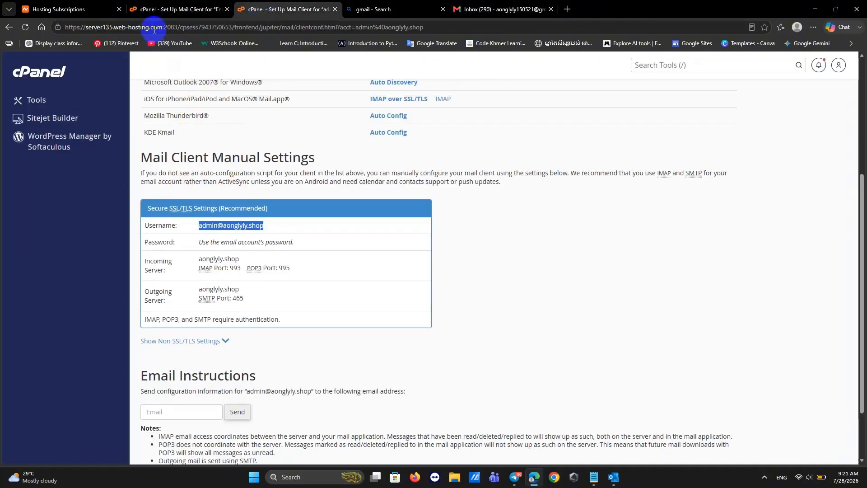
{"action": "left_click", "coordinate": [153, 10]}
{"action": "scroll", "coordinate": [206, 156], "scroll_direction": "up", "scroll_amount": 5}
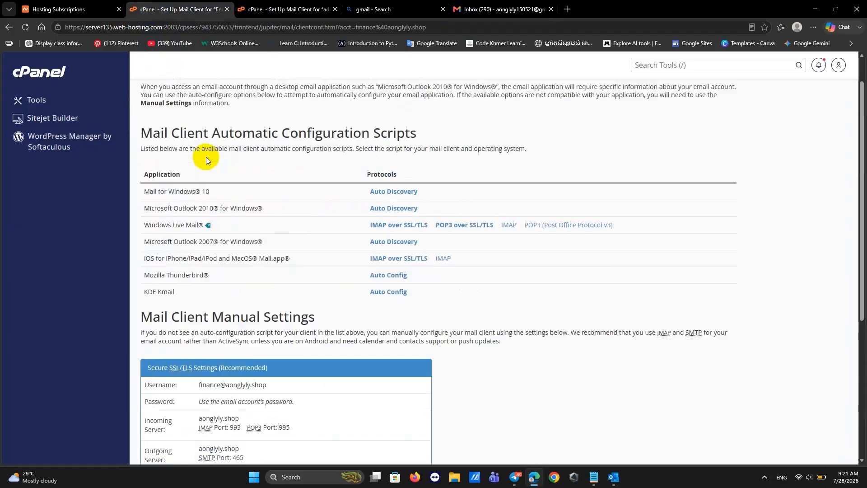
{"action": "left_click", "coordinate": [9, 28]}
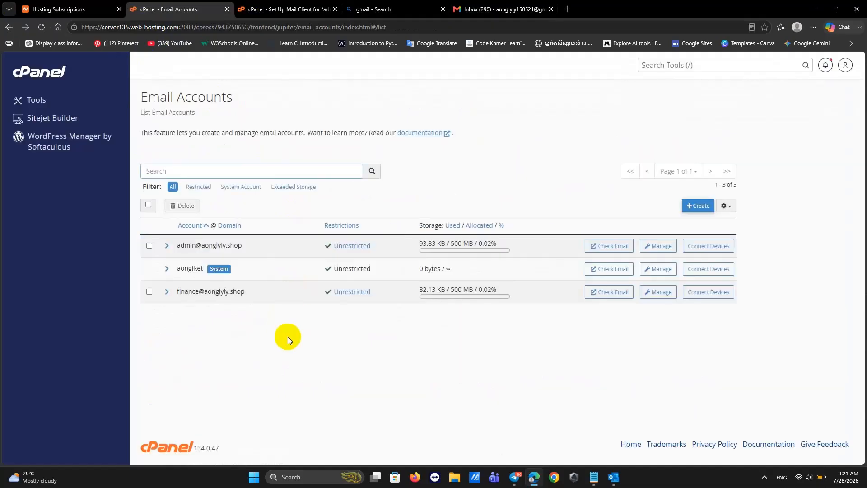
{"action": "left_click", "coordinate": [696, 206]}
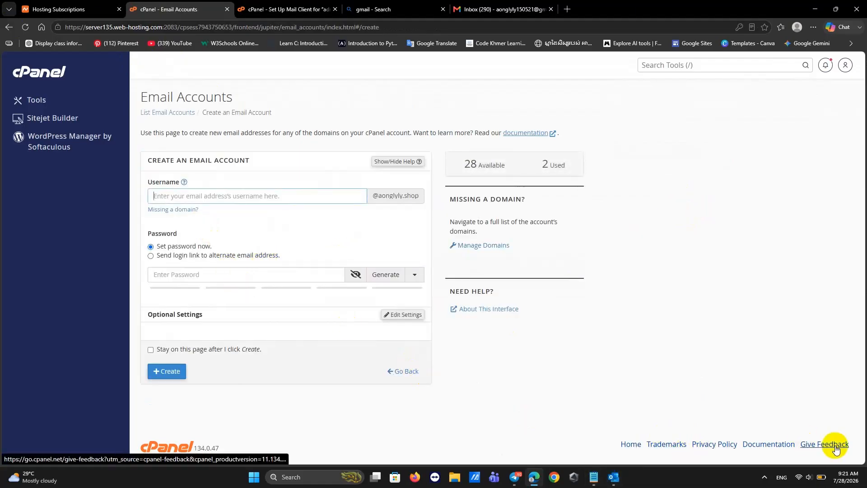
{"action": "left_click", "coordinate": [247, 199]}
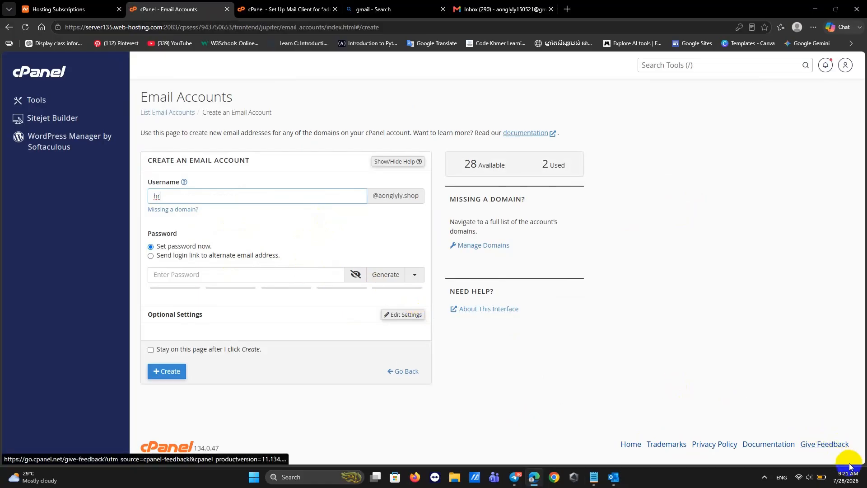
{"action": "left_click", "coordinate": [185, 275]}
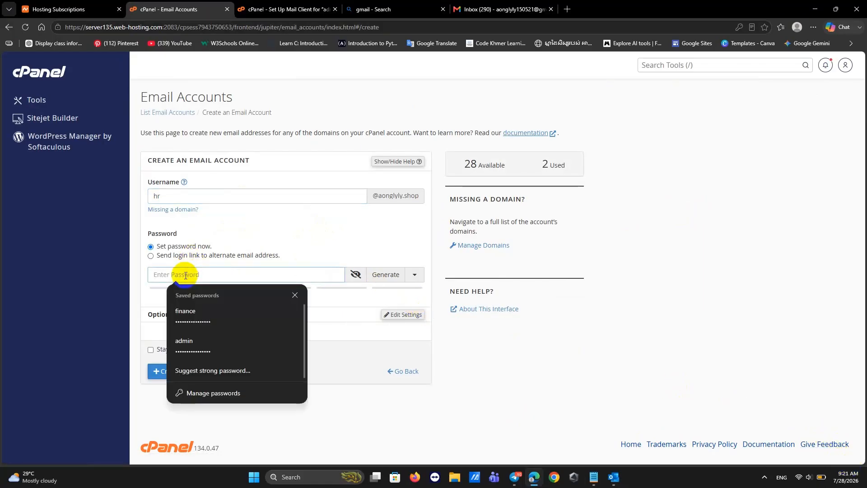
{"action": "key", "text": "ctrl+v"}
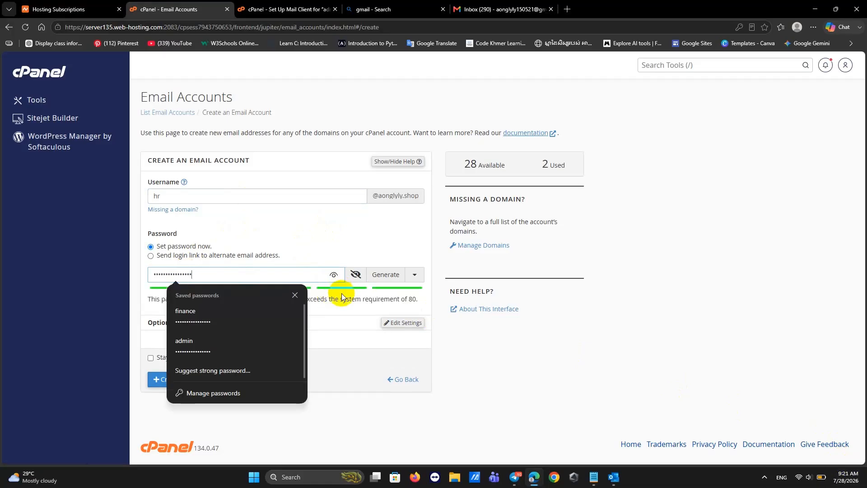
{"action": "left_click", "coordinate": [498, 346]}
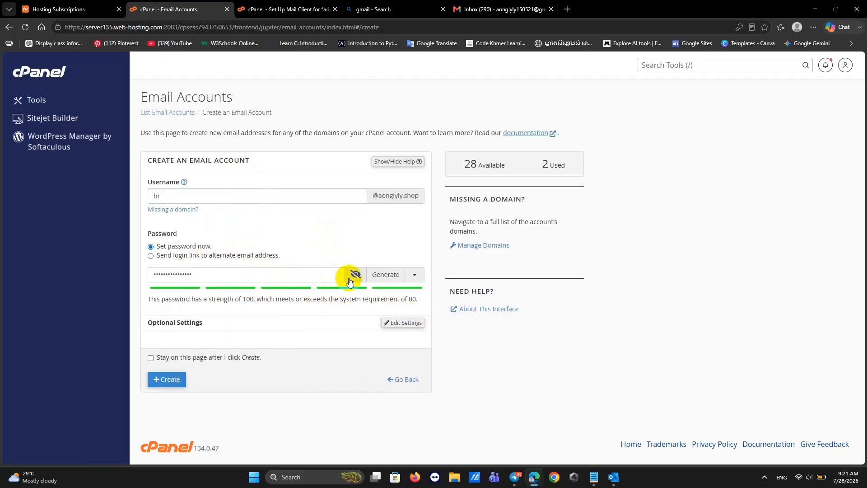
Set Storage Space to 500 MB in the optional settings and create the hr account.
{"action": "left_click", "coordinate": [405, 323]}
{"action": "scroll", "coordinate": [294, 326], "scroll_direction": "down", "scroll_amount": 2}
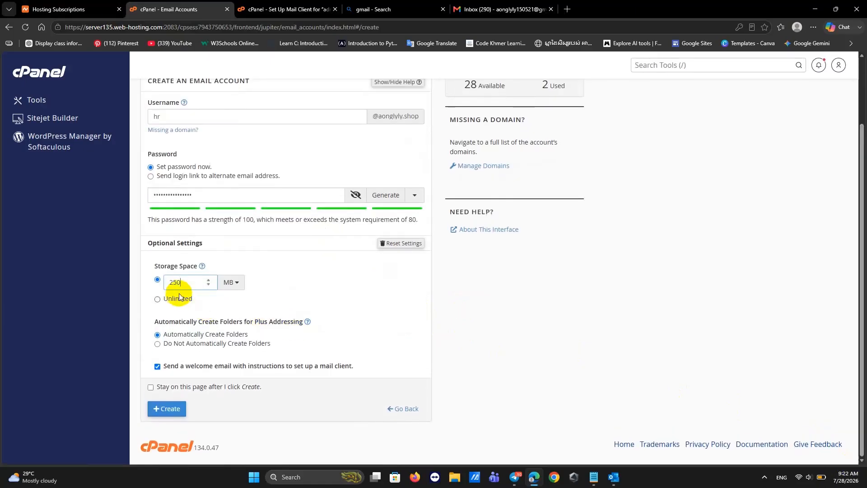
{"action": "left_click", "coordinate": [185, 281]}
{"action": "key", "text": "ctrl+a"}
{"action": "key", "text": "BackSpace"}
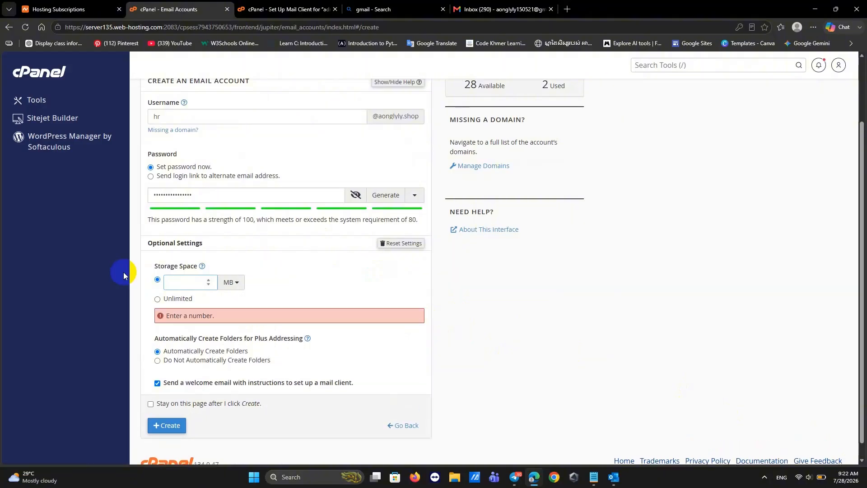
{"action": "type", "text": "500"}
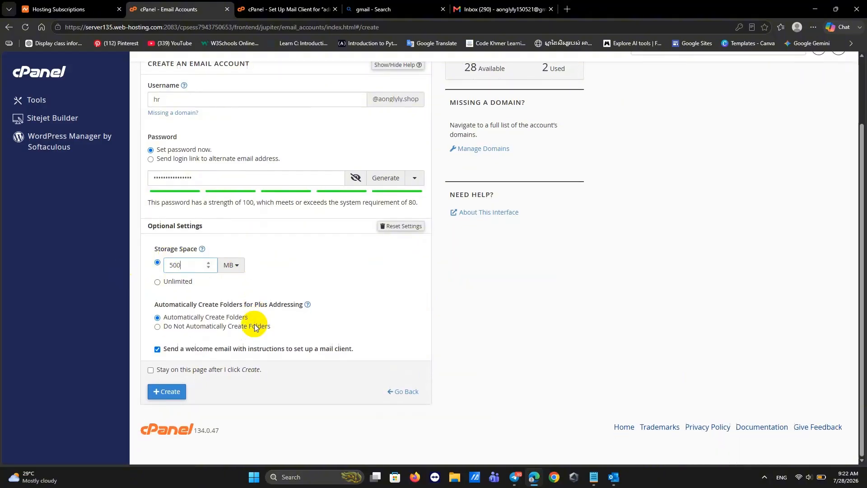
{"action": "left_click", "coordinate": [177, 405]}
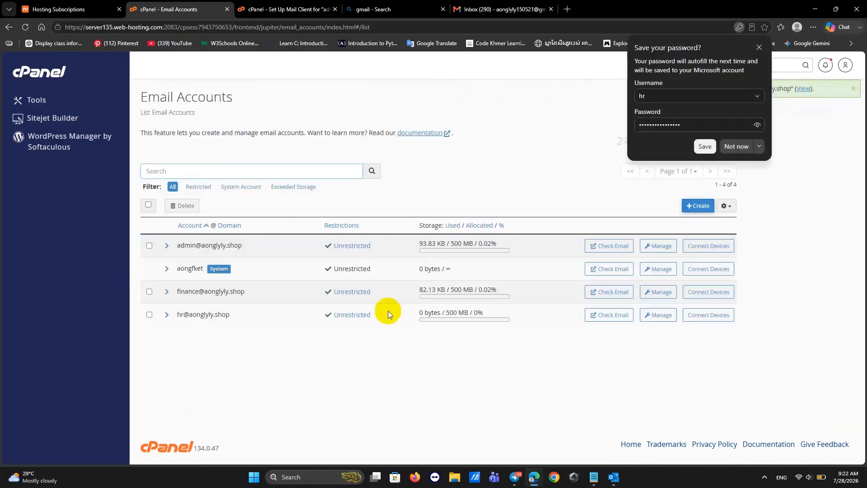
Save hr's password in Edge, select the username on its mail client page, and switch to Outlook.
{"action": "left_click", "coordinate": [704, 148]}
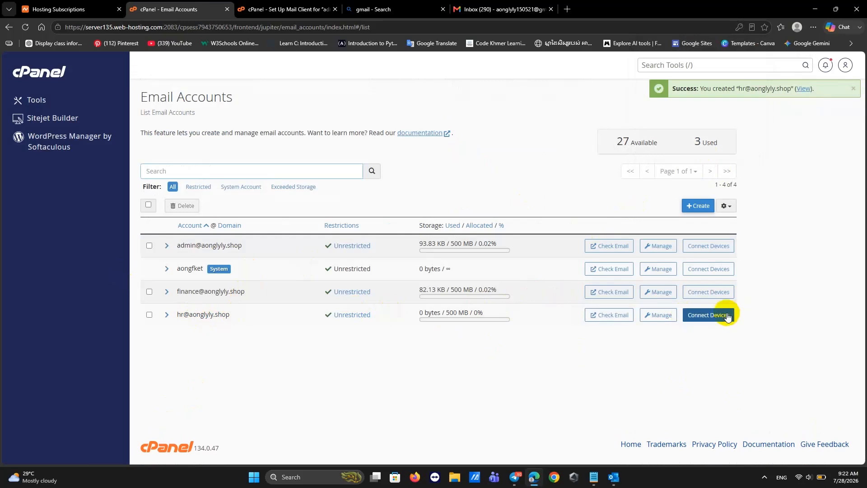
{"action": "left_click", "coordinate": [698, 314]}
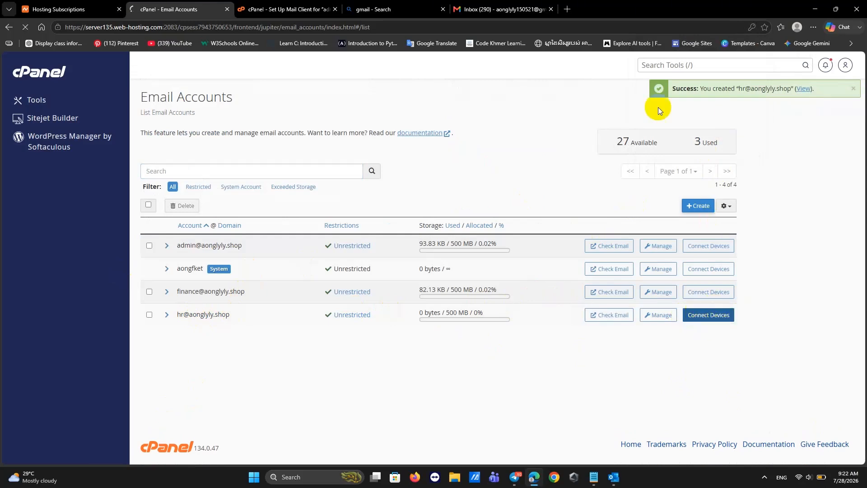
{"action": "scroll", "coordinate": [264, 316], "scroll_direction": "down", "scroll_amount": 5}
{"action": "scroll", "coordinate": [264, 317], "scroll_direction": "down", "scroll_amount": 1}
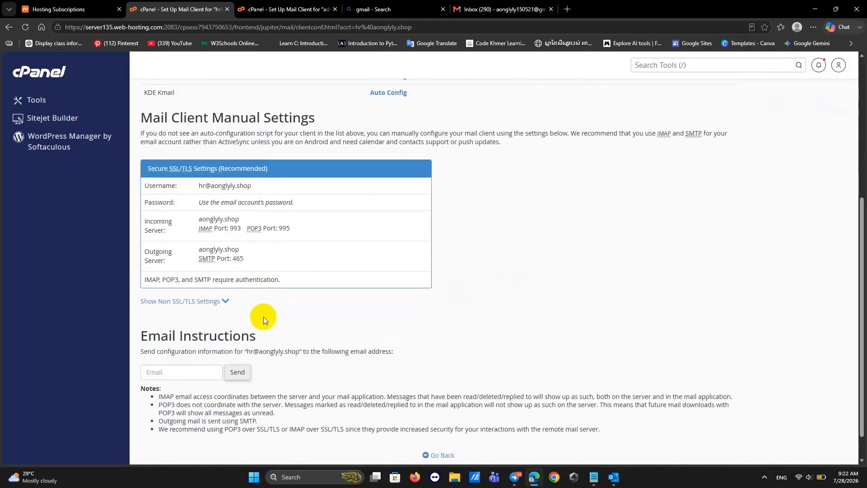
{"action": "left_click_drag", "start_coordinate": [252, 187], "coordinate": [192, 189]}
{"action": "key", "text": "ctrl+c"}
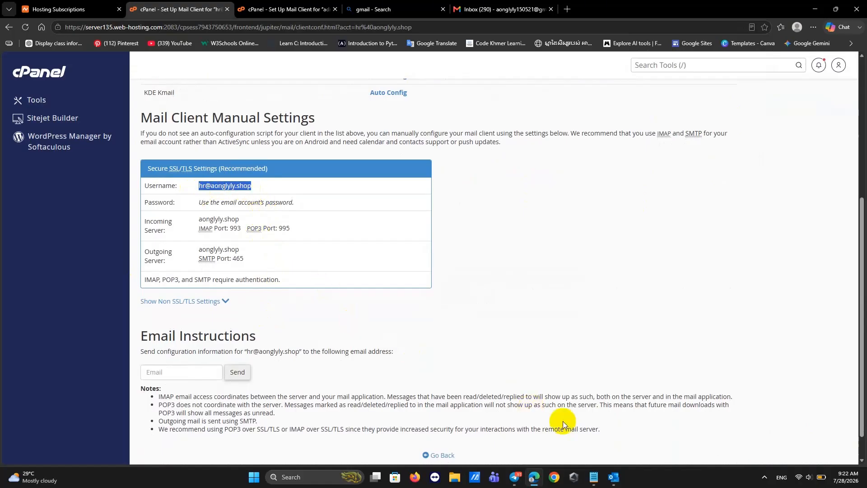
{"action": "left_click", "coordinate": [614, 477]}
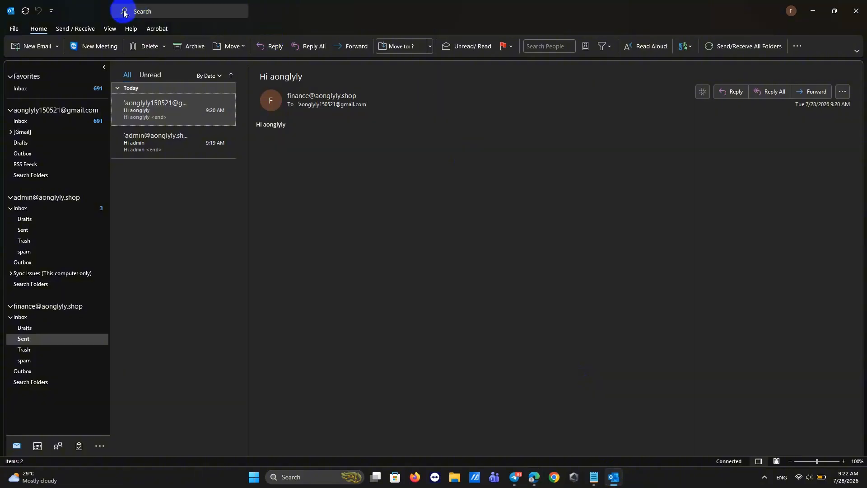
In Outlook's Account Settings, start adding a new account with the pasted hr address.
{"action": "left_click", "coordinate": [12, 28]}
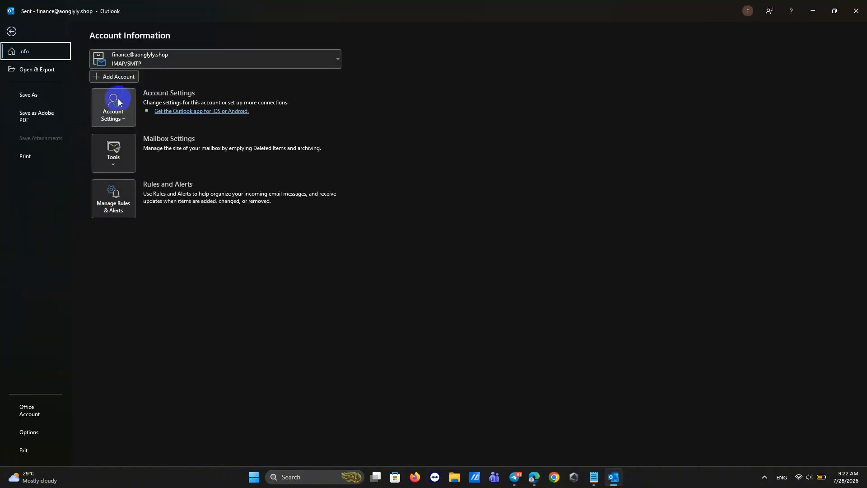
{"action": "left_click", "coordinate": [118, 99]}
{"action": "left_click", "coordinate": [126, 134]}
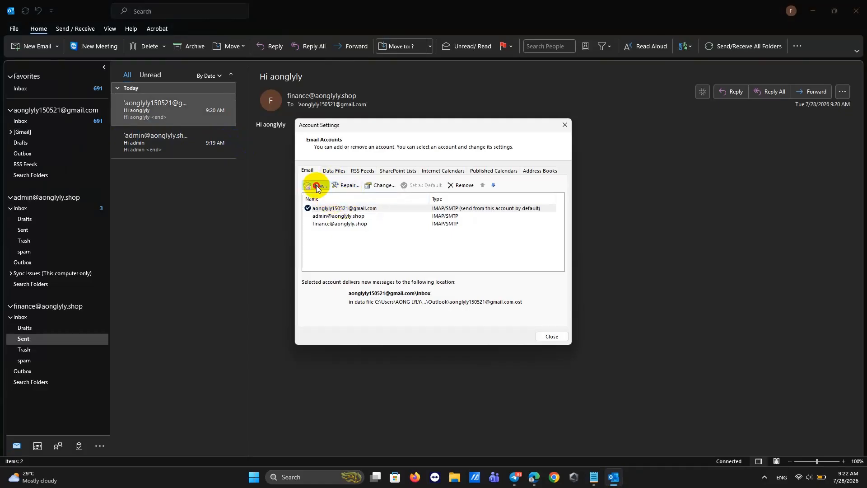
{"action": "left_click", "coordinate": [317, 185]}
{"action": "key", "text": "ctrl+v"}
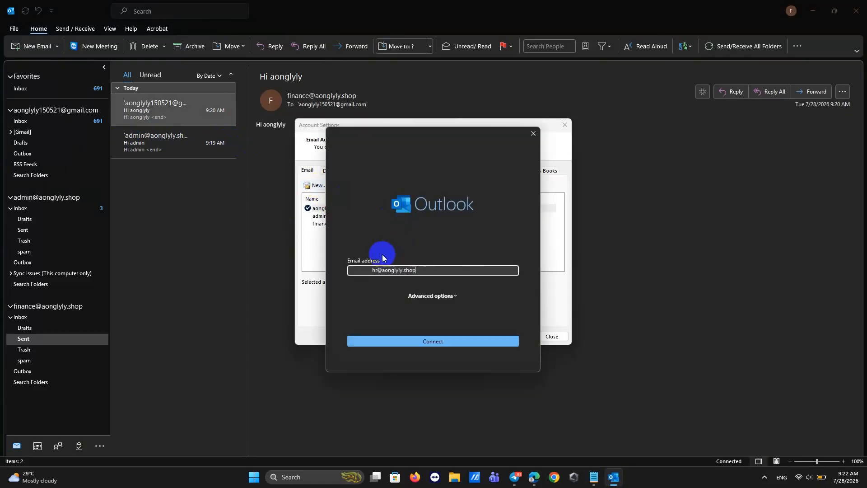
{"action": "left_click", "coordinate": [397, 341]}
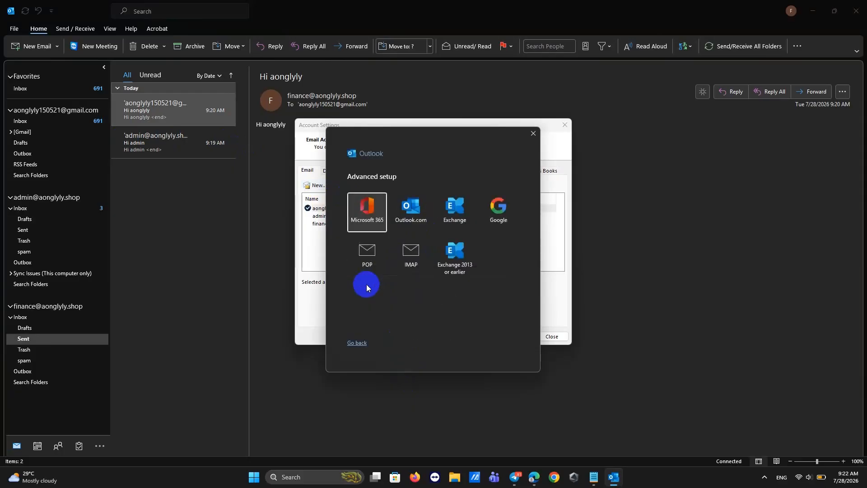
Choose IMAP and connect the hr account with its pasted password.
{"action": "left_click", "coordinate": [405, 260]}
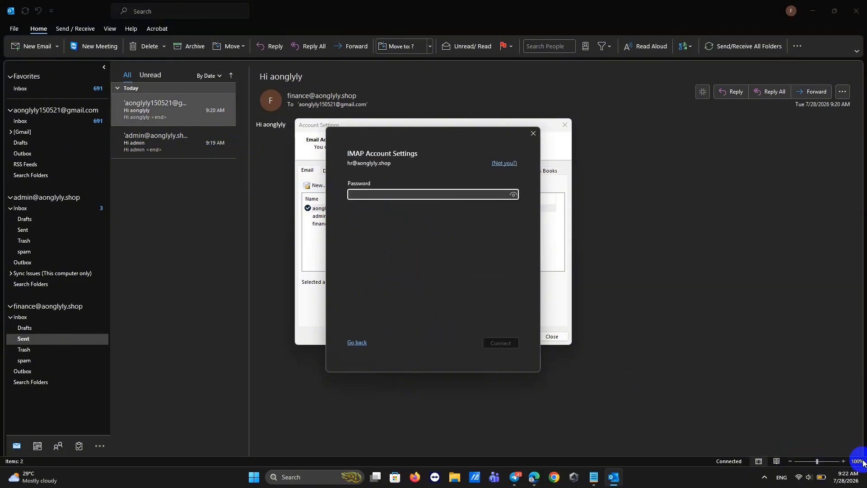
{"action": "left_click", "coordinate": [845, 462]}
{"action": "key", "text": "ctrl+v"}
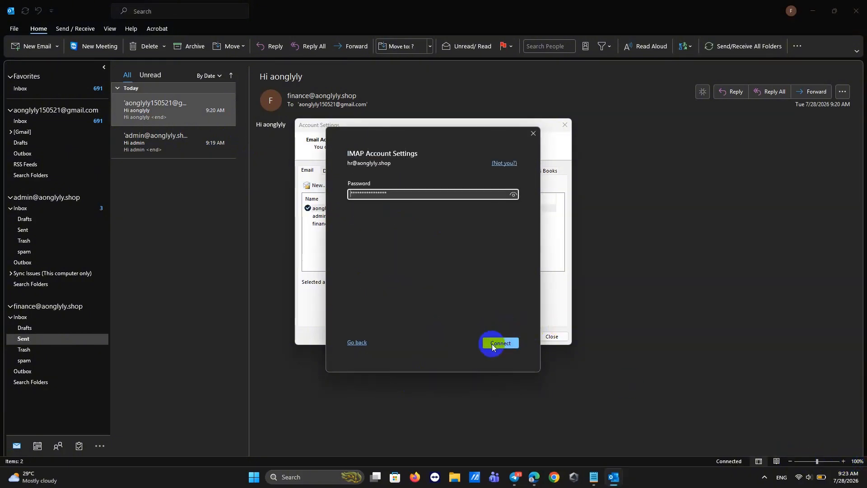
{"action": "left_click", "coordinate": [497, 343]}
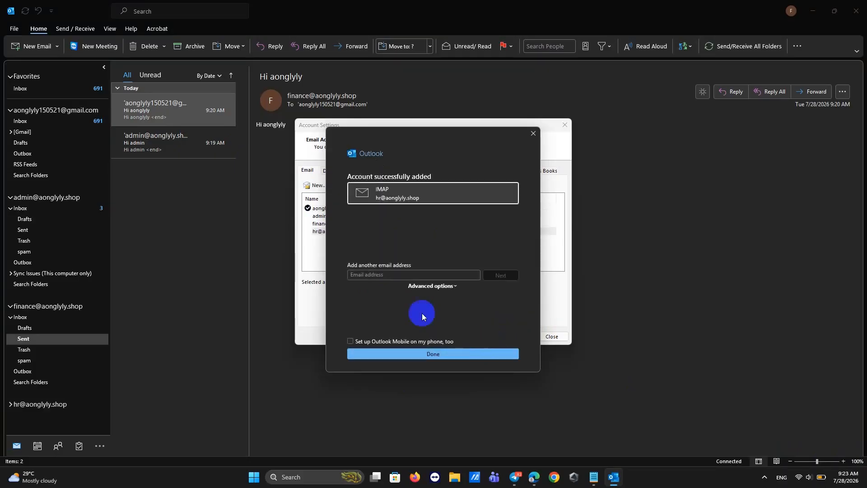
{"action": "left_click", "coordinate": [361, 276]}
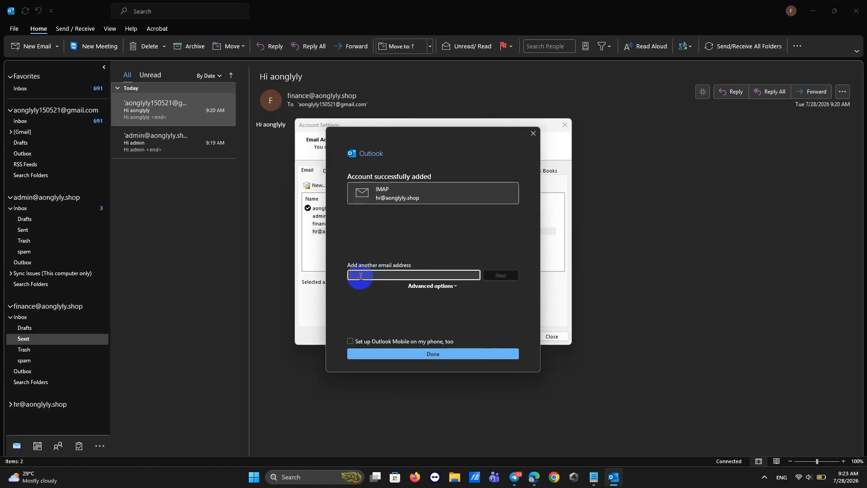
Copy the hr username from cPanel into the setup, finish it, and close Account Settings.
{"action": "left_click", "coordinate": [534, 478]}
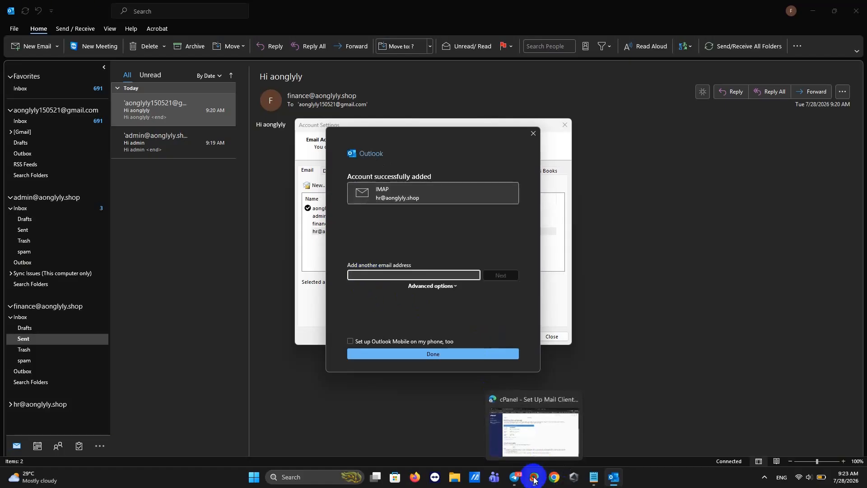
{"action": "left_click", "coordinate": [275, 186]}
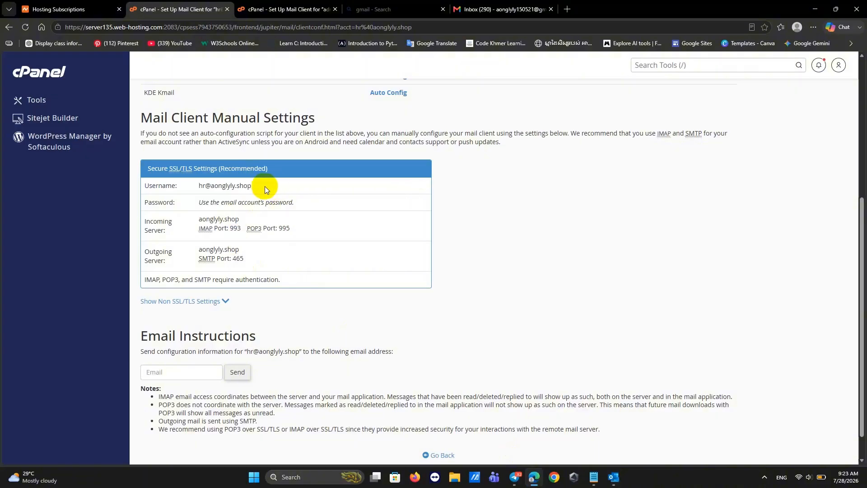
{"action": "left_click_drag", "start_coordinate": [261, 189], "coordinate": [199, 191]}
{"action": "key", "text": "ctrl+c"}
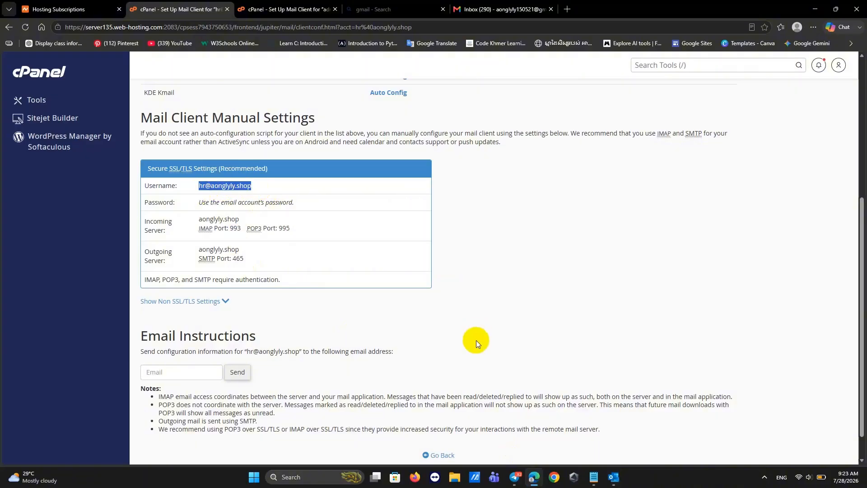
{"action": "left_click", "coordinate": [614, 477]}
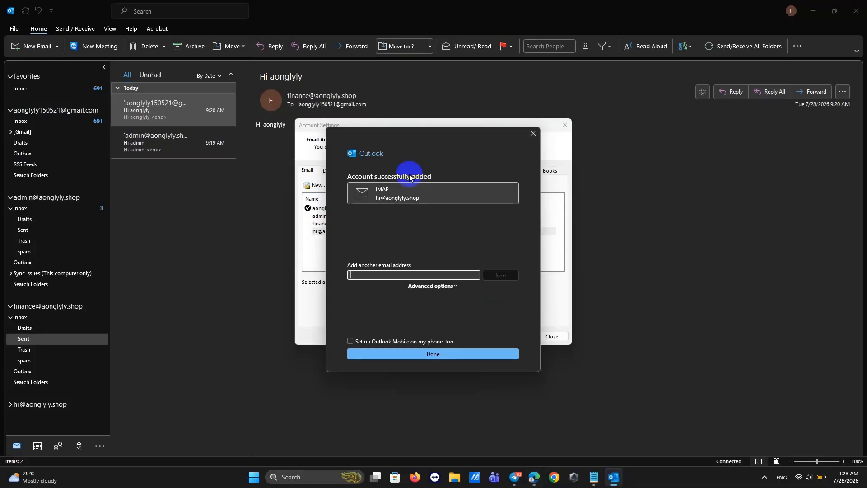
{"action": "key", "text": "ctrl+v"}
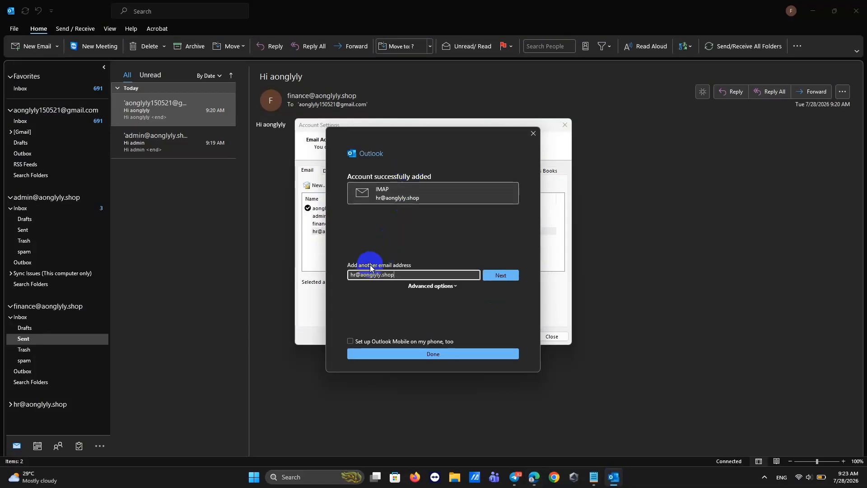
{"action": "left_click", "coordinate": [390, 356]}
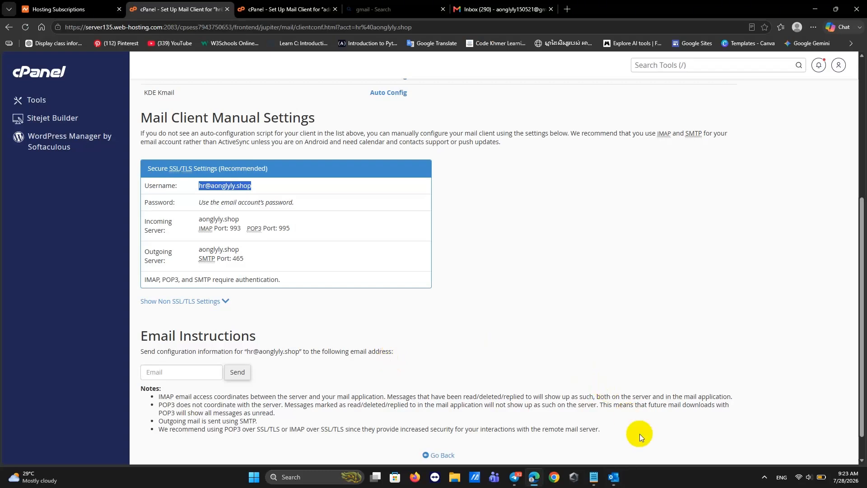
{"action": "left_click", "coordinate": [608, 436]}
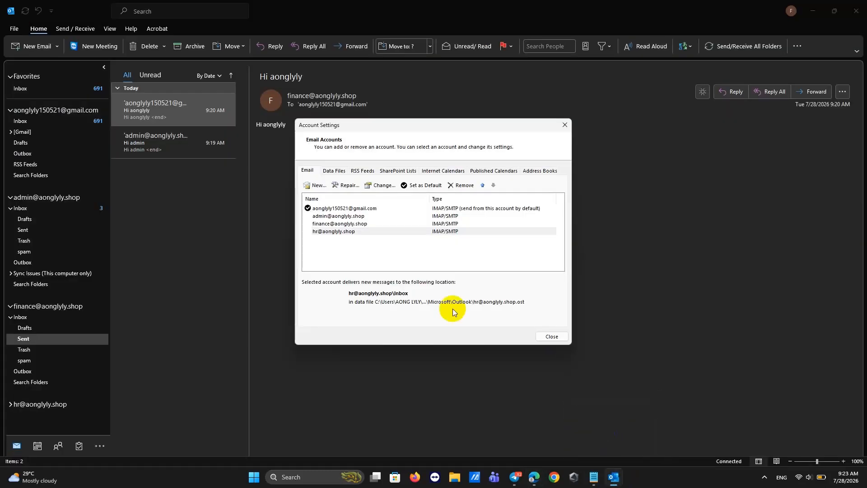
{"action": "left_click", "coordinate": [567, 125]}
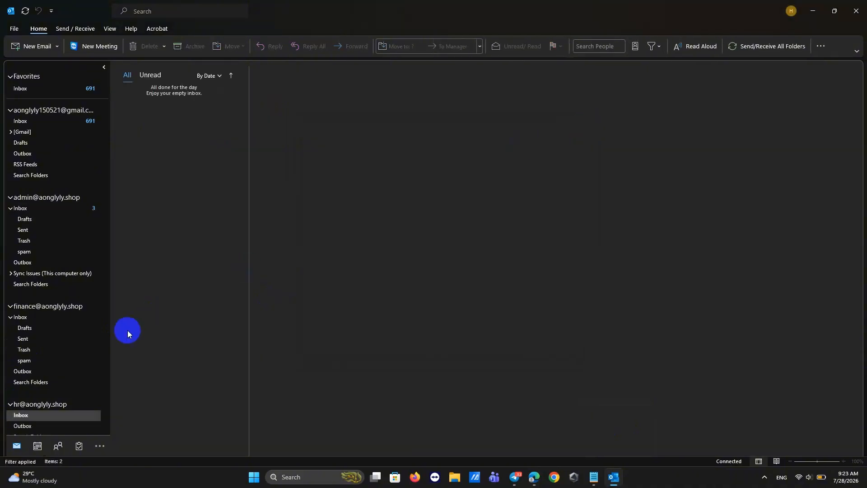
Select the hr account and start a new email addressed to the Gmail account.
{"action": "left_click", "coordinate": [52, 404]}
{"action": "scroll", "coordinate": [57, 253], "scroll_direction": "down", "scroll_amount": 1}
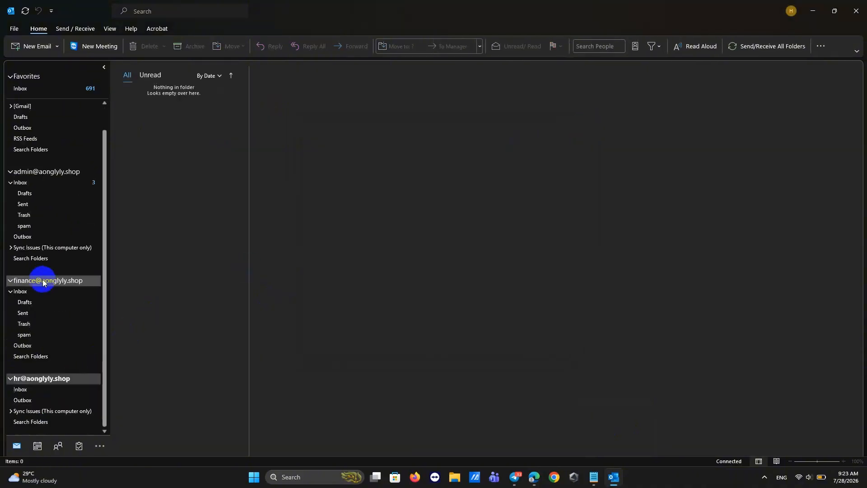
{"action": "left_click", "coordinate": [25, 46]}
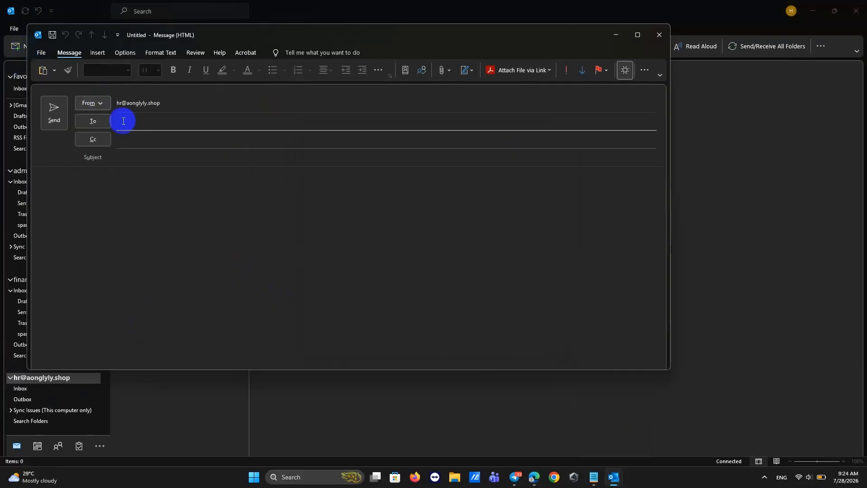
{"action": "left_click", "coordinate": [150, 123]}
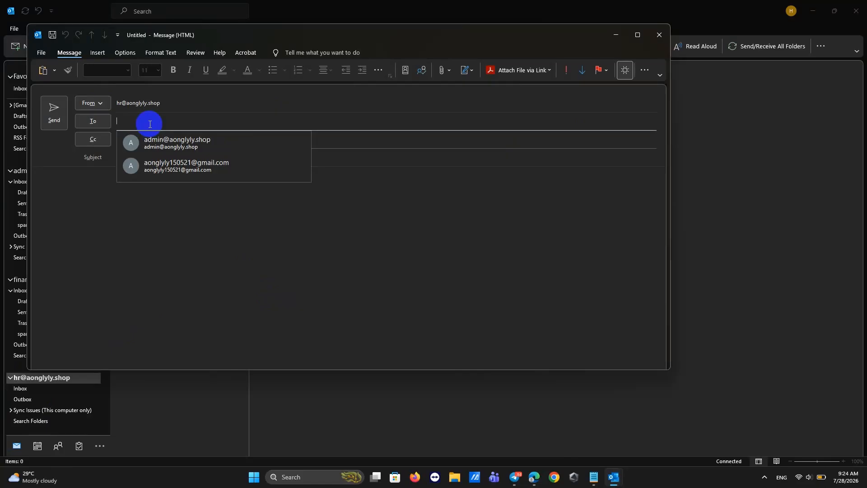
{"action": "left_click", "coordinate": [149, 172]}
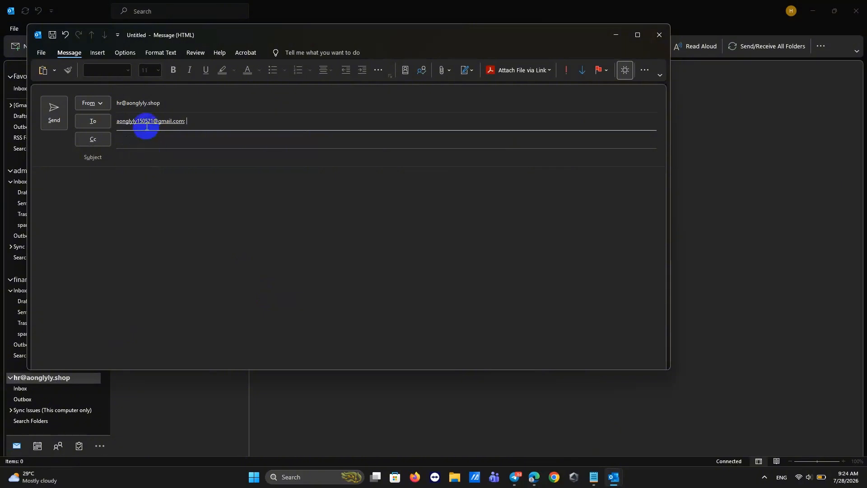
Enter 'go home' as both subject and body, then send the message.
{"action": "left_click", "coordinate": [127, 157]}
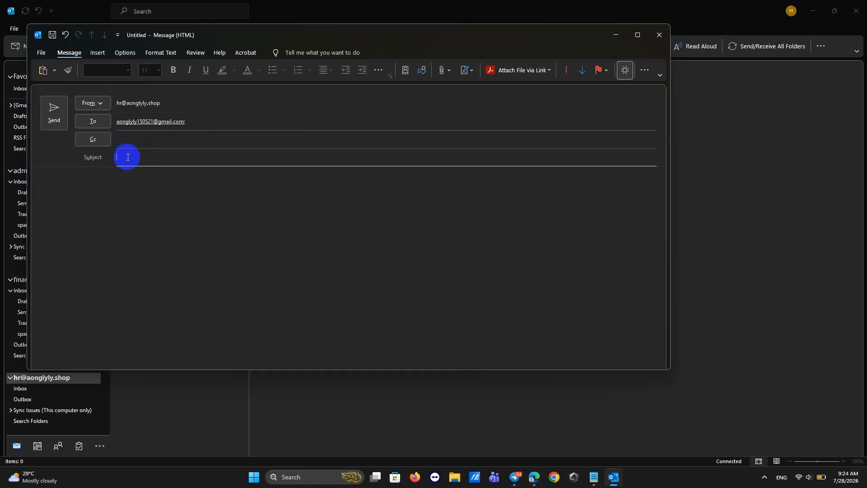
{"action": "type", "text": "let"}
{"action": "key", "text": "BackSpace"}
{"action": "key", "text": "BackSpace"}
{"action": "type", "text": "go home"}
{"action": "left_click_drag", "start_coordinate": [144, 157], "coordinate": [94, 164]}
{"action": "key", "text": "ctrl+v"}
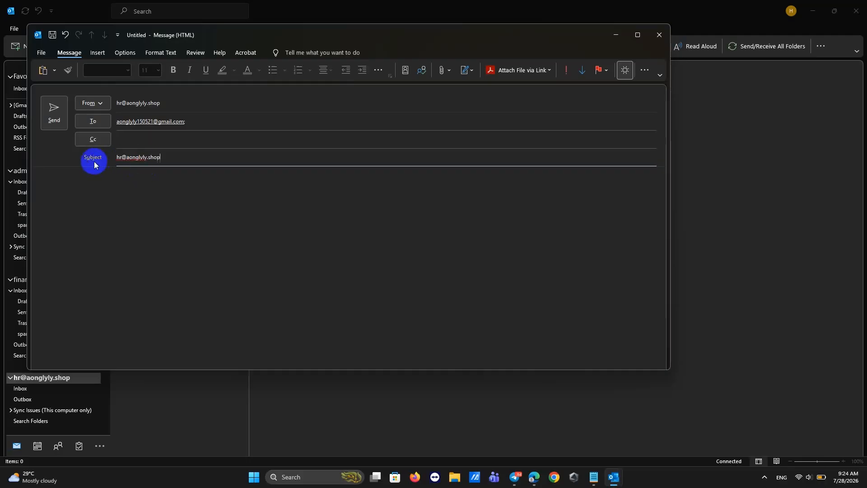
{"action": "key", "text": "ctrl+z"}
{"action": "key", "text": "ctrl+c"}
{"action": "left_click", "coordinate": [90, 193]}
{"action": "key", "text": "ctrl+v"}
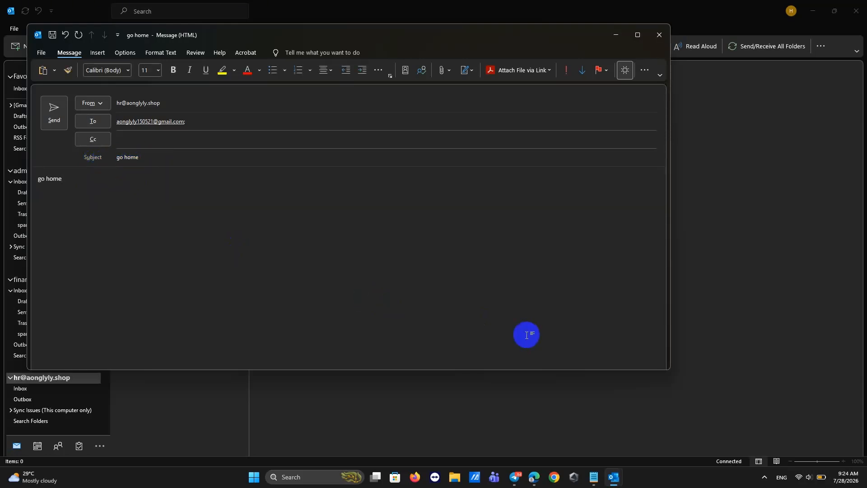
{"action": "left_click", "coordinate": [51, 116]}
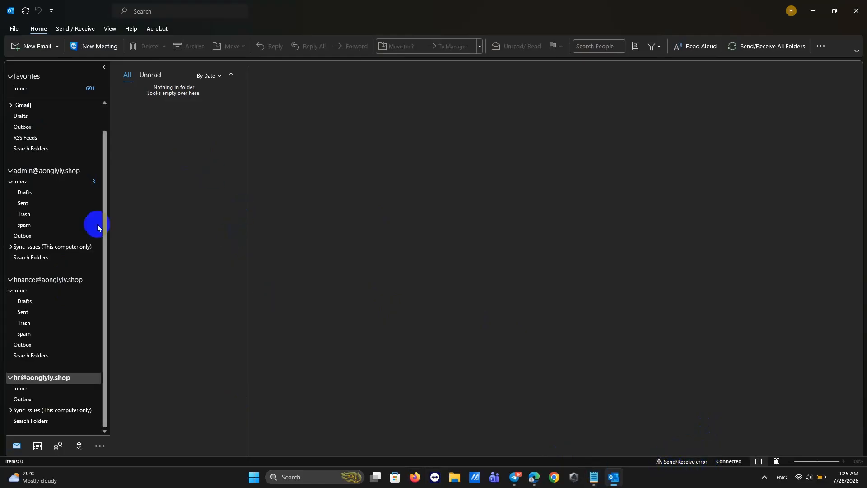
With the hr Inbox selected, run Send/Receive All Folders.
{"action": "left_click", "coordinate": [23, 391]}
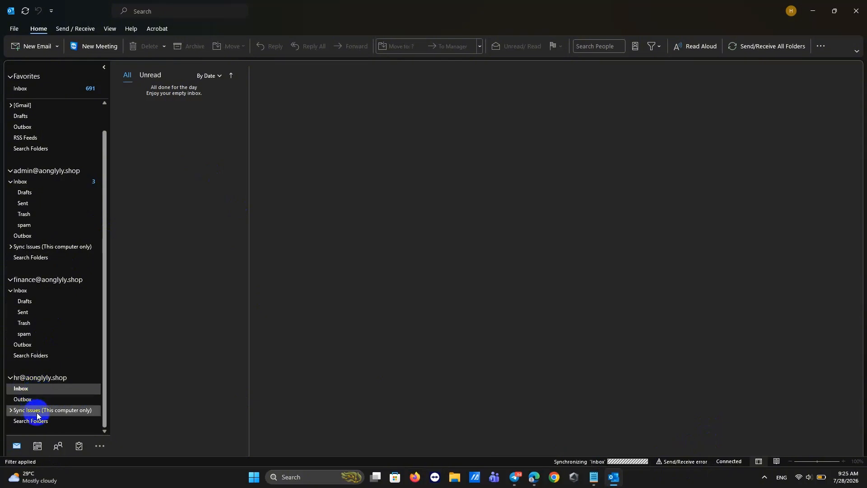
{"action": "left_click", "coordinate": [22, 389]}
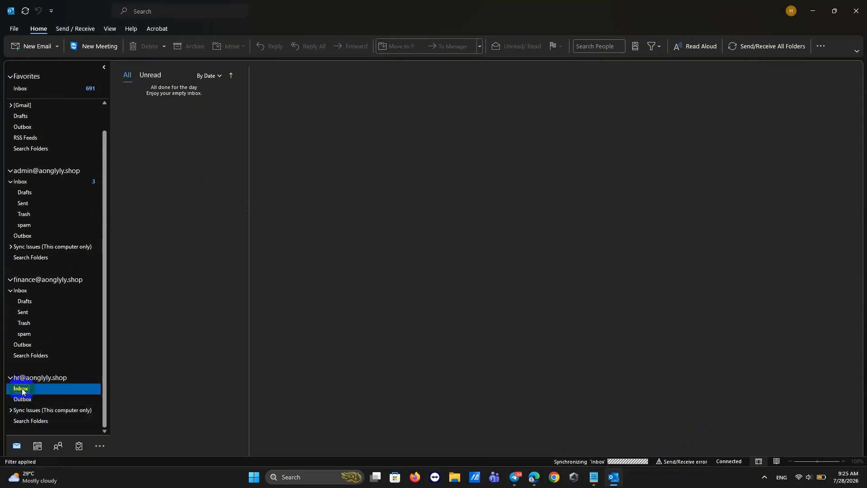
{"action": "left_click", "coordinate": [76, 28]}
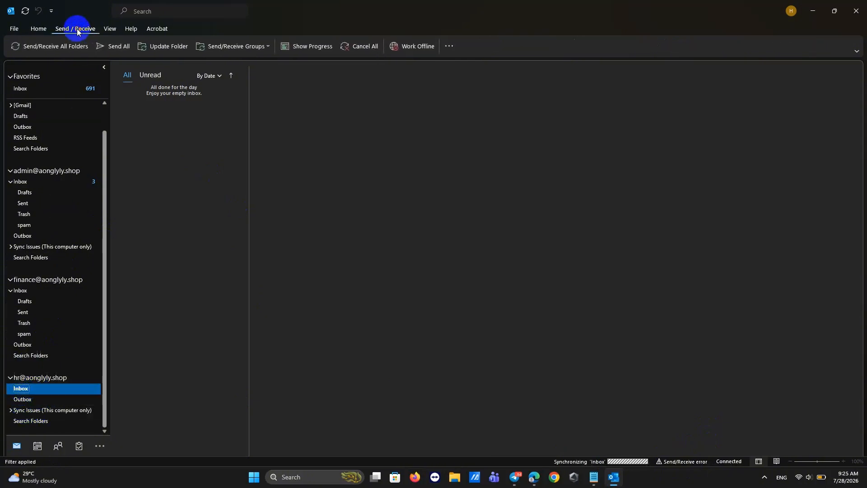
{"action": "left_click", "coordinate": [58, 52]}
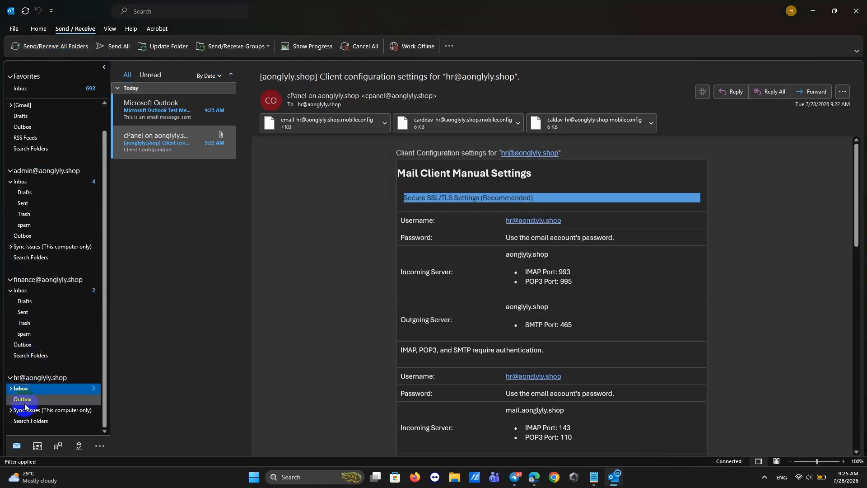
Check the synced hr Inbox and Sent folders.
{"action": "left_click", "coordinate": [11, 389]}
{"action": "left_click", "coordinate": [23, 399]}
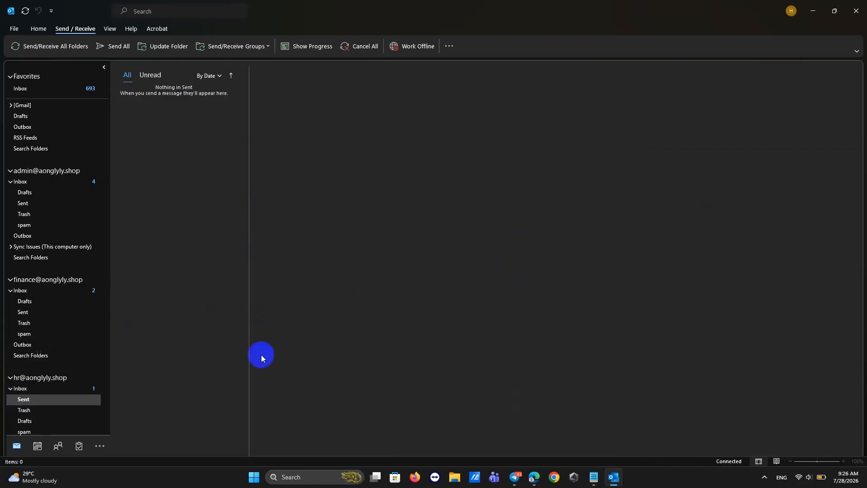
{"action": "left_click", "coordinate": [56, 389]}
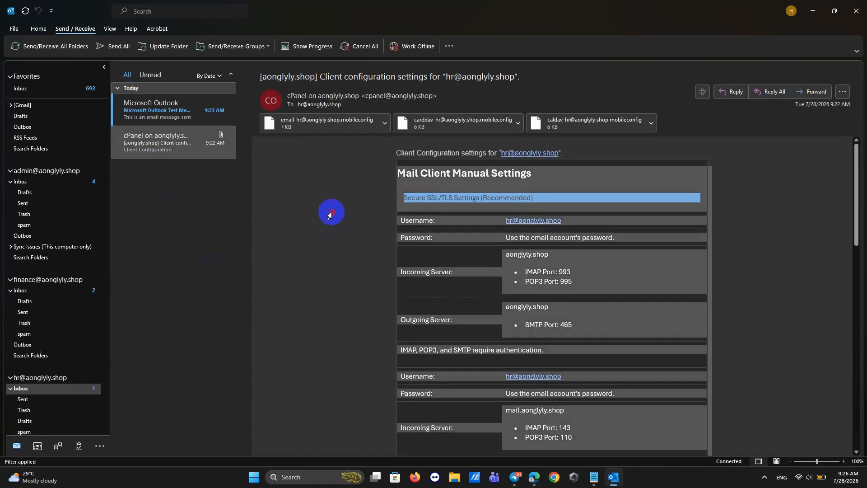
{"action": "left_click", "coordinate": [42, 399]}
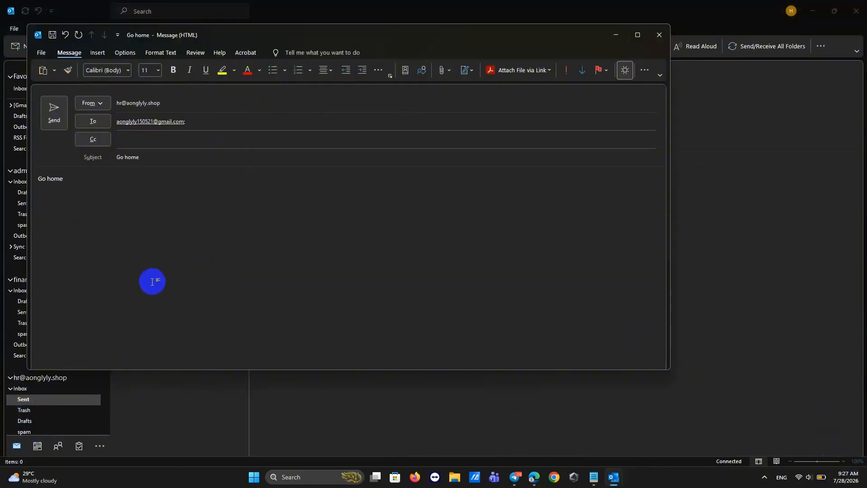
Send the open 'Go home' message and confirm it appears in hr's Sent folder.
{"action": "left_click_drag", "start_coordinate": [247, 33], "coordinate": [293, 102]}
{"action": "left_click", "coordinate": [89, 180]}
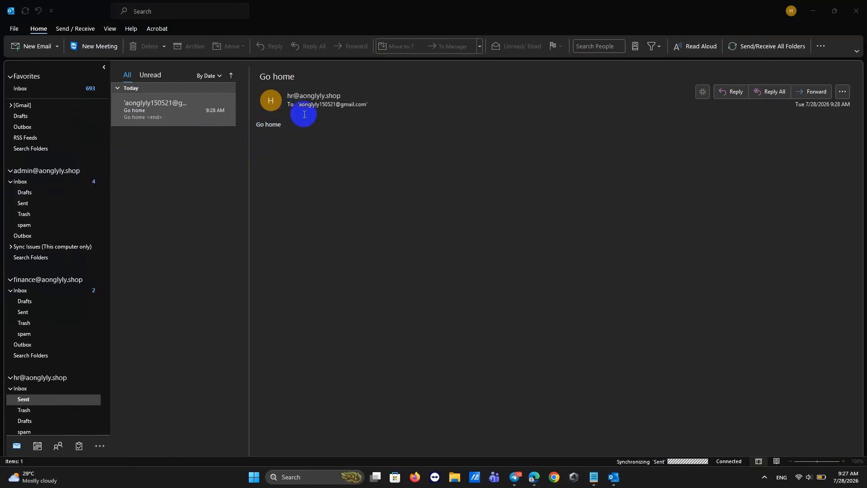
{"action": "left_click", "coordinate": [329, 165]}
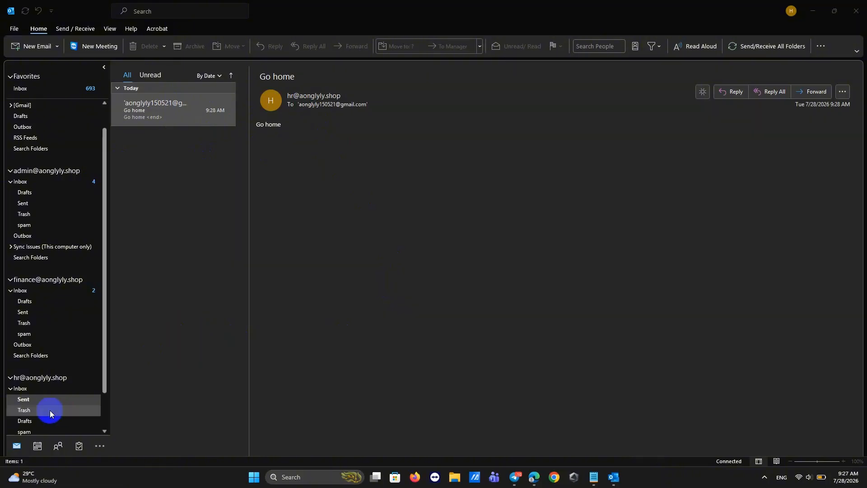
{"action": "left_click", "coordinate": [43, 400]}
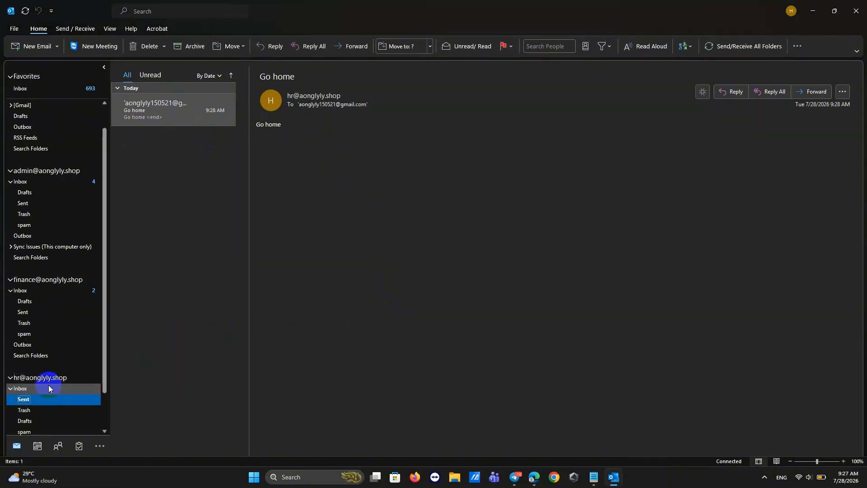
{"action": "left_click", "coordinate": [30, 380]}
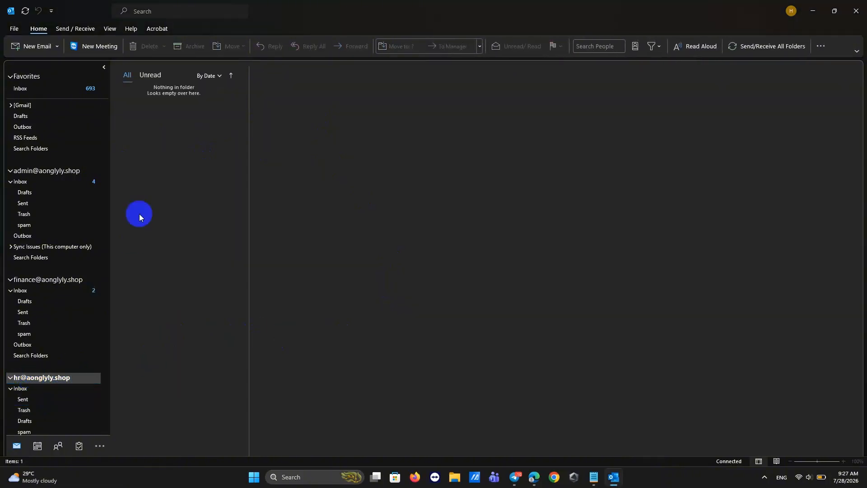
{"action": "left_click", "coordinate": [31, 400]}
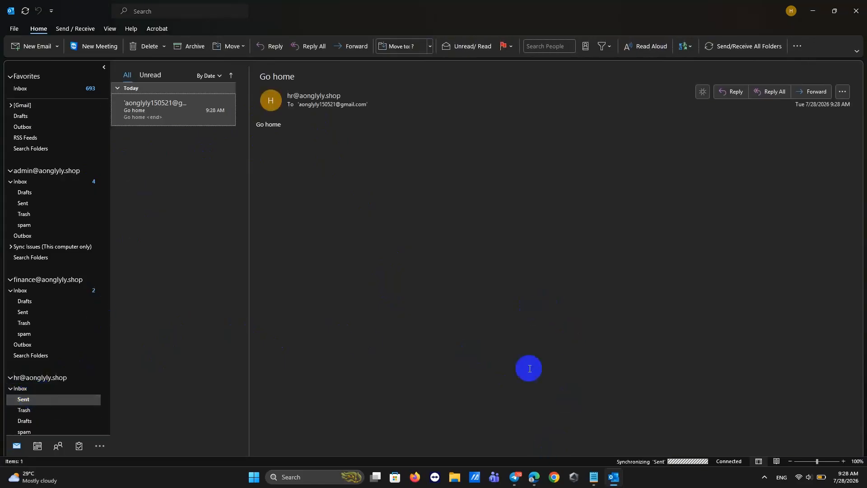
In Gmail's Spam folder, mark hr's 'Go home' message as Not spam and return to Inbox.
{"action": "left_click", "coordinate": [534, 478]}
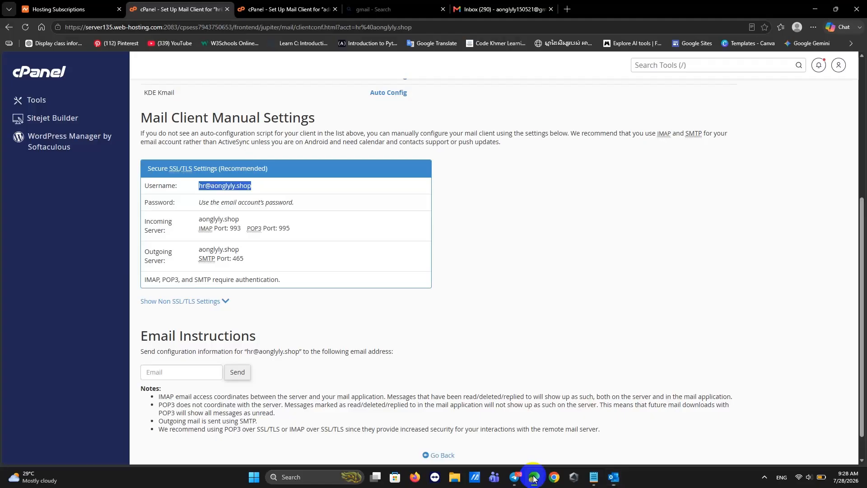
{"action": "left_click", "coordinate": [497, 9]}
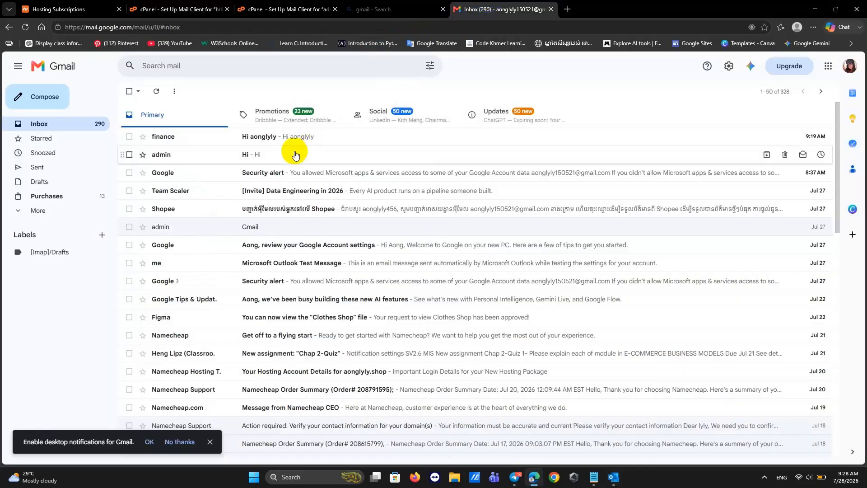
{"action": "left_click", "coordinate": [25, 210]}
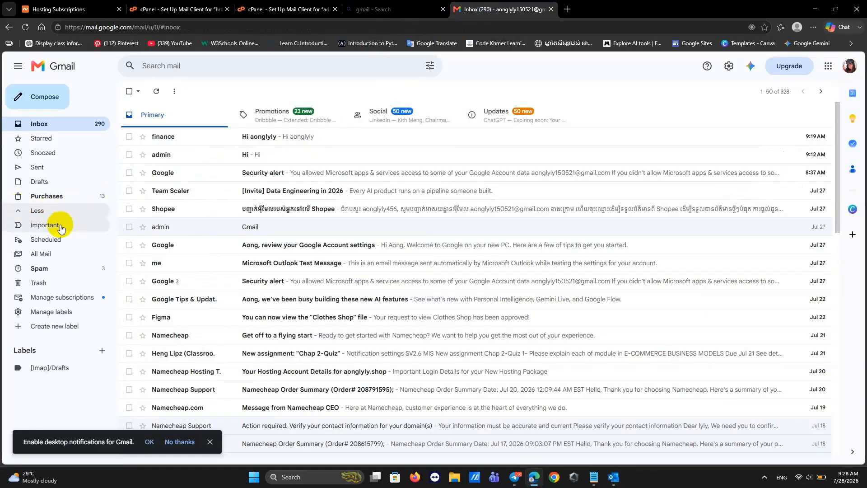
{"action": "left_click", "coordinate": [36, 268]}
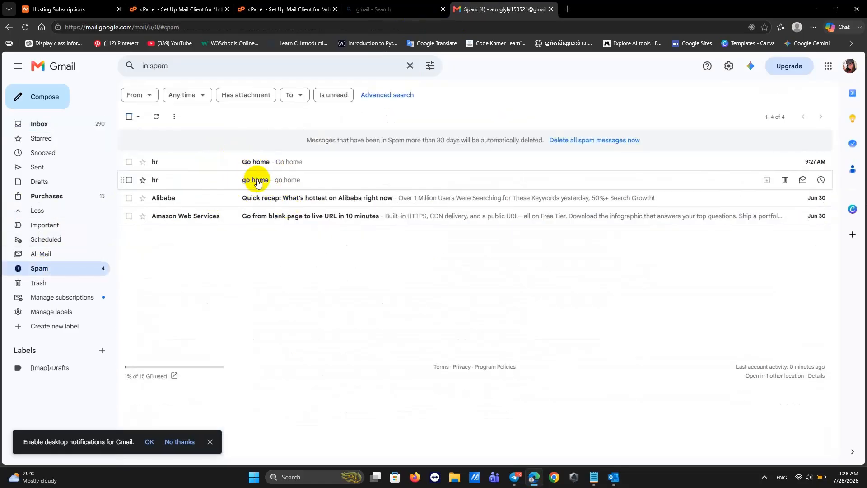
{"action": "right_click", "coordinate": [246, 161]}
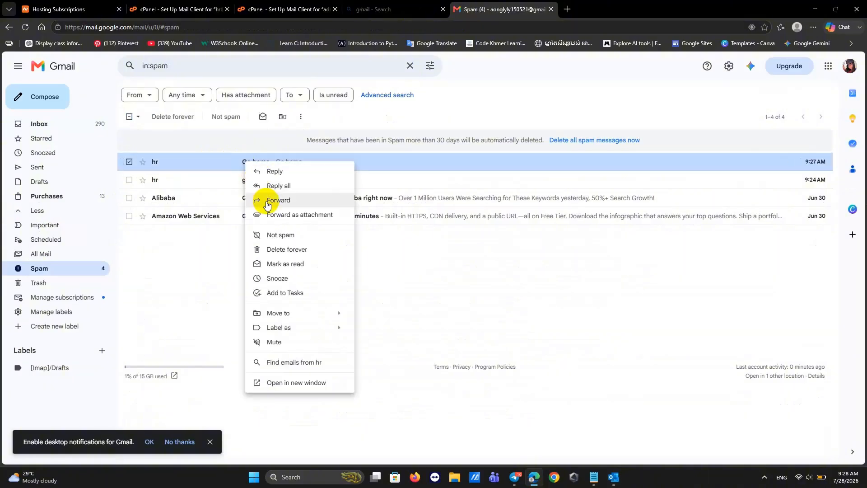
{"action": "left_click", "coordinate": [269, 235]}
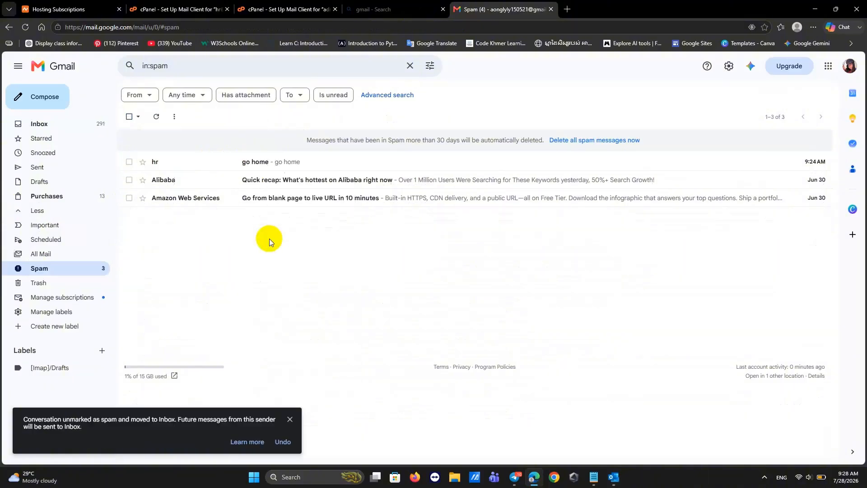
{"action": "left_click", "coordinate": [18, 124]}
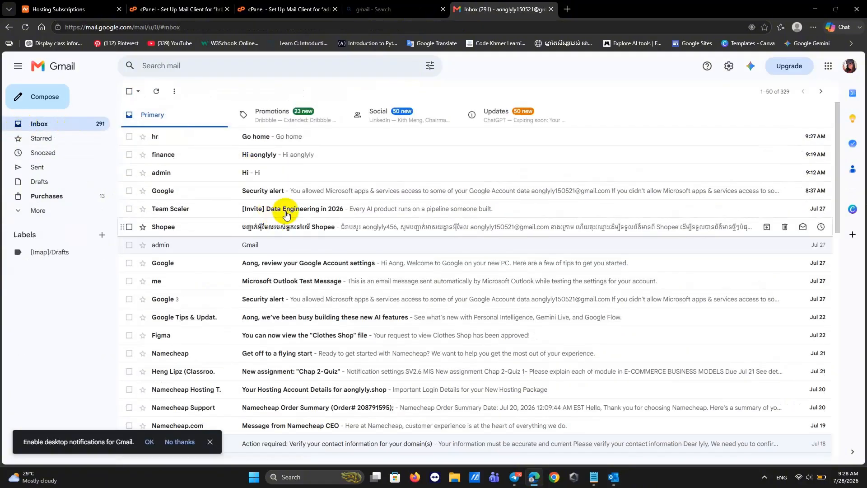
Briefly check Outlook, then switch to cPanel's hr mail client settings tab.
{"action": "left_click", "coordinate": [809, 8]}
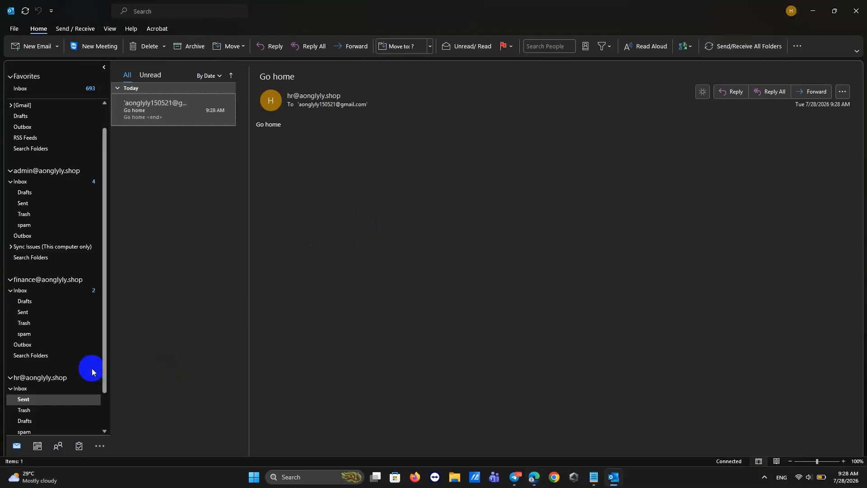
{"action": "scroll", "coordinate": [60, 353], "scroll_direction": "down", "scroll_amount": 2}
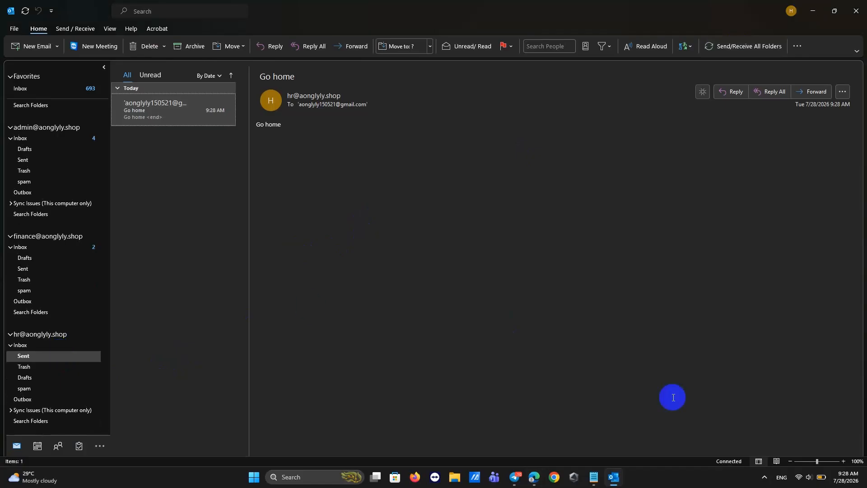
{"action": "left_click", "coordinate": [535, 477]}
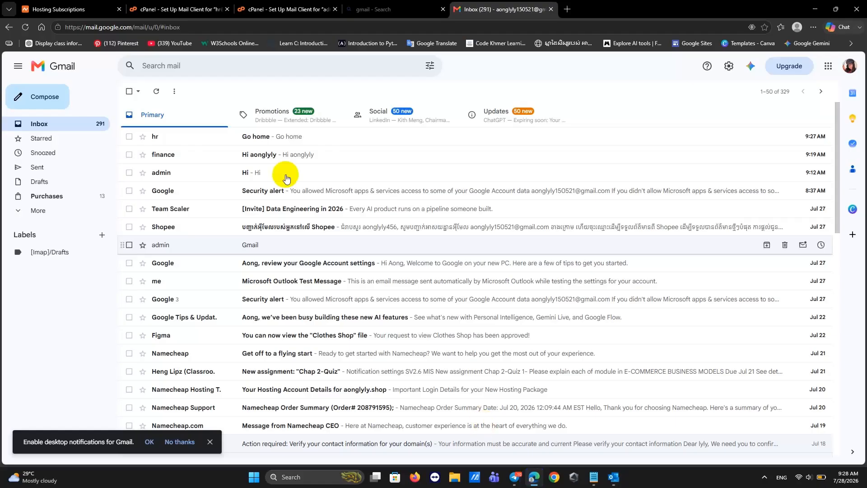
{"action": "left_click", "coordinate": [149, 6]}
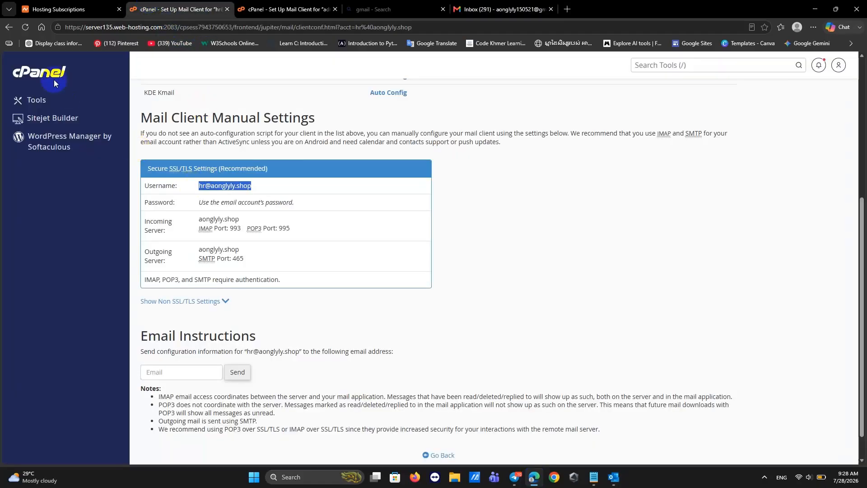
{"action": "left_click", "coordinate": [8, 27]}
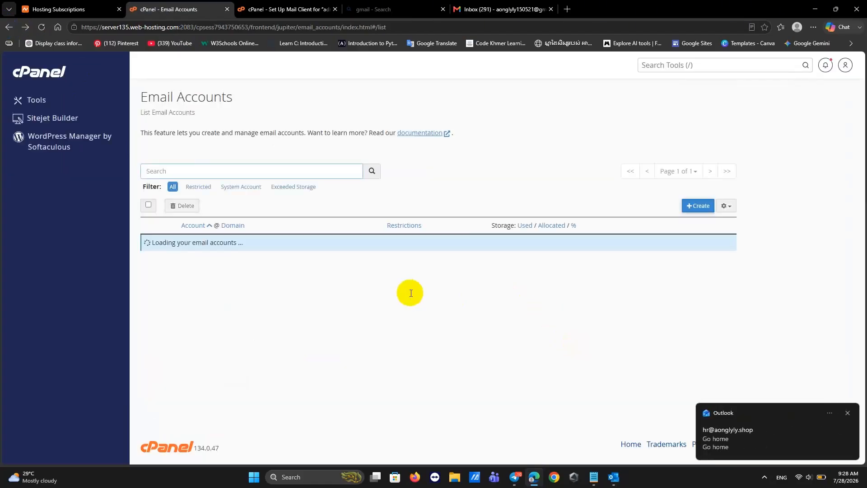
{"action": "left_click", "coordinate": [689, 208]}
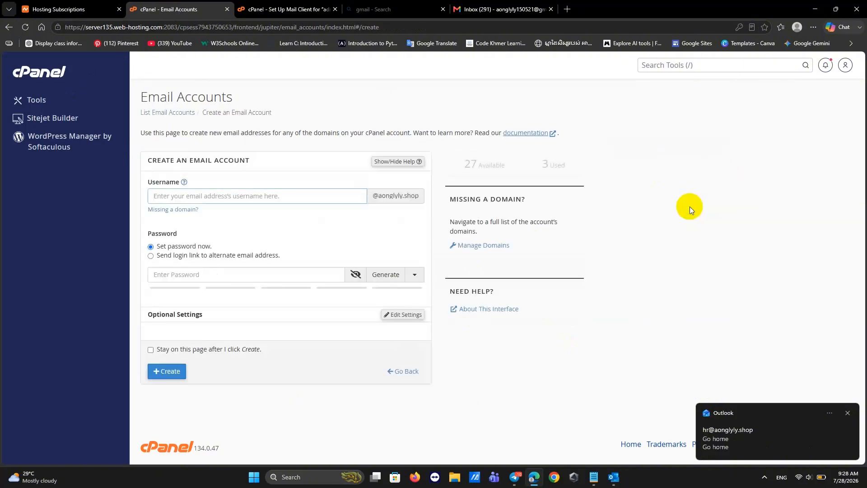
{"action": "left_click", "coordinate": [850, 468]}
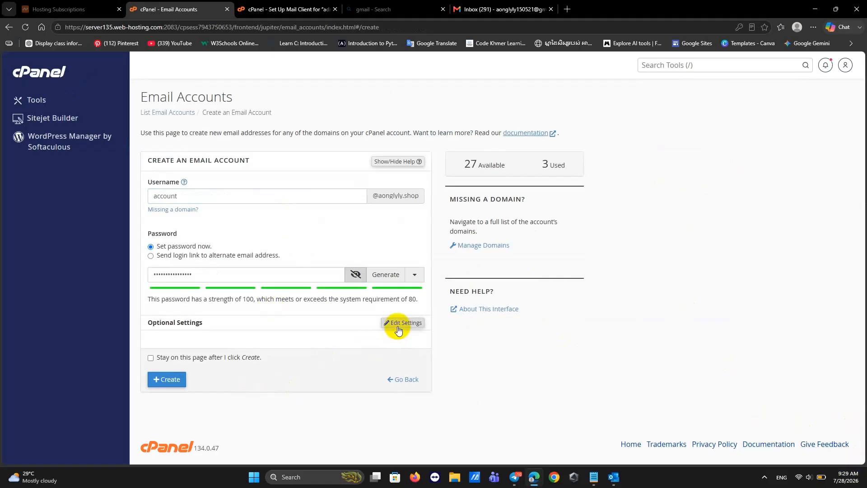
{"action": "left_click", "coordinate": [398, 323]}
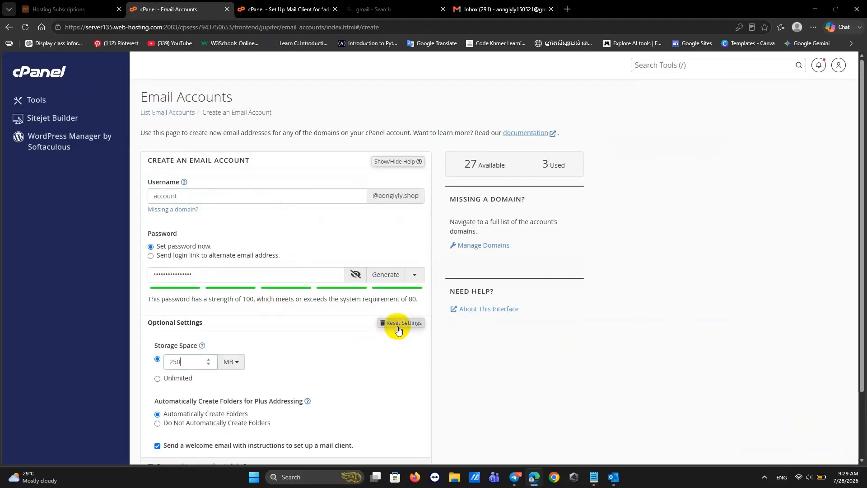
{"action": "scroll", "coordinate": [359, 249], "scroll_direction": "down", "scroll_amount": 2}
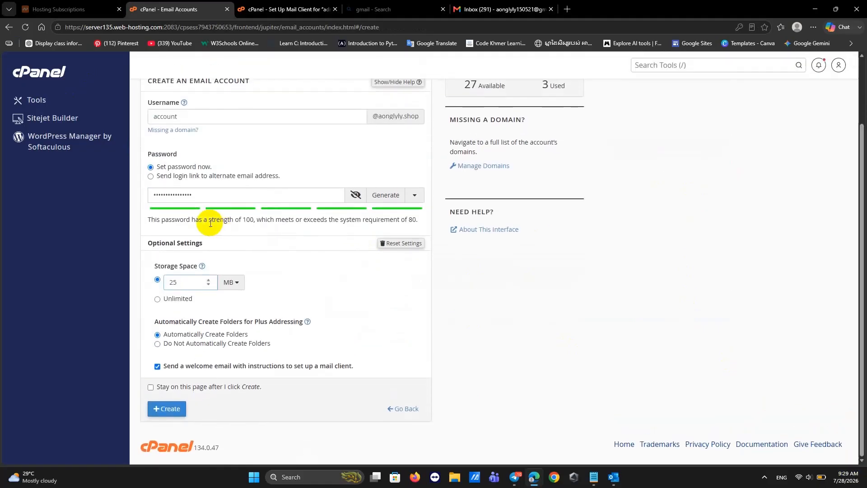
{"action": "type", "text": "500"}
{"action": "left_click", "coordinate": [166, 409]}
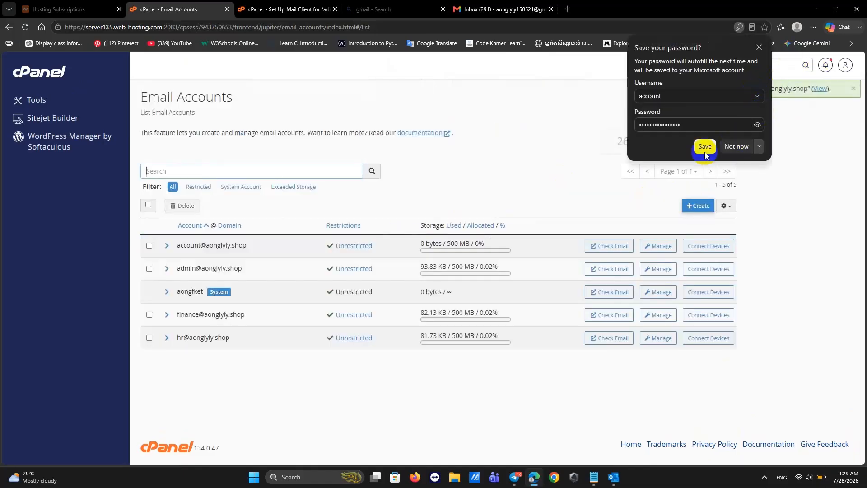
Save its password in the browser, view its Connect Devices settings and select the username.
{"action": "left_click", "coordinate": [705, 146]}
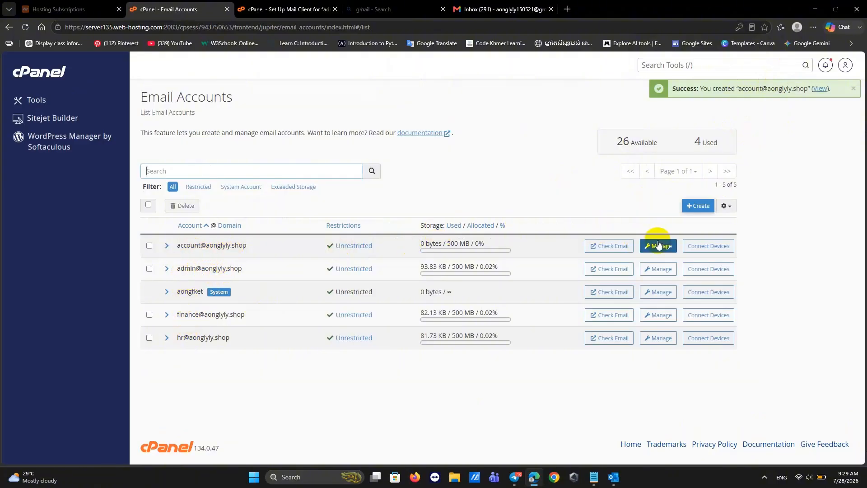
{"action": "left_click", "coordinate": [698, 250]}
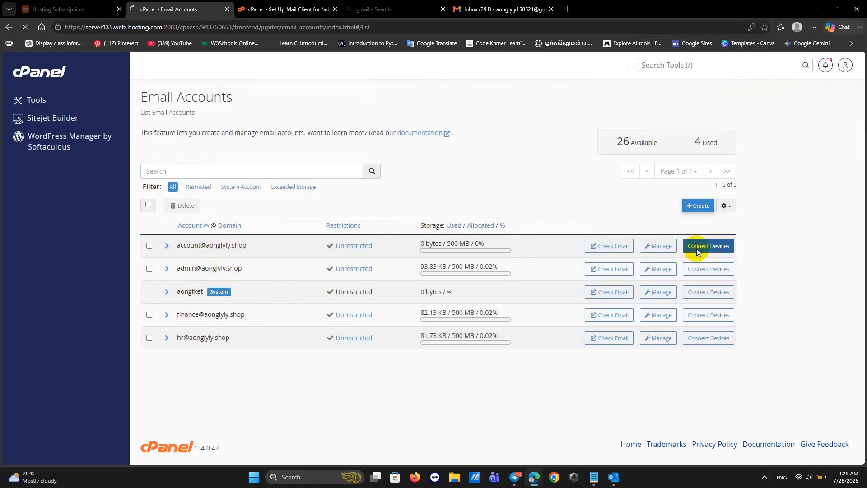
{"action": "scroll", "coordinate": [290, 375], "scroll_direction": "down", "scroll_amount": 3}
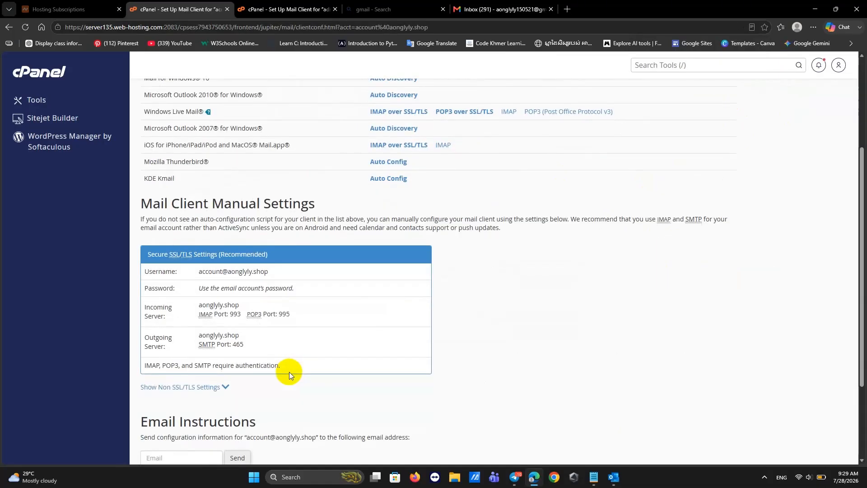
{"action": "left_click_drag", "start_coordinate": [271, 273], "coordinate": [199, 275]}
{"action": "key", "text": "ctrl+c"}
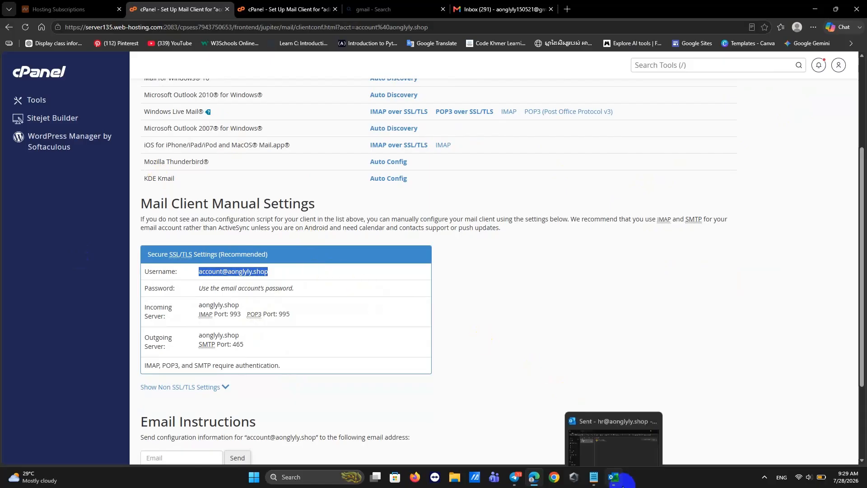
{"action": "left_click", "coordinate": [613, 475]}
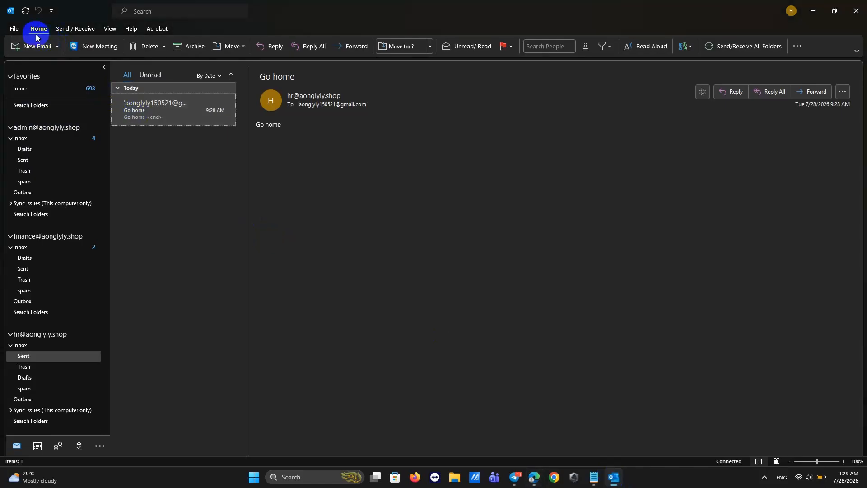
Add the 'account' mailbox as a new IMAP account in Outlook with its address and password.
{"action": "left_click", "coordinate": [14, 29]}
{"action": "left_click", "coordinate": [116, 109]}
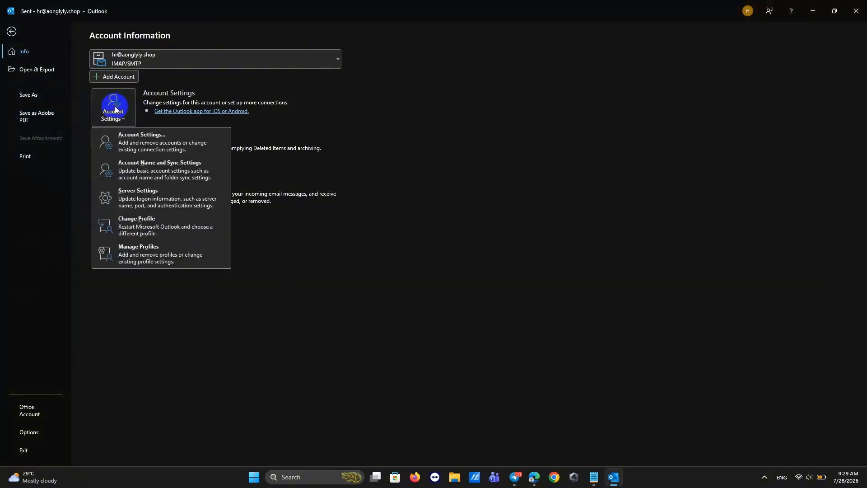
{"action": "left_click", "coordinate": [124, 142]}
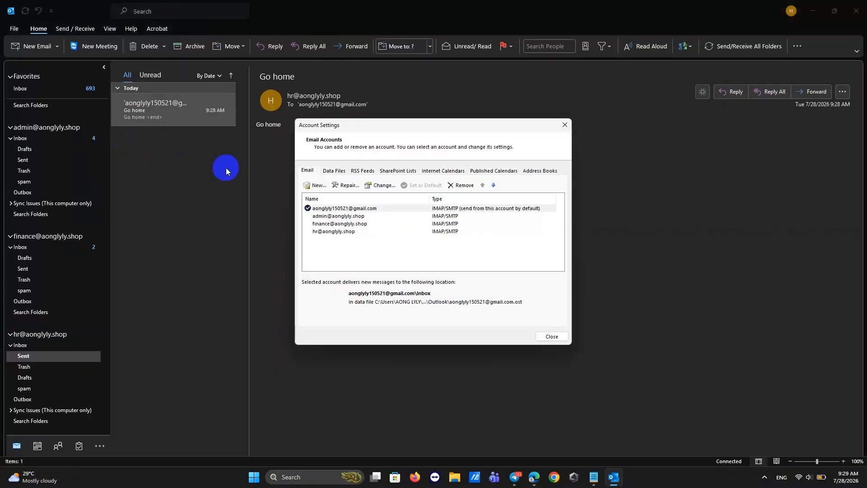
{"action": "left_click", "coordinate": [316, 185]}
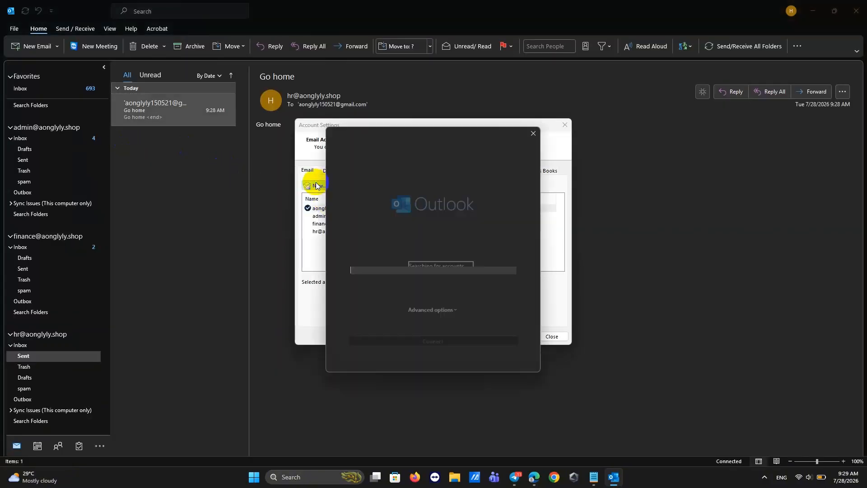
{"action": "key", "text": "ctrl+v"}
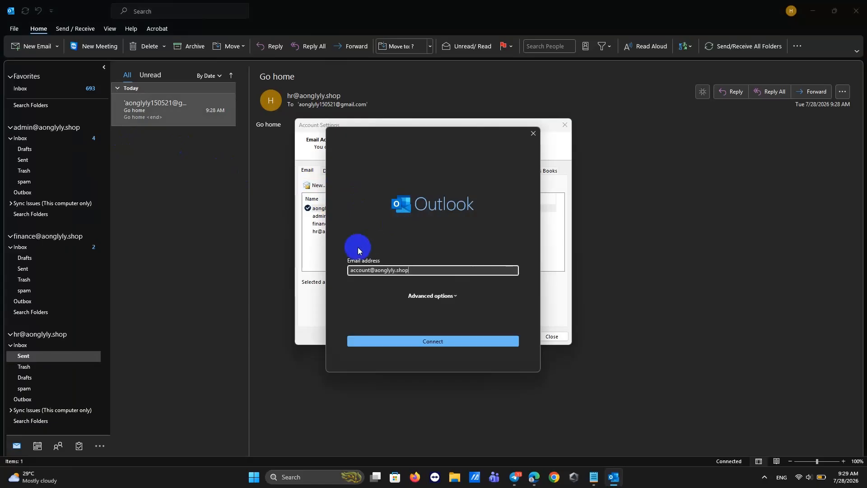
{"action": "left_click", "coordinate": [394, 344]}
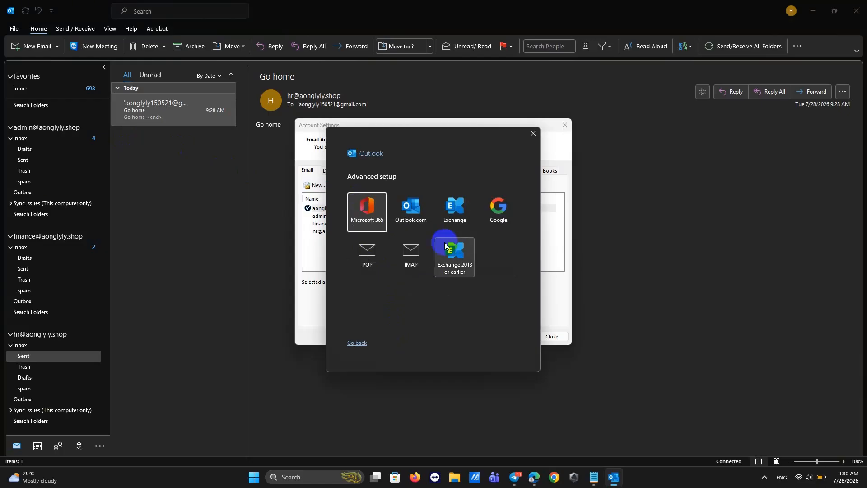
{"action": "left_click", "coordinate": [409, 247]}
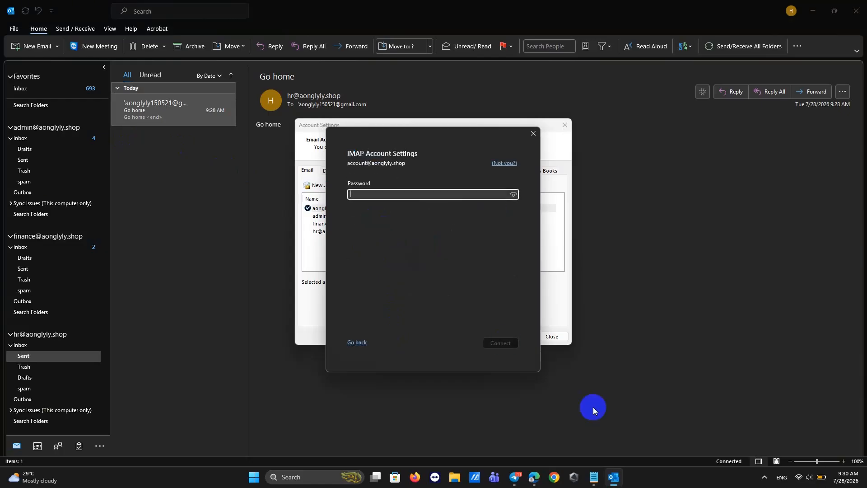
{"action": "key", "text": "ctrl+v"}
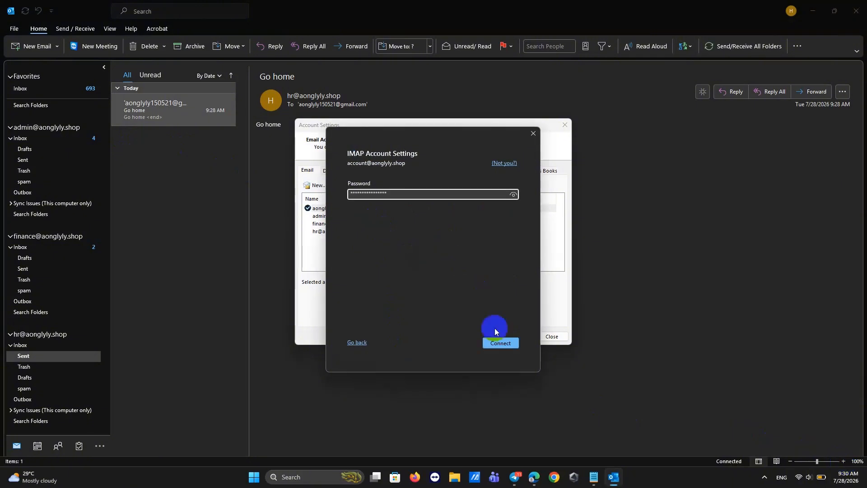
{"action": "left_click", "coordinate": [498, 347]}
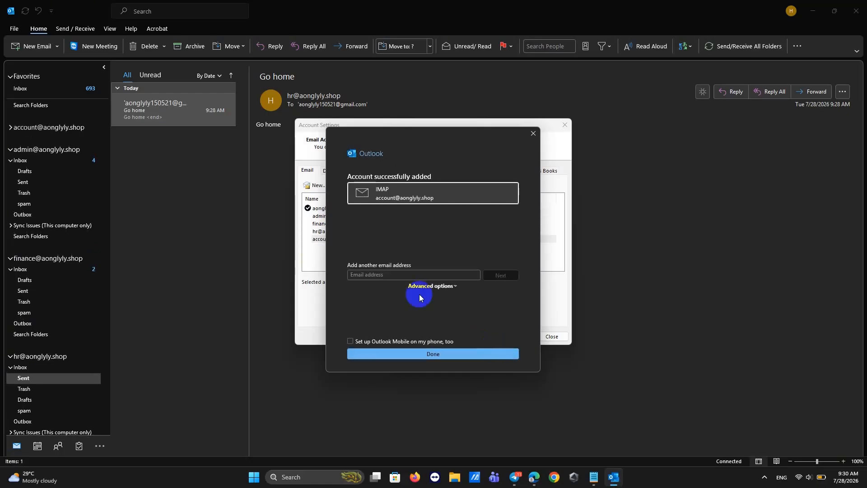
Reselect the mailbox username in cPanel, paste it into the add-another-address field, and finish setup.
{"action": "left_click", "coordinate": [534, 478]}
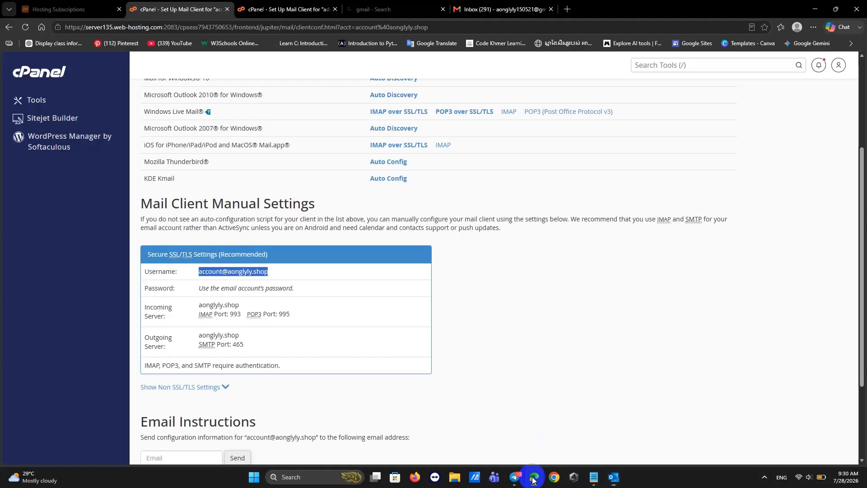
{"action": "left_click", "coordinate": [274, 272]}
{"action": "left_click_drag", "start_coordinate": [273, 272], "coordinate": [187, 275]}
{"action": "key", "text": "ctrl+c"}
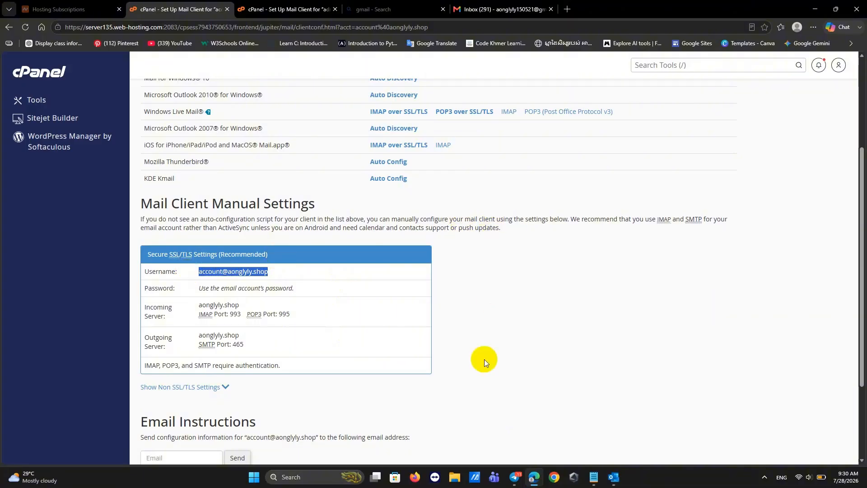
{"action": "left_click", "coordinate": [614, 477]}
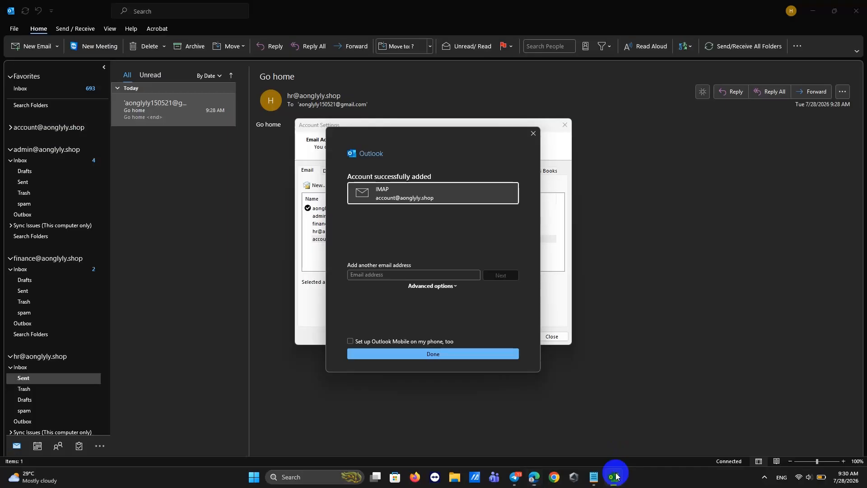
{"action": "left_click", "coordinate": [400, 276]}
{"action": "key", "text": "ctrl+v"}
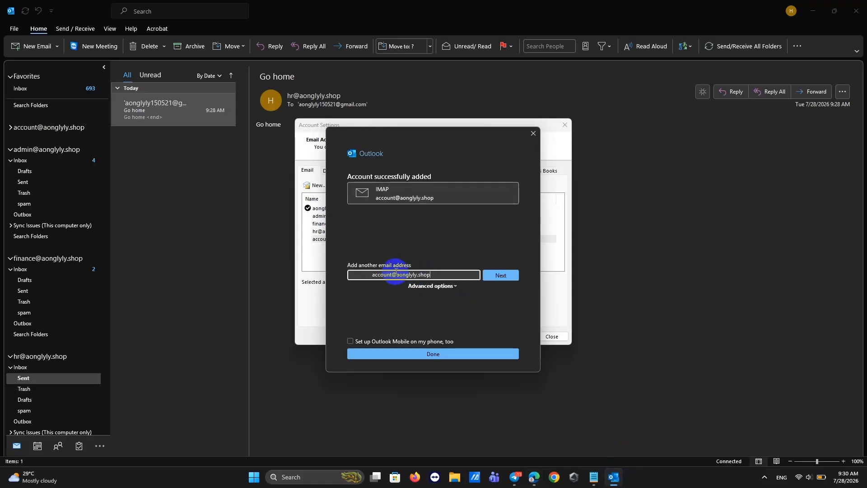
{"action": "left_click", "coordinate": [408, 362]}
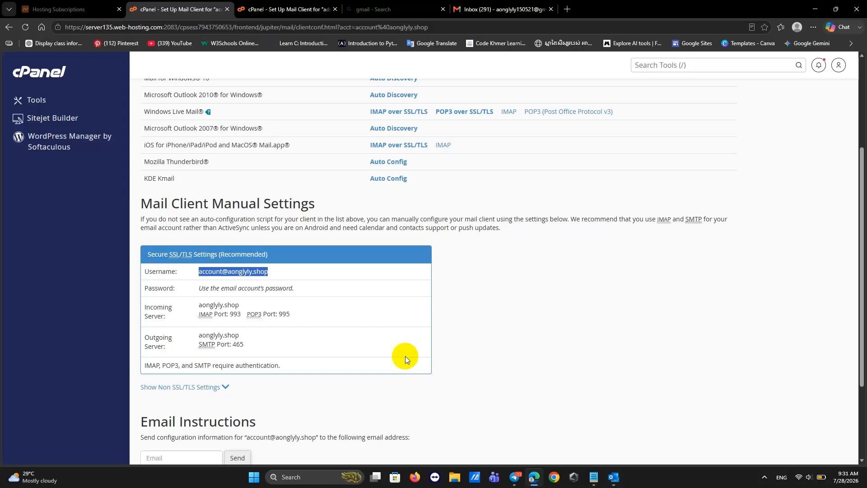
{"action": "left_click", "coordinate": [612, 476]}
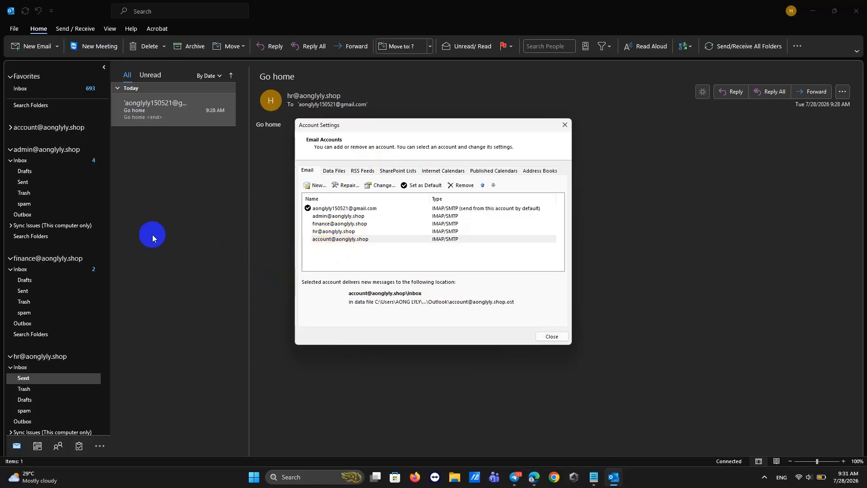
Close Account Settings and open the new account's Sent folder.
{"action": "left_click", "coordinate": [564, 126]}
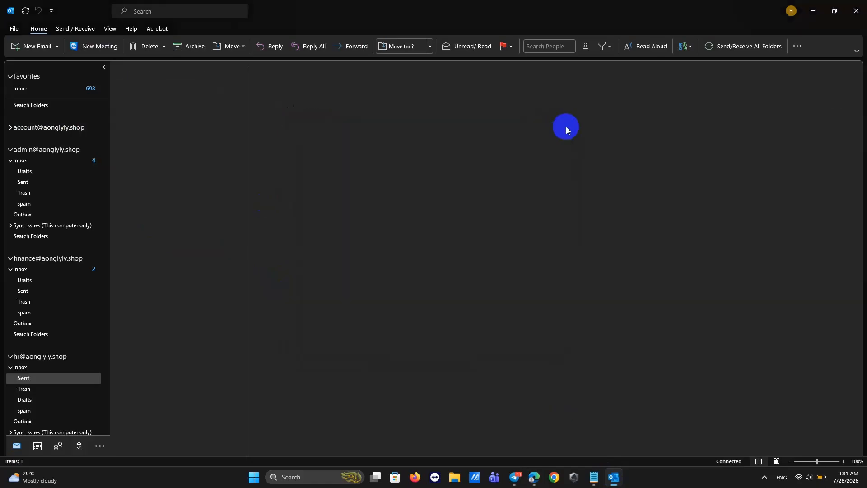
{"action": "scroll", "coordinate": [72, 321], "scroll_direction": "down", "scroll_amount": 2}
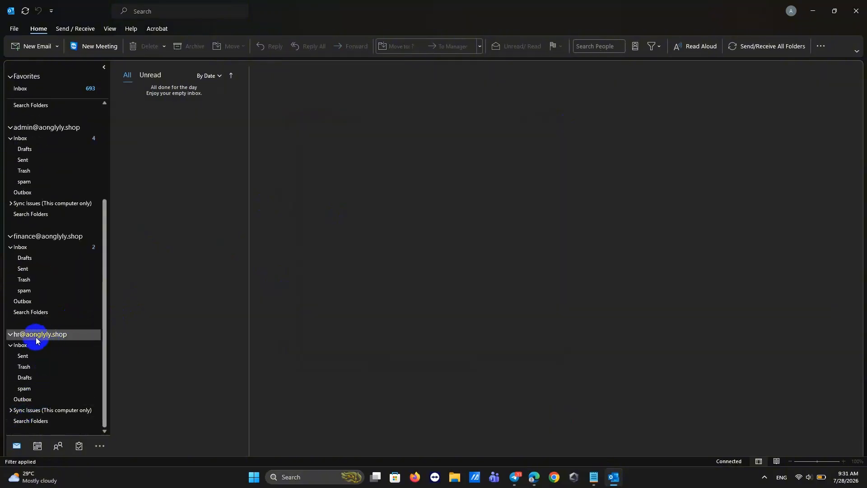
{"action": "scroll", "coordinate": [56, 294], "scroll_direction": "up", "scroll_amount": 2}
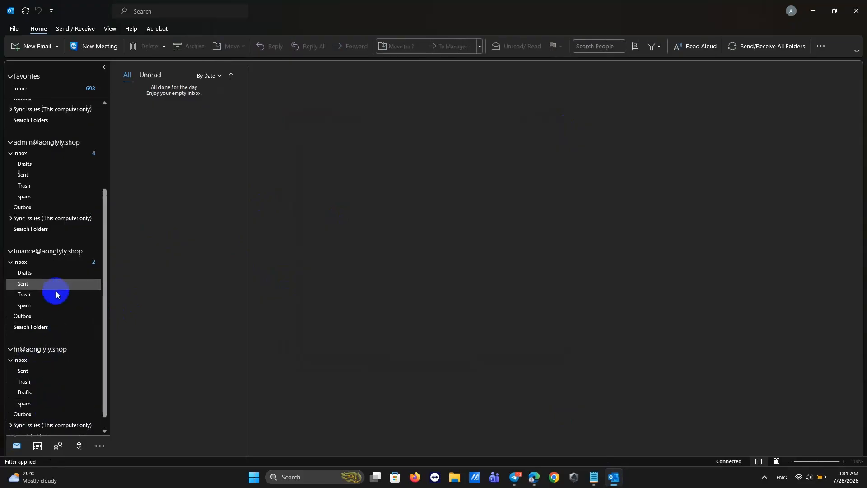
{"action": "scroll", "coordinate": [56, 291], "scroll_direction": "up", "scroll_amount": 4}
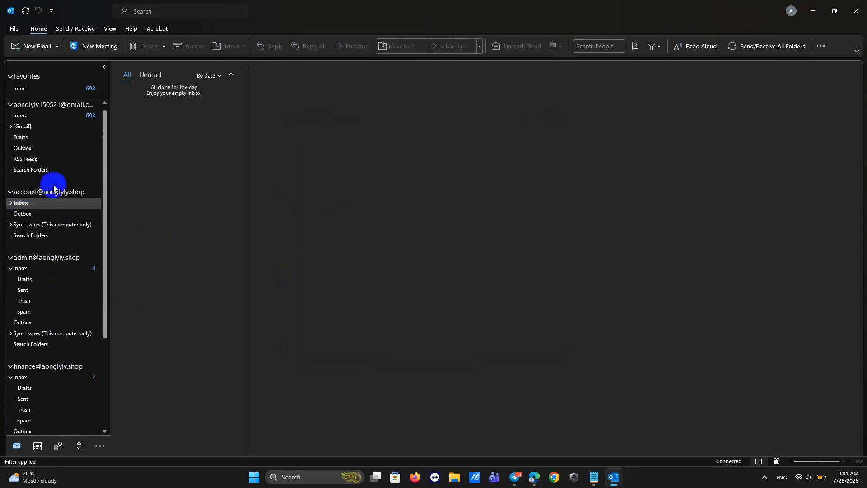
{"action": "left_click", "coordinate": [11, 204]}
{"action": "left_click", "coordinate": [23, 213]}
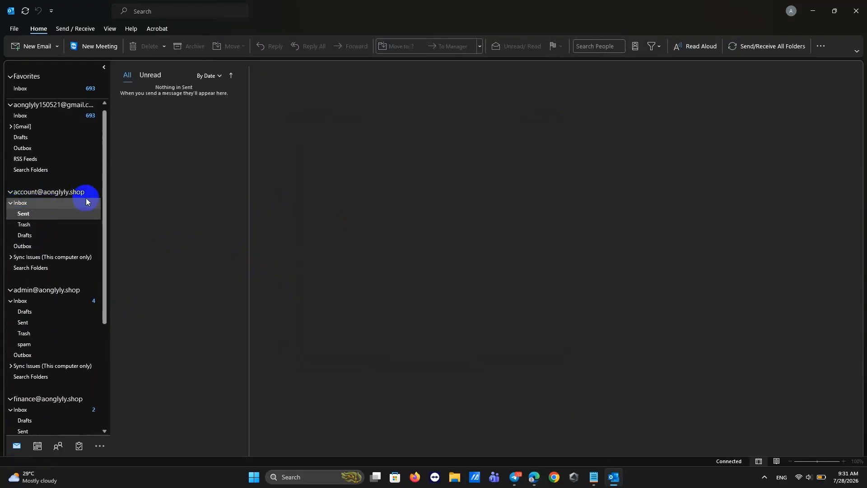
Send a 'Drink Water' test email to the Gmail address and check the Sent folder.
{"action": "left_click", "coordinate": [29, 48]}
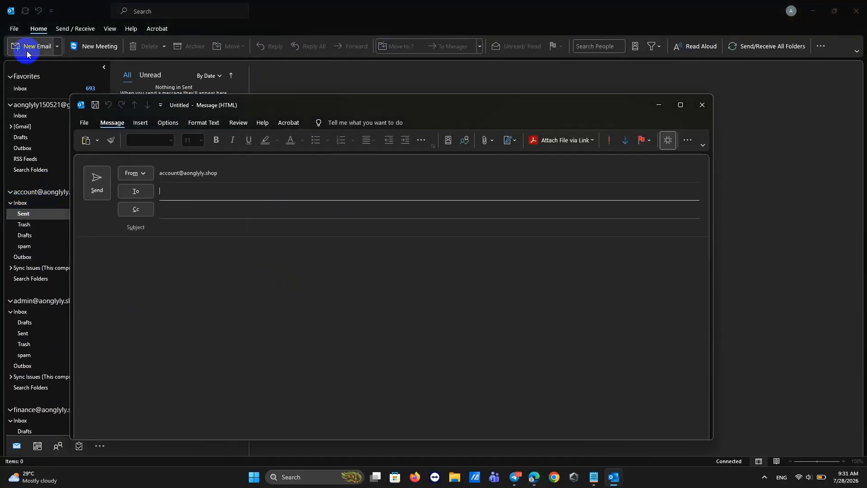
{"action": "left_click", "coordinate": [178, 192]}
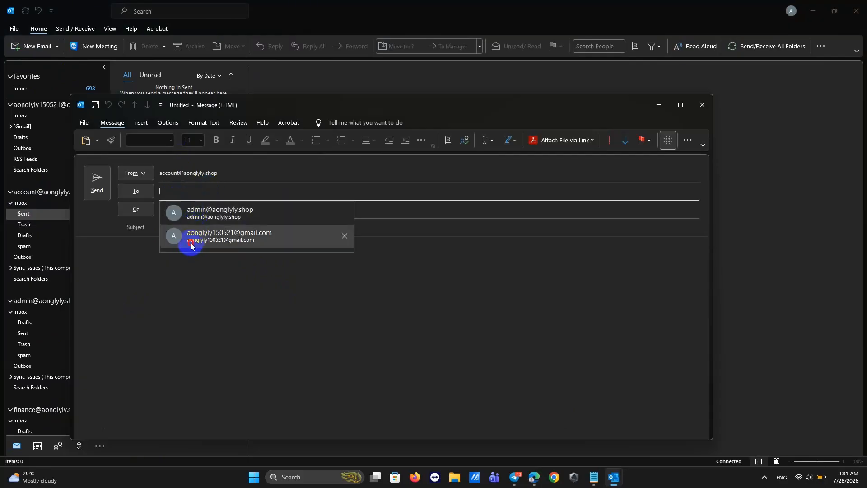
{"action": "left_click", "coordinate": [190, 241]}
{"action": "left_click", "coordinate": [170, 230]}
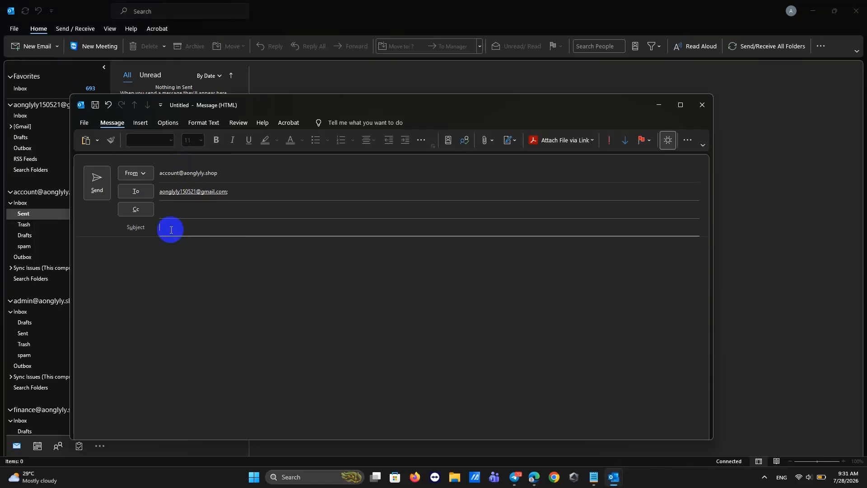
{"action": "type", "text": "D"}
{"action": "type", "text": "o U wa"}
{"action": "key", "text": "BackSpace"}
{"action": "key", "text": "BackSpace"}
{"action": "key", "text": "BackSpace"}
{"action": "key", "text": "BackSpace"}
{"action": "key", "text": "BackSpace"}
{"action": "key", "text": "BackSpace"}
{"action": "type", "text": "Drink "}
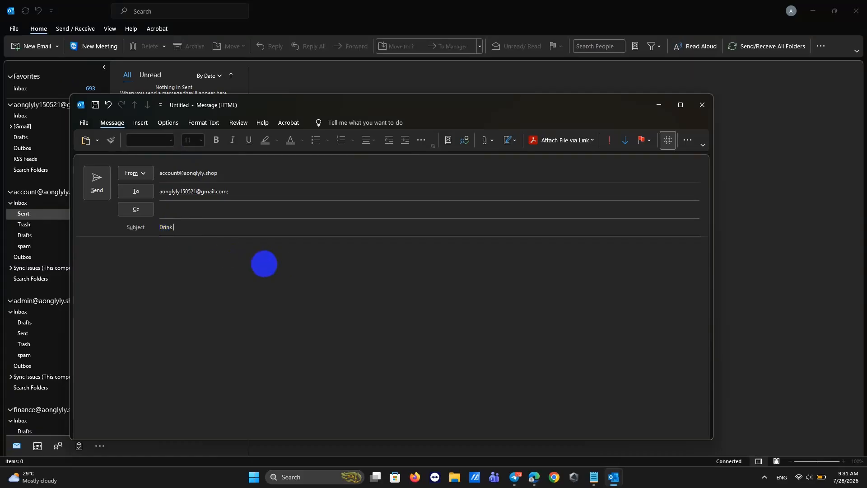
{"action": "type", "text": "Water"}
{"action": "left_click", "coordinate": [98, 186]}
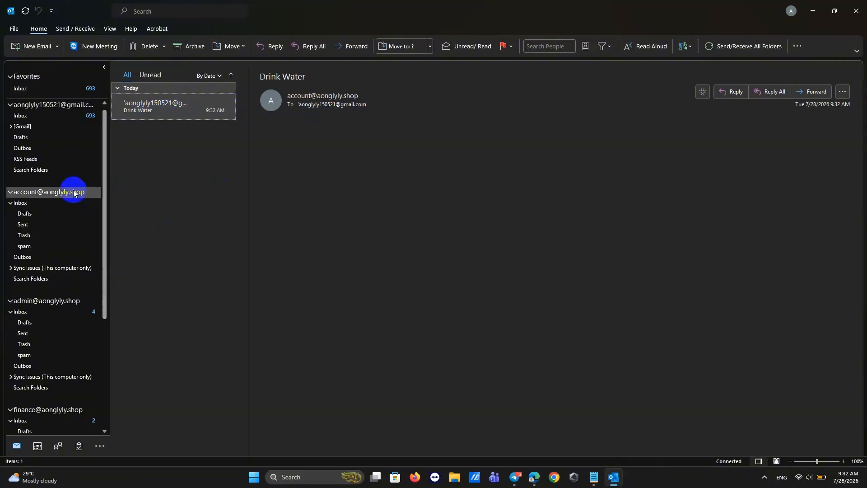
{"action": "left_click", "coordinate": [36, 227]}
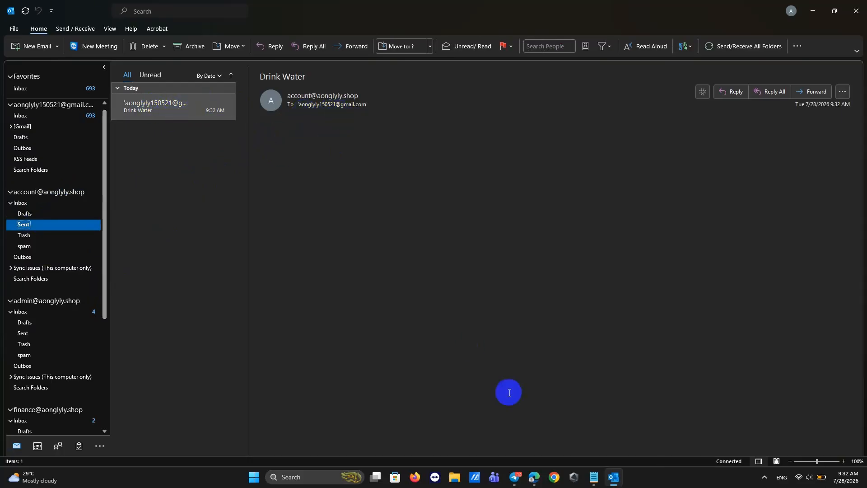
{"action": "left_click", "coordinate": [536, 477]}
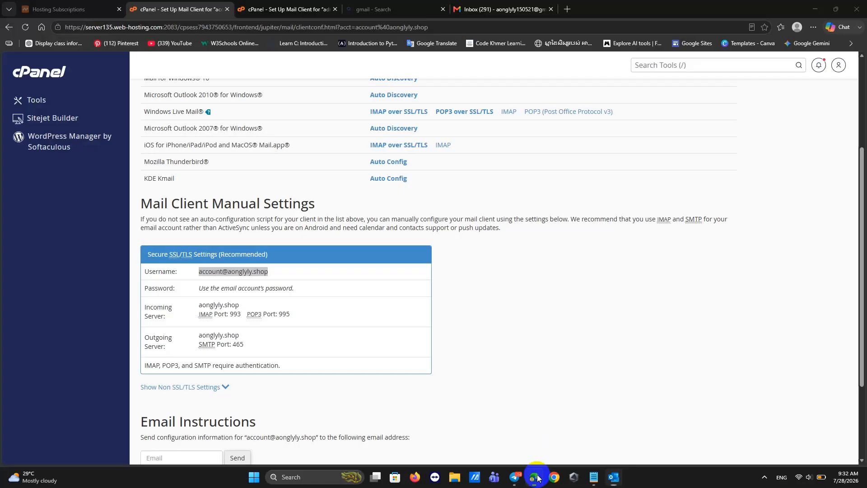
{"action": "left_click", "coordinate": [472, 9]}
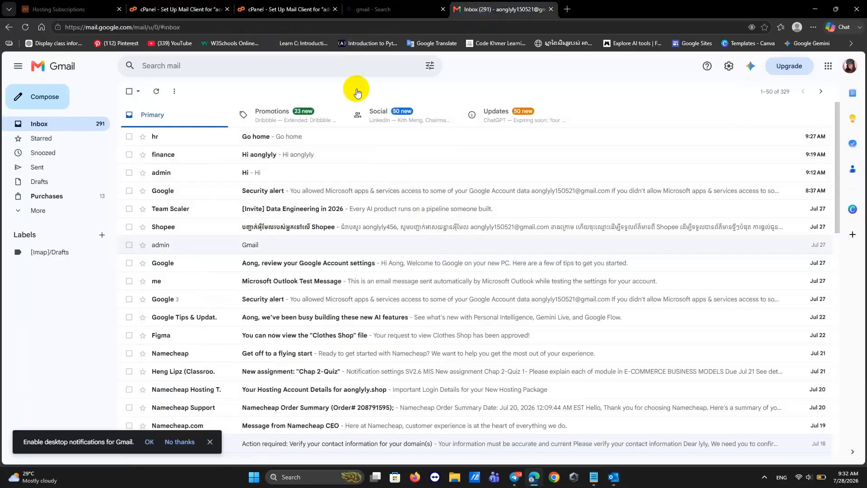
{"action": "left_click", "coordinate": [34, 211]}
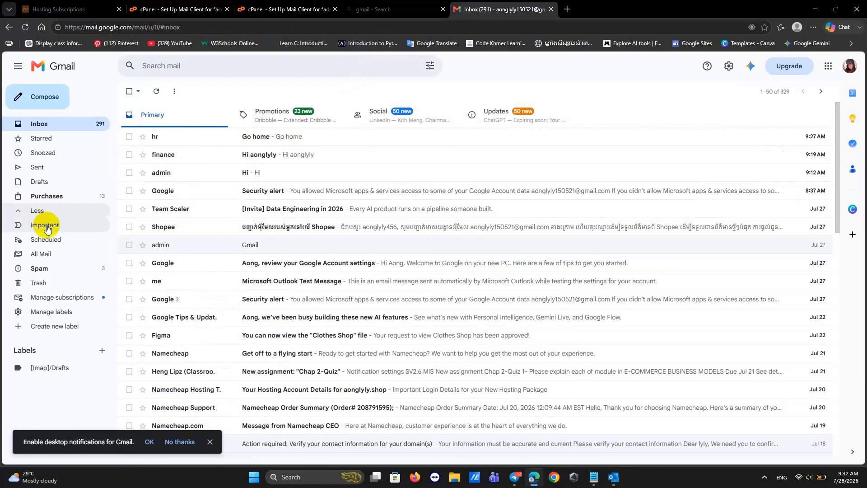
{"action": "left_click", "coordinate": [40, 269]}
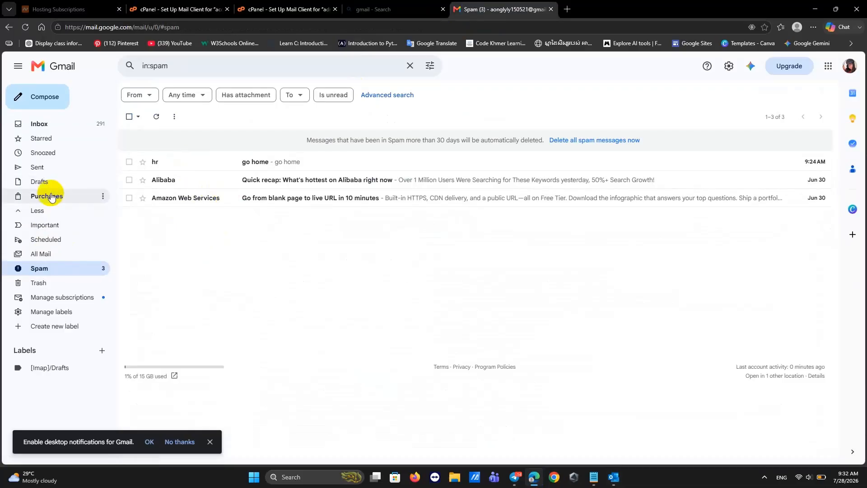
{"action": "left_click", "coordinate": [39, 125]}
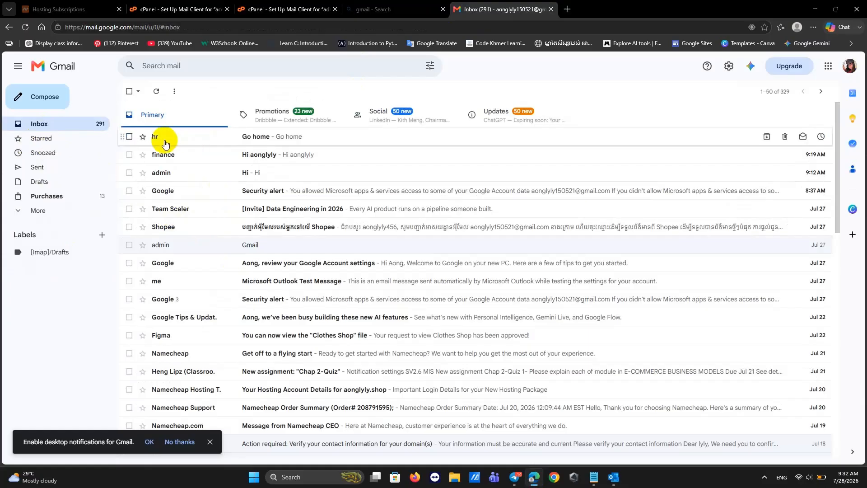
{"action": "left_click", "coordinate": [620, 476]}
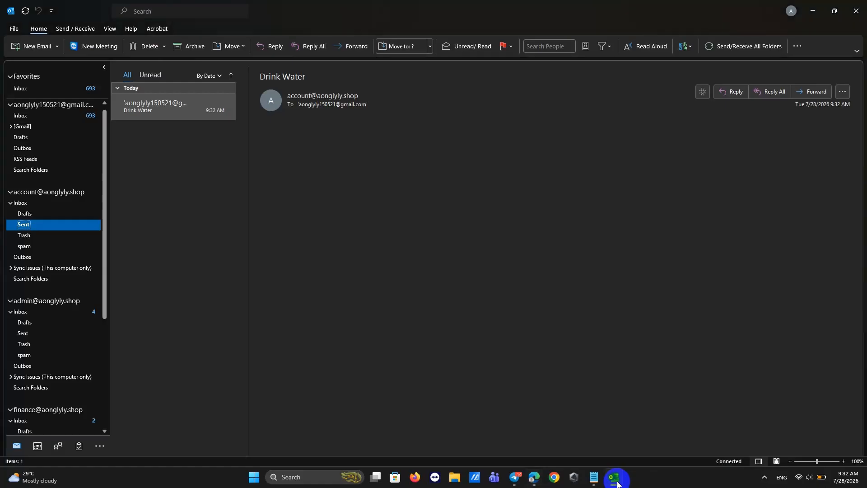
Review the sent Drink Water message and select the new account's folders.
{"action": "left_click", "coordinate": [169, 109]}
{"action": "mouse_move", "coordinate": [278, 108]}
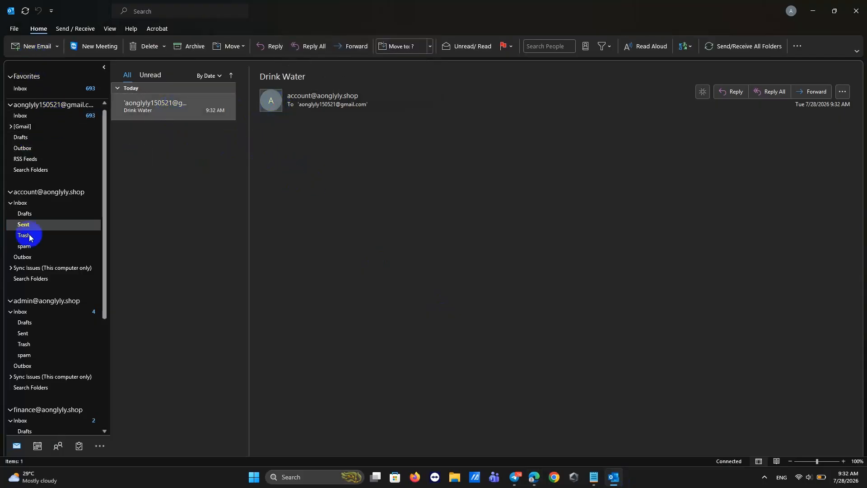
{"action": "left_click", "coordinate": [37, 198]}
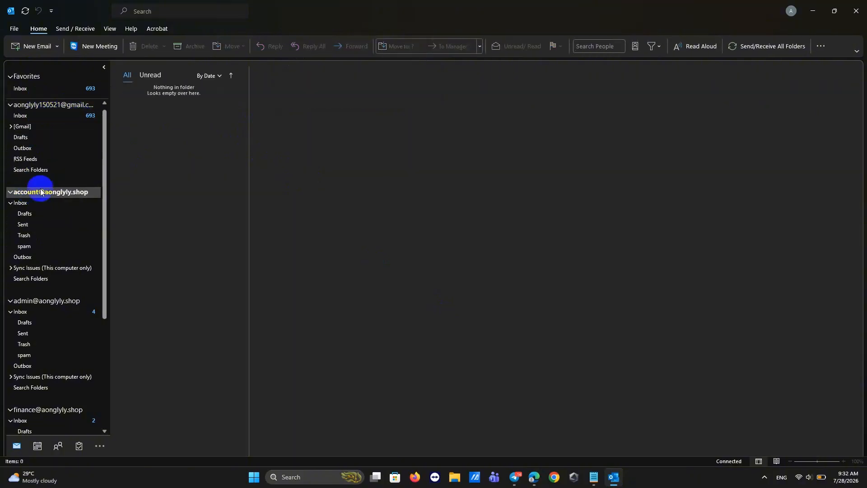
{"action": "left_click", "coordinate": [25, 225]}
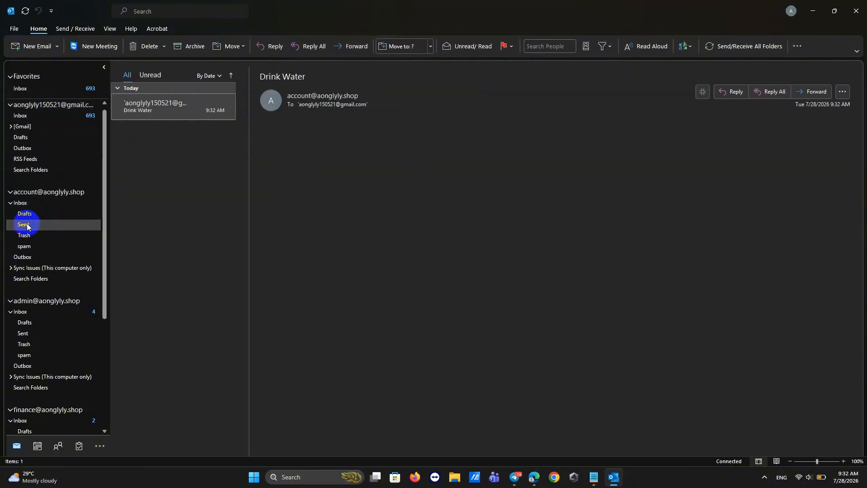
{"action": "left_click", "coordinate": [30, 192]}
Start a new email to the Gmail address with subject 'Drink Orange'.
{"action": "left_click", "coordinate": [19, 50]}
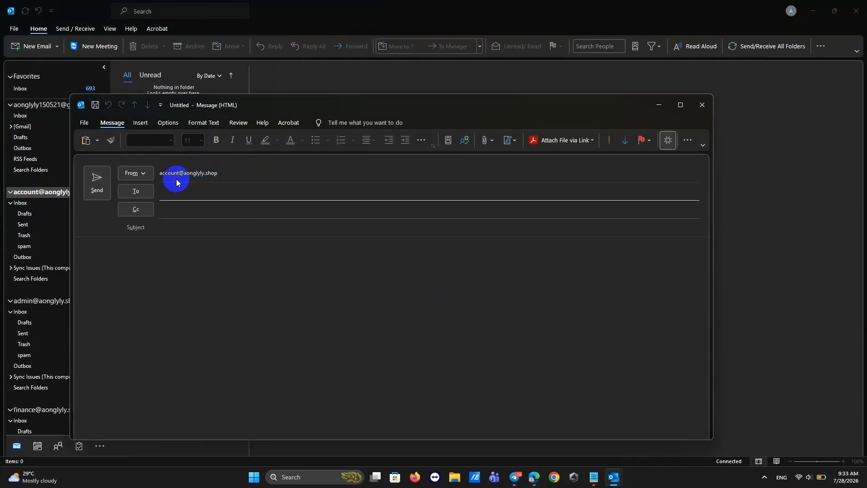
{"action": "left_click", "coordinate": [173, 189]}
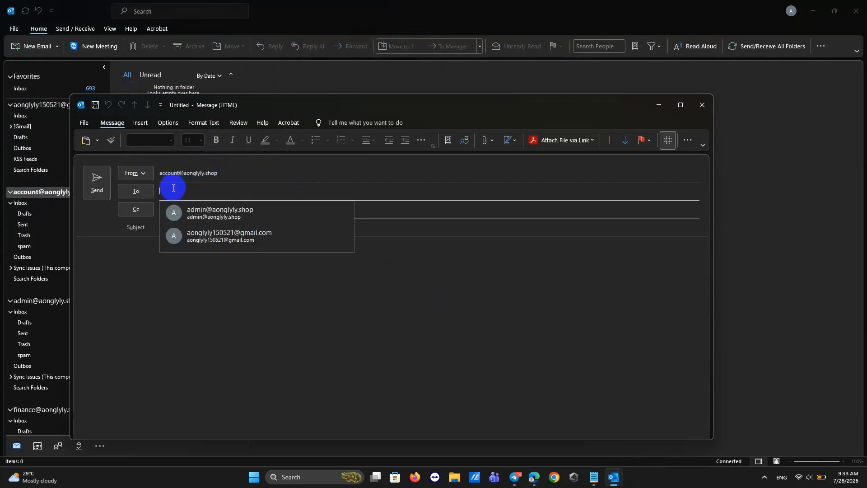
{"action": "left_click", "coordinate": [194, 235]}
{"action": "left_click", "coordinate": [178, 228]}
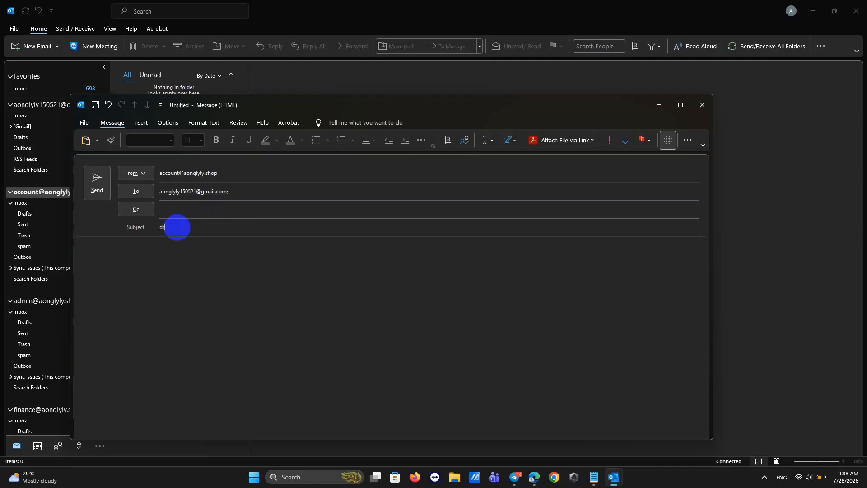
{"action": "type", "text": "drink"}
{"action": "key", "text": "BackSpace"}
{"action": "key", "text": "BackSpace"}
{"action": "key", "text": "BackSpace"}
{"action": "key", "text": "BackSpace"}
{"action": "key", "text": "BackSpace"}
{"action": "type", "text": "Pubb"}
{"action": "key", "text": "BackSpace"}
{"action": "key", "text": "BackSpace"}
{"action": "type", "text": "by"}
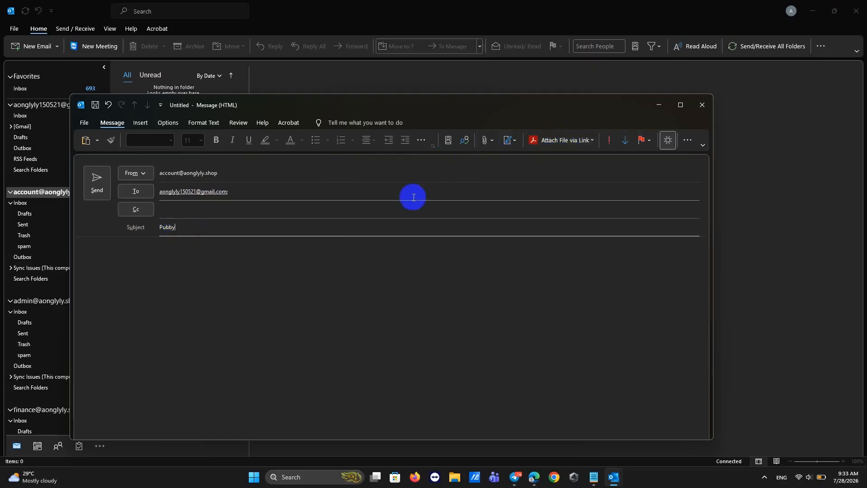
{"action": "key", "text": "BackSpace"}
{"action": "key", "text": "BackSpace"}
{"action": "key", "text": "BackSpace"}
{"action": "key", "text": "BackSpace"}
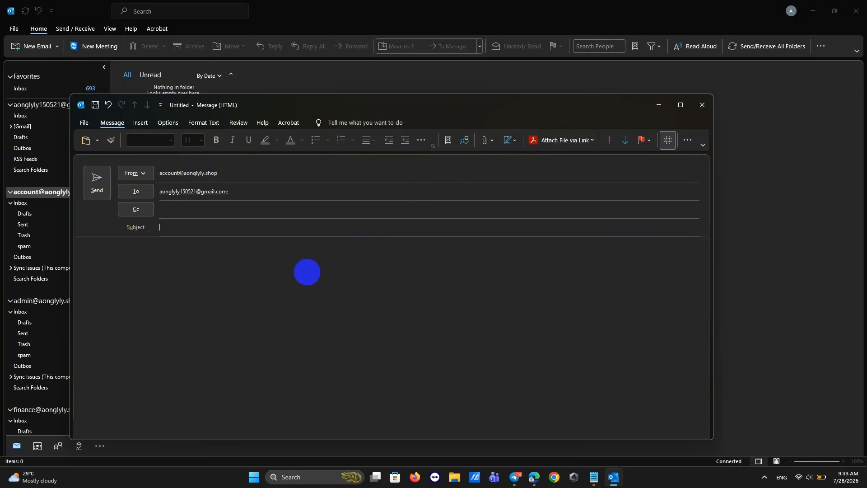
{"action": "type", "text": "Drink Orange"}
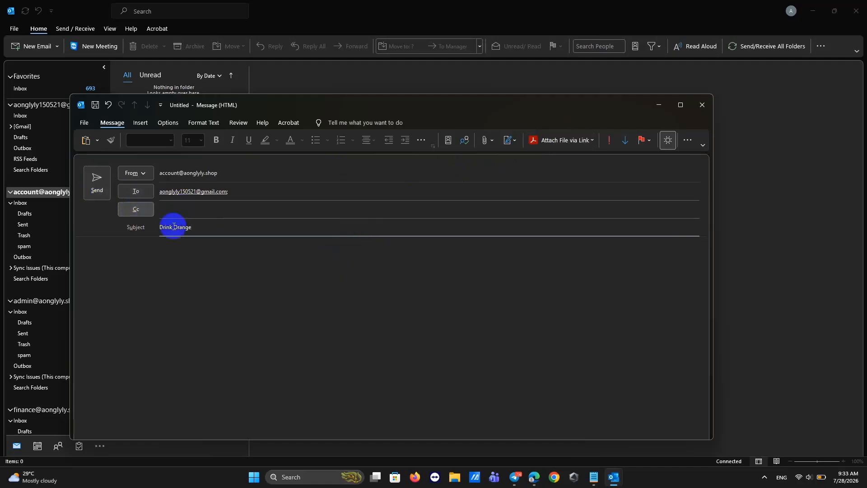
Put 'Drink Orange' in the body, send it, and open it in the Sent folder.
{"action": "left_click_drag", "start_coordinate": [206, 227], "coordinate": [138, 239]}
{"action": "key", "text": "ctrl+c"}
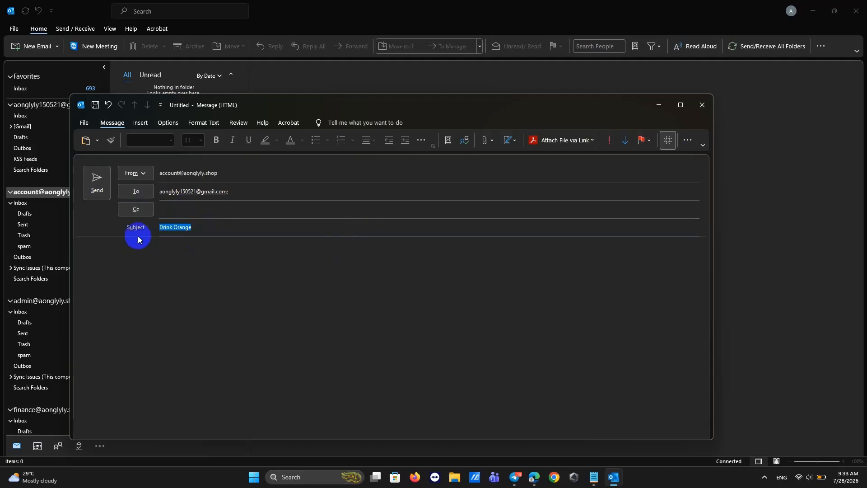
{"action": "left_click", "coordinate": [125, 258]}
{"action": "key", "text": "ctrl+v"}
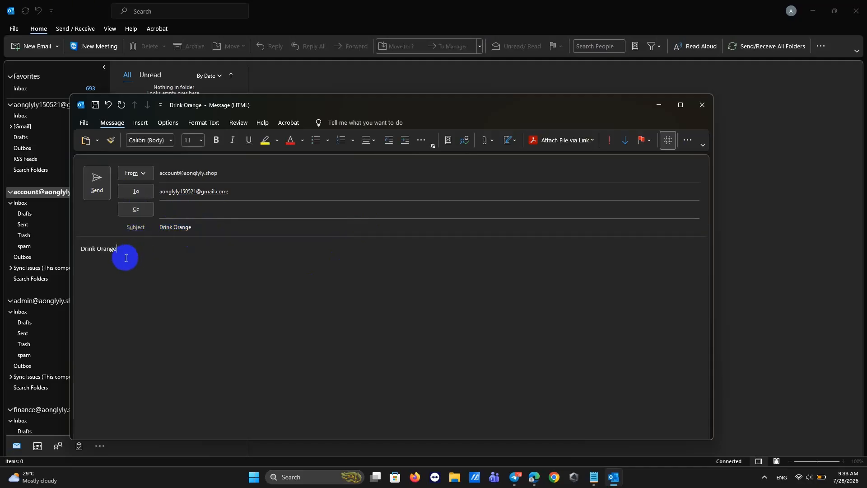
{"action": "left_click", "coordinate": [98, 182]}
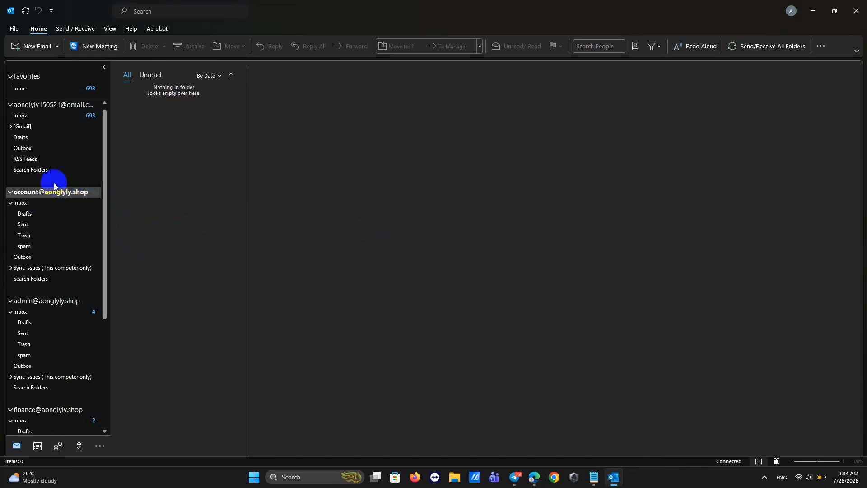
{"action": "left_click", "coordinate": [40, 226]}
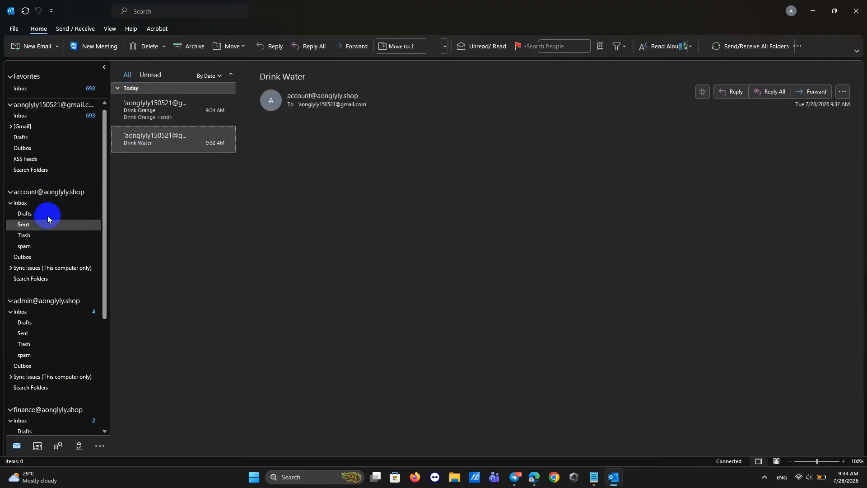
{"action": "left_click", "coordinate": [180, 117]}
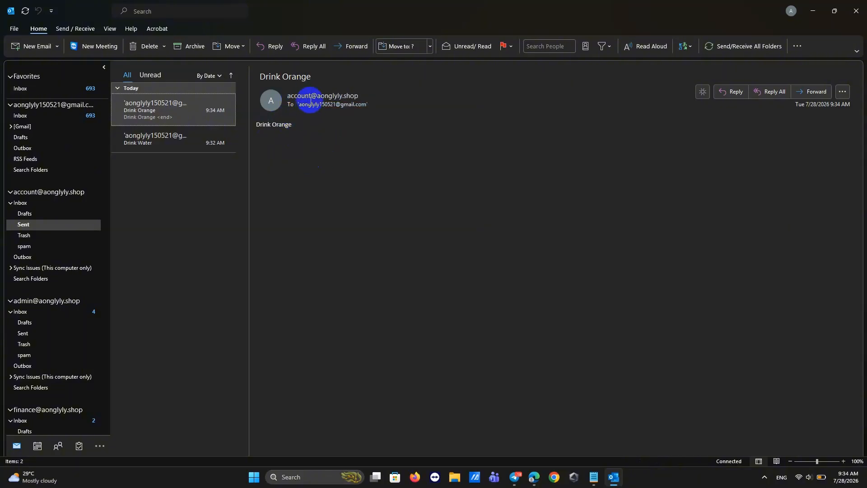
Open Gmail's Spam folder in the browser and reload it.
{"action": "left_click", "coordinate": [554, 477]}
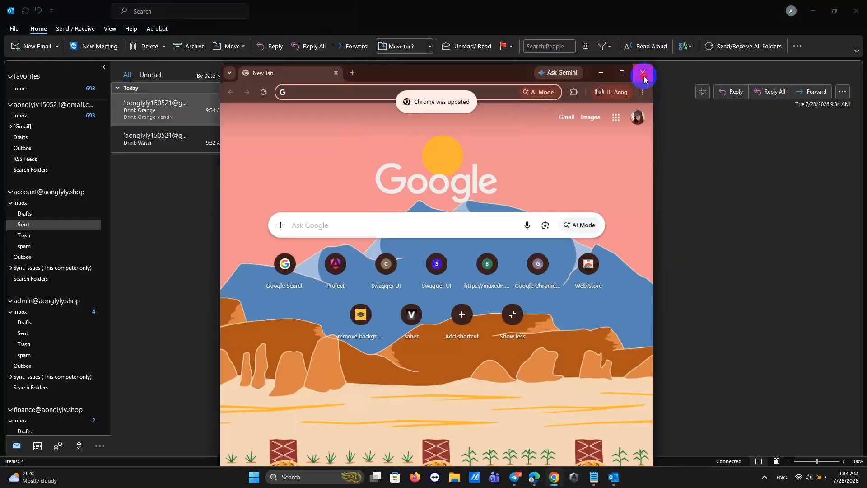
{"action": "left_click", "coordinate": [644, 75]}
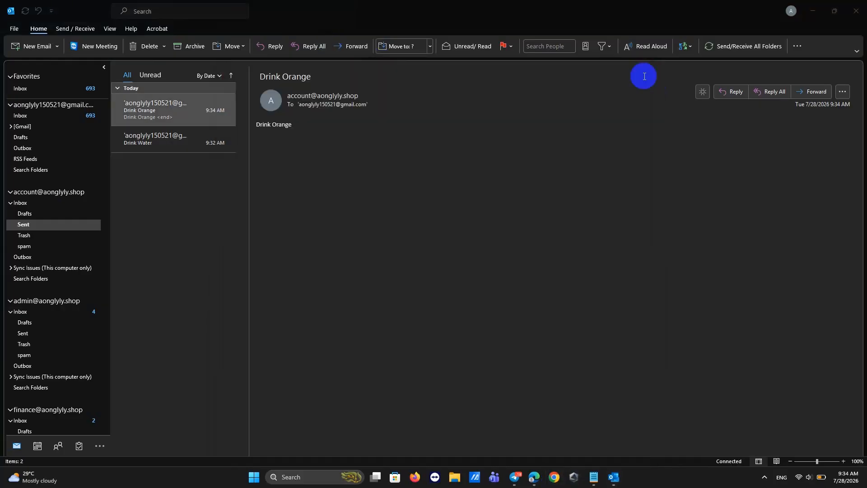
{"action": "left_click", "coordinate": [532, 482]}
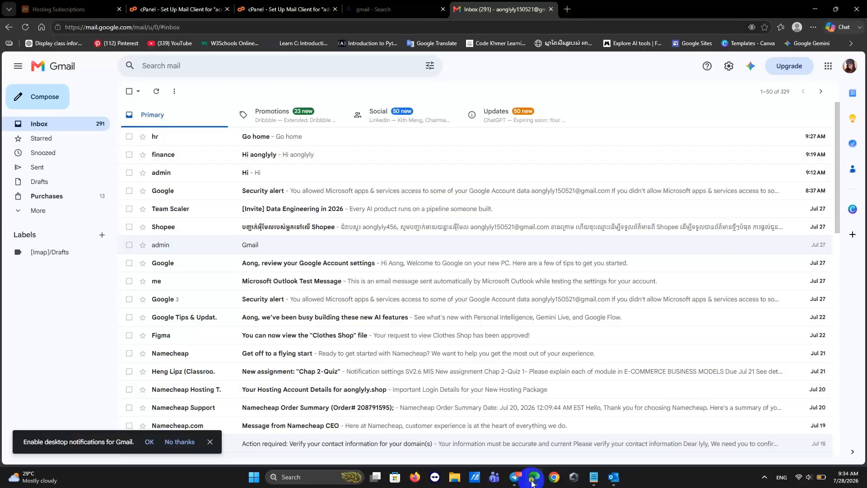
{"action": "left_click", "coordinate": [36, 211]}
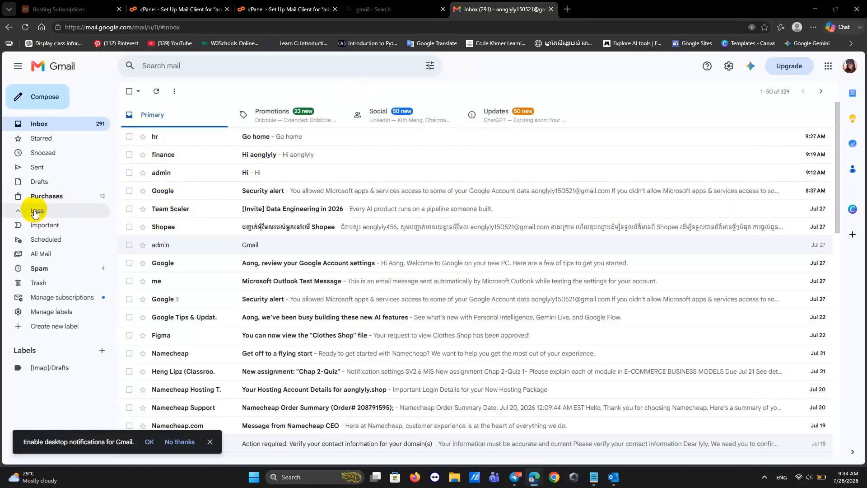
{"action": "left_click", "coordinate": [39, 268]}
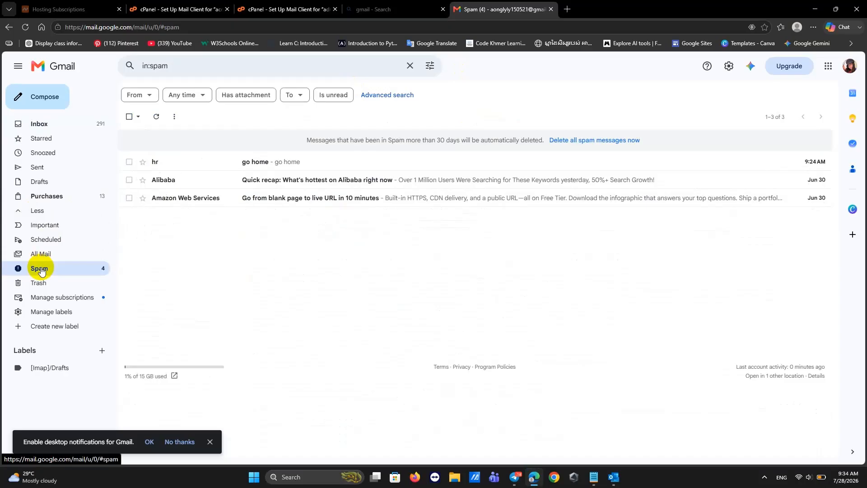
{"action": "left_click", "coordinate": [25, 29]}
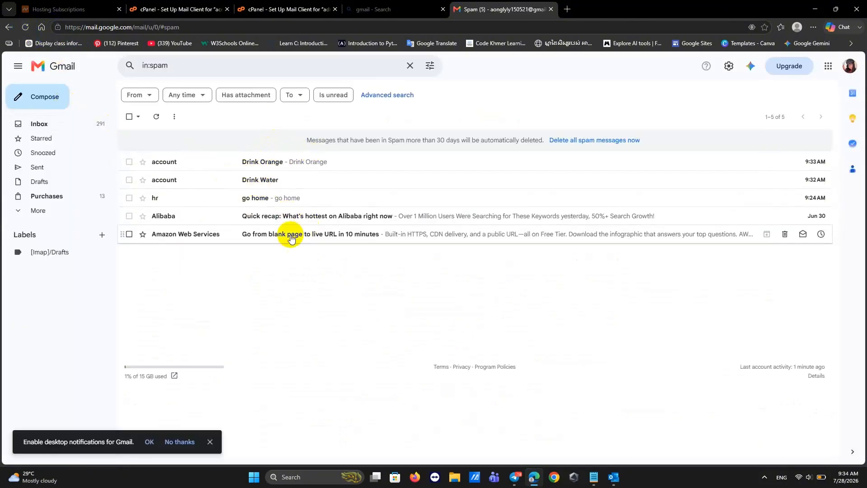
Mark Drink Orange, Drink Water and go home as not spam.
{"action": "right_click", "coordinate": [252, 168]}
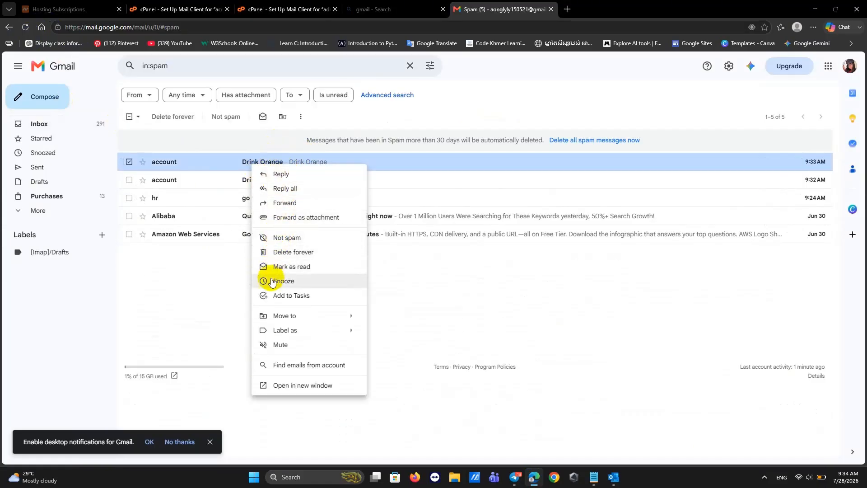
{"action": "left_click", "coordinate": [276, 238]}
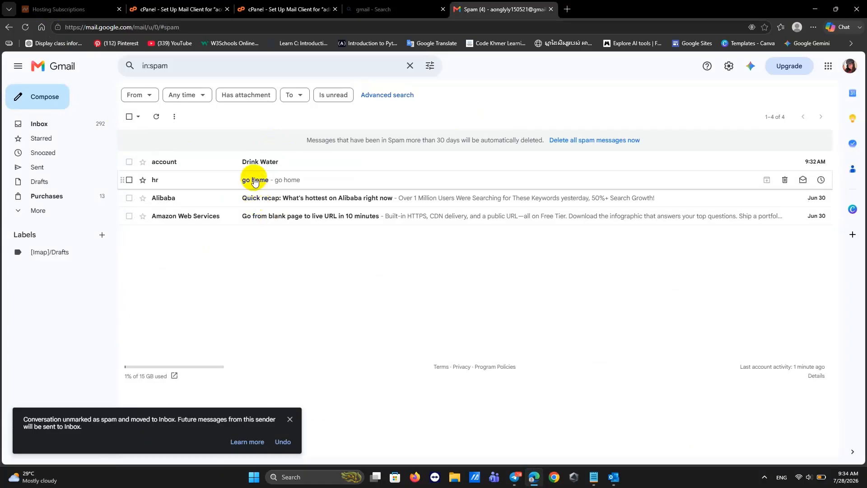
{"action": "right_click", "coordinate": [252, 163]}
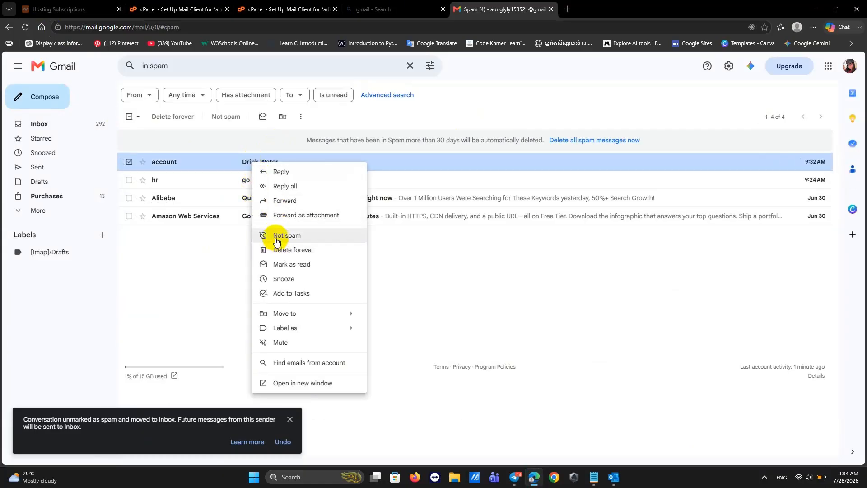
{"action": "left_click", "coordinate": [275, 235]}
{"action": "right_click", "coordinate": [265, 164]}
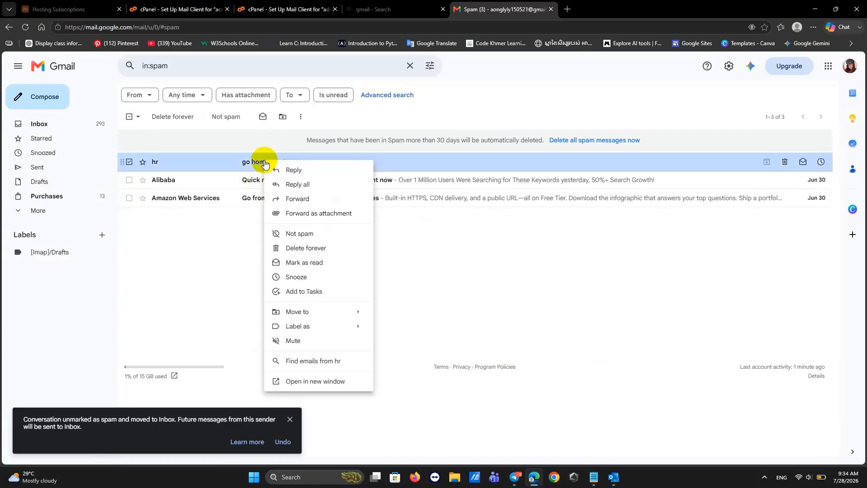
{"action": "left_click", "coordinate": [288, 234]}
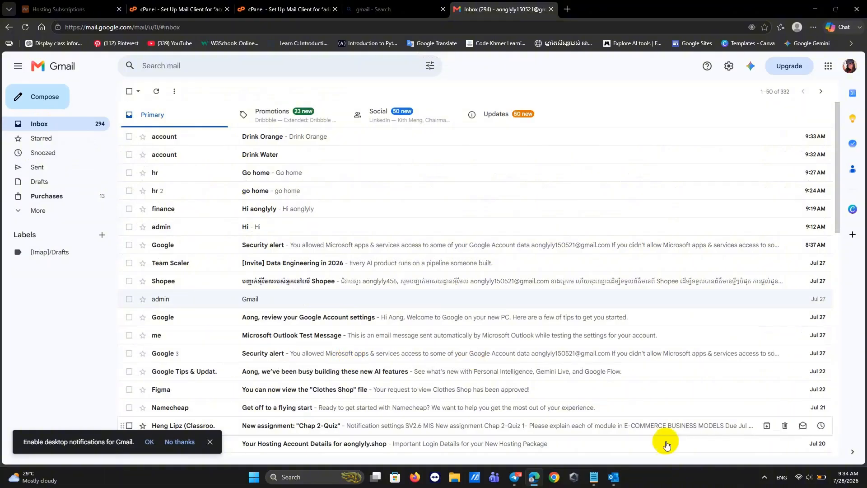
{"action": "left_click", "coordinate": [614, 477]}
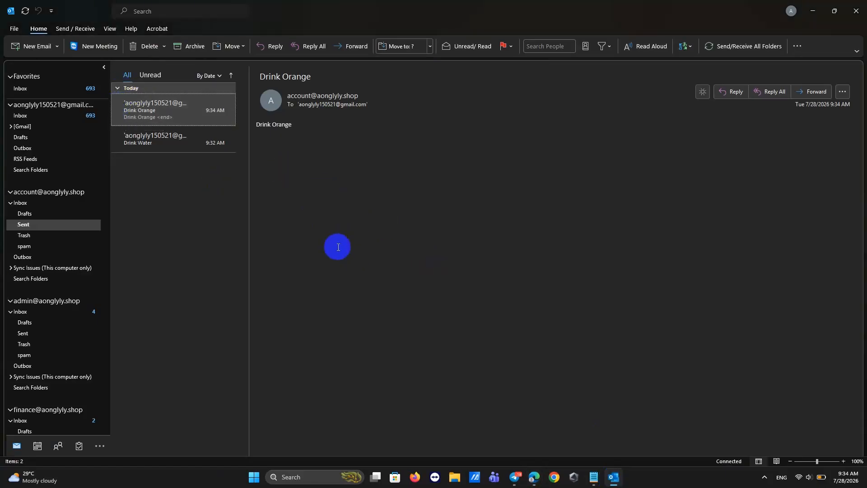
{"action": "left_click", "coordinate": [537, 482]}
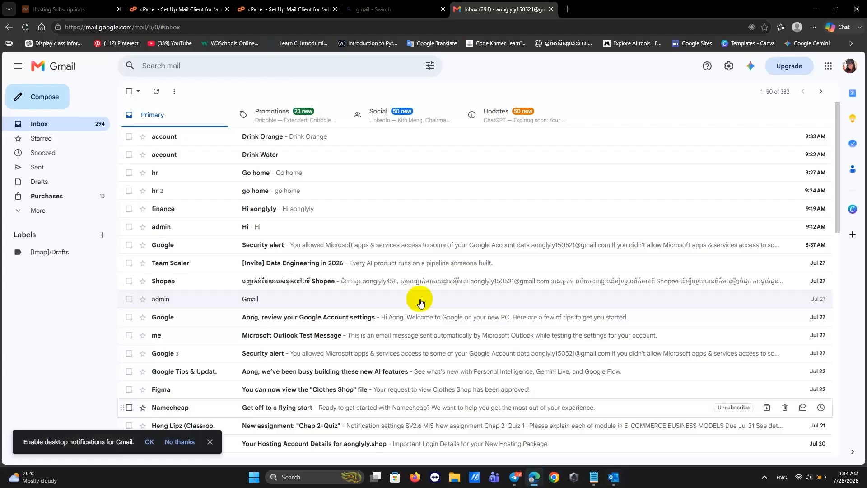
{"action": "left_click", "coordinate": [151, 12]}
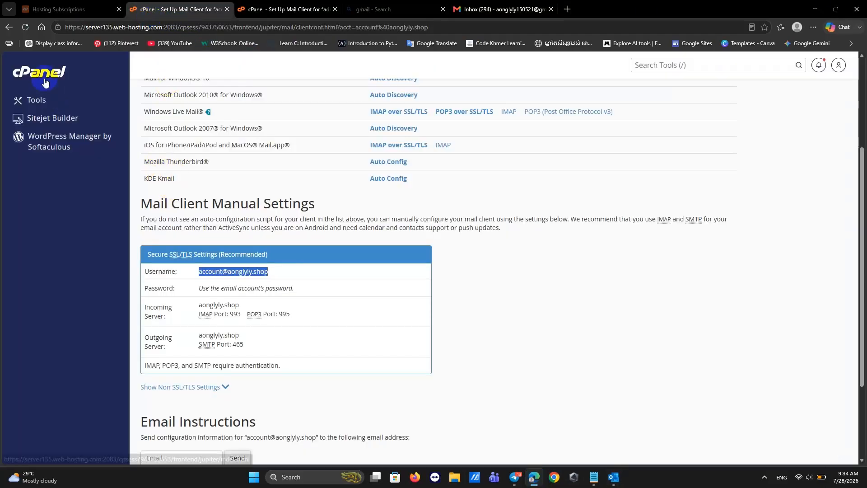
{"action": "left_click", "coordinate": [8, 28]}
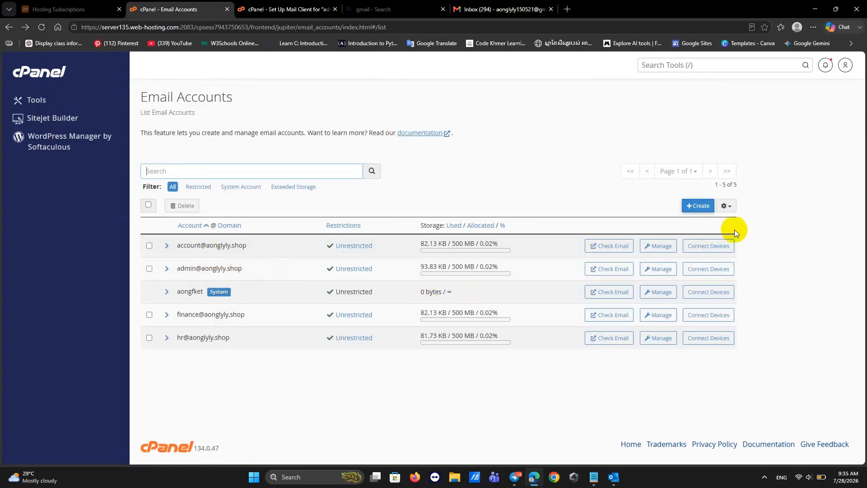
{"action": "left_click", "coordinate": [699, 206]}
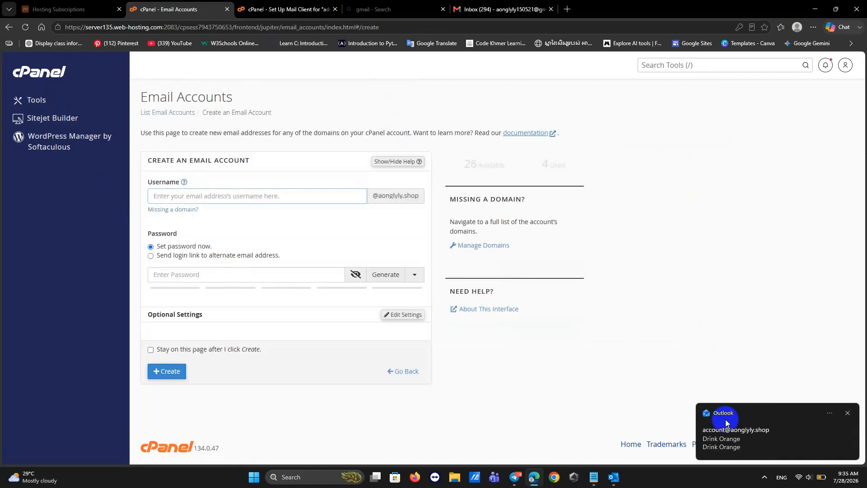
{"action": "left_click", "coordinate": [848, 413]}
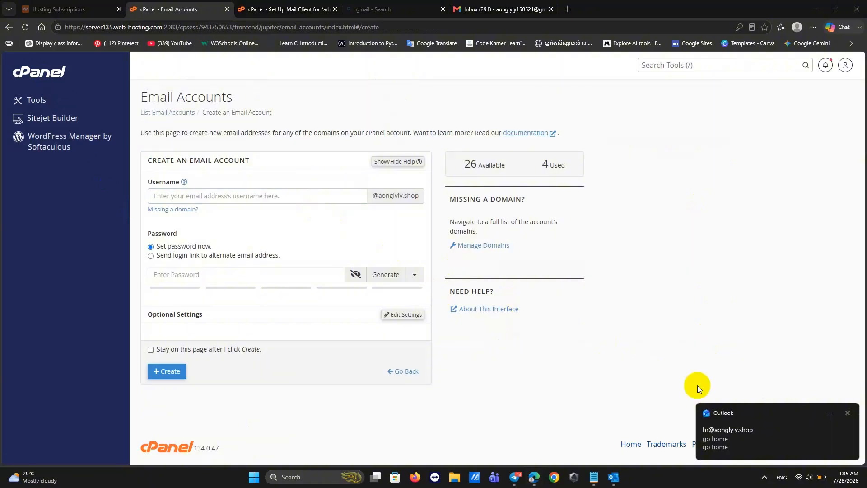
{"action": "left_click", "coordinate": [848, 413]}
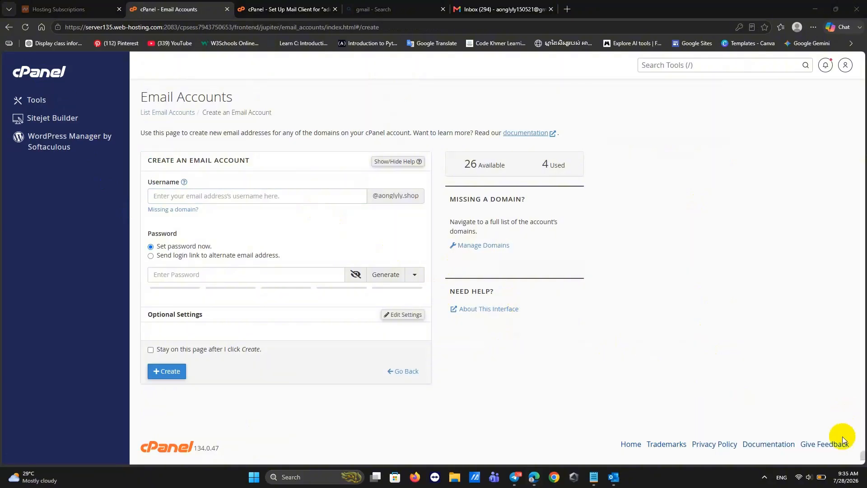
{"action": "left_click", "coordinate": [385, 274]}
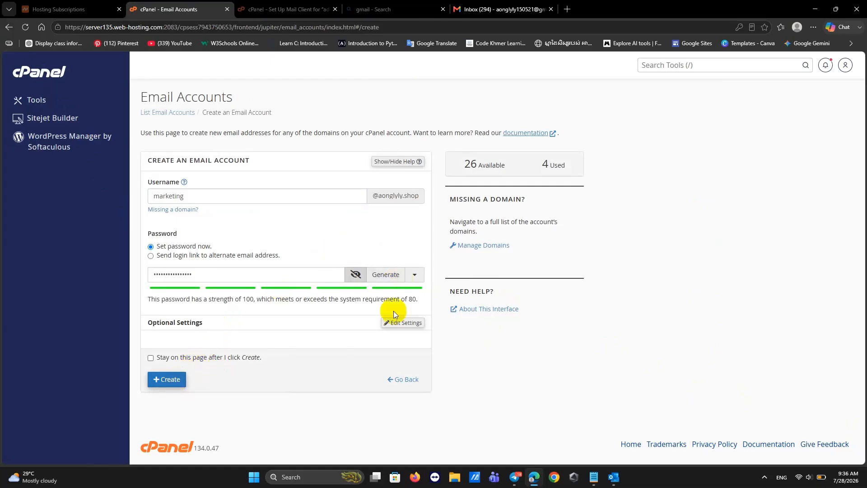
Set the marketing mailbox's storage quota to 500 MB, create it, and save its password.
{"action": "left_click", "coordinate": [402, 323]}
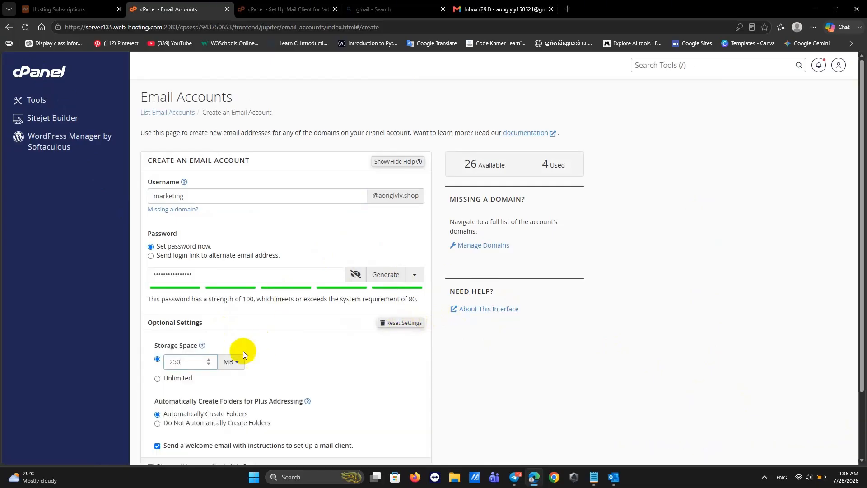
{"action": "left_click_drag", "start_coordinate": [192, 361], "coordinate": [161, 363]}
{"action": "key", "text": "BackSpace"}
{"action": "type", "text": "500"}
{"action": "scroll", "coordinate": [246, 357], "scroll_direction": "down", "scroll_amount": 2}
{"action": "left_click", "coordinate": [169, 415]}
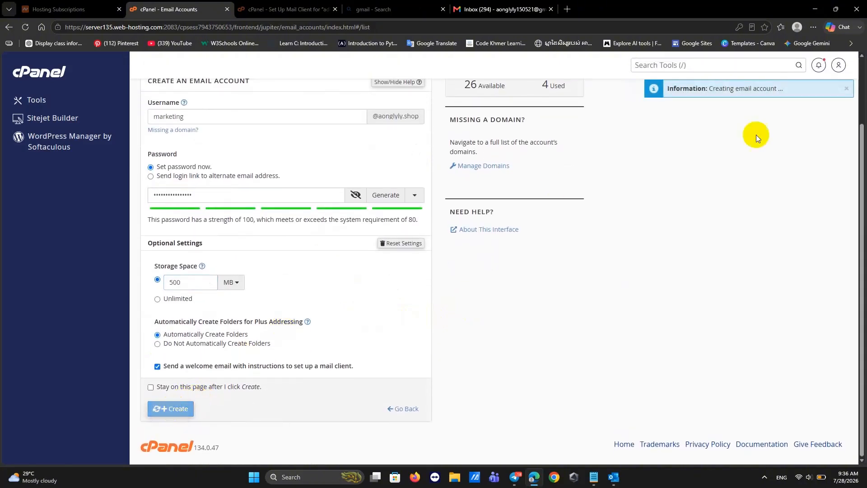
{"action": "left_click", "coordinate": [706, 146]}
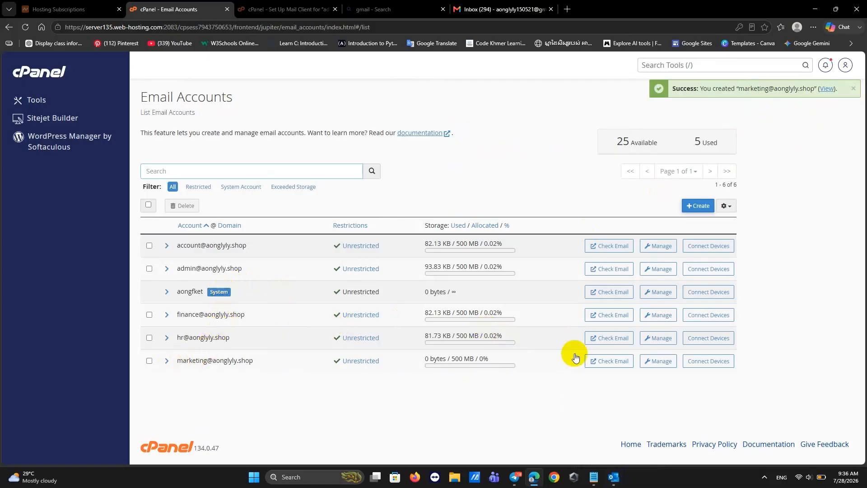
View the marketing mailbox's Connect Devices settings and select its username.
{"action": "left_click", "coordinate": [697, 362]}
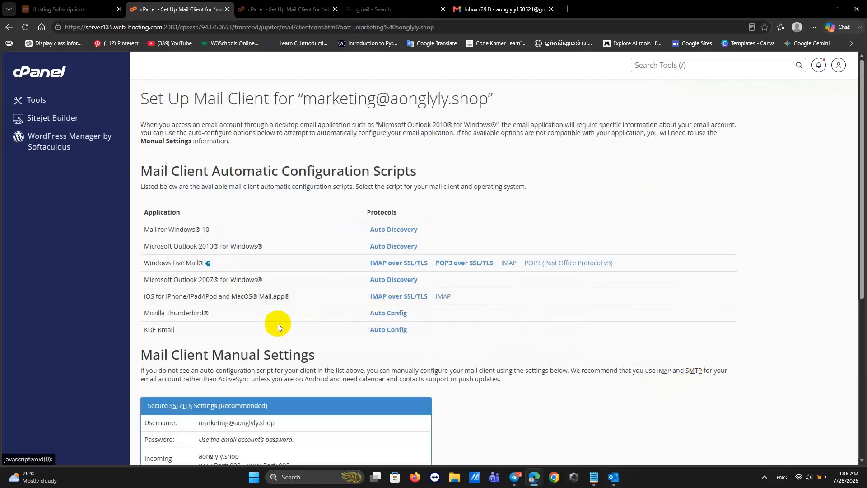
{"action": "scroll", "coordinate": [277, 324], "scroll_direction": "down", "scroll_amount": 5}
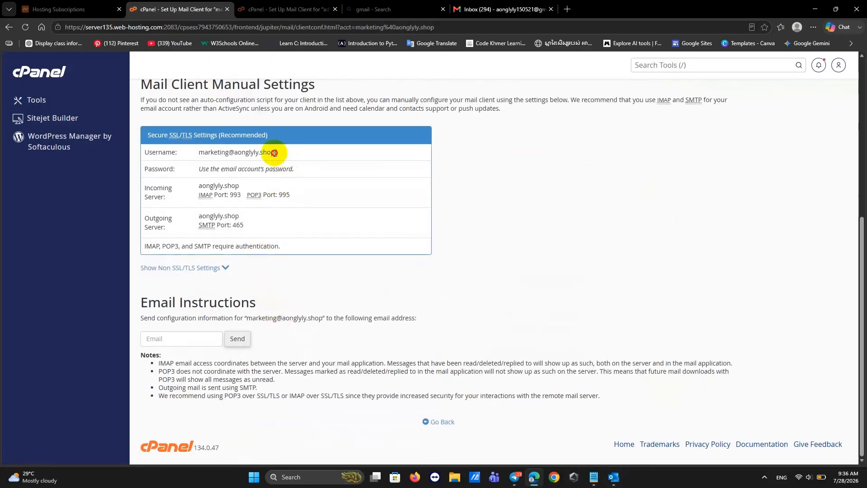
{"action": "left_click_drag", "start_coordinate": [275, 153], "coordinate": [199, 153]}
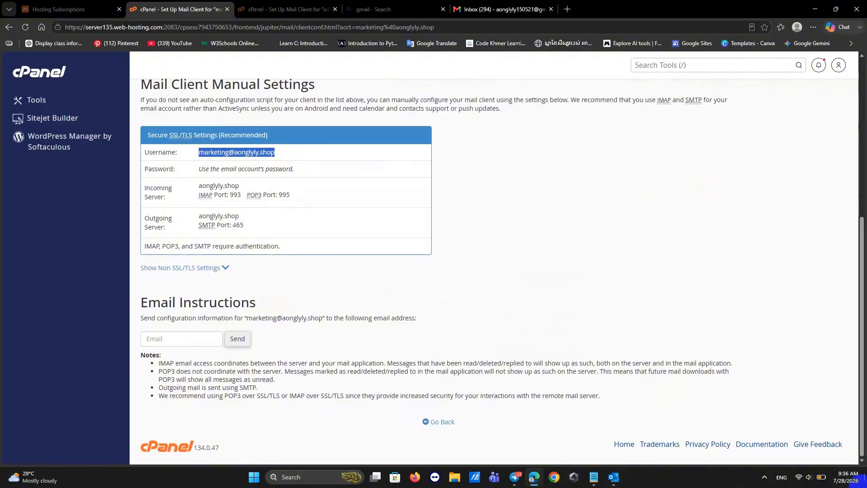
{"action": "left_click", "coordinate": [613, 477]}
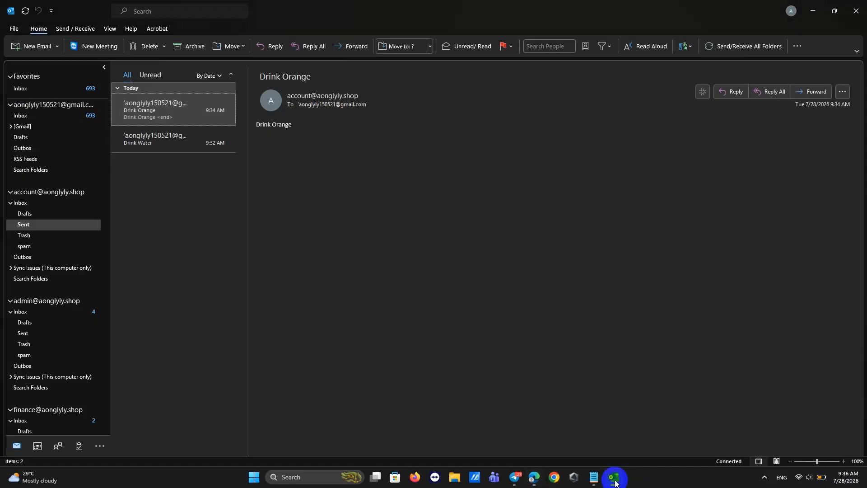
{"action": "left_click", "coordinate": [13, 13]}
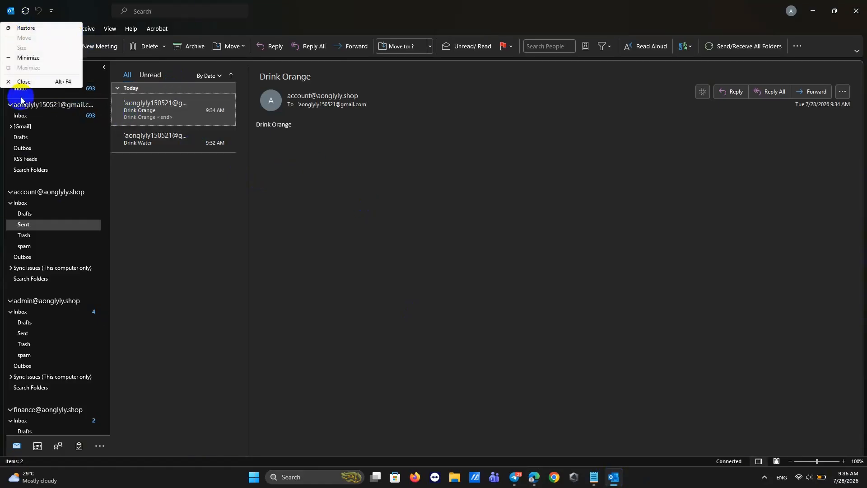
{"action": "left_click", "coordinate": [83, 10]}
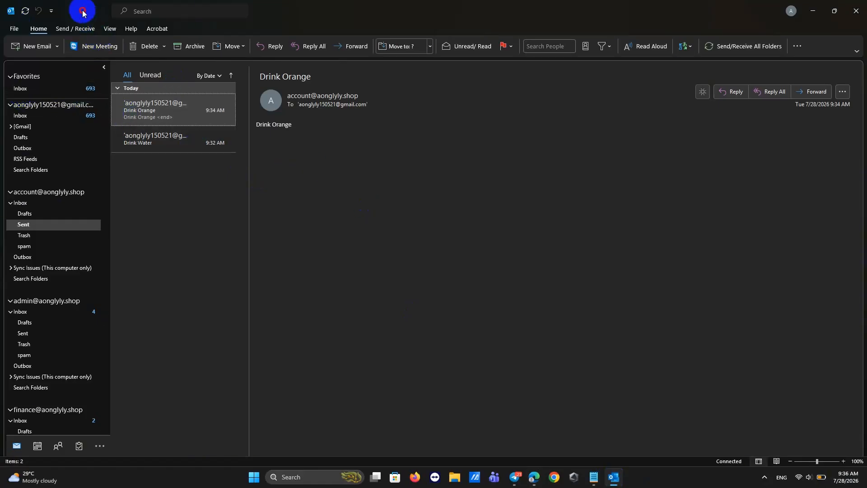
{"action": "left_click", "coordinate": [15, 29]}
{"action": "left_click", "coordinate": [113, 107]}
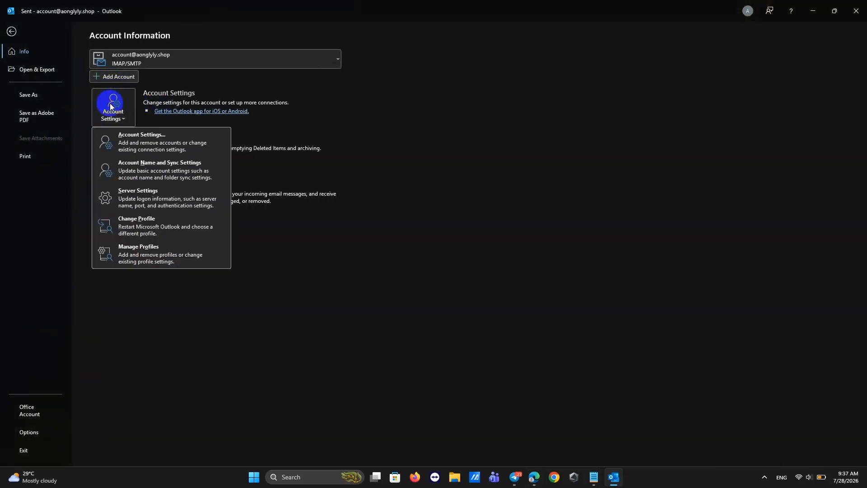
{"action": "left_click", "coordinate": [139, 138]}
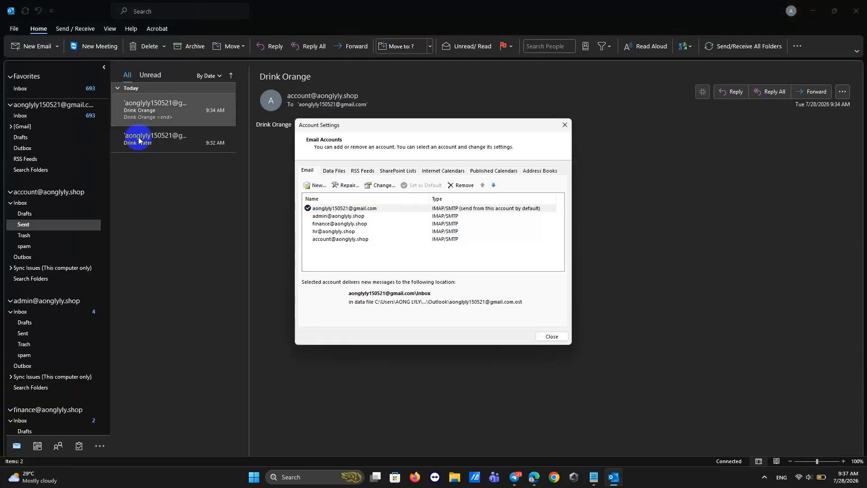
{"action": "left_click", "coordinate": [316, 183]}
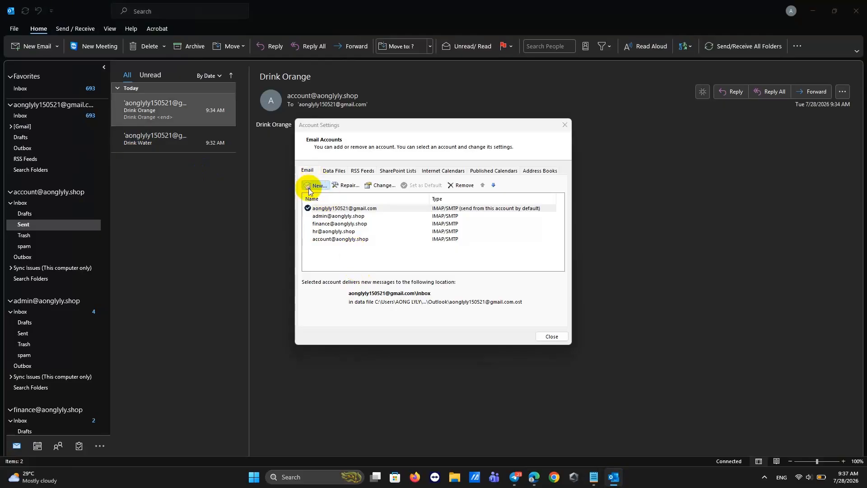
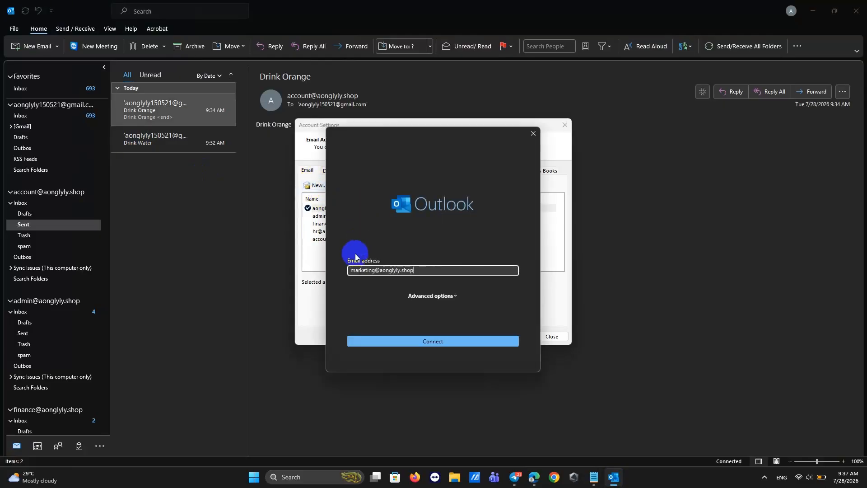
{"action": "left_click", "coordinate": [383, 342]}
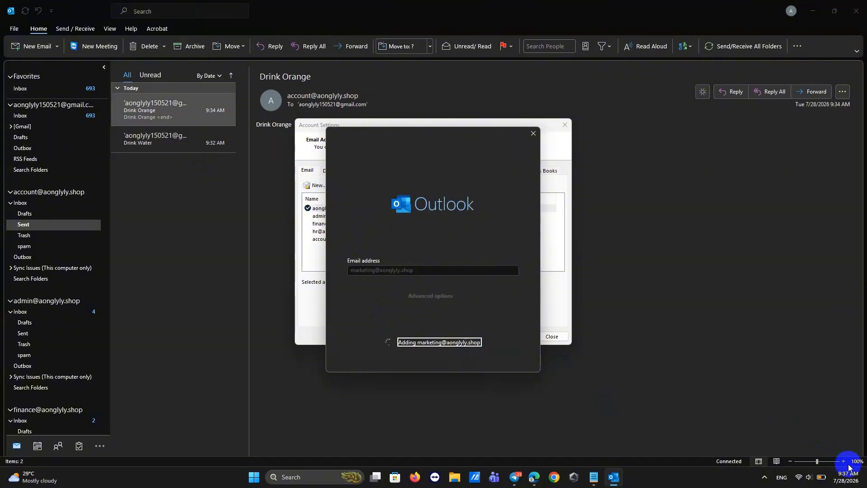
{"action": "left_click", "coordinate": [405, 257]}
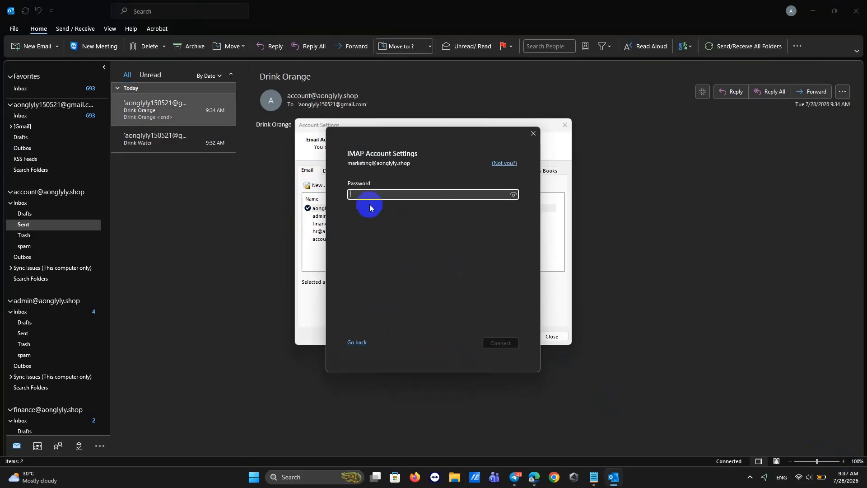
{"action": "key", "text": "ctrl+v"}
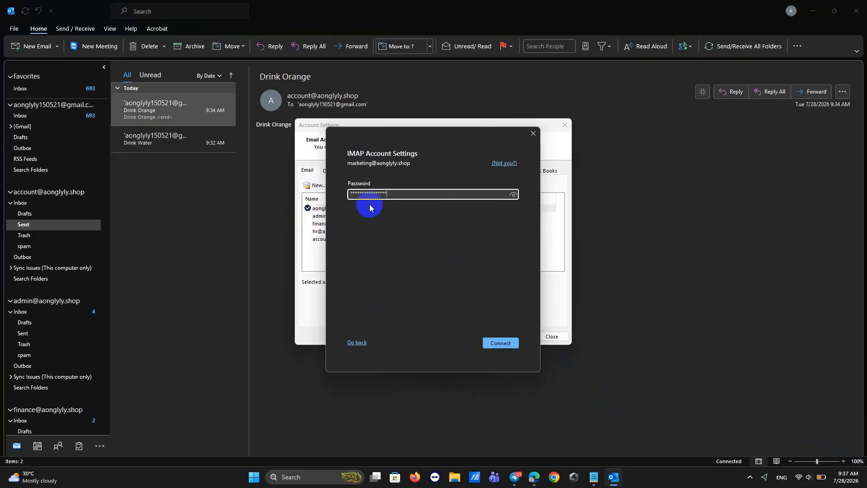
{"action": "left_click", "coordinate": [500, 342]}
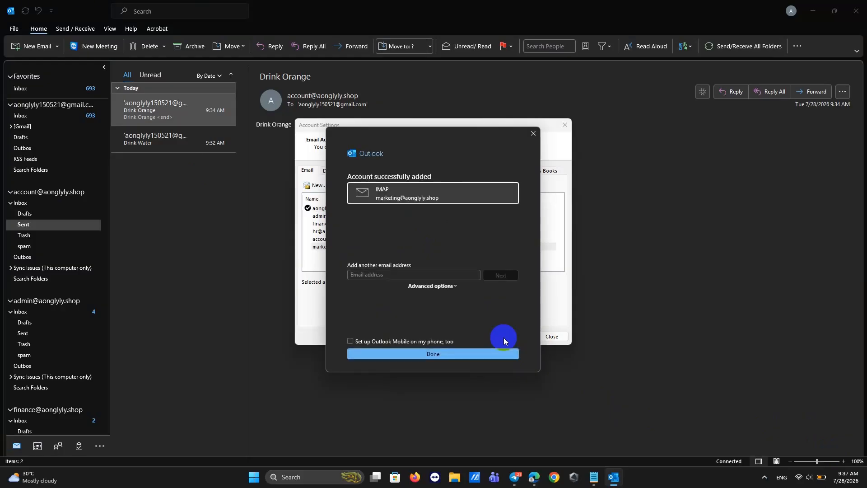
Copy the marketing username from cPanel into the add-another-address field, finish, and close Account Settings.
{"action": "left_click", "coordinate": [538, 480]}
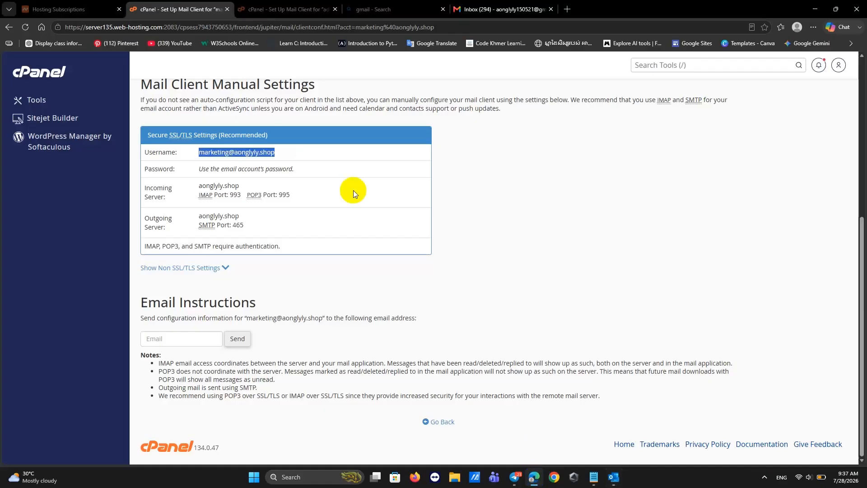
{"action": "left_click", "coordinate": [286, 153]}
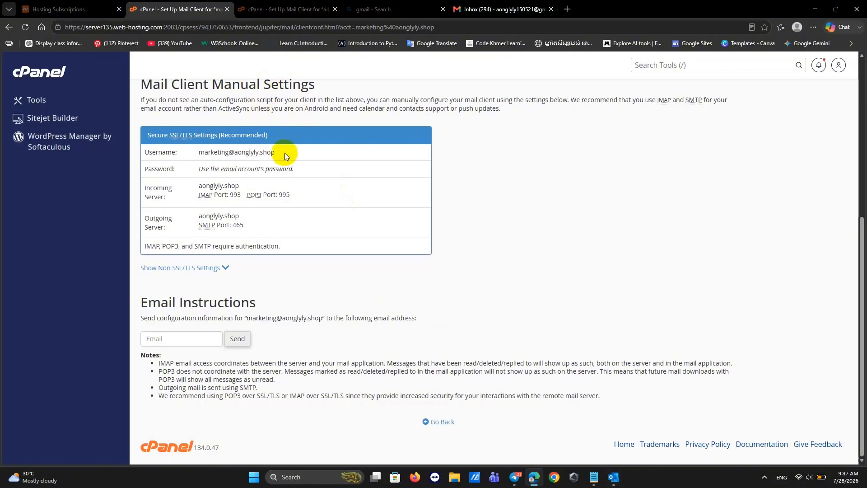
{"action": "left_click_drag", "start_coordinate": [277, 152], "coordinate": [200, 156]}
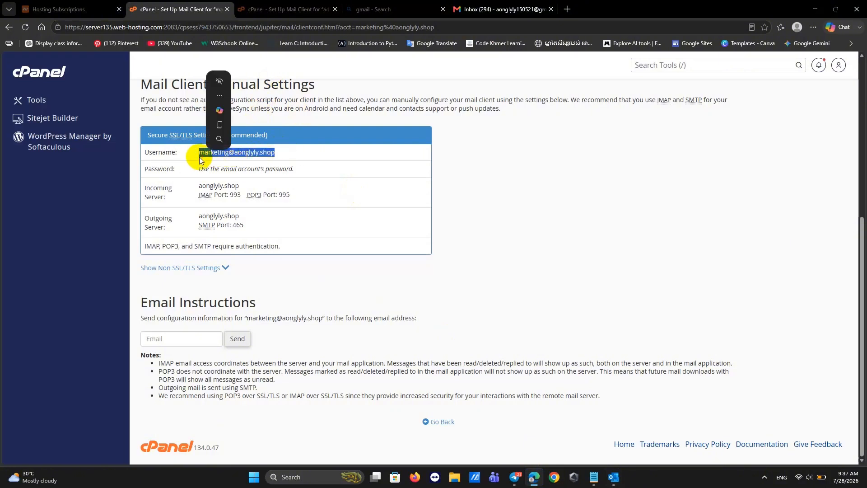
{"action": "key", "text": "ctrl+c"}
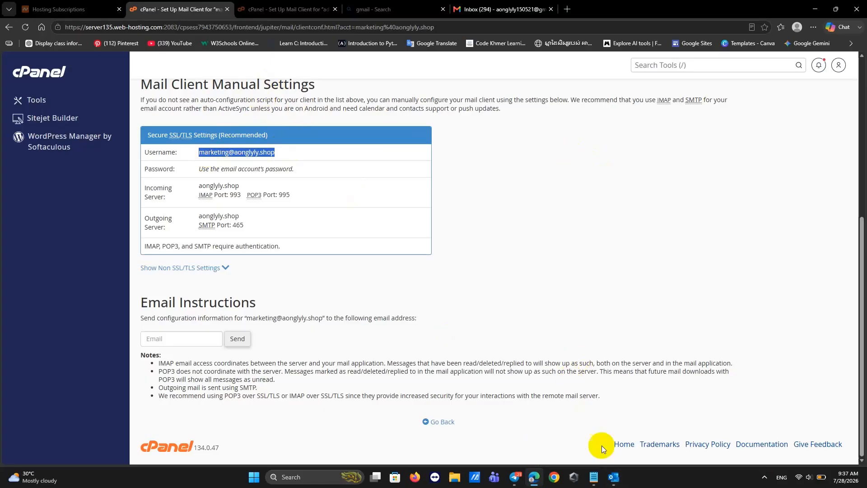
{"action": "left_click", "coordinate": [614, 477]}
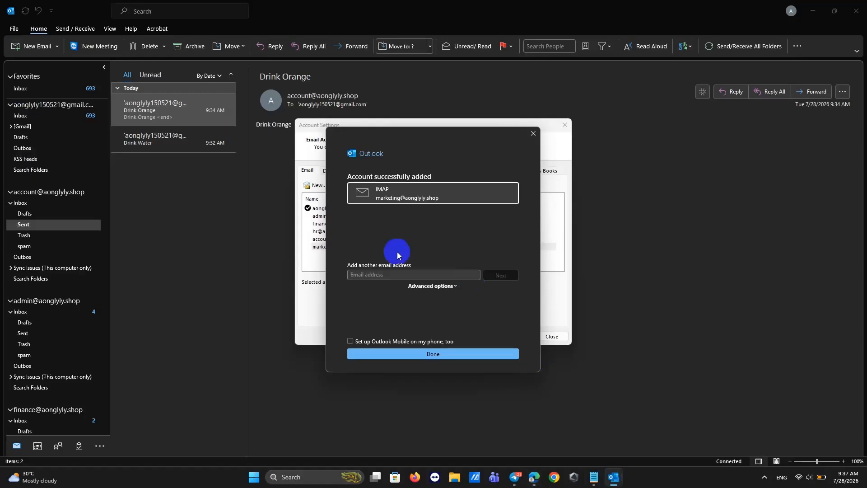
{"action": "left_click", "coordinate": [359, 276]}
{"action": "key", "text": "ctrl+v"}
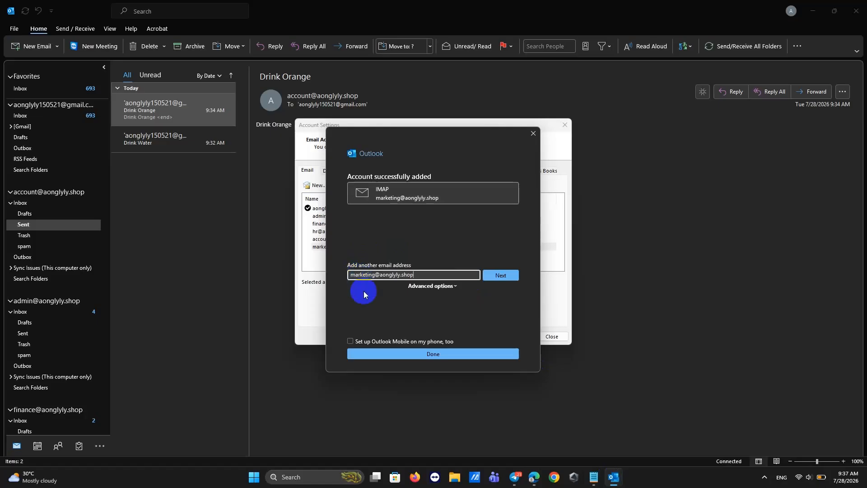
{"action": "left_click", "coordinate": [370, 356]}
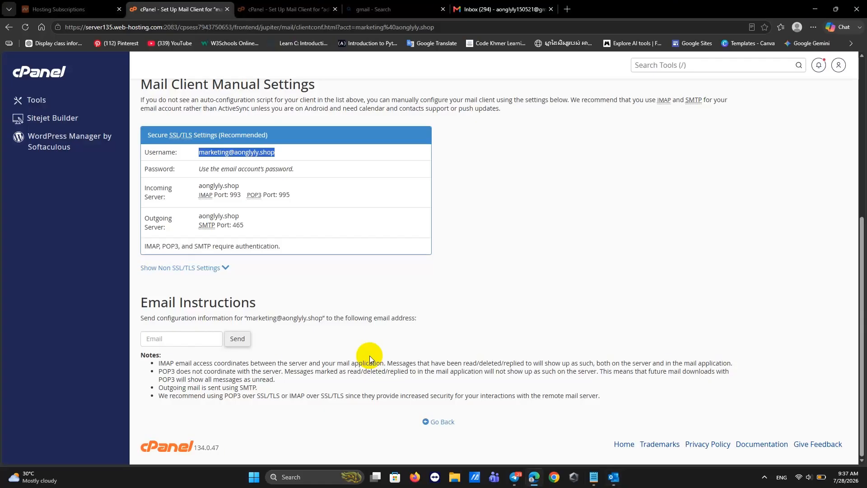
{"action": "left_click", "coordinate": [614, 477]}
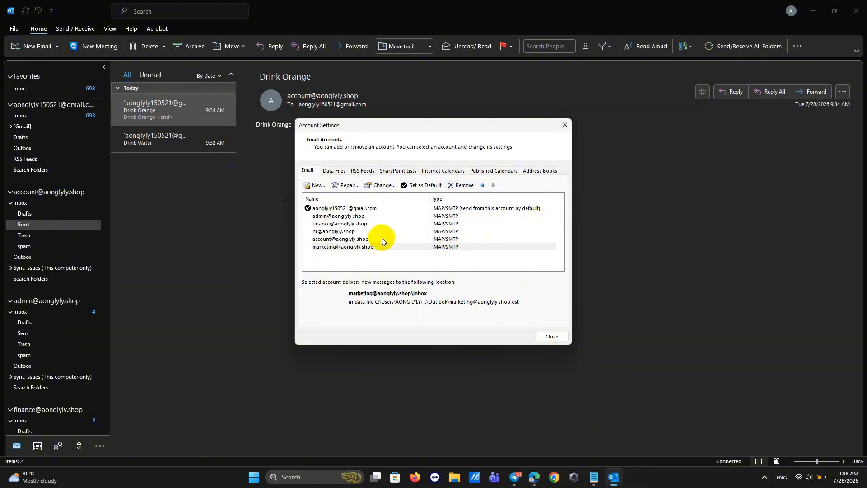
{"action": "left_click", "coordinate": [564, 125]}
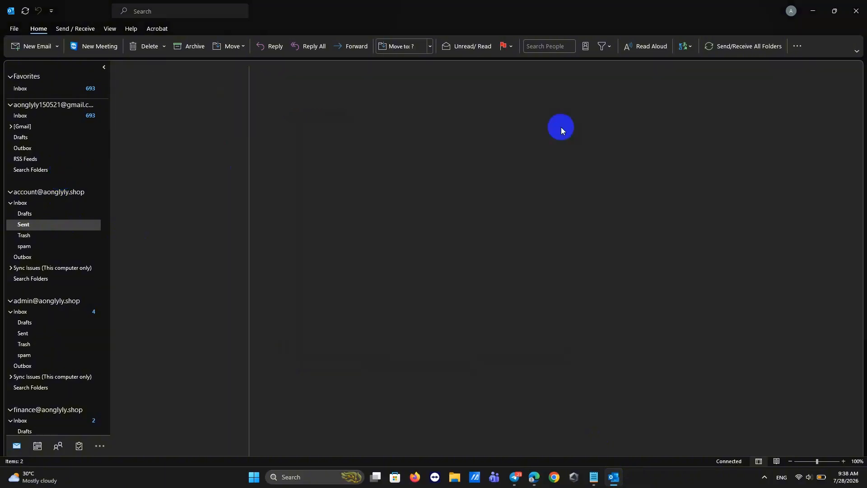
Send a test email from the marketing inbox to the Gmail address with subject and body 'short'.
{"action": "scroll", "coordinate": [77, 240], "scroll_direction": "down", "scroll_amount": 7}
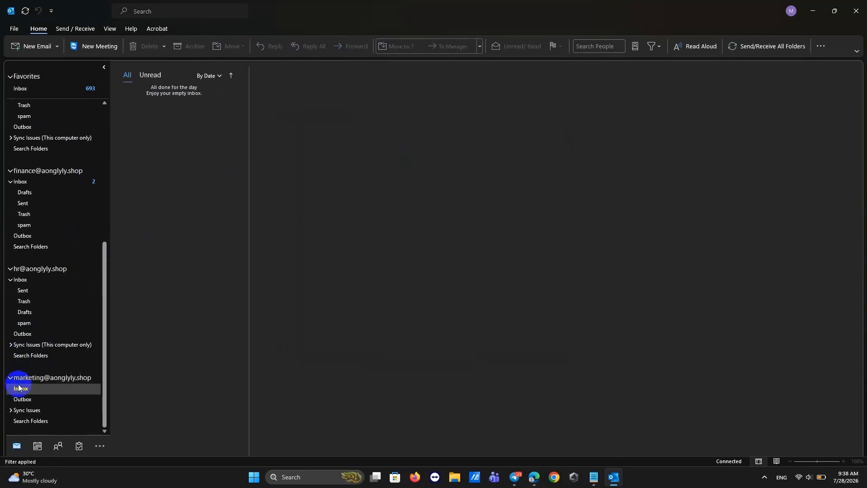
{"action": "left_click", "coordinate": [17, 377]}
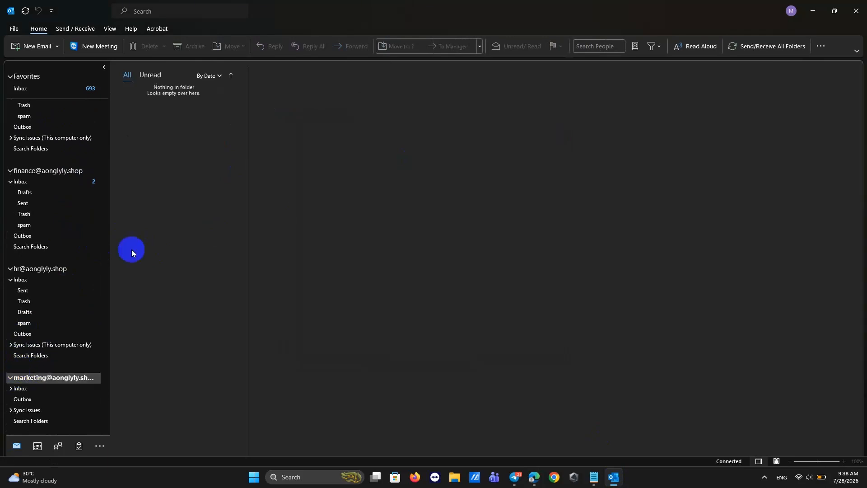
{"action": "left_click", "coordinate": [22, 47]}
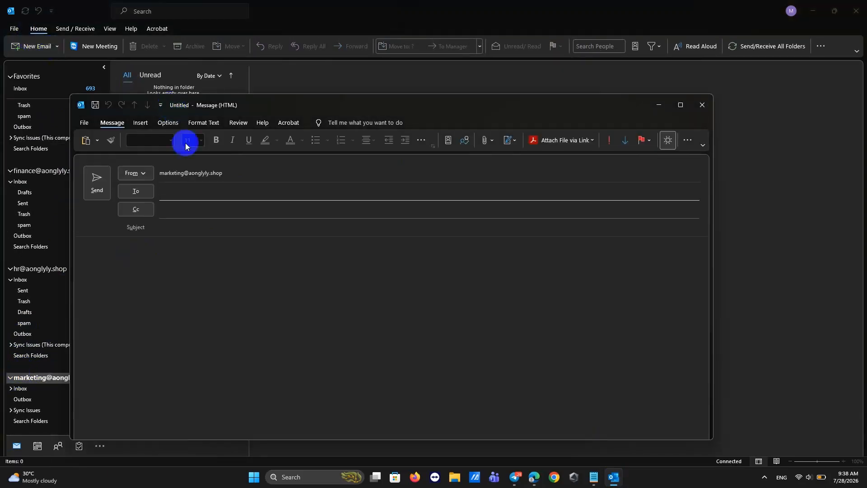
{"action": "left_click", "coordinate": [179, 193]}
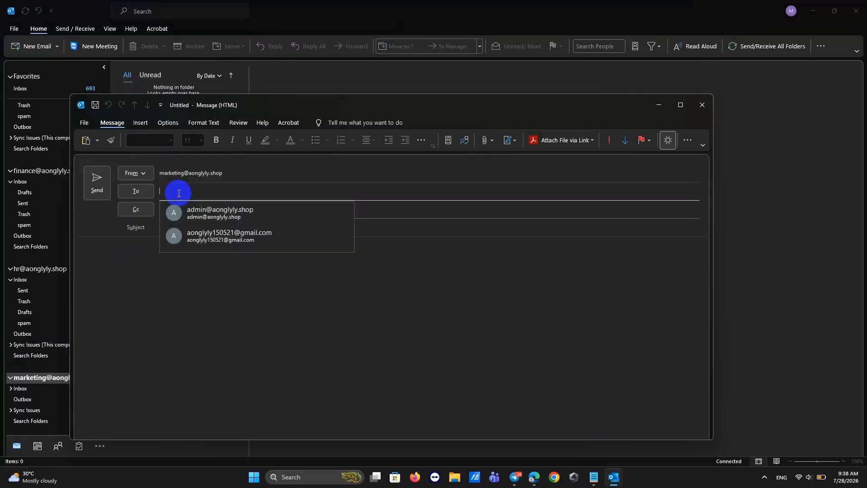
{"action": "left_click", "coordinate": [190, 237]}
{"action": "left_click", "coordinate": [178, 229]}
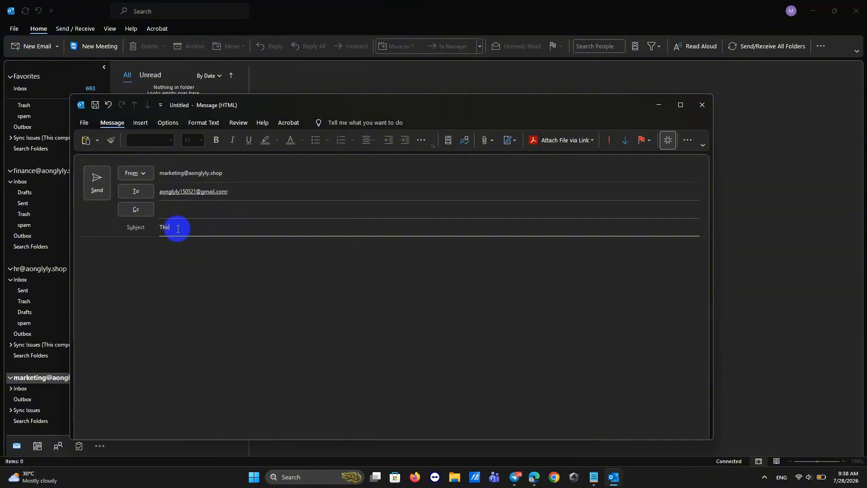
{"action": "type", "text": "Thir"}
{"action": "key", "text": "BackSpace"}
{"action": "key", "text": "BackSpace"}
{"action": "key", "text": "BackSpace"}
{"action": "key", "text": "BackSpace"}
{"action": "left_click_drag", "start_coordinate": [173, 228], "coordinate": [157, 230]}
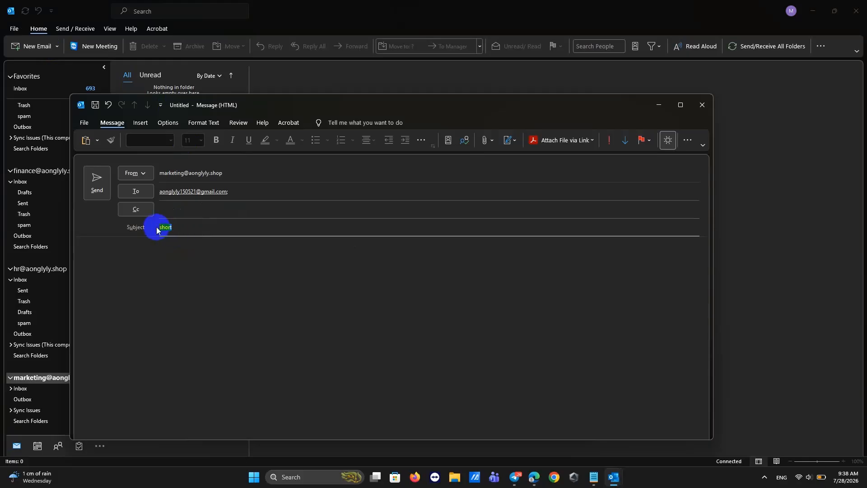
{"action": "left_click", "coordinate": [131, 257]}
{"action": "key", "text": "ctrl+v"}
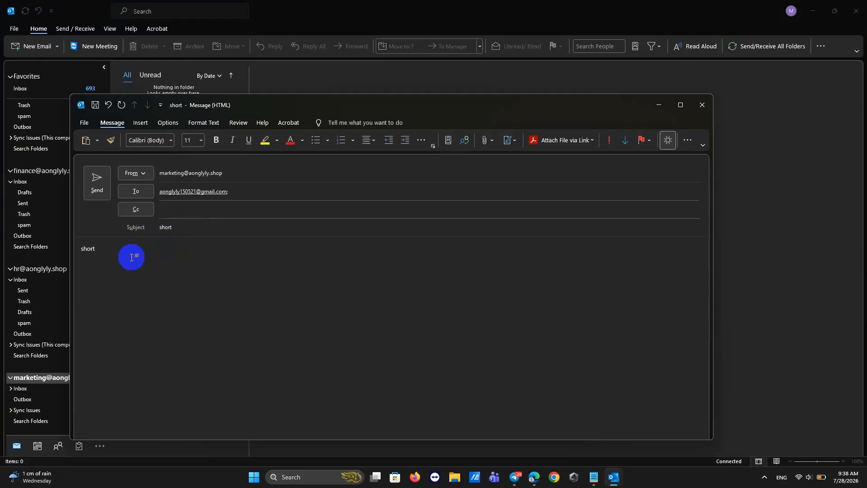
{"action": "left_click", "coordinate": [100, 192]}
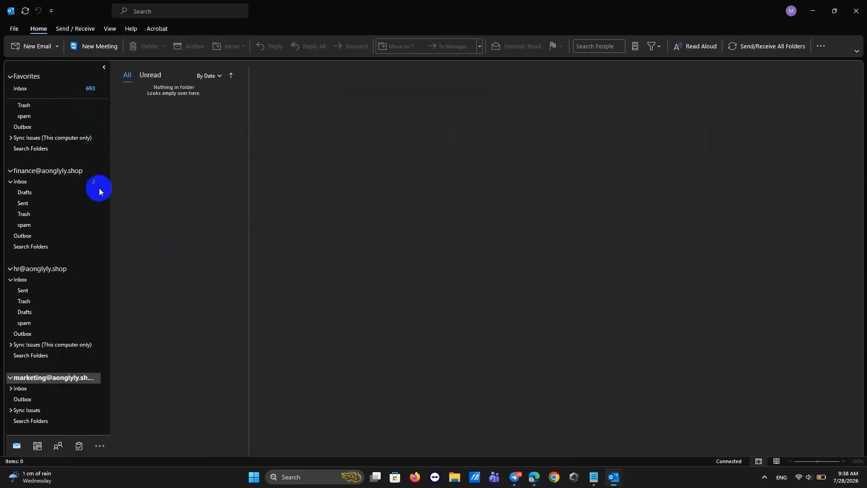
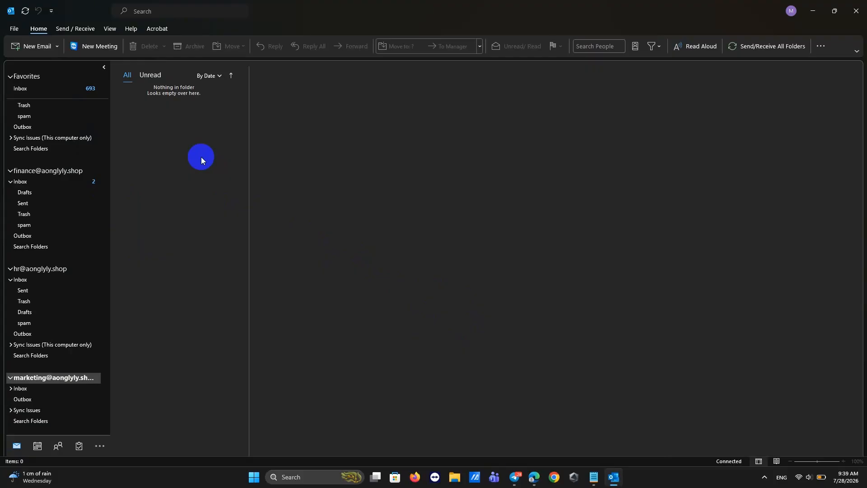
Expand the marketing account's folders in Outlook and check the 'short' message in its Sent folder.
{"action": "left_click", "coordinate": [10, 388]}
{"action": "scroll", "coordinate": [65, 336], "scroll_direction": "down", "scroll_amount": 1}
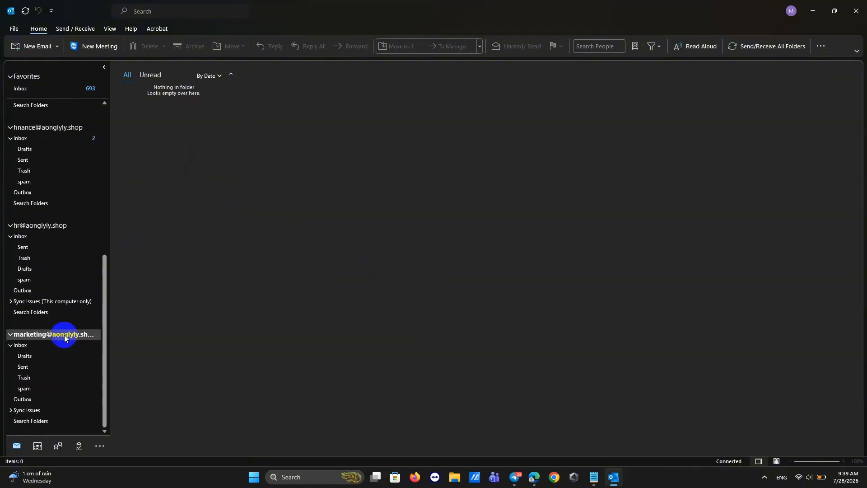
{"action": "left_click", "coordinate": [36, 367]}
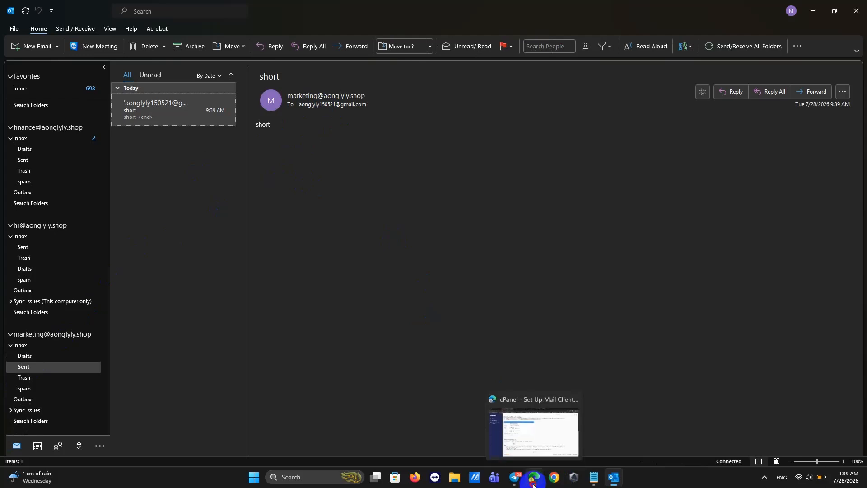
{"action": "left_click", "coordinate": [528, 434]}
In Gmail, mark the marketing 'short' email in Spam as not spam so it moves to the Inbox.
{"action": "left_click", "coordinate": [488, 9]}
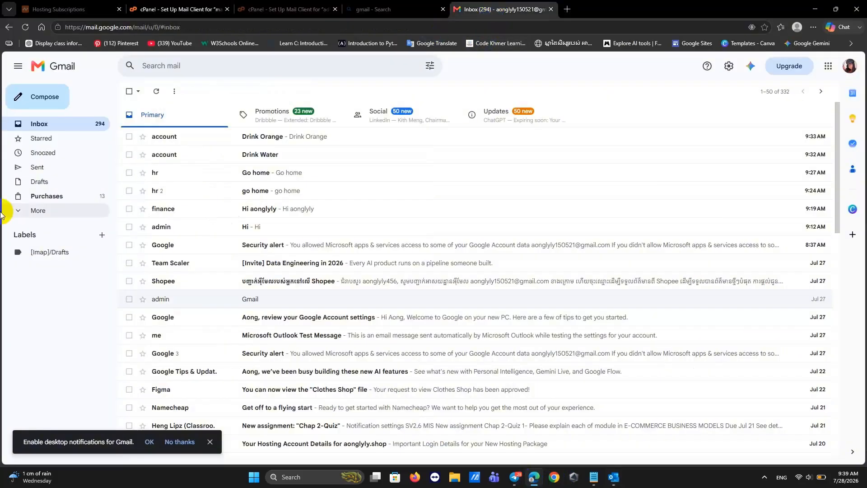
{"action": "left_click", "coordinate": [19, 210]}
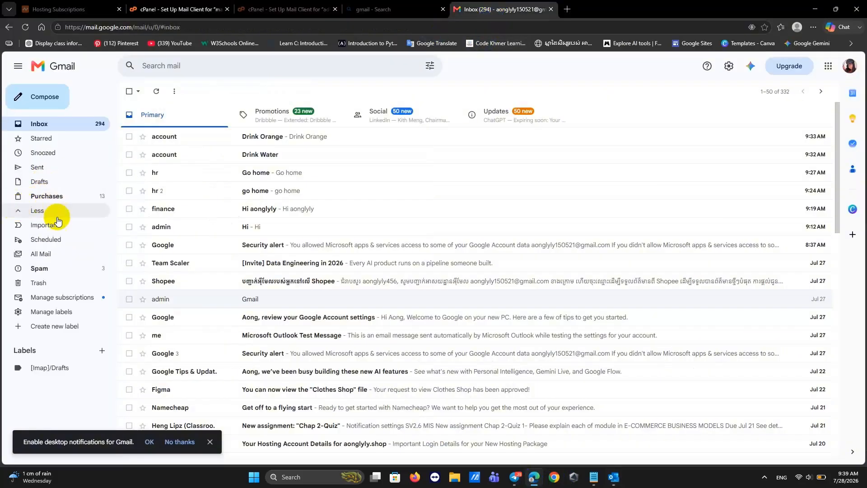
{"action": "left_click", "coordinate": [43, 273]}
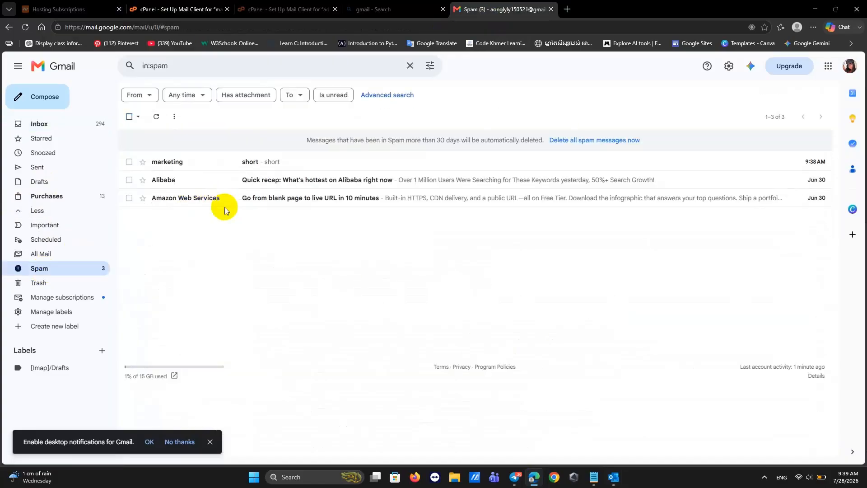
{"action": "right_click", "coordinate": [238, 164]}
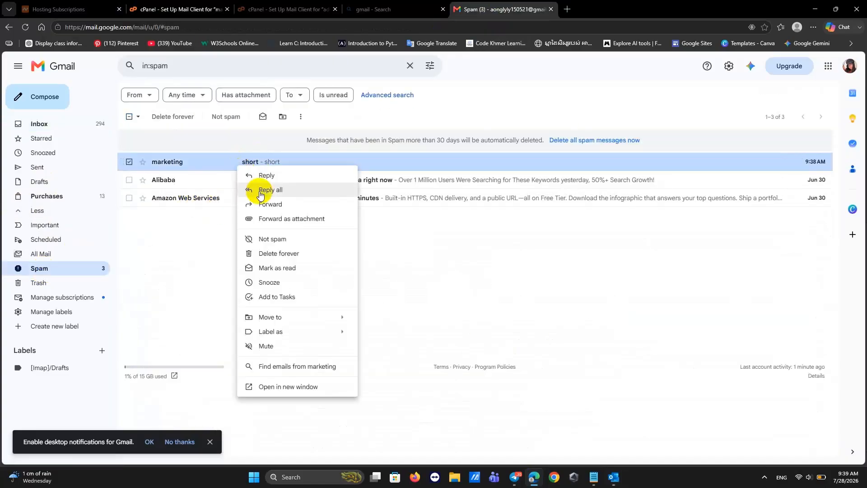
{"action": "left_click", "coordinate": [260, 240]}
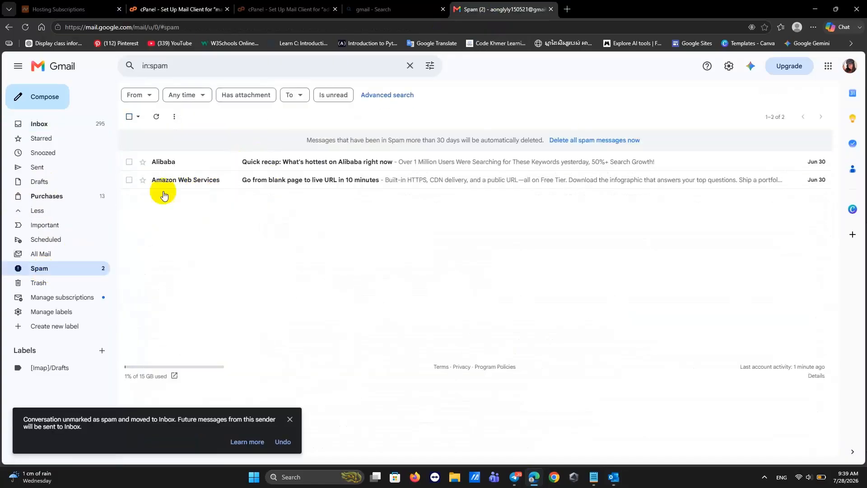
{"action": "left_click", "coordinate": [36, 123]}
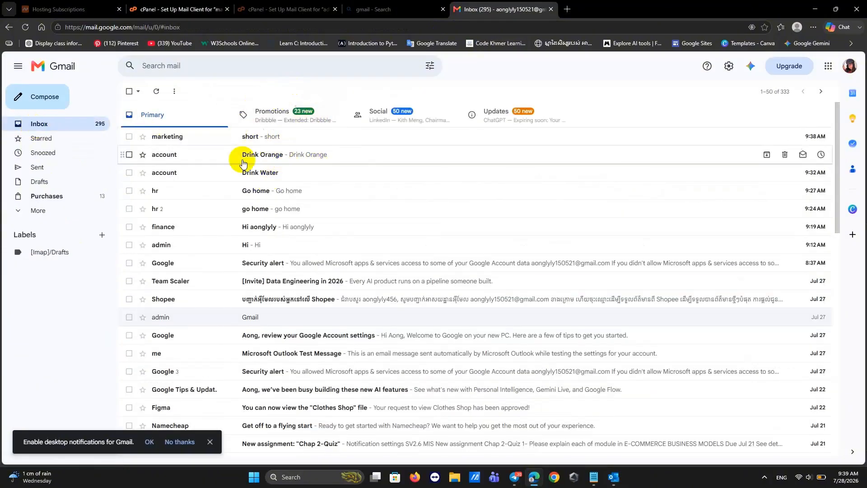
{"action": "left_click", "coordinate": [816, 9]}
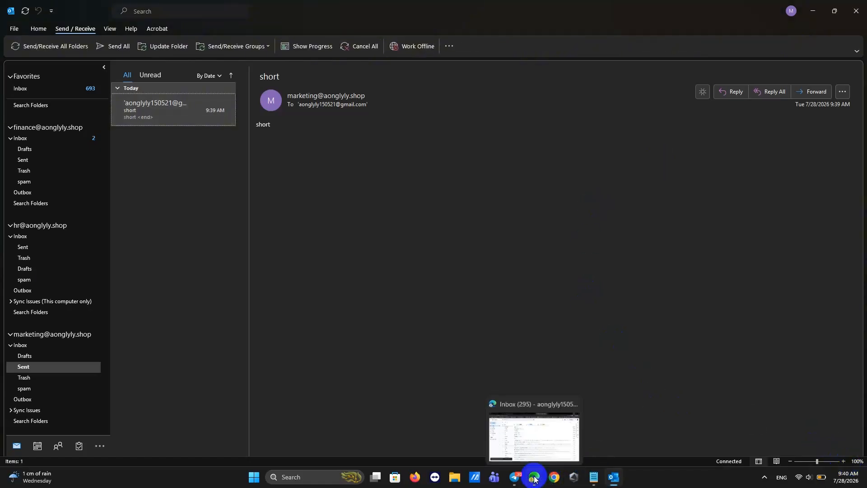
{"action": "left_click", "coordinate": [535, 478]}
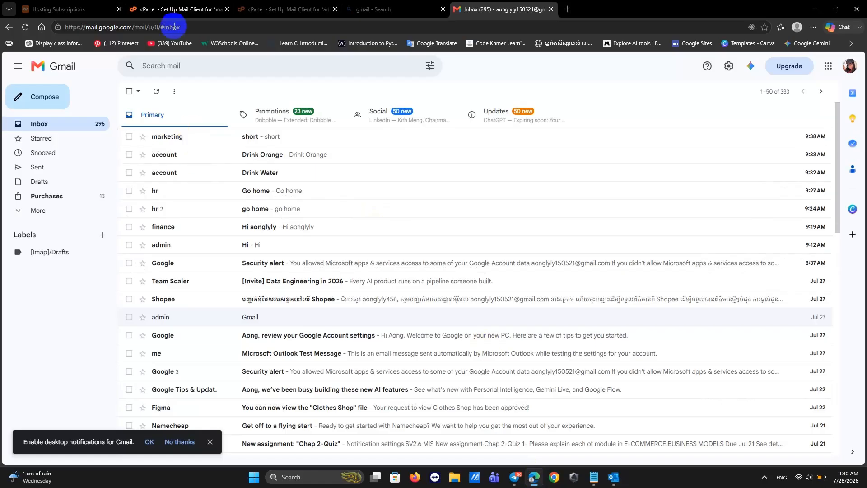
Go back from the cPanel mail client settings page to the previous page.
{"action": "left_click", "coordinate": [168, 13]}
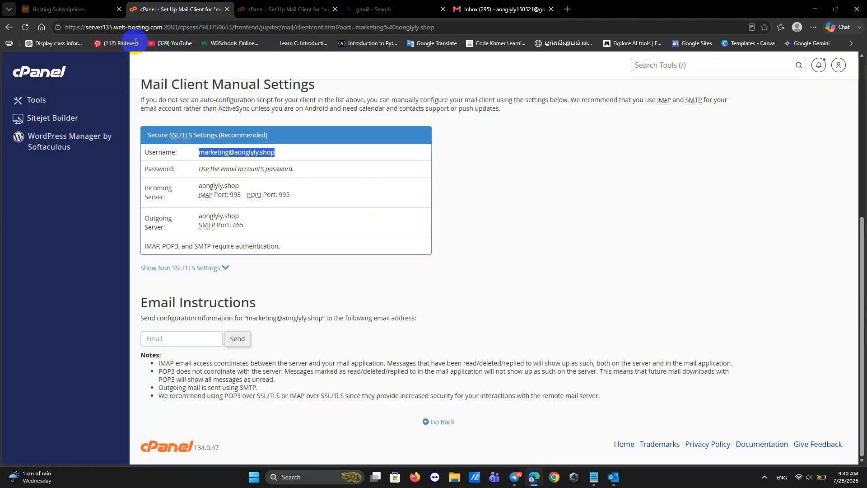
{"action": "left_click", "coordinate": [7, 28]}
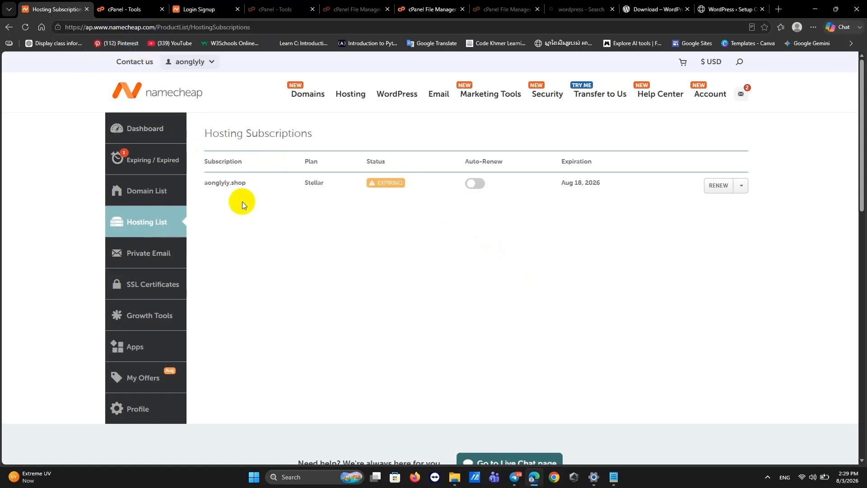
Open cPanel for the aonglyly.shop hosting from Namecheap and launch the Database Wizard.
{"action": "left_click", "coordinate": [742, 186]}
{"action": "left_click", "coordinate": [724, 217]}
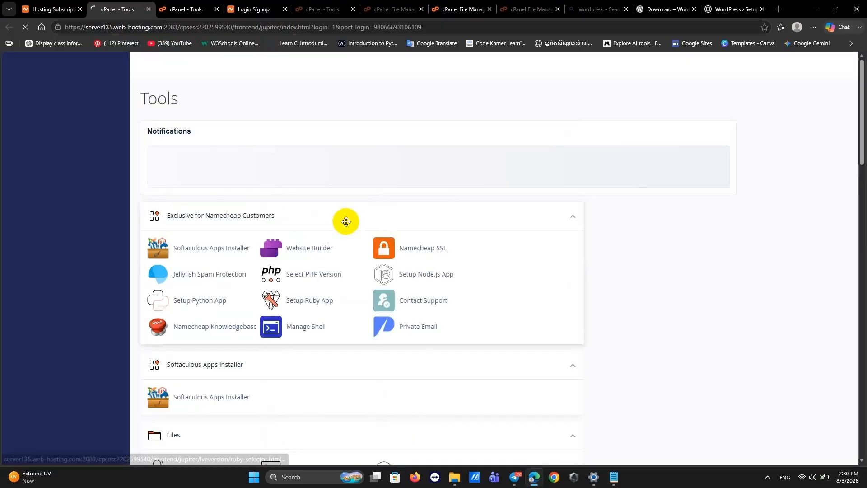
{"action": "scroll", "coordinate": [326, 312], "scroll_direction": "down", "scroll_amount": 7}
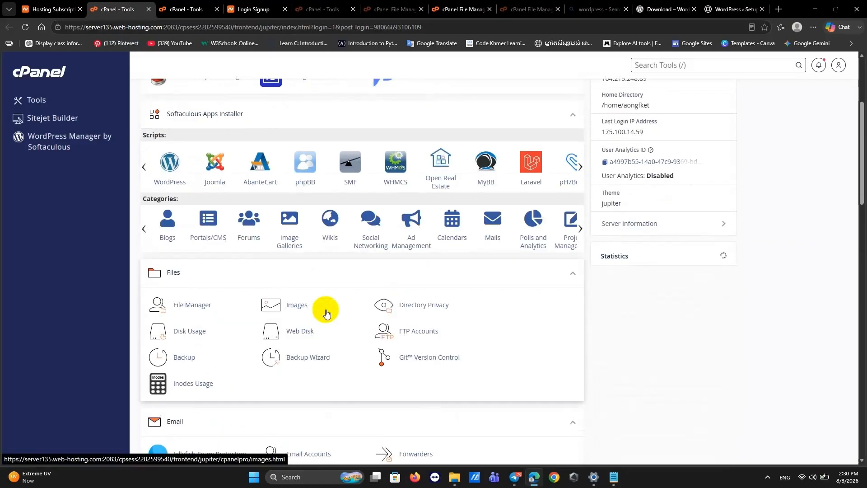
{"action": "scroll", "coordinate": [392, 279], "scroll_direction": "down", "scroll_amount": 6}
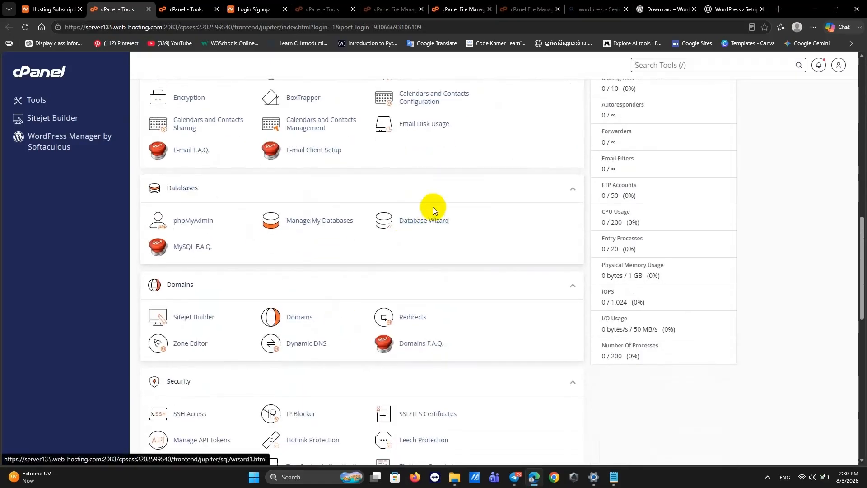
{"action": "left_click", "coordinate": [414, 221]}
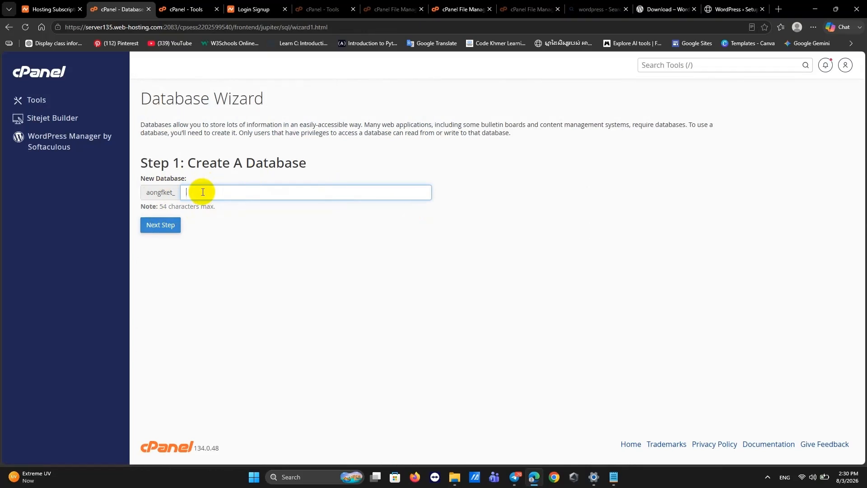
Enter SV2.6 as the new database name and continue to creating database users.
{"action": "type", "text": "SV2.6"}
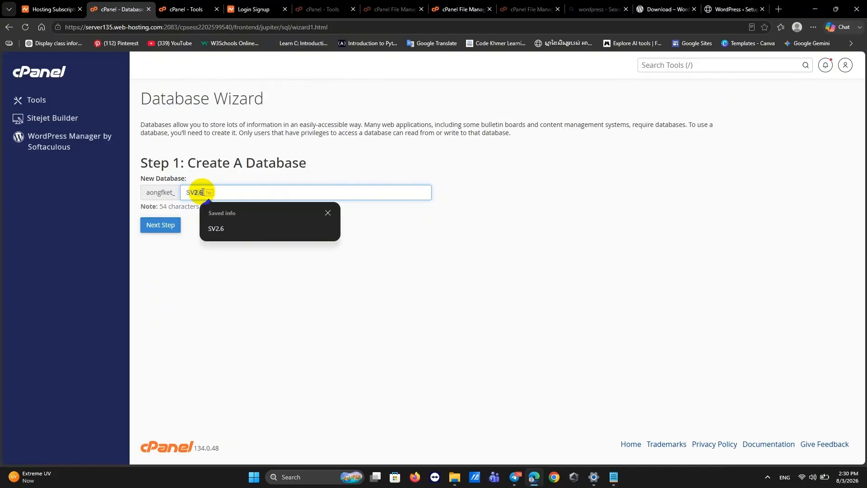
{"action": "left_click", "coordinate": [224, 226]}
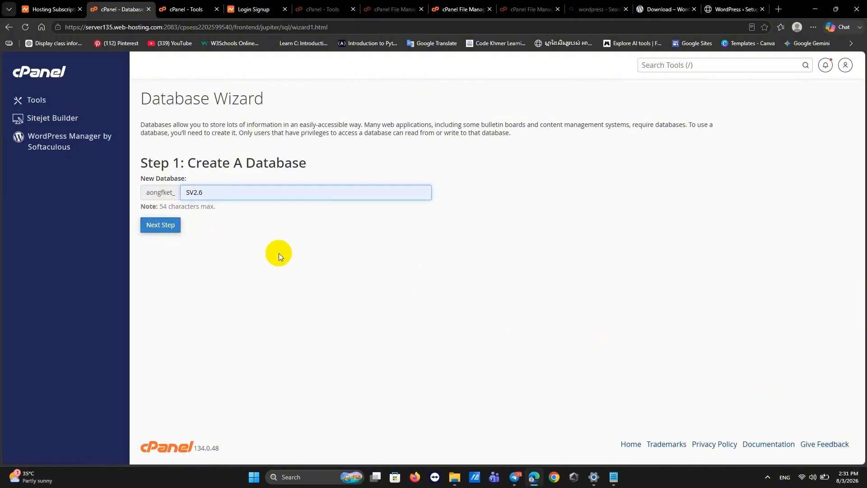
{"action": "left_click", "coordinate": [165, 230]}
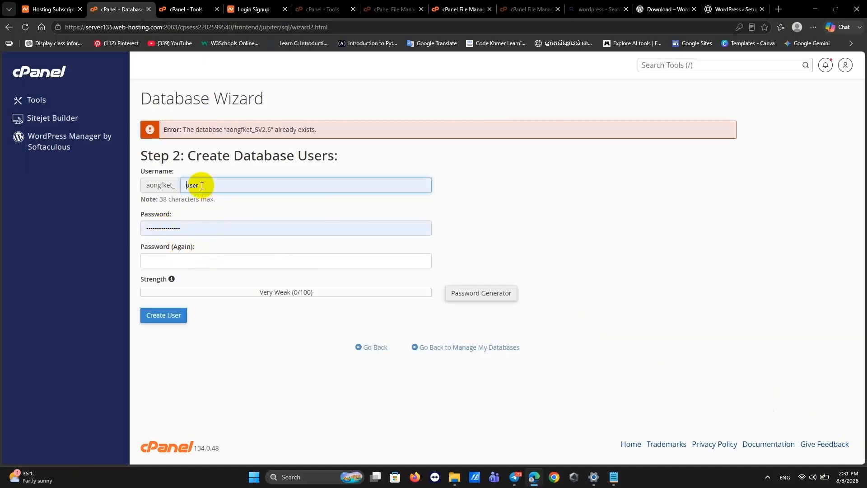
Fill in the database user 'user' with its password and confirmation, then try creating it.
{"action": "left_click", "coordinate": [184, 256]}
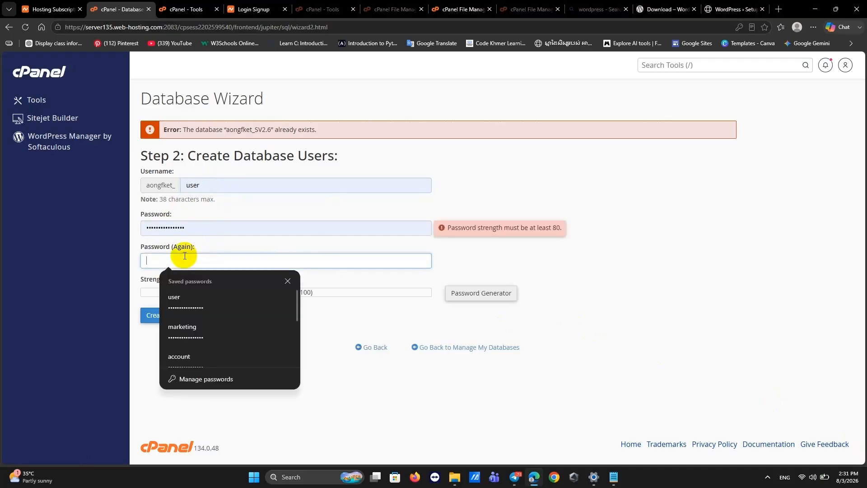
{"action": "left_click", "coordinate": [186, 226]}
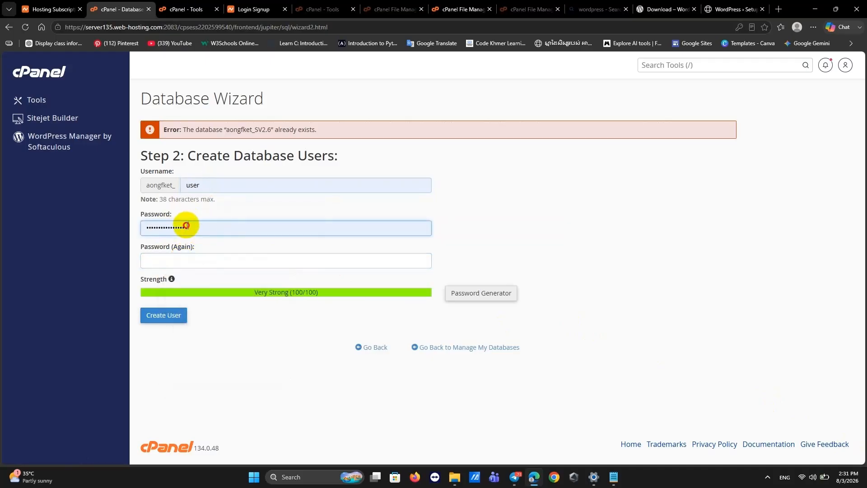
{"action": "left_click_drag", "start_coordinate": [186, 226], "coordinate": [137, 224]}
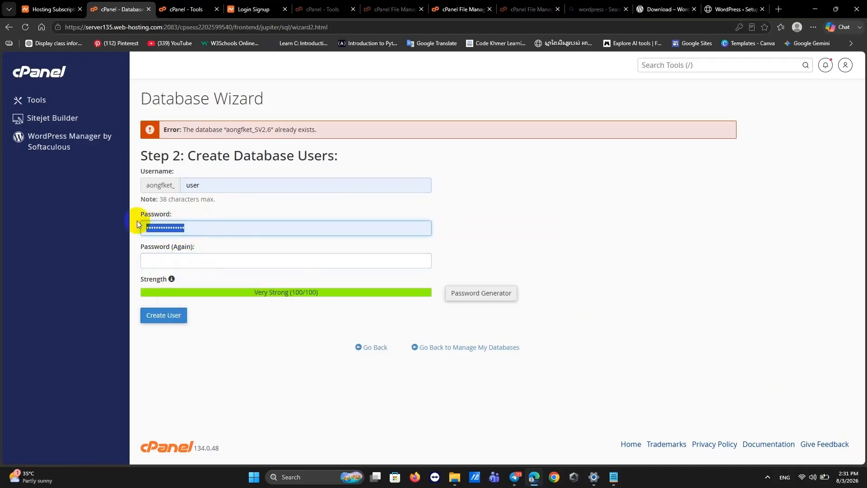
{"action": "left_click", "coordinate": [168, 259]}
{"action": "key", "text": "ctrl+v"}
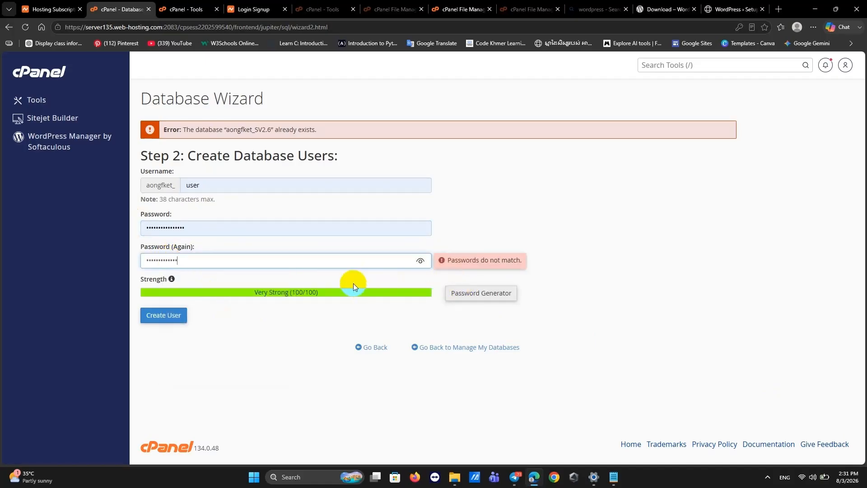
{"action": "left_click", "coordinate": [172, 321]}
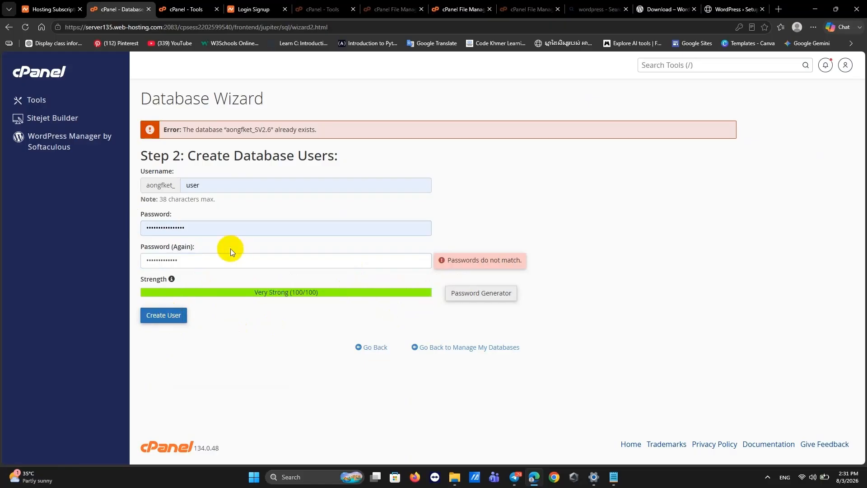
Clear the mismatched password confirmation and create the database user successfully.
{"action": "left_click_drag", "start_coordinate": [189, 261], "coordinate": [83, 260]}
{"action": "key", "text": "BackSpace"}
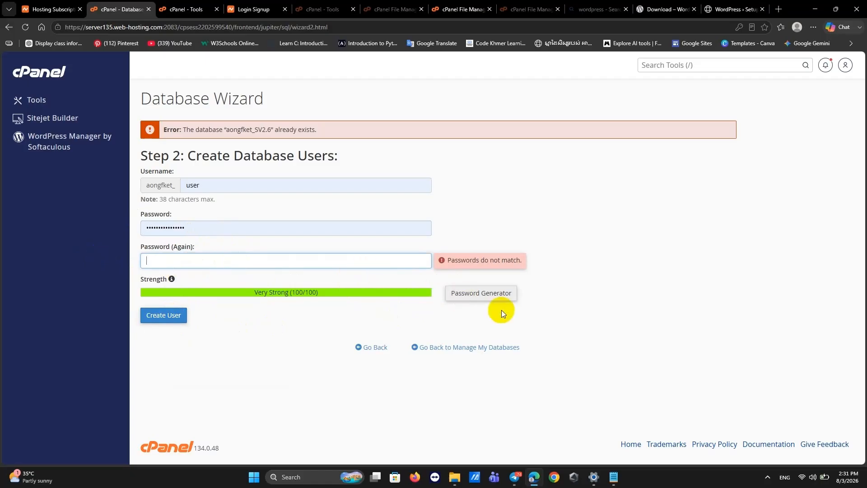
{"action": "left_click", "coordinate": [813, 475]}
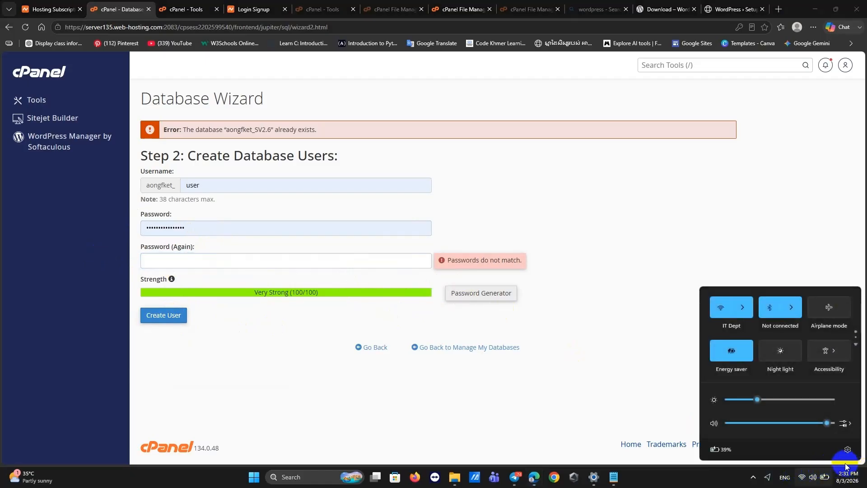
{"action": "left_click", "coordinate": [730, 224]}
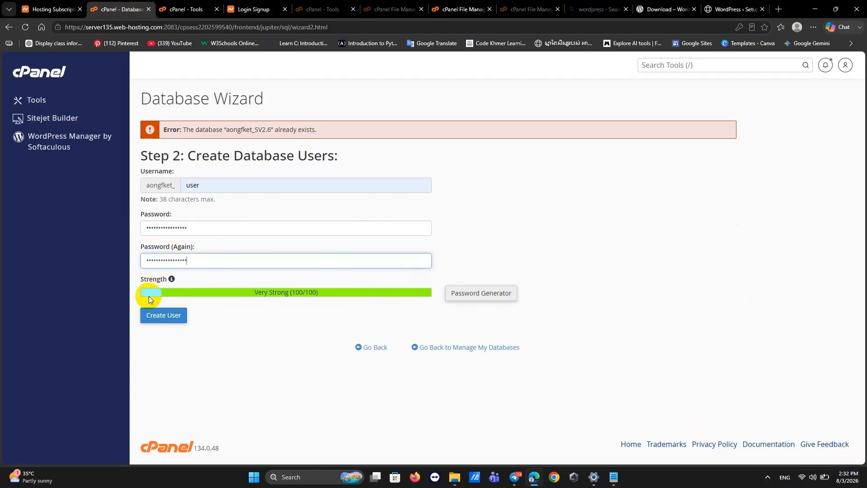
{"action": "left_click", "coordinate": [158, 316]}
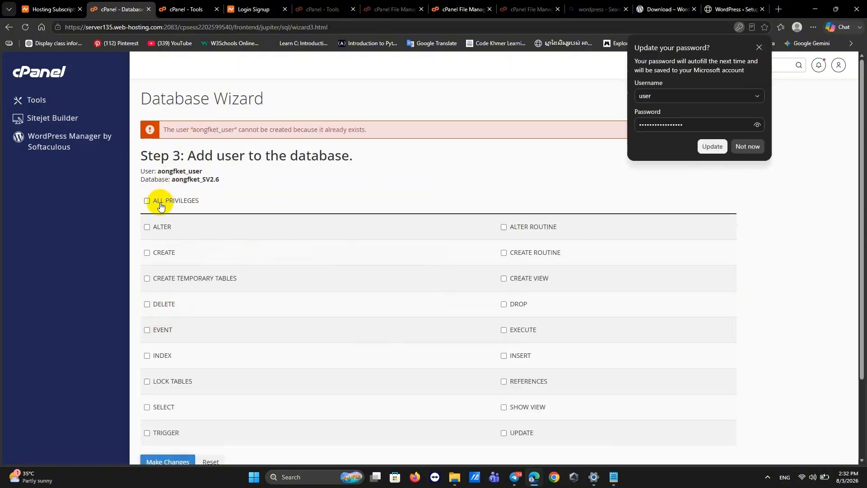
Save the updated password in Edge and grant aongfket_user all privileges on aongfket_SV2.6.
{"action": "left_click", "coordinate": [713, 146]}
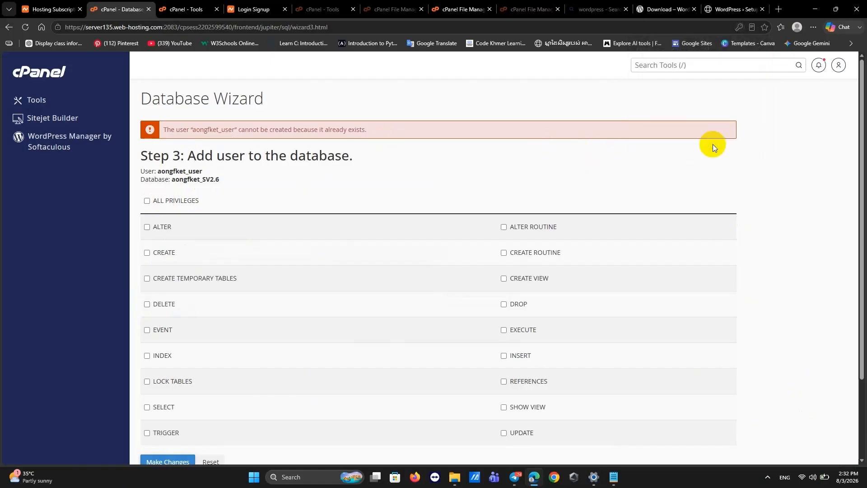
{"action": "left_click", "coordinate": [147, 202]}
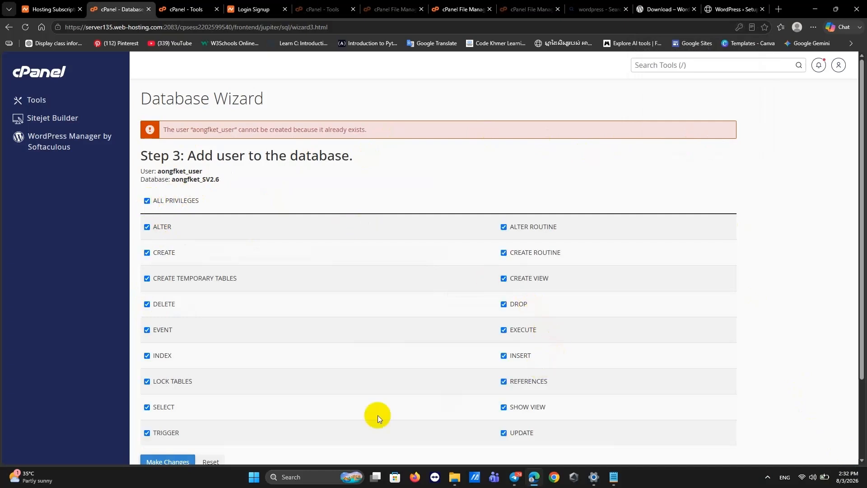
{"action": "scroll", "coordinate": [270, 377], "scroll_direction": "down", "scroll_amount": 2}
{"action": "left_click", "coordinate": [163, 364]}
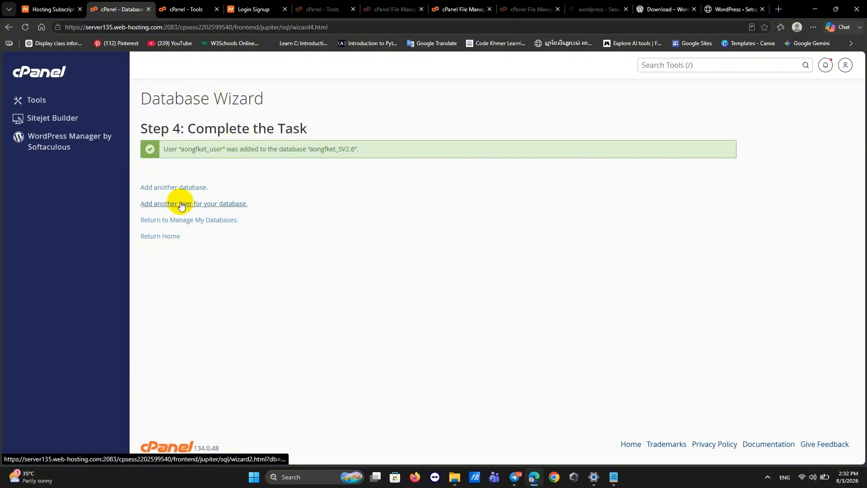
Review Manage My Databases, confirming aongfket_SV2.6 lists aongfket_user as privileged user.
{"action": "left_click", "coordinate": [181, 222]}
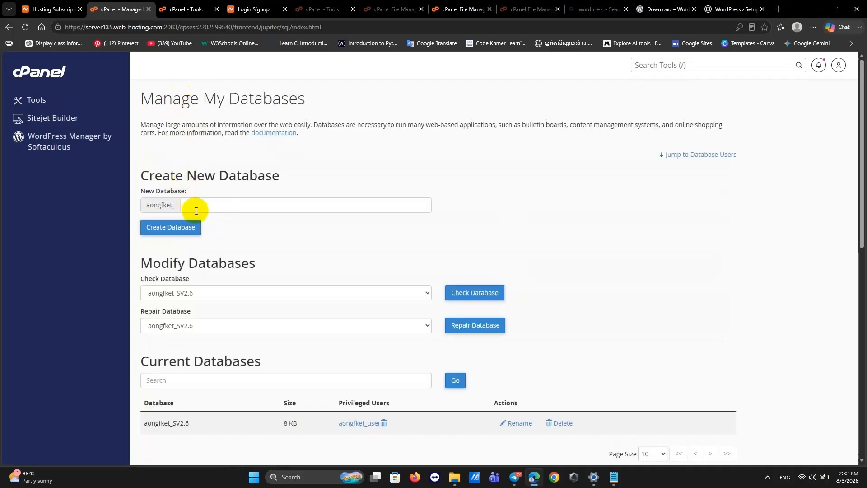
{"action": "left_click", "coordinate": [192, 206]}
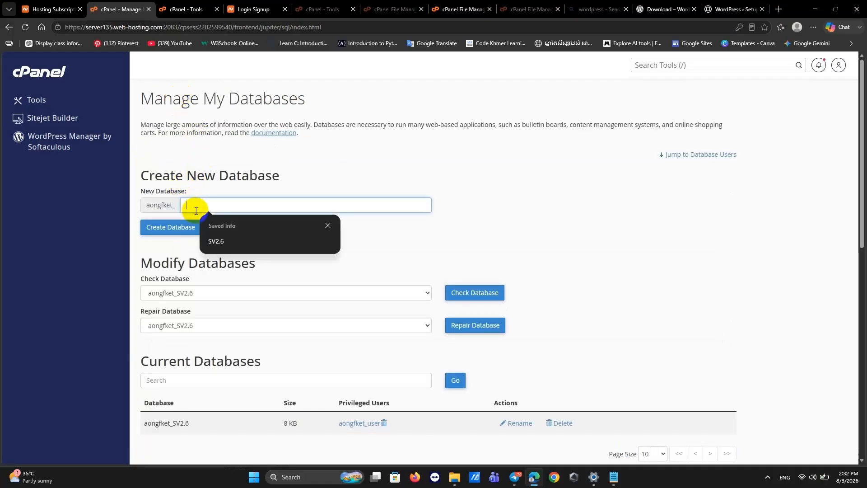
{"action": "left_click", "coordinate": [220, 243]}
{"action": "scroll", "coordinate": [204, 308], "scroll_direction": "down", "scroll_amount": 1}
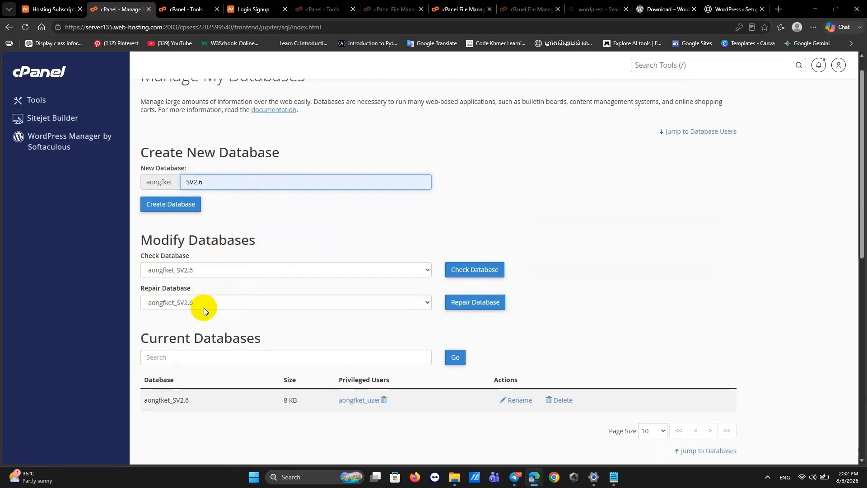
{"action": "scroll", "coordinate": [204, 308], "scroll_direction": "down", "scroll_amount": 3}
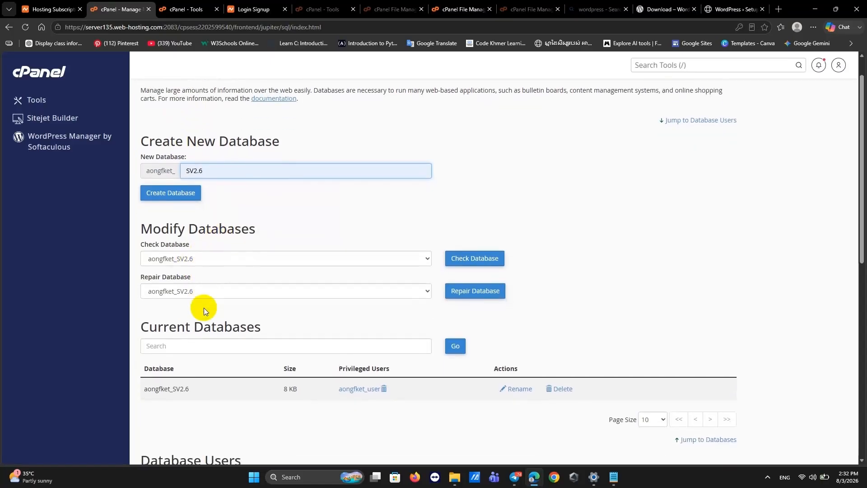
{"action": "scroll", "coordinate": [204, 308], "scroll_direction": "down", "scroll_amount": 2}
{"action": "scroll", "coordinate": [204, 308], "scroll_direction": "up", "scroll_amount": 3}
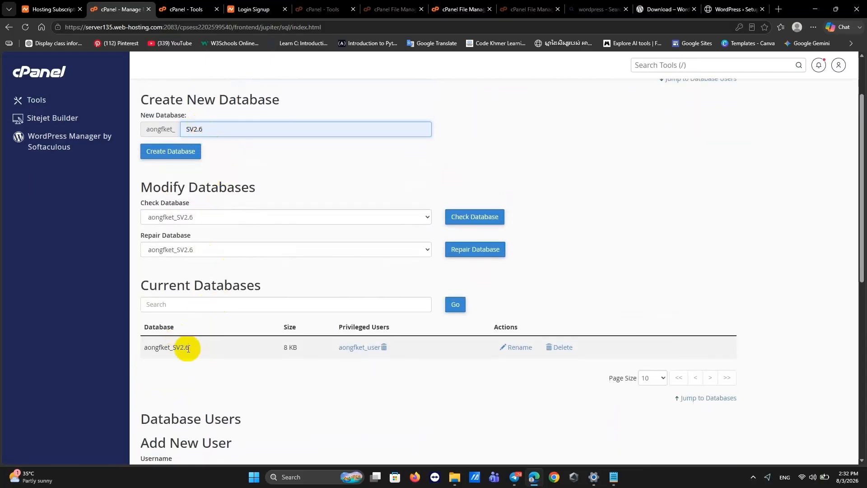
{"action": "scroll", "coordinate": [250, 317], "scroll_direction": "down", "scroll_amount": 5}
{"action": "scroll", "coordinate": [250, 316], "scroll_direction": "up", "scroll_amount": 5}
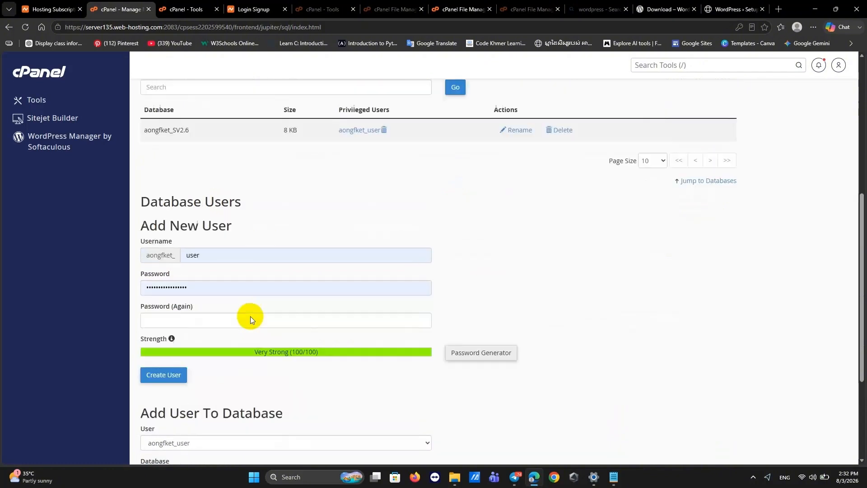
{"action": "scroll", "coordinate": [250, 317], "scroll_direction": "up", "scroll_amount": 2}
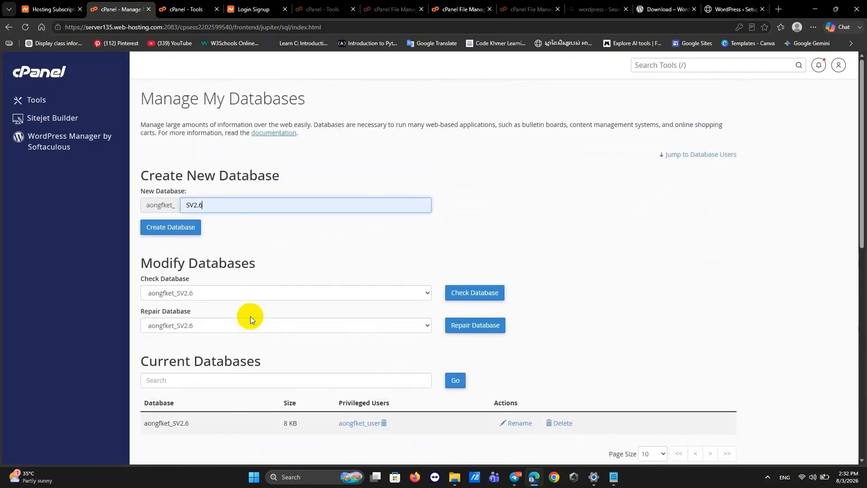
Return to the cPanel Tools dashboard, which counts 1 of 50 databases.
{"action": "left_click", "coordinate": [37, 101]}
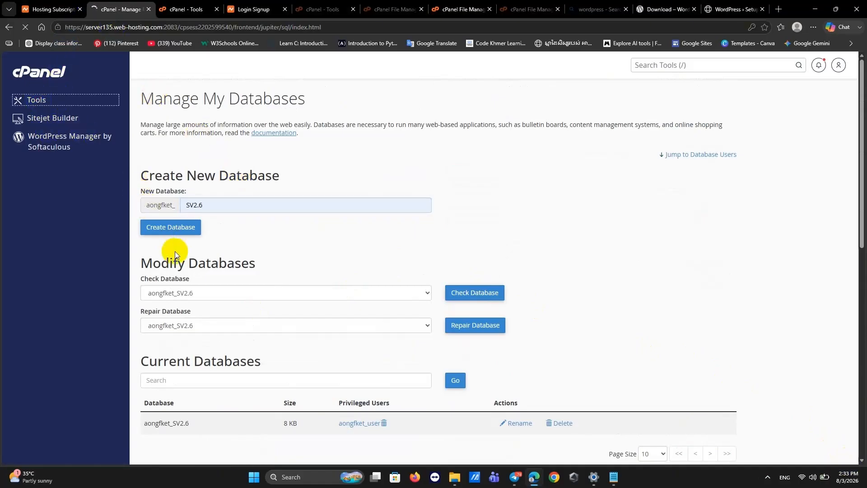
{"action": "scroll", "coordinate": [230, 304], "scroll_direction": "down", "scroll_amount": 2}
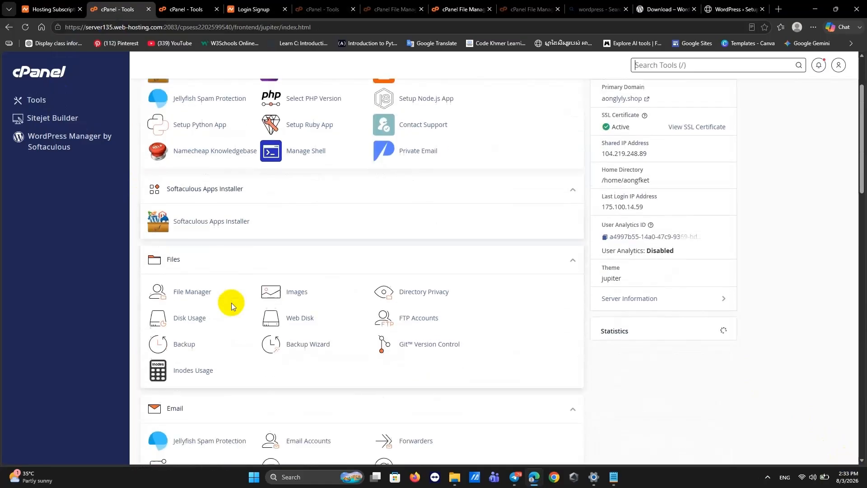
{"action": "scroll", "coordinate": [194, 365], "scroll_direction": "down", "scroll_amount": 1}
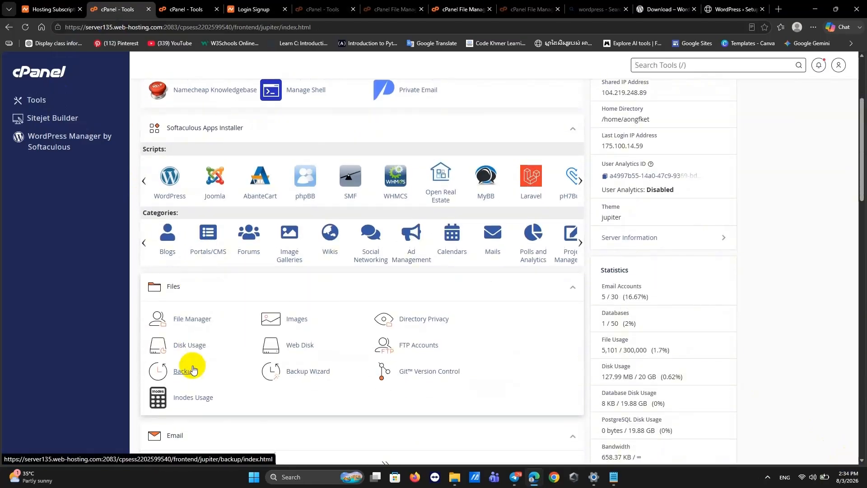
Open File Manager, close the stray WordPress search tab, and open the public_html folder.
{"action": "left_click", "coordinate": [192, 318]}
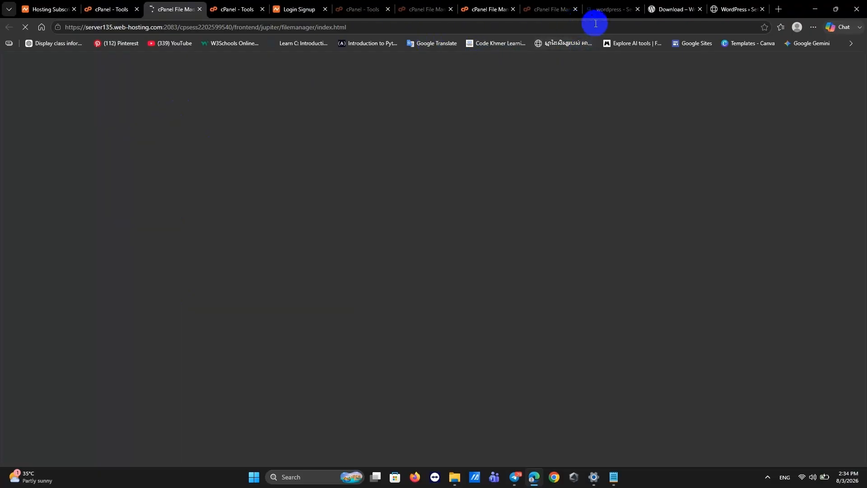
{"action": "left_click", "coordinate": [637, 9]}
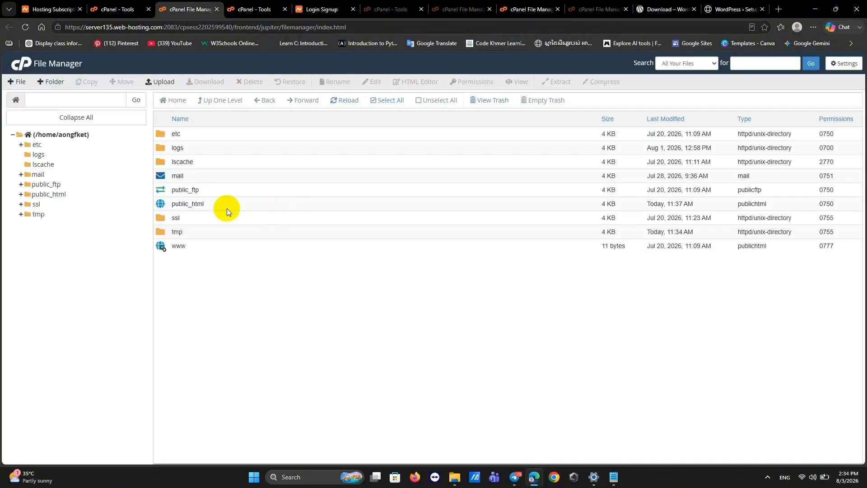
{"action": "left_click", "coordinate": [202, 203]}
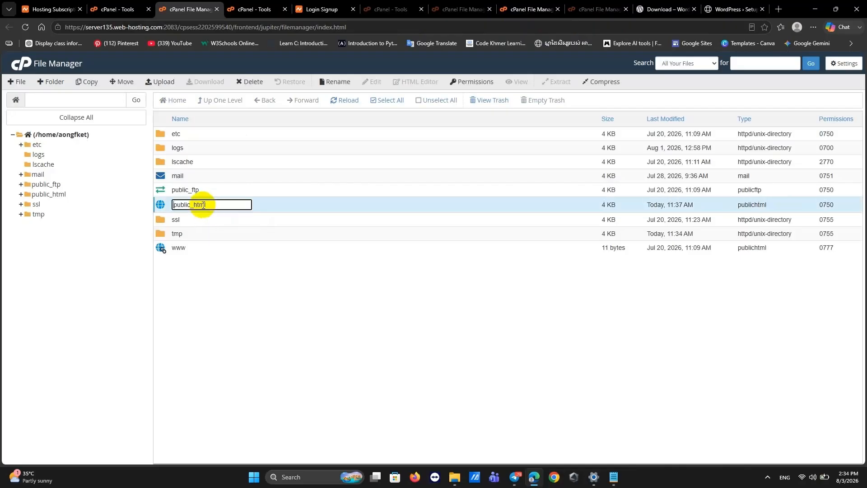
{"action": "double_click", "coordinate": [258, 207]}
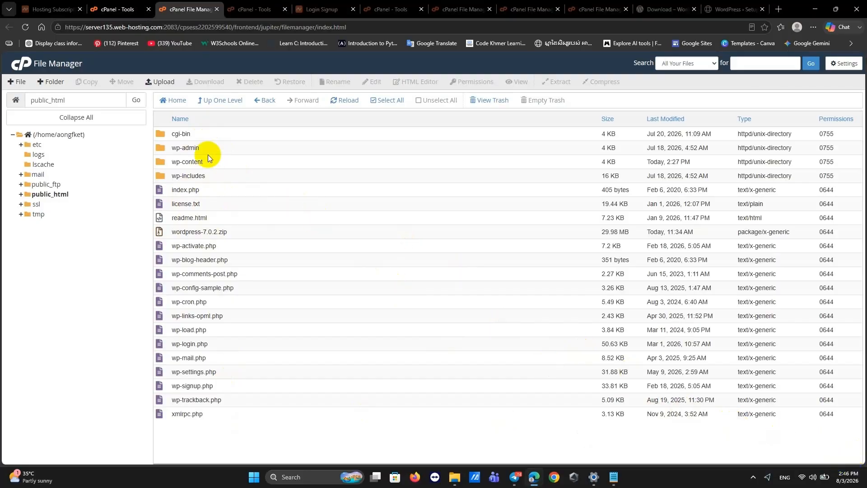
{"action": "left_click", "coordinate": [109, 14]}
Copy aonglyly.shop from the Hosting List, close the old setup tab, and load the domain in a new tab.
{"action": "left_click", "coordinate": [52, 9]}
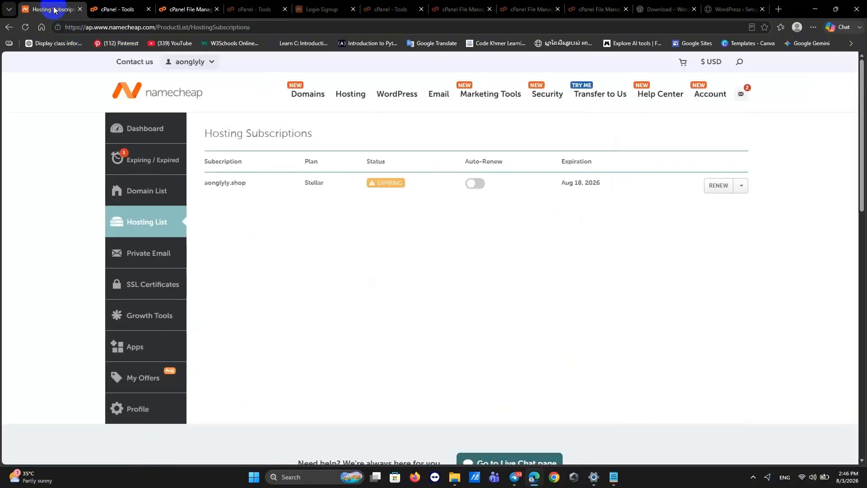
{"action": "left_click_drag", "start_coordinate": [254, 184], "coordinate": [197, 181]}
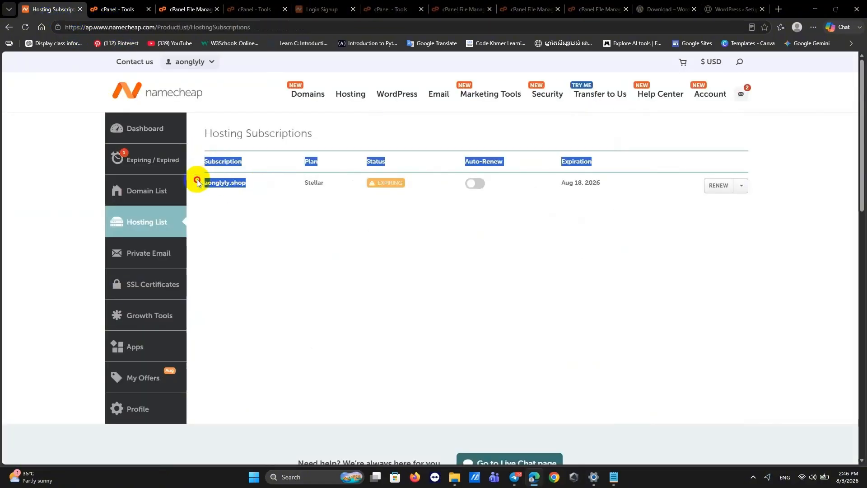
{"action": "left_click", "coordinate": [251, 188]}
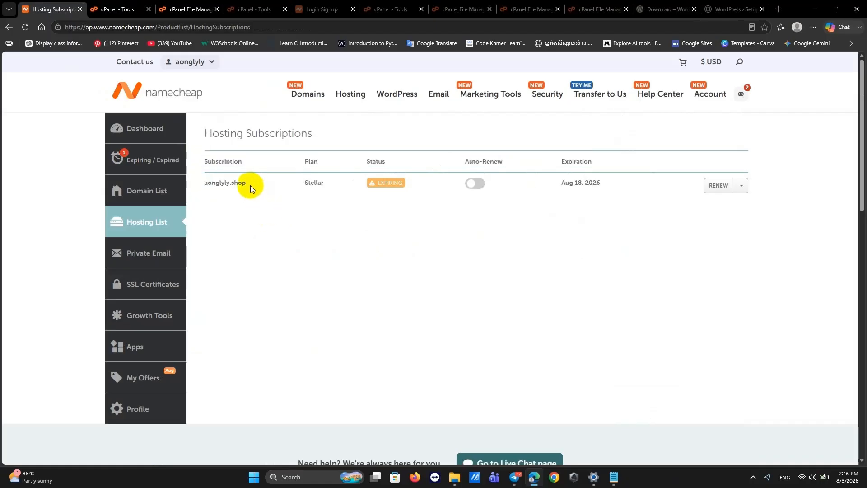
{"action": "left_click_drag", "start_coordinate": [250, 185], "coordinate": [205, 183]}
{"action": "key", "text": "ctrl+c"}
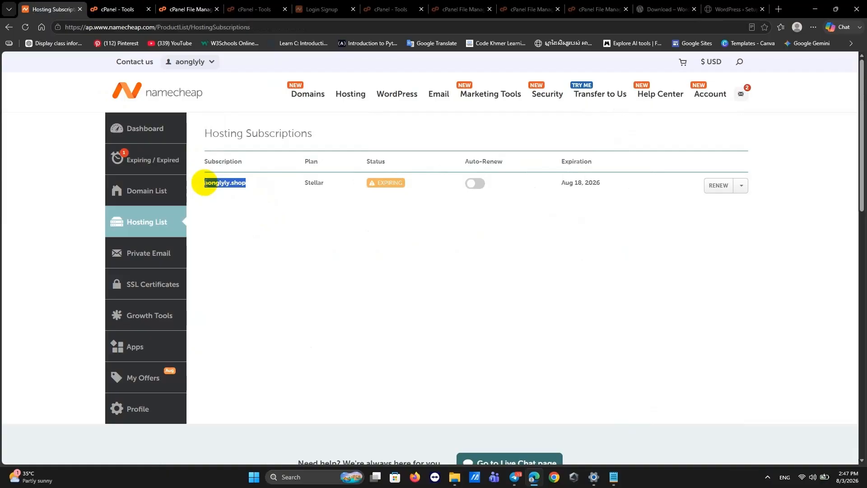
{"action": "left_click", "coordinate": [762, 9]}
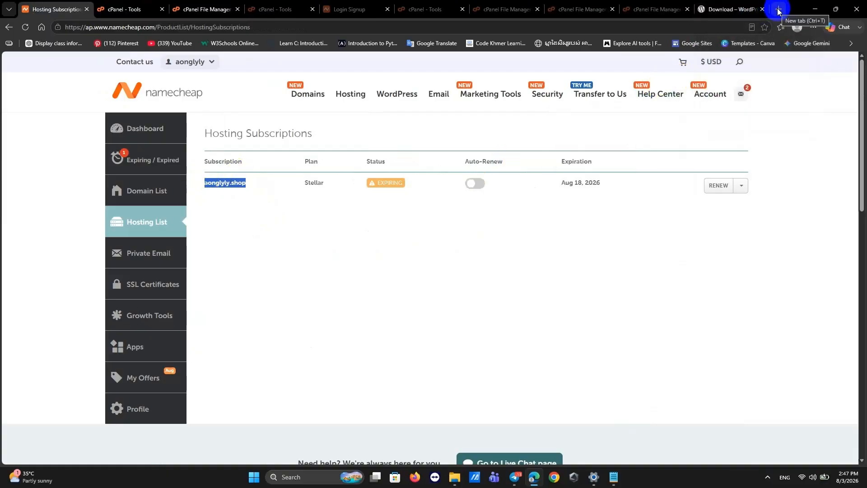
{"action": "left_click", "coordinate": [778, 9]}
{"action": "key", "text": "ctrl+v"}
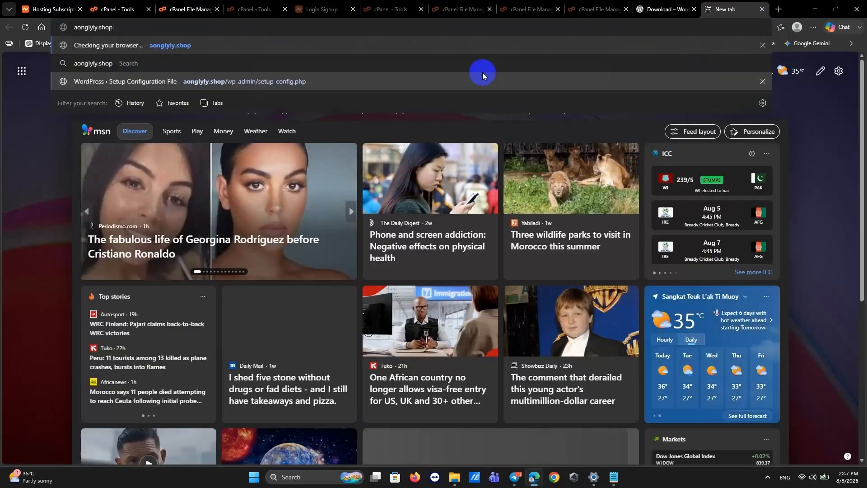
{"action": "left_click", "coordinate": [164, 46]}
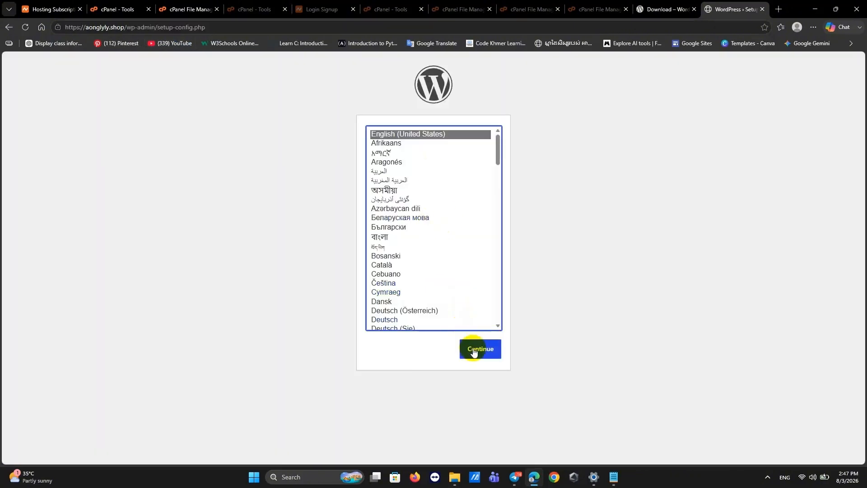
Enter database aongfket_SV2.6, user aongfket_user, the password, host localhost and a table prefix.
{"action": "left_click", "coordinate": [473, 350]}
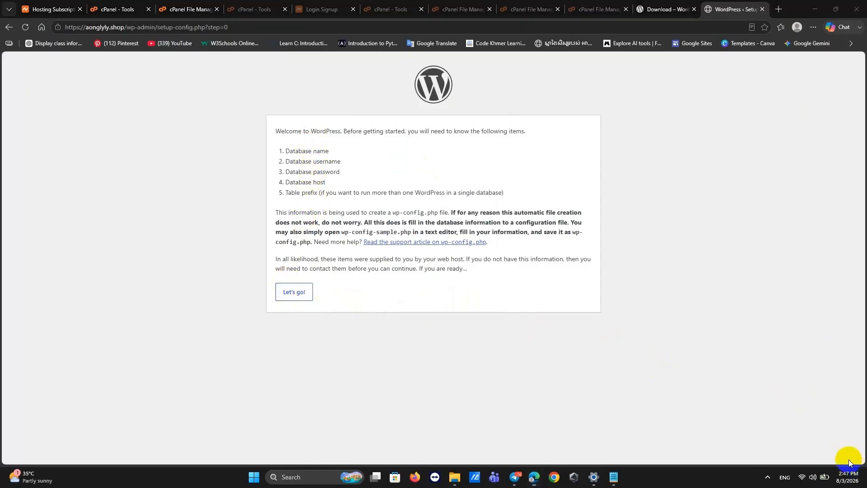
{"action": "left_click", "coordinate": [289, 291]}
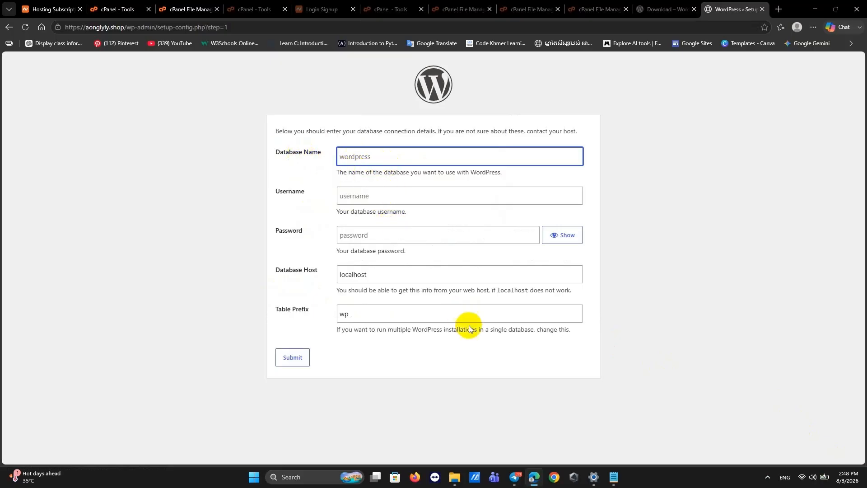
{"action": "mouse_move", "coordinate": [617, 477]}
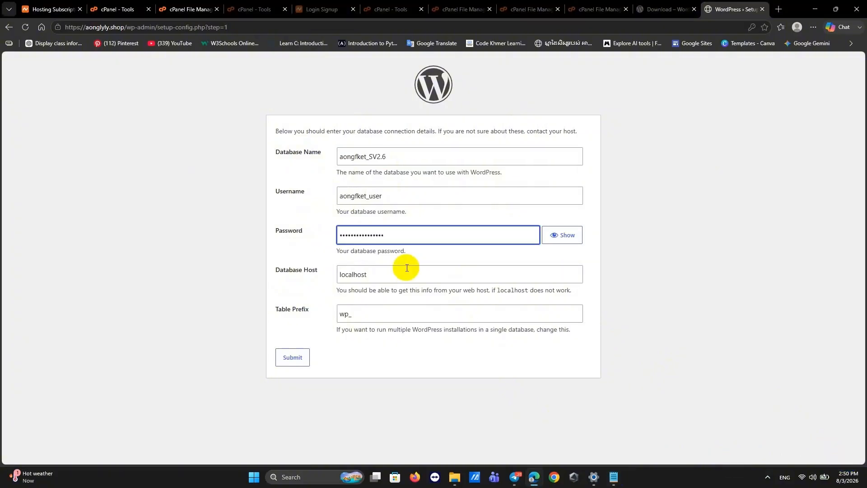
{"action": "left_click", "coordinate": [365, 316]}
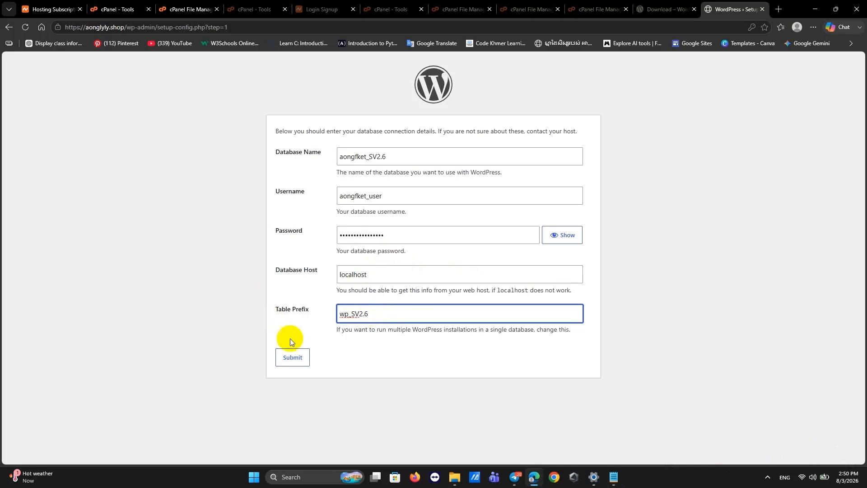
Submit the connection details, correcting the table prefix to wp_SV after the error.
{"action": "left_click", "coordinate": [292, 357]}
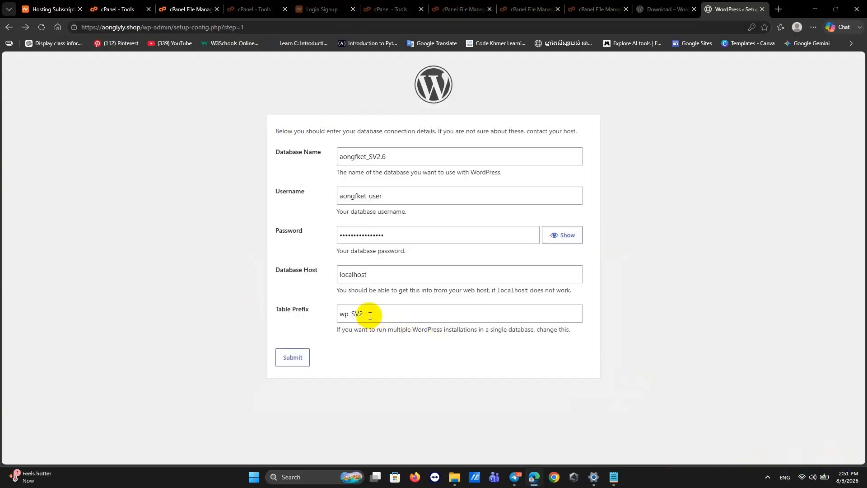
{"action": "left_click", "coordinate": [370, 316]}
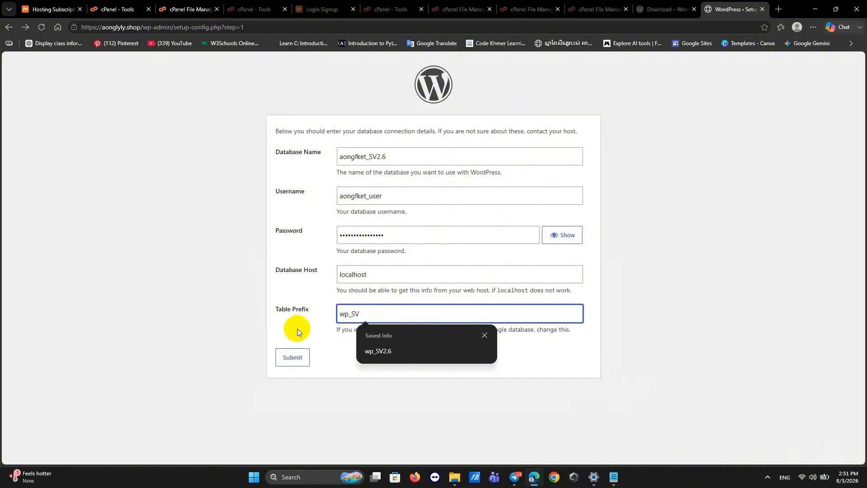
{"action": "left_click", "coordinate": [332, 364]}
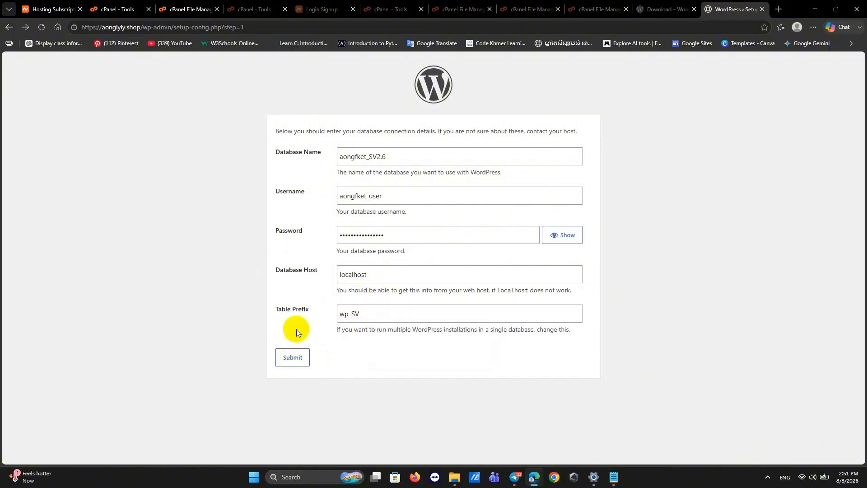
{"action": "left_click", "coordinate": [293, 358]}
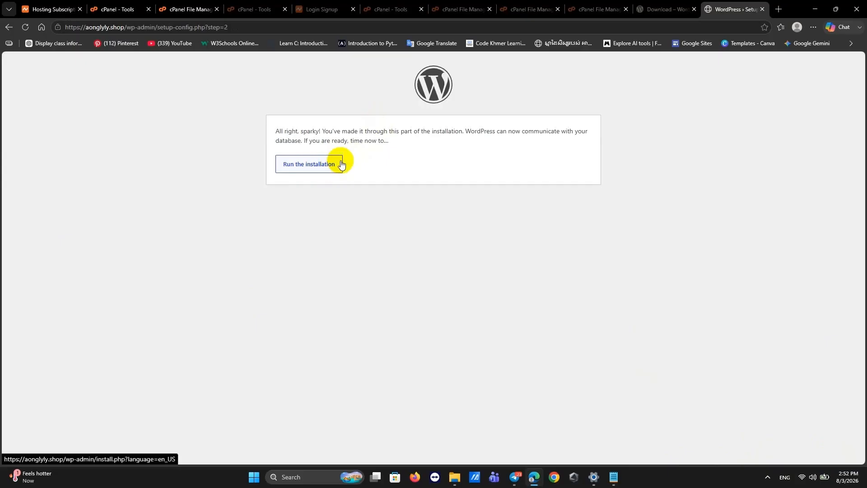
Fill in site title 'Top E-commerce in Cambodia', the admin username and the generated password.
{"action": "left_click", "coordinate": [314, 162]}
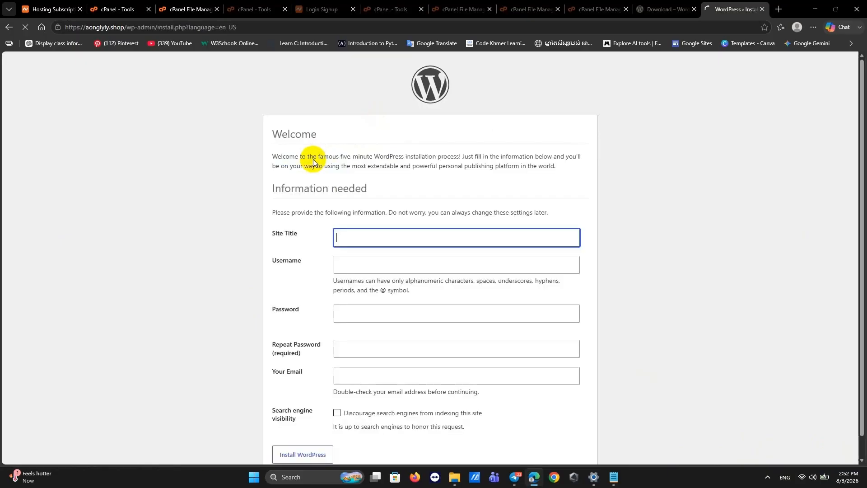
{"action": "scroll", "coordinate": [470, 334], "scroll_direction": "down", "scroll_amount": 1}
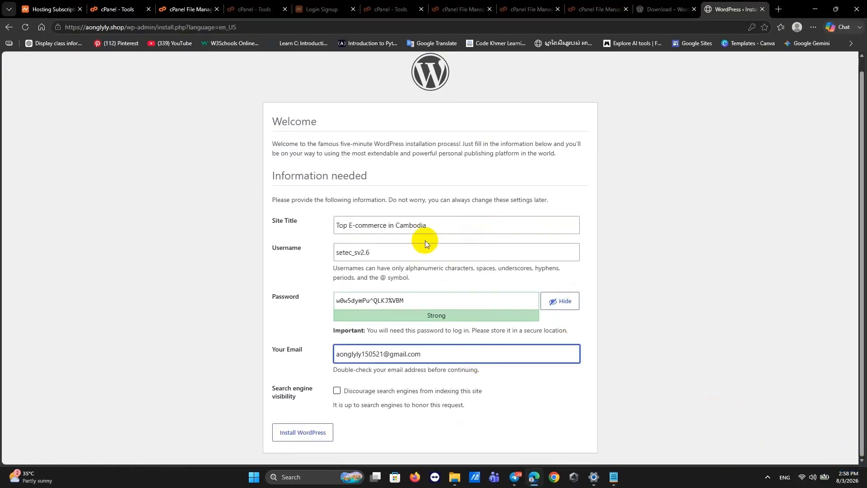
{"action": "left_click_drag", "start_coordinate": [447, 226], "coordinate": [338, 227]}
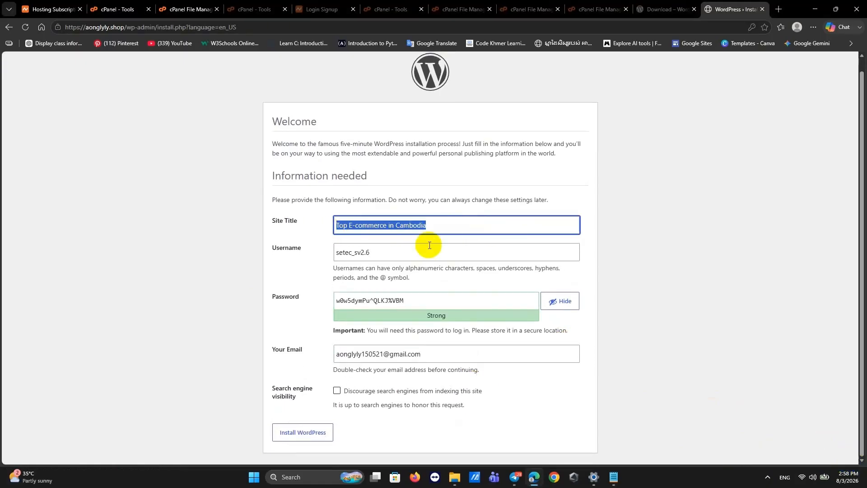
{"action": "left_click", "coordinate": [412, 252]}
{"action": "left_click_drag", "start_coordinate": [412, 252], "coordinate": [316, 251]}
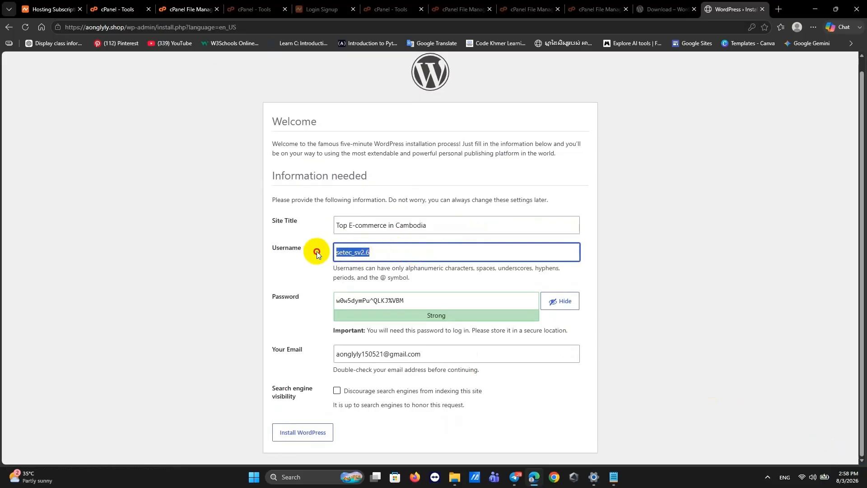
{"action": "left_click", "coordinate": [411, 301]}
{"action": "left_click_drag", "start_coordinate": [412, 301], "coordinate": [326, 303]}
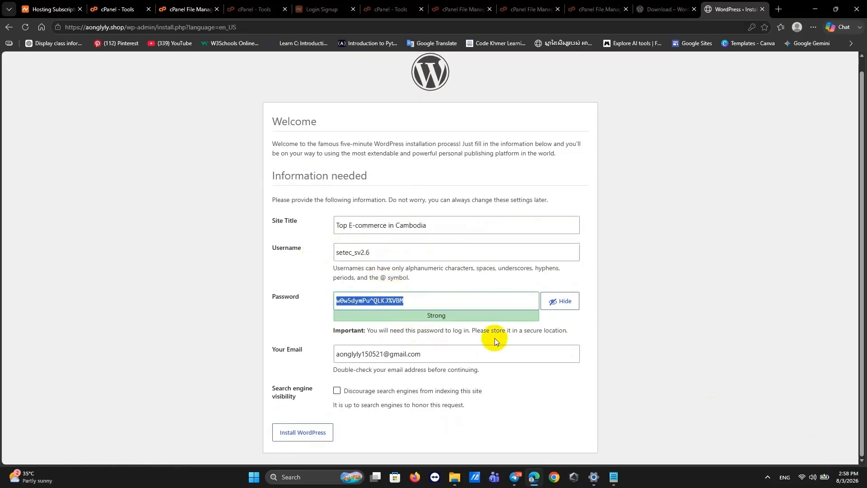
{"action": "left_click", "coordinate": [555, 378]}
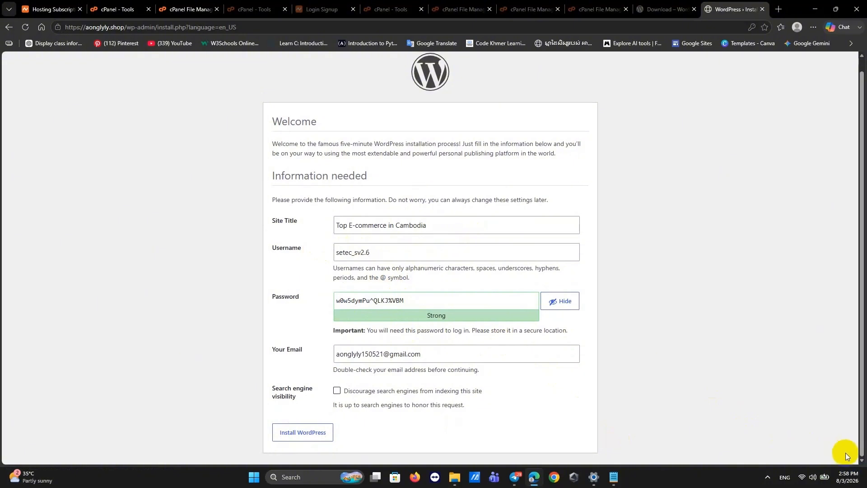
{"action": "left_click", "coordinate": [412, 302]}
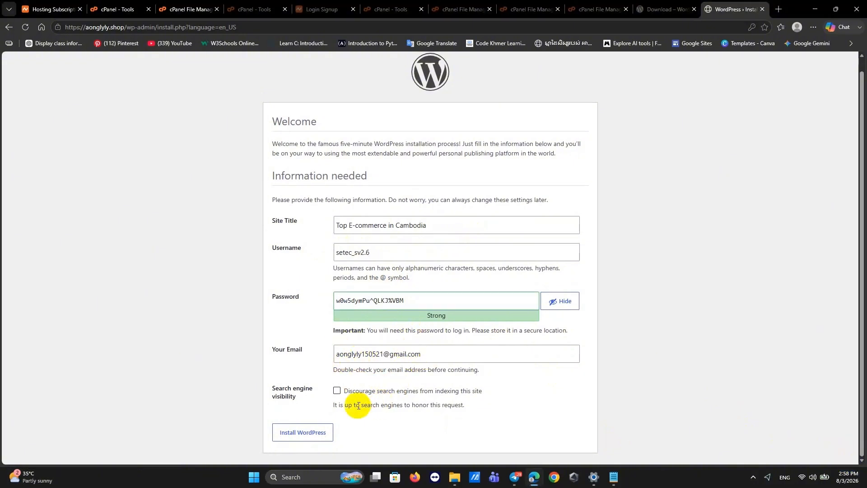
Discourage search engines, install WordPress, save the login in the browser, and go to the login page.
{"action": "left_click", "coordinate": [338, 391]}
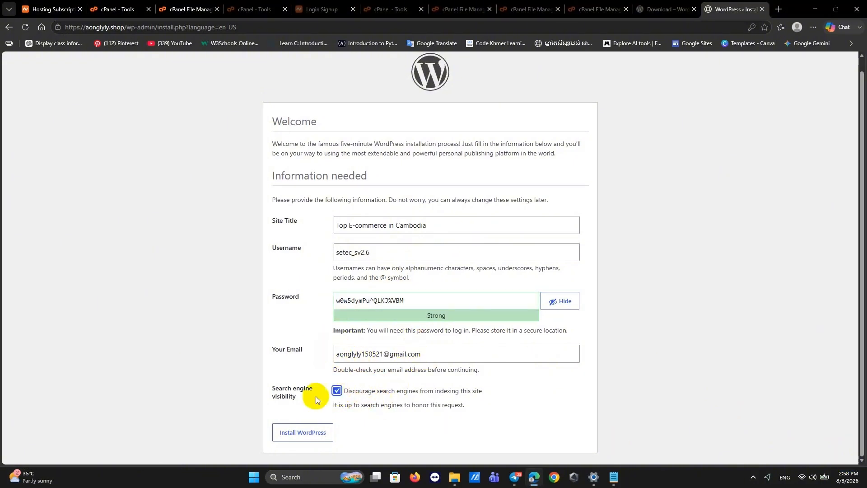
{"action": "left_click", "coordinate": [307, 442]}
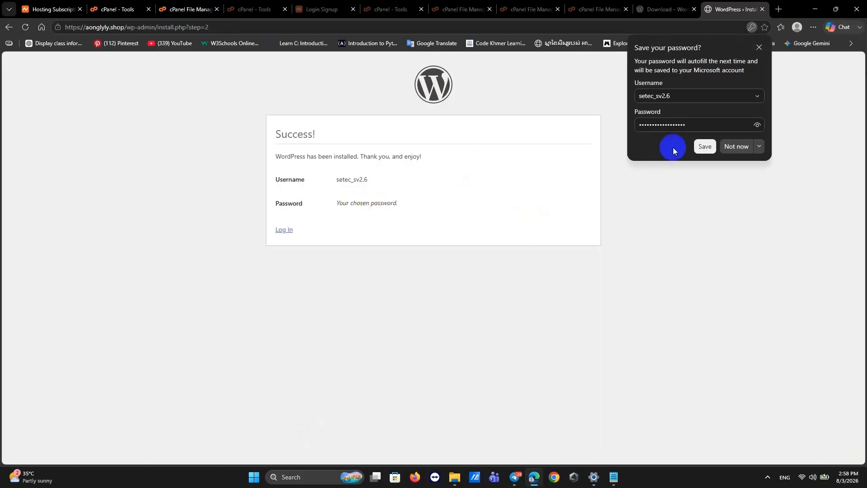
{"action": "left_click", "coordinate": [704, 147]}
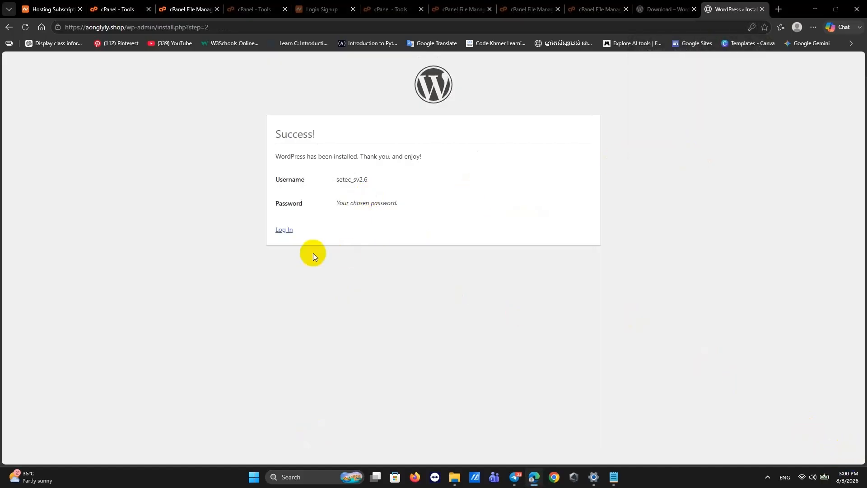
{"action": "left_click", "coordinate": [284, 230]}
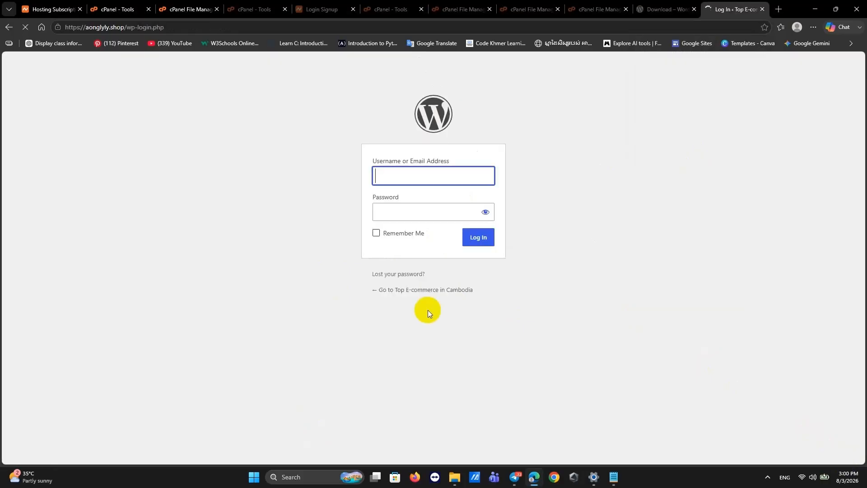
Log in with Remember Me ticked and view the site's Blog page showing 'Hello world!'.
{"action": "left_click", "coordinate": [376, 233]}
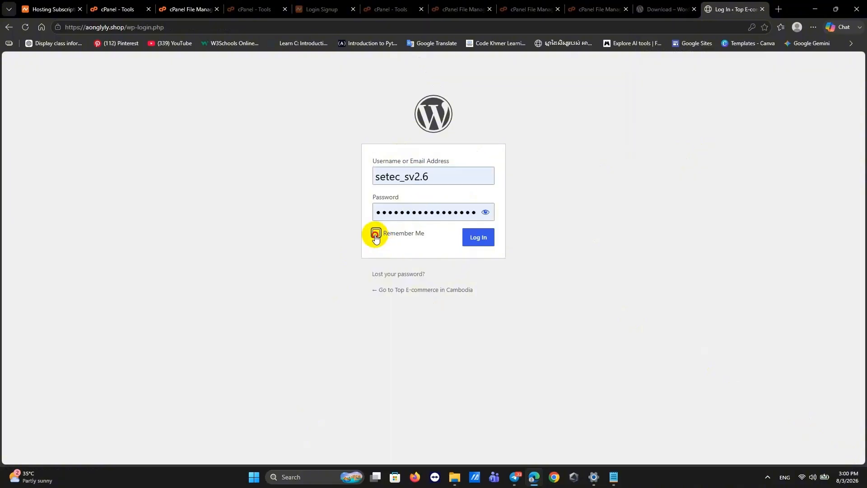
{"action": "left_click", "coordinate": [475, 241]}
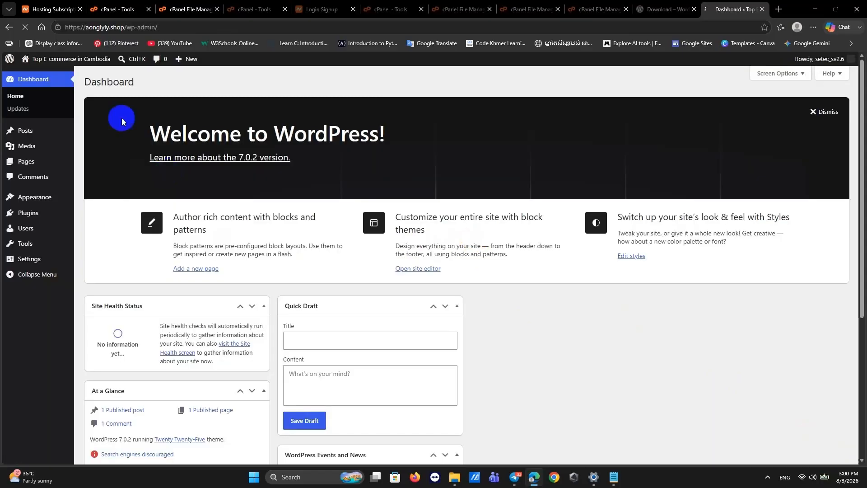
{"action": "mouse_move", "coordinate": [56, 63]}
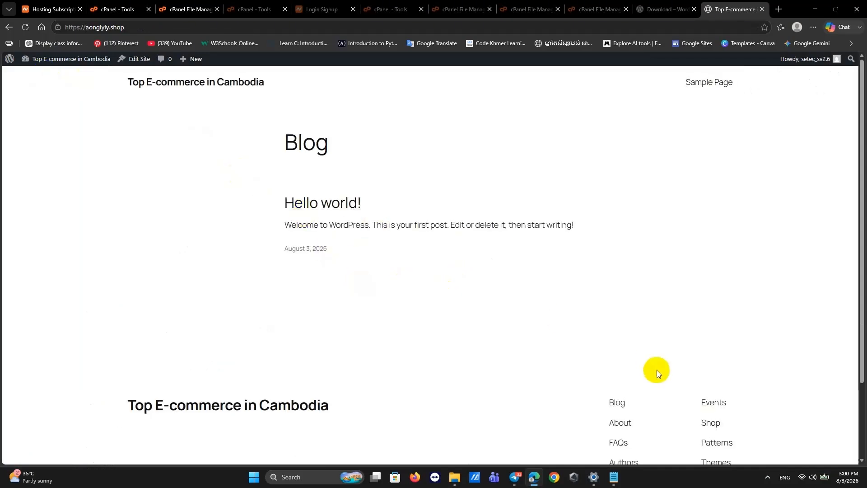
{"action": "scroll", "coordinate": [487, 281], "scroll_direction": "down", "scroll_amount": 3}
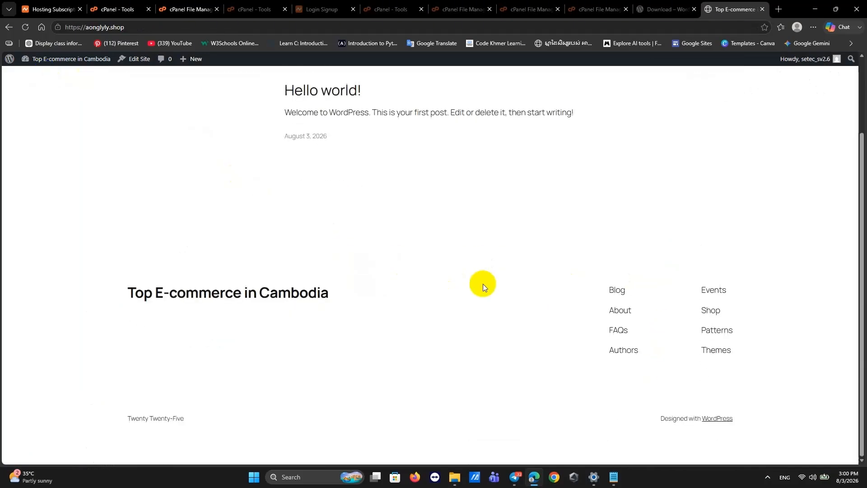
{"action": "scroll", "coordinate": [483, 284], "scroll_direction": "up", "scroll_amount": 1}
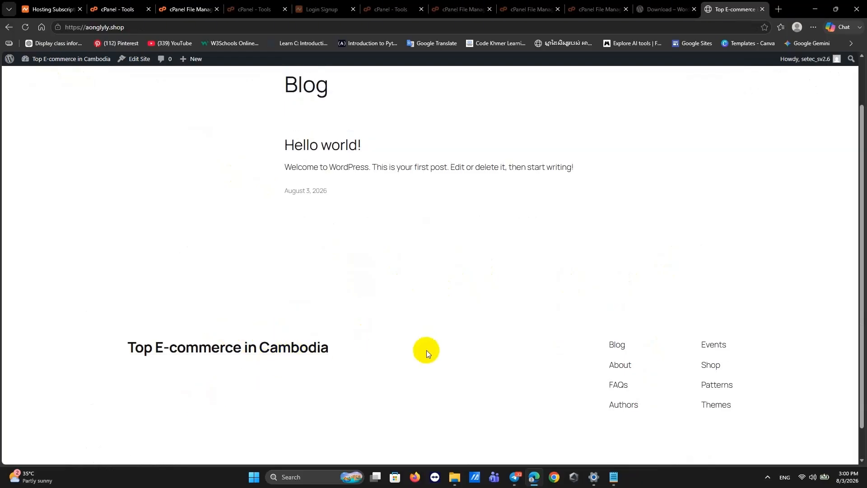
{"action": "scroll", "coordinate": [427, 351], "scroll_direction": "up", "scroll_amount": 1}
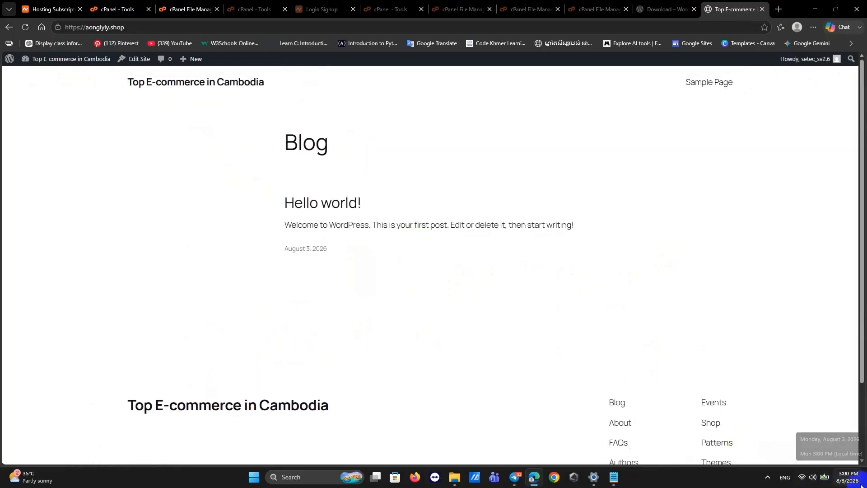
{"action": "left_click", "coordinate": [148, 27]}
{"action": "key", "text": "ctrl+c"}
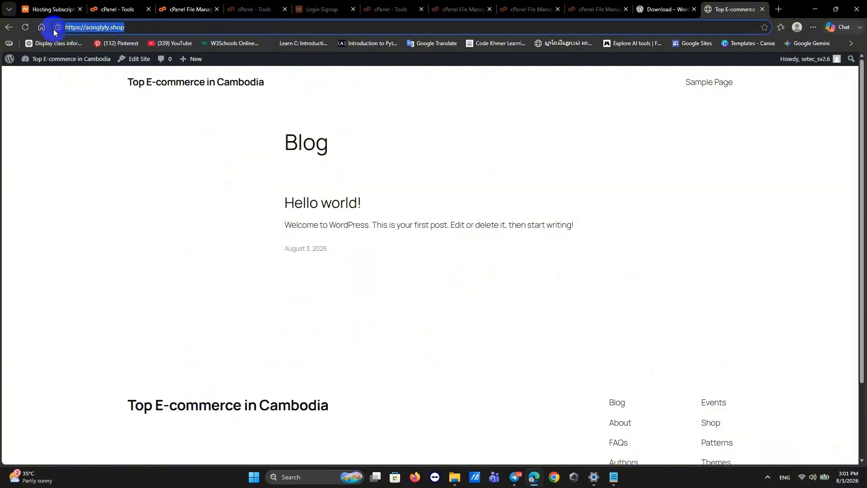
{"action": "left_click", "coordinate": [779, 9]}
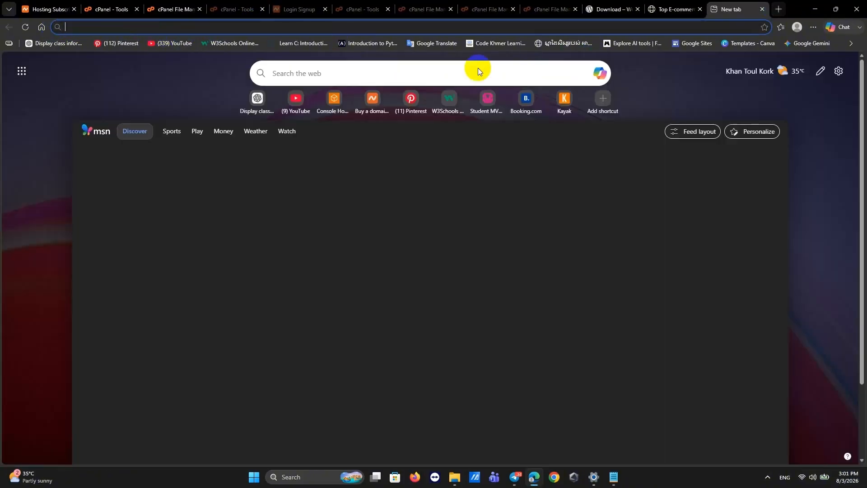
{"action": "key", "text": "ctrl+v"}
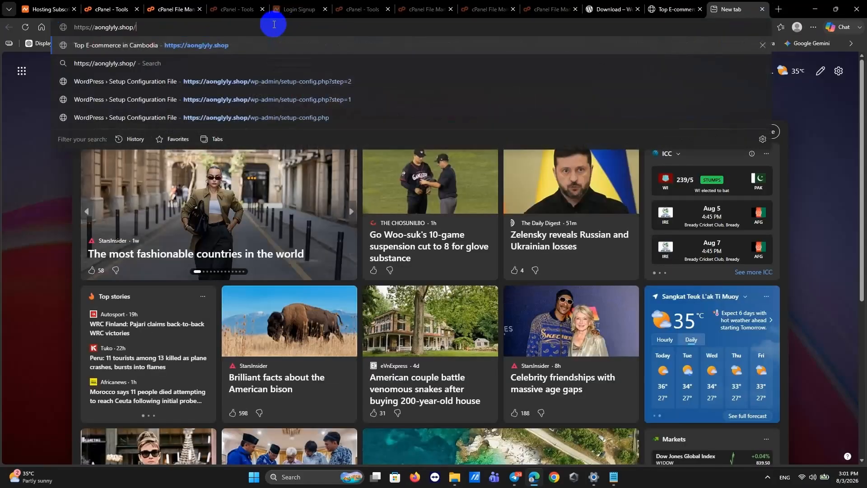
{"action": "left_click", "coordinate": [206, 45]}
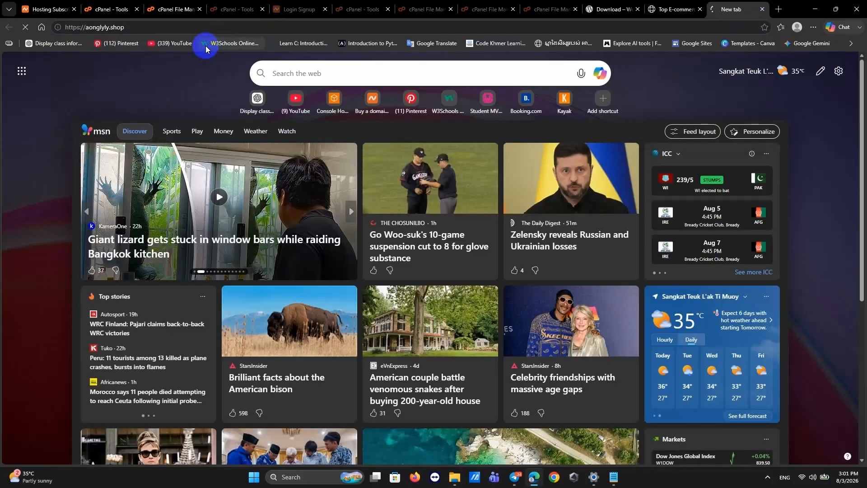
{"action": "scroll", "coordinate": [348, 324], "scroll_direction": "down", "scroll_amount": 3}
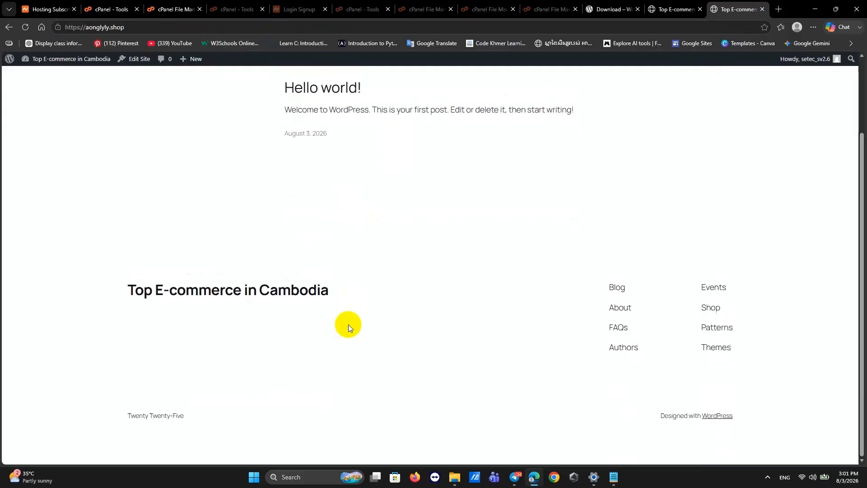
{"action": "scroll", "coordinate": [348, 325], "scroll_direction": "up", "scroll_amount": 3}
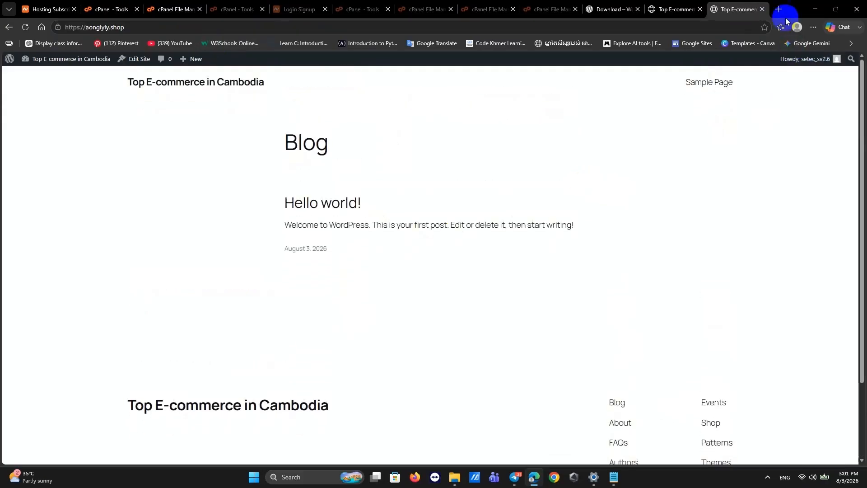
{"action": "left_click", "coordinate": [674, 9]}
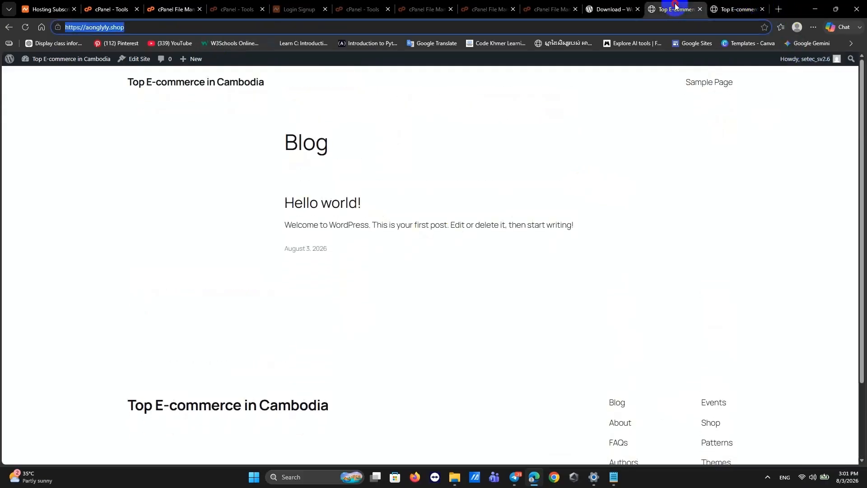
{"action": "left_click", "coordinate": [763, 9]}
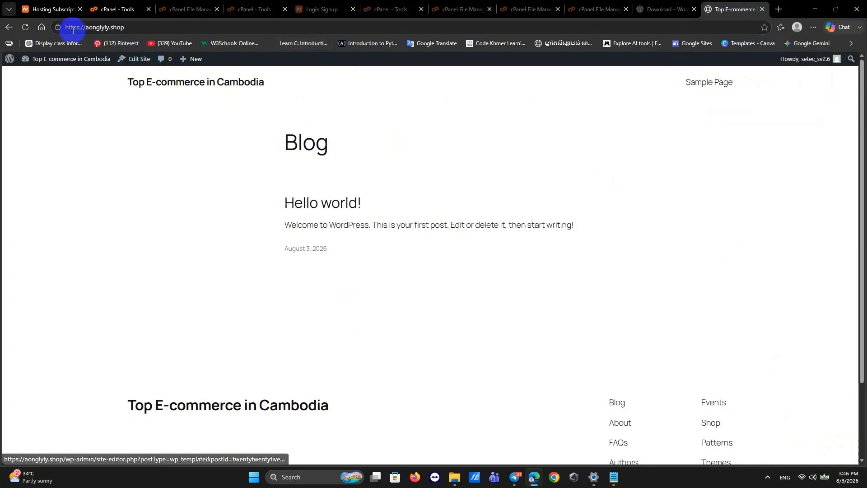
From the Dashboard, go to Appearance > Themes and browse Popular themes on Add Themes.
{"action": "left_click", "coordinate": [10, 27]}
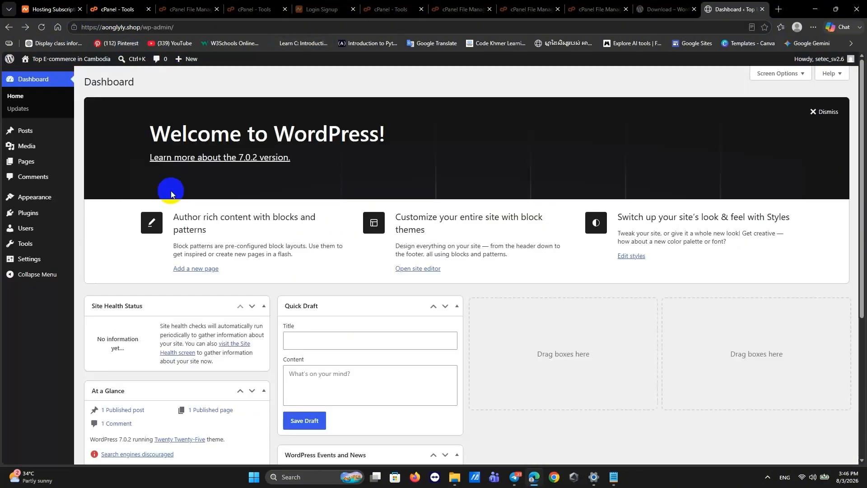
{"action": "left_click", "coordinate": [41, 198]}
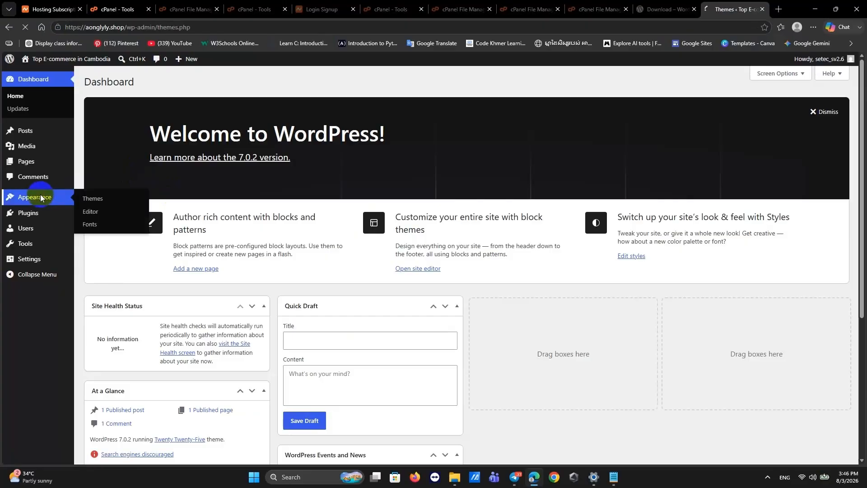
{"action": "left_click", "coordinate": [97, 199]}
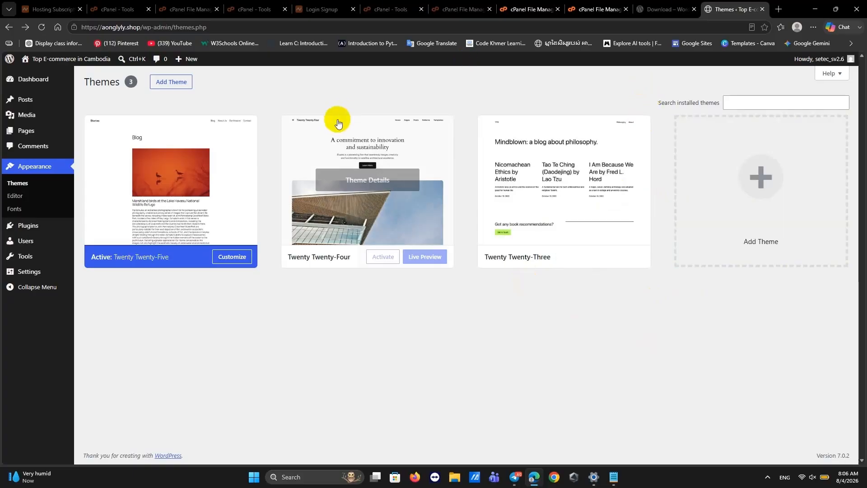
{"action": "left_click", "coordinate": [176, 86]}
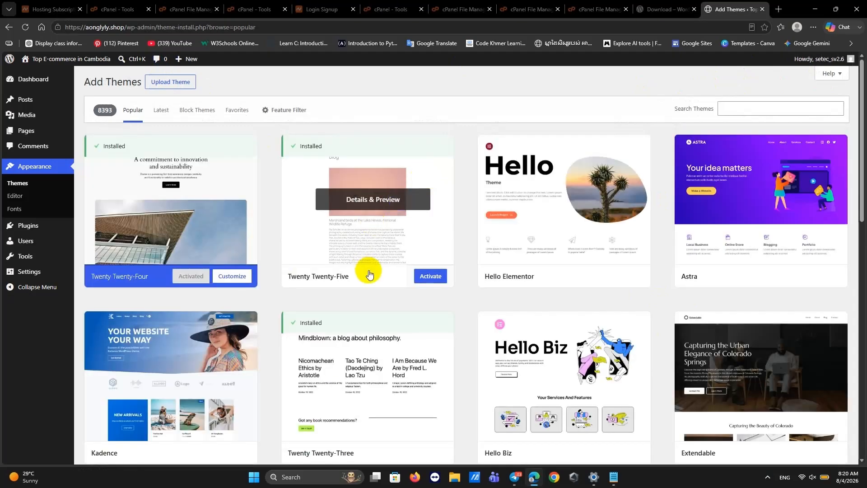
{"action": "scroll", "coordinate": [519, 286], "scroll_direction": "down", "scroll_amount": 3}
{"action": "scroll", "coordinate": [523, 291], "scroll_direction": "up", "scroll_amount": 3}
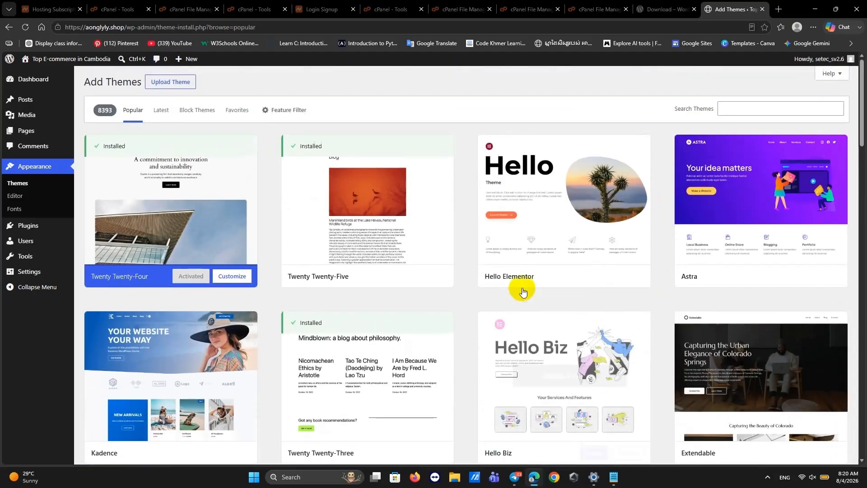
Search the theme directory for 'phone shop' and look at the Favorites themes.
{"action": "left_click", "coordinate": [728, 109]}
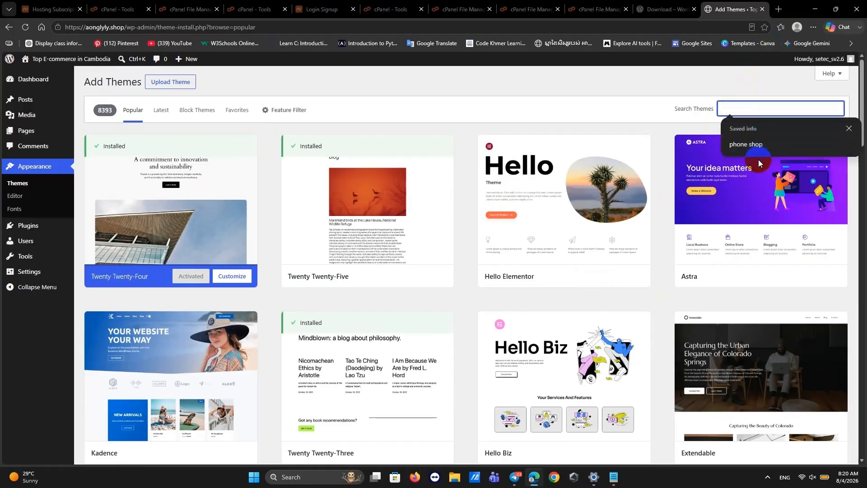
{"action": "left_click", "coordinate": [747, 144]}
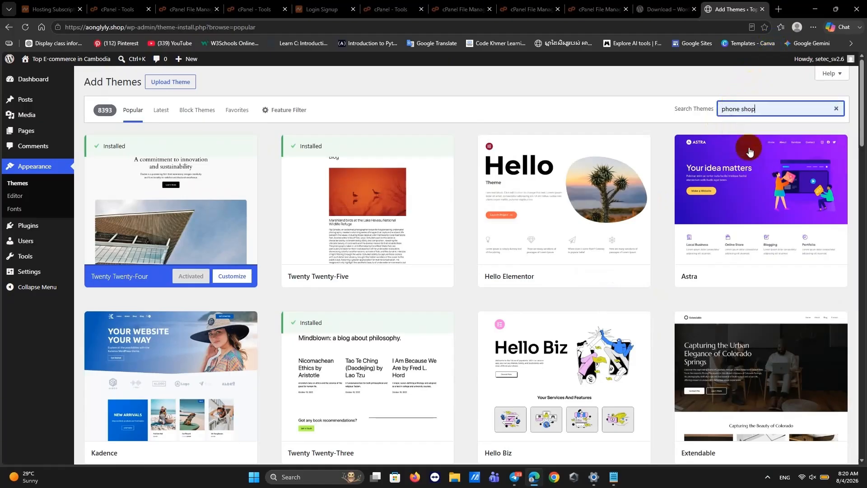
{"action": "left_click", "coordinate": [246, 108]}
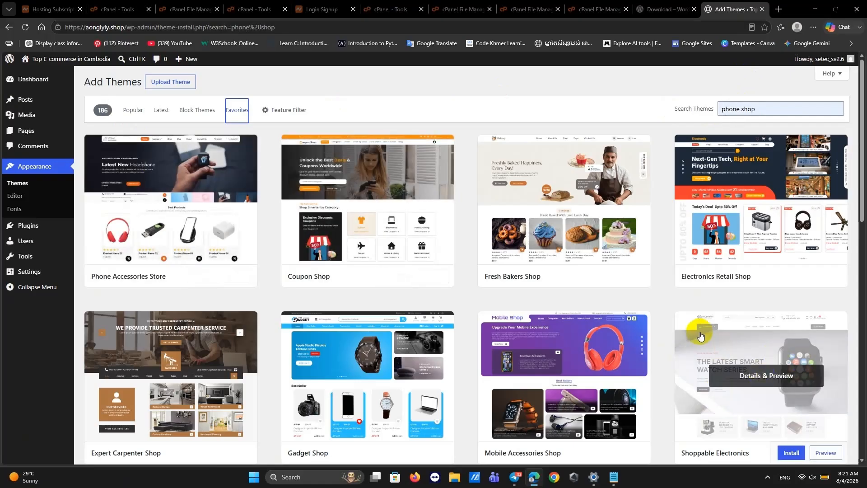
{"action": "scroll", "coordinate": [700, 334], "scroll_direction": "down", "scroll_amount": 2}
Preview the Shoppable Electronics theme, then return to the installed Themes page.
{"action": "left_click", "coordinate": [710, 286]}
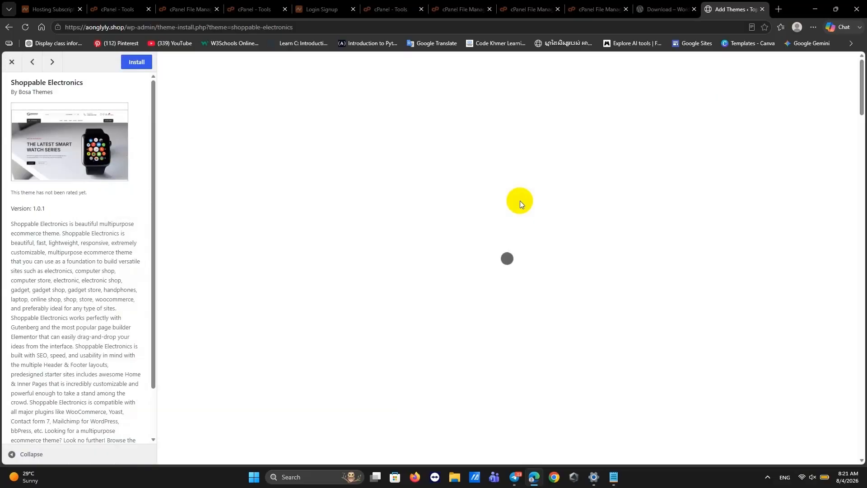
{"action": "scroll", "coordinate": [484, 232], "scroll_direction": "down", "scroll_amount": 5}
{"action": "right_click", "coordinate": [474, 245]}
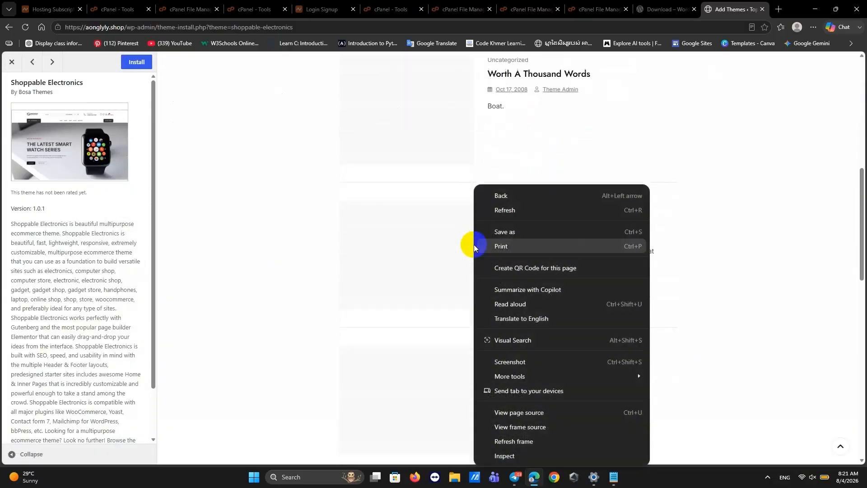
{"action": "left_click", "coordinate": [288, 207]}
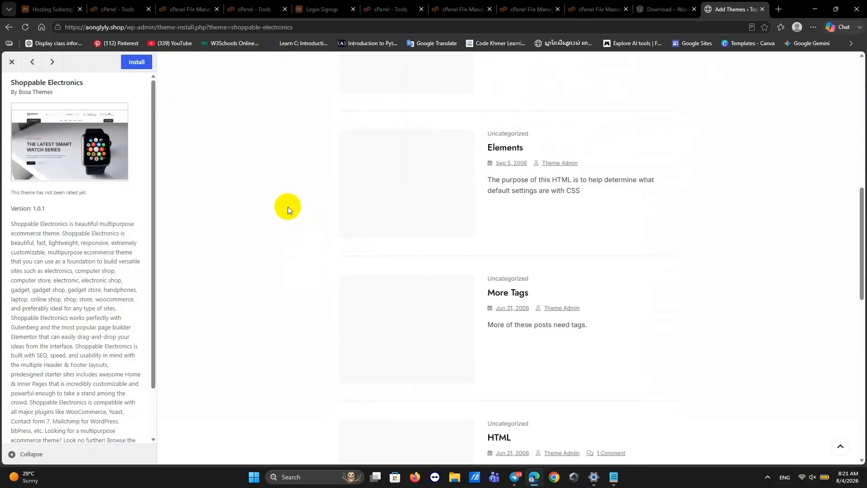
{"action": "scroll", "coordinate": [411, 285], "scroll_direction": "down", "scroll_amount": 8}
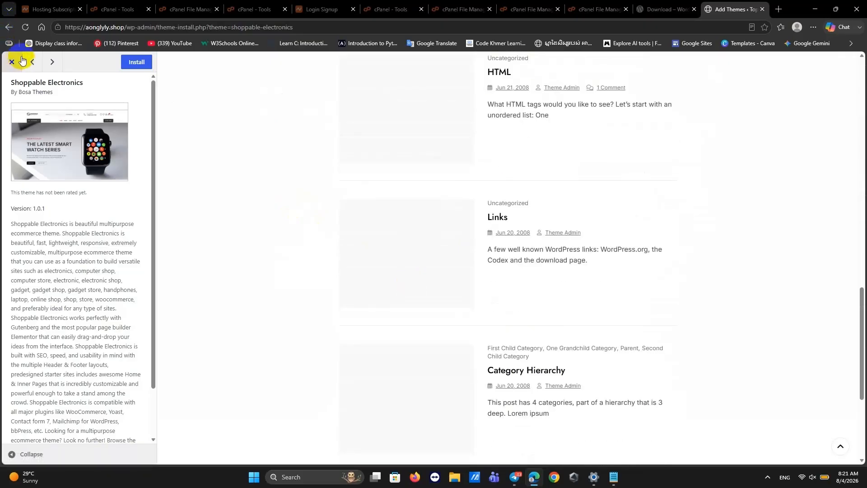
{"action": "left_click", "coordinate": [9, 26]}
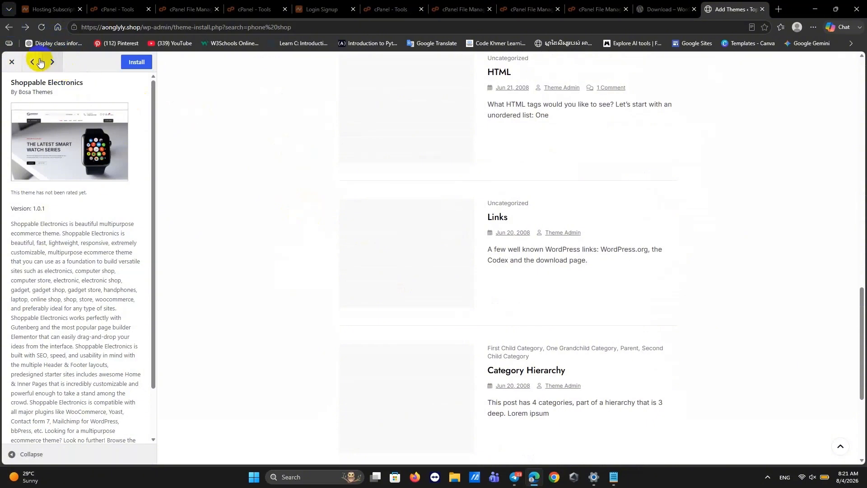
{"action": "left_click", "coordinate": [12, 31]}
{"action": "left_click", "coordinate": [9, 28]}
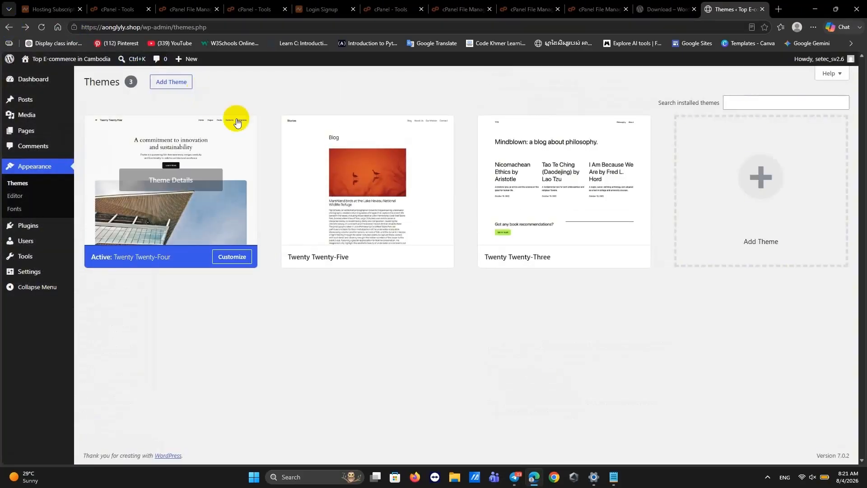
Search Add Themes for 'phone shop' and scroll through results like Mobix Store and Electronics.
{"action": "left_click", "coordinate": [180, 87]}
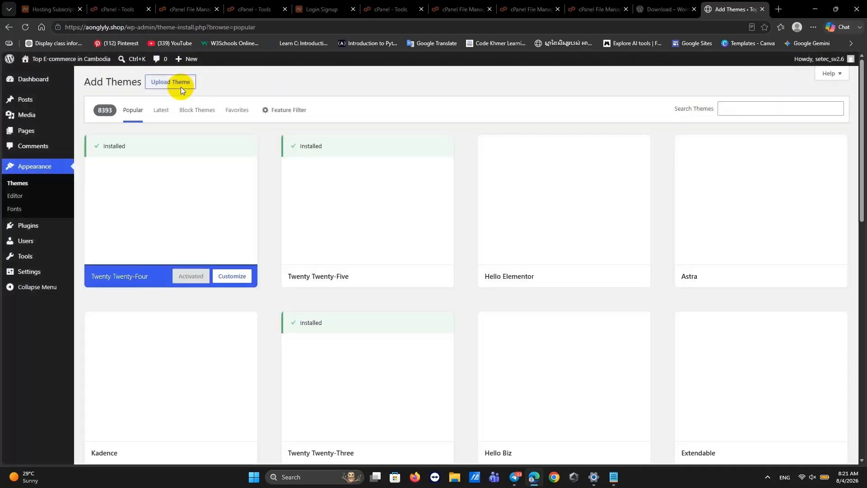
{"action": "left_click", "coordinate": [729, 104]}
{"action": "left_click", "coordinate": [745, 148]}
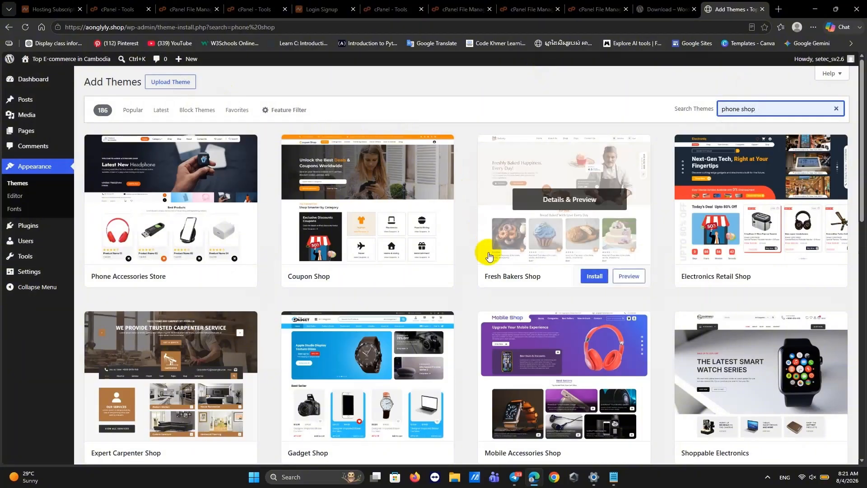
{"action": "scroll", "coordinate": [460, 279], "scroll_direction": "down", "scroll_amount": 3}
{"action": "scroll", "coordinate": [461, 279], "scroll_direction": "down", "scroll_amount": 4}
{"action": "scroll", "coordinate": [461, 279], "scroll_direction": "down", "scroll_amount": 8}
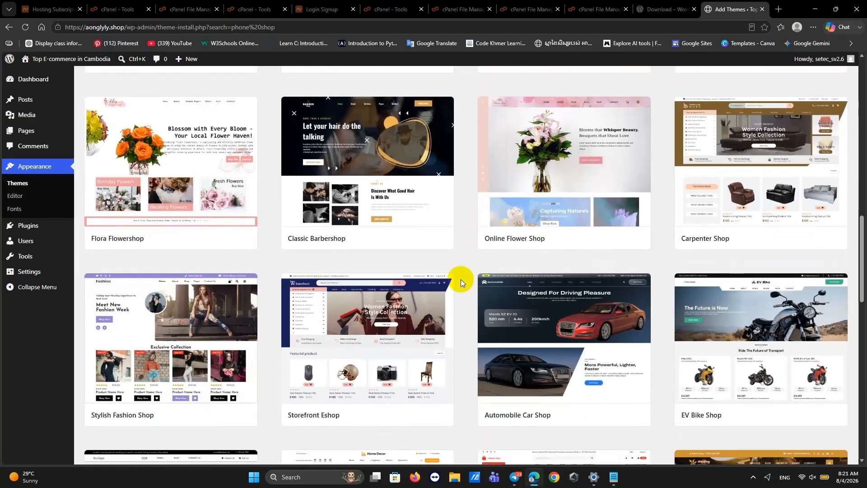
{"action": "scroll", "coordinate": [461, 279], "scroll_direction": "down", "scroll_amount": 1}
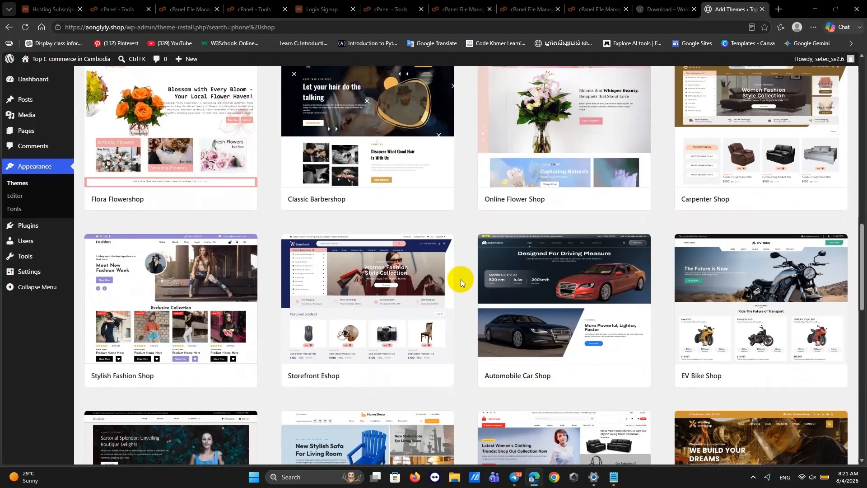
{"action": "scroll", "coordinate": [461, 279], "scroll_direction": "down", "scroll_amount": 3}
{"action": "scroll", "coordinate": [461, 279], "scroll_direction": "down", "scroll_amount": 10}
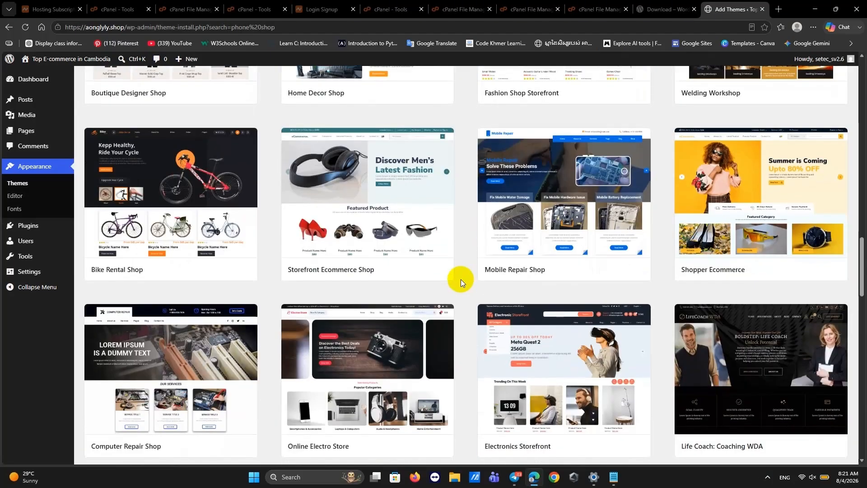
{"action": "mouse_move", "coordinate": [364, 217]}
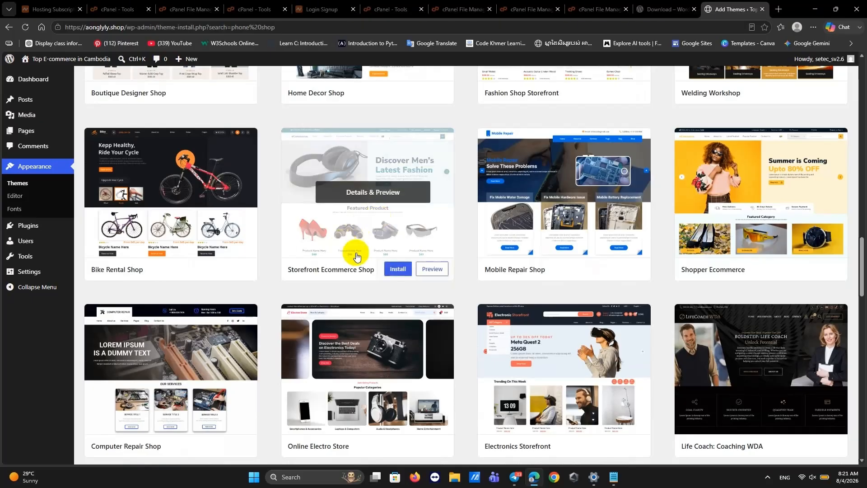
{"action": "scroll", "coordinate": [467, 256], "scroll_direction": "down", "scroll_amount": 7}
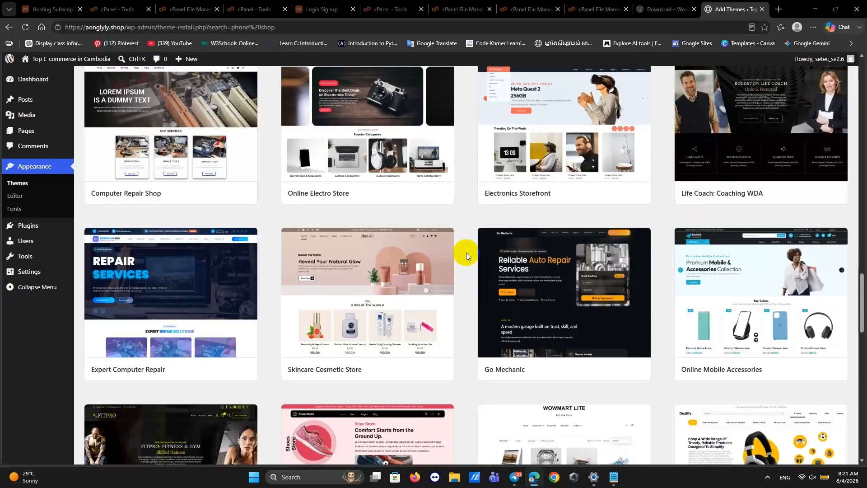
{"action": "scroll", "coordinate": [466, 253], "scroll_direction": "down", "scroll_amount": 8}
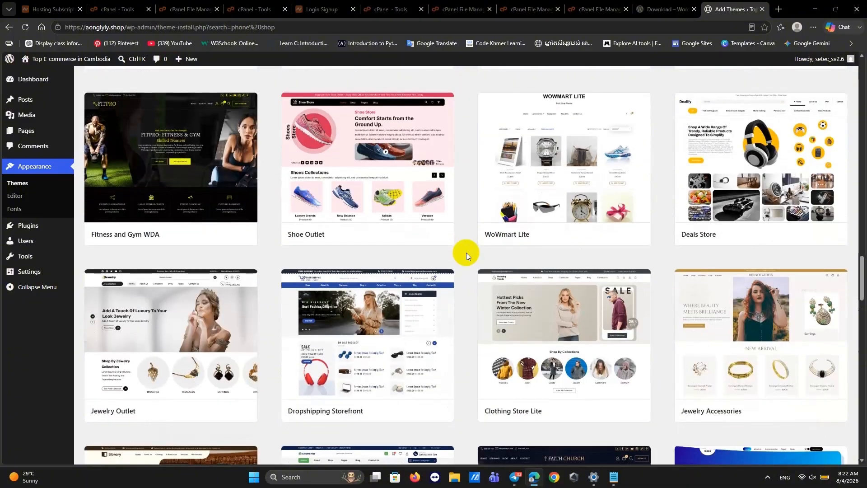
{"action": "scroll", "coordinate": [467, 253], "scroll_direction": "down", "scroll_amount": 14}
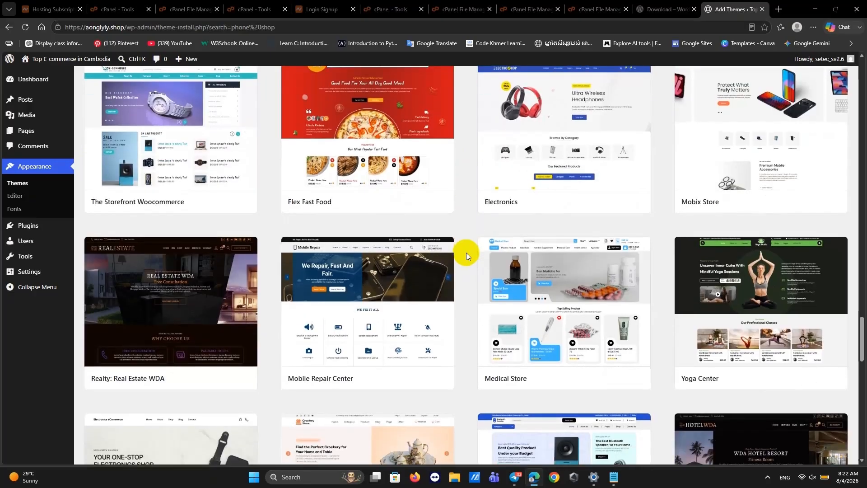
{"action": "scroll", "coordinate": [466, 253], "scroll_direction": "down", "scroll_amount": 1}
{"action": "scroll", "coordinate": [466, 253], "scroll_direction": "up", "scroll_amount": 1}
{"action": "scroll", "coordinate": [466, 254], "scroll_direction": "up", "scroll_amount": 6}
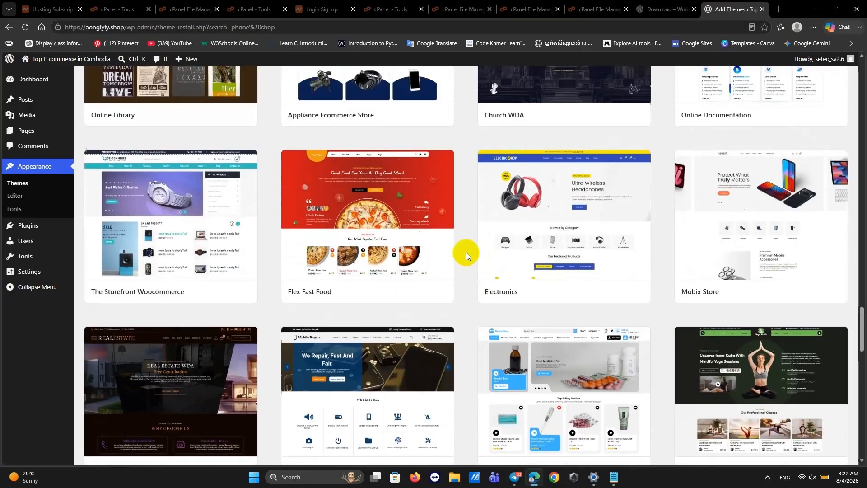
{"action": "right_click", "coordinate": [467, 251]}
Preview the Mobix Store theme (version 1.8.5), then go back to the installed Themes page.
{"action": "left_click", "coordinate": [730, 351]}
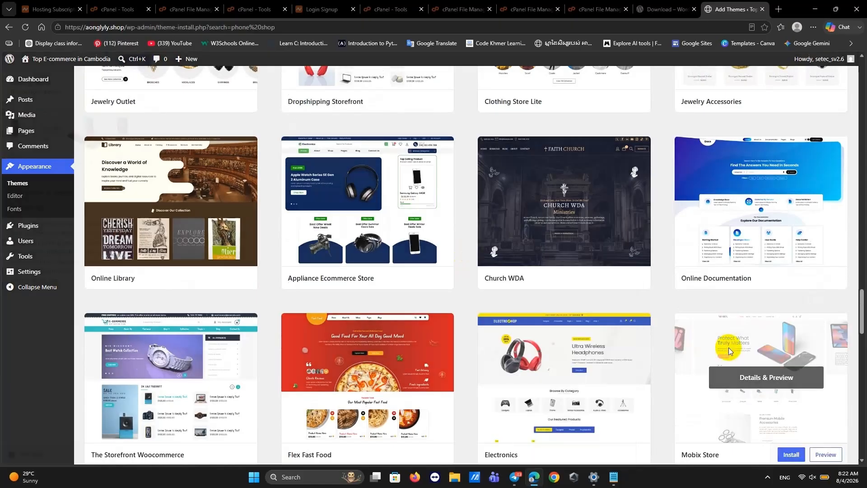
{"action": "left_click", "coordinate": [728, 350]}
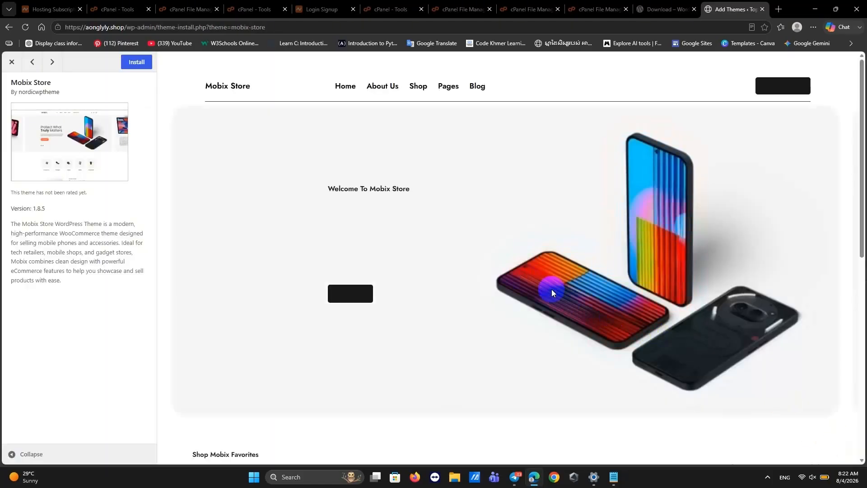
{"action": "scroll", "coordinate": [552, 292], "scroll_direction": "down", "scroll_amount": 2}
{"action": "scroll", "coordinate": [552, 289], "scroll_direction": "down", "scroll_amount": 6}
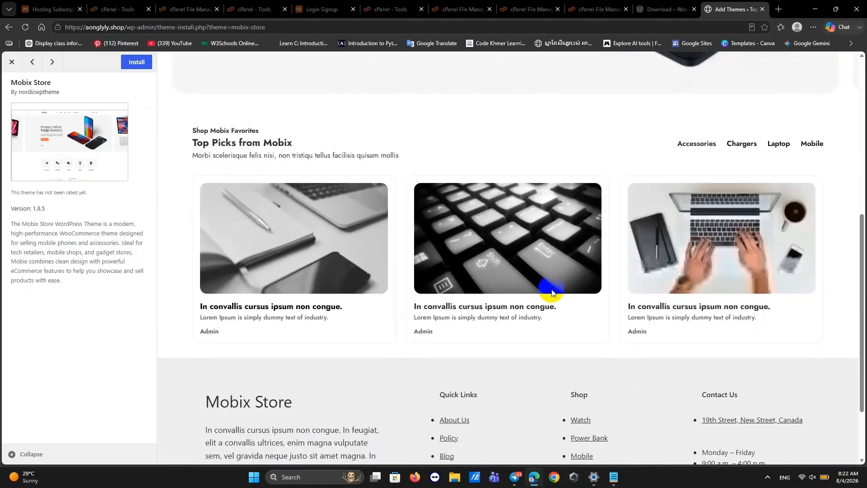
{"action": "scroll", "coordinate": [552, 289], "scroll_direction": "up", "scroll_amount": 2}
{"action": "scroll", "coordinate": [552, 289], "scroll_direction": "up", "scroll_amount": 6}
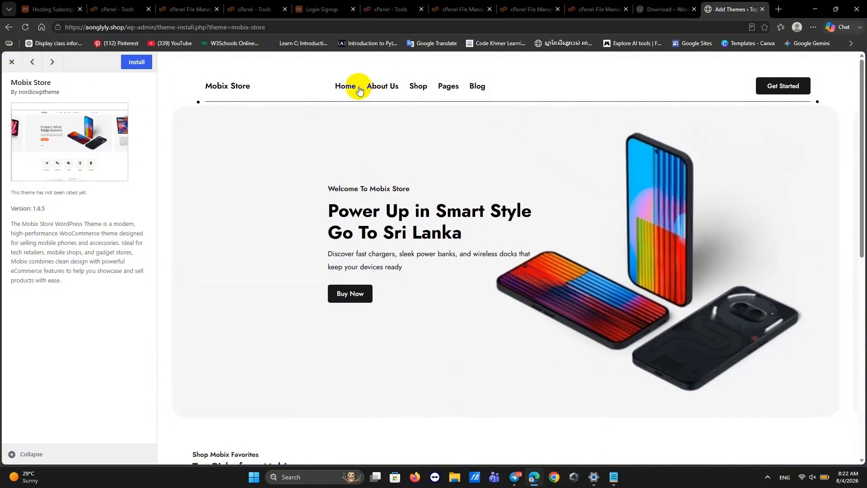
{"action": "left_click", "coordinate": [5, 29]}
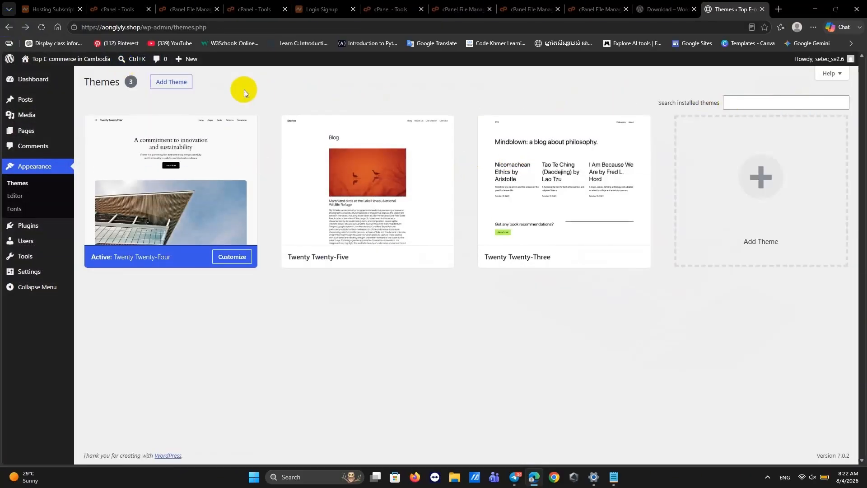
Find Mobix Store in a 'phone shop' theme search, install it and activate it.
{"action": "left_click", "coordinate": [161, 84]}
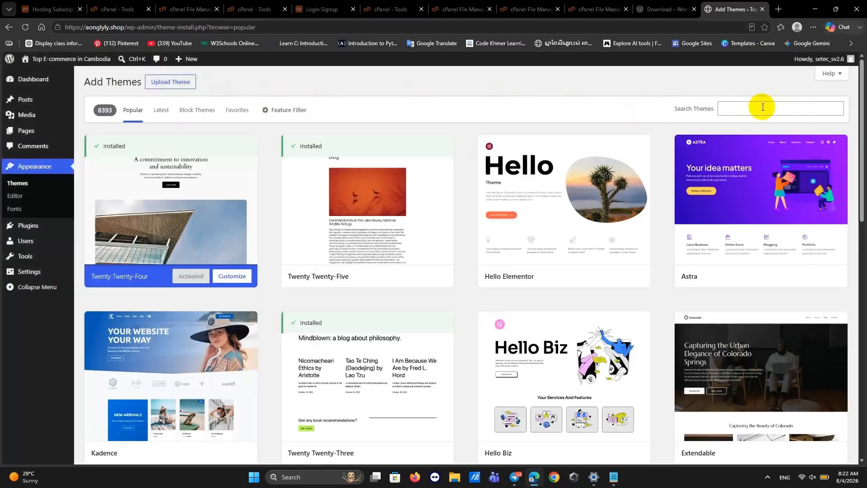
{"action": "left_click", "coordinate": [725, 108]}
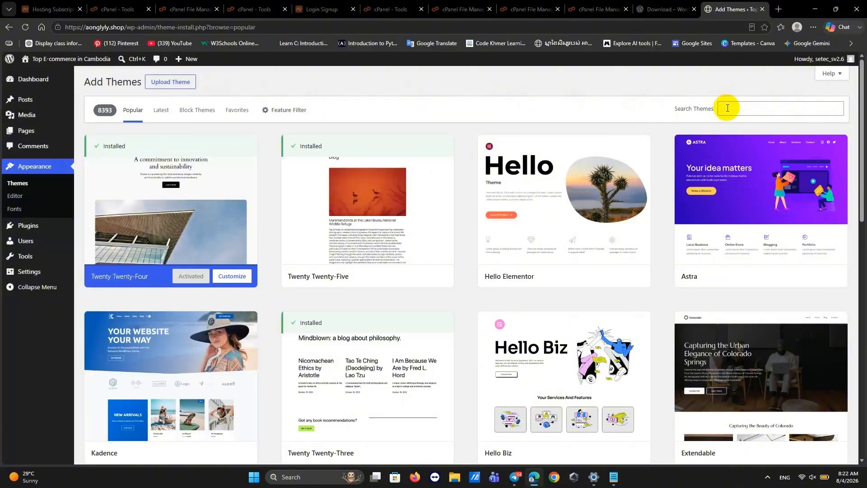
{"action": "left_click", "coordinate": [748, 149]}
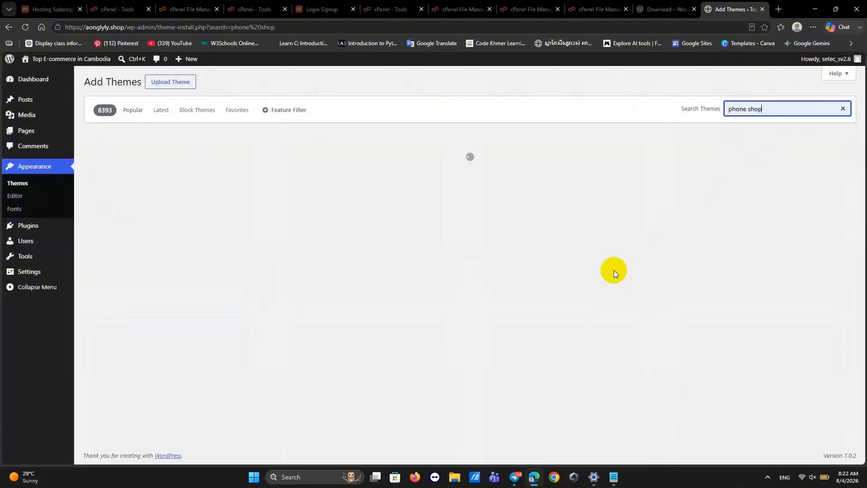
{"action": "scroll", "coordinate": [614, 270], "scroll_direction": "down", "scroll_amount": 10}
{"action": "scroll", "coordinate": [614, 273], "scroll_direction": "down", "scroll_amount": 20}
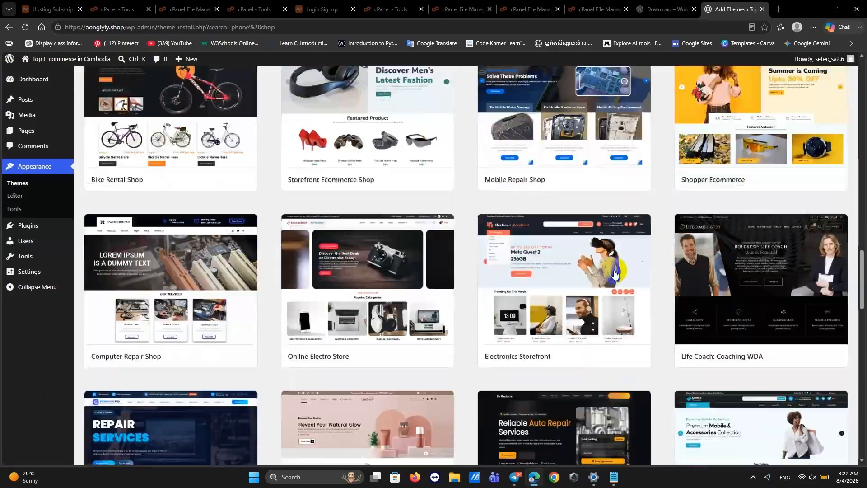
{"action": "scroll", "coordinate": [614, 272], "scroll_direction": "up", "scroll_amount": 6}
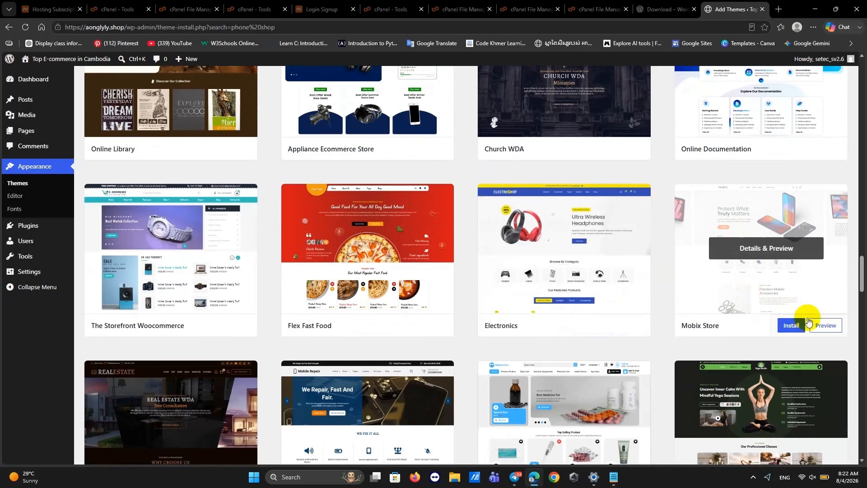
{"action": "left_click", "coordinate": [794, 328]}
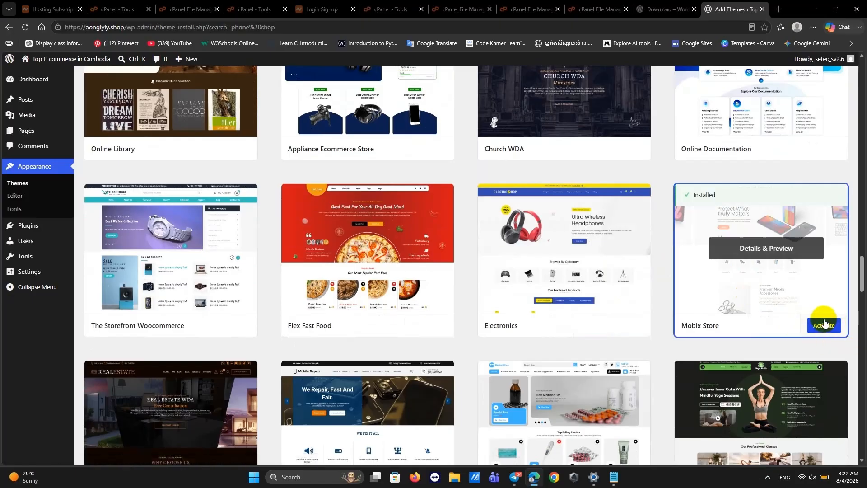
{"action": "left_click", "coordinate": [824, 326]}
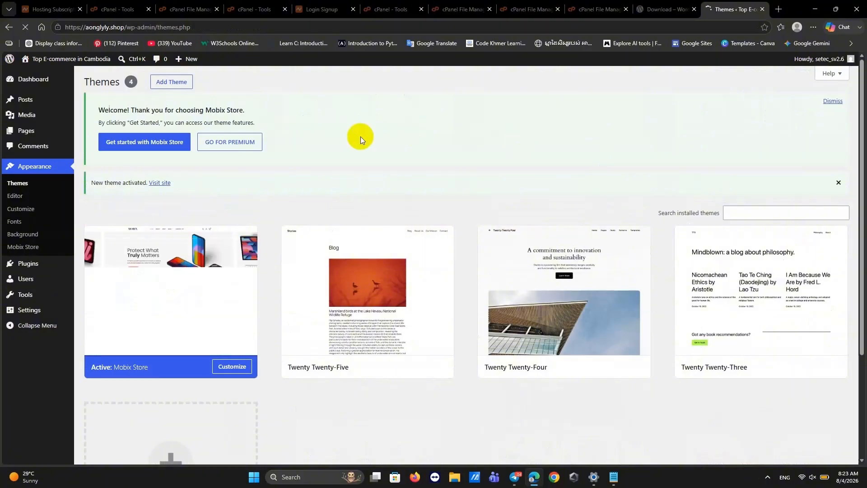
Look over the premium Mobix Pro product page (39.00€), then close its tab.
{"action": "left_click", "coordinate": [246, 142]}
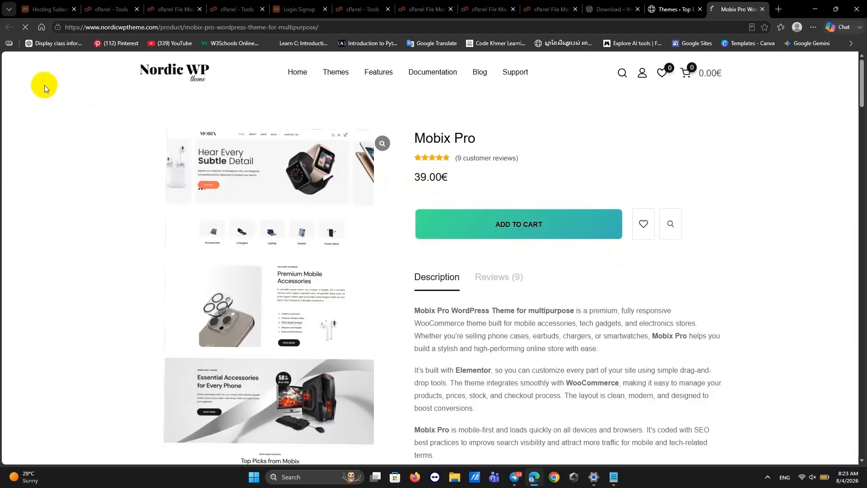
{"action": "left_click", "coordinate": [670, 26]}
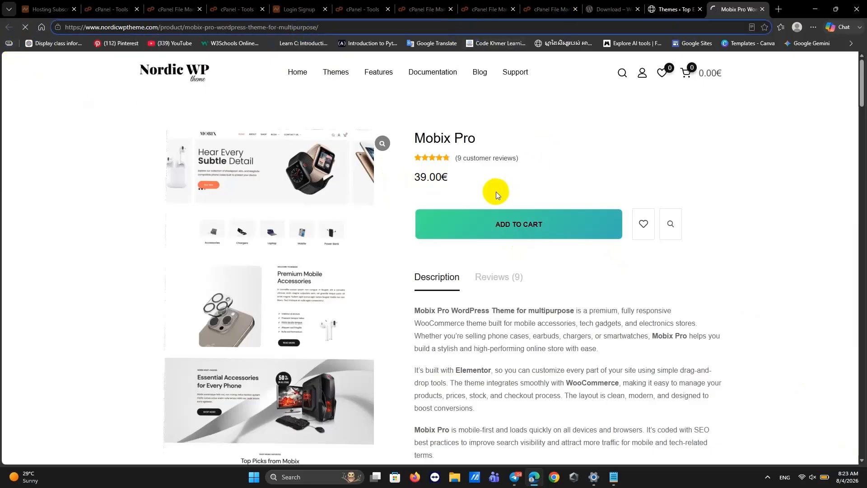
{"action": "scroll", "coordinate": [332, 229], "scroll_direction": "down", "scroll_amount": 5}
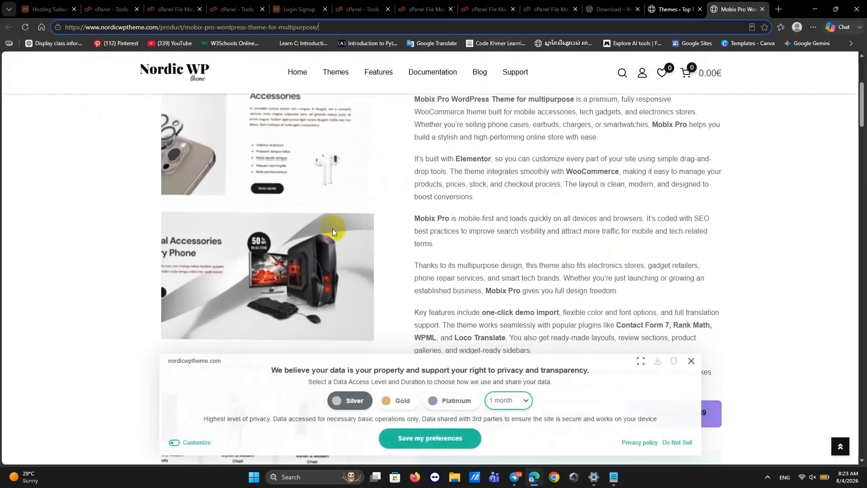
{"action": "scroll", "coordinate": [333, 229], "scroll_direction": "up", "scroll_amount": 5}
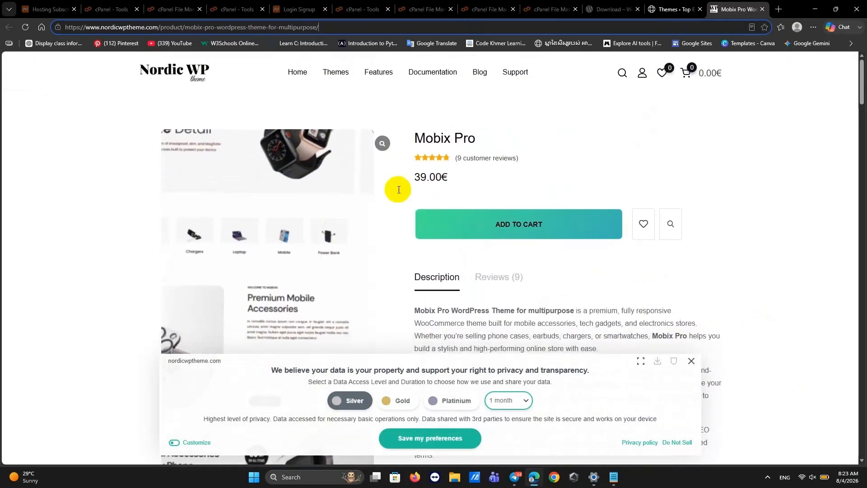
{"action": "left_click", "coordinate": [763, 9]}
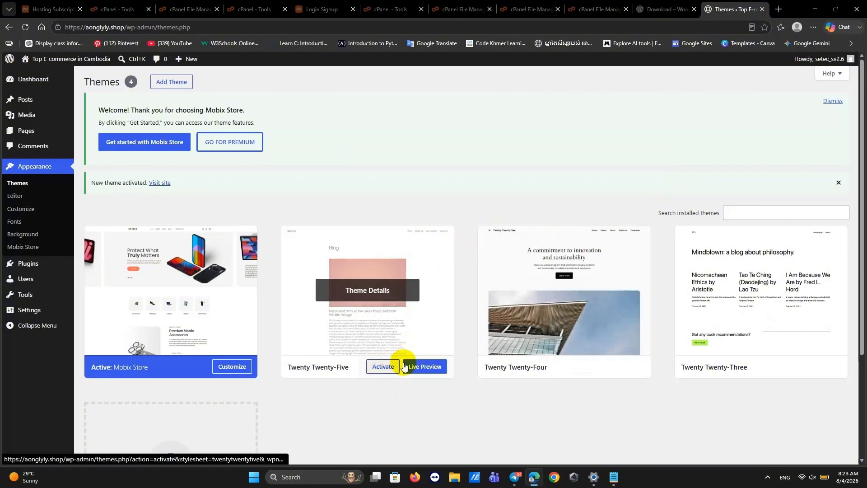
{"action": "left_click", "coordinate": [381, 366]}
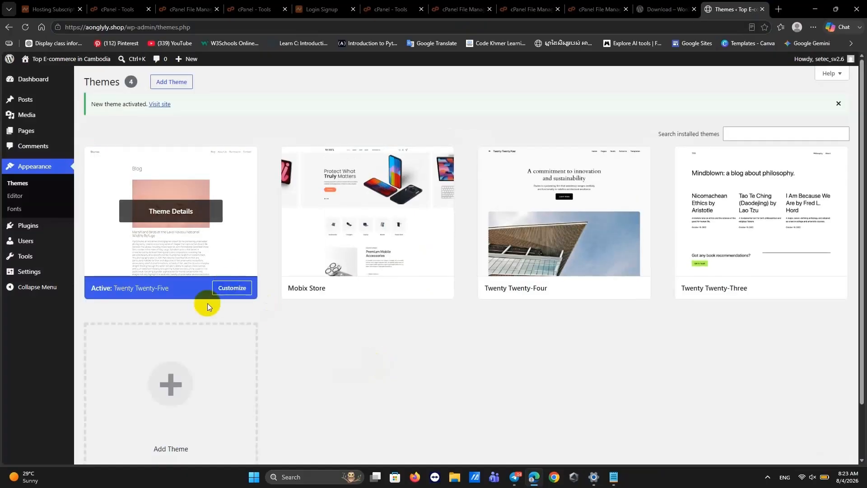
{"action": "scroll", "coordinate": [203, 310], "scroll_direction": "down", "scroll_amount": 2}
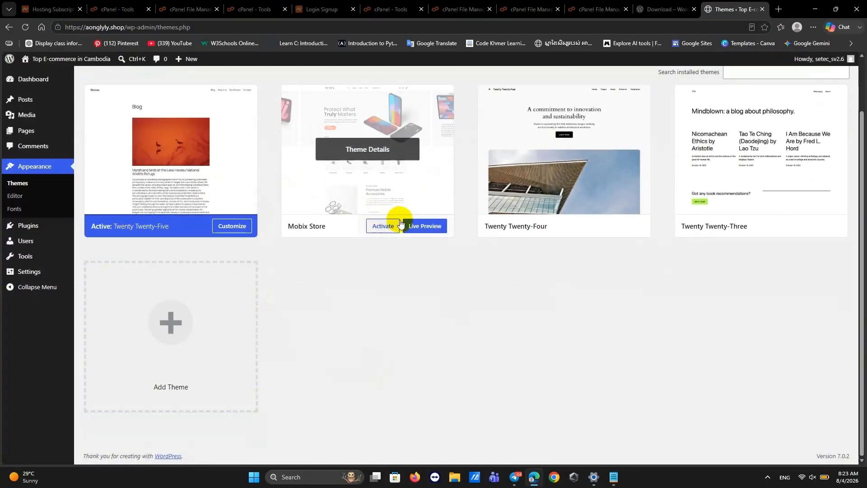
{"action": "left_click", "coordinate": [375, 225]}
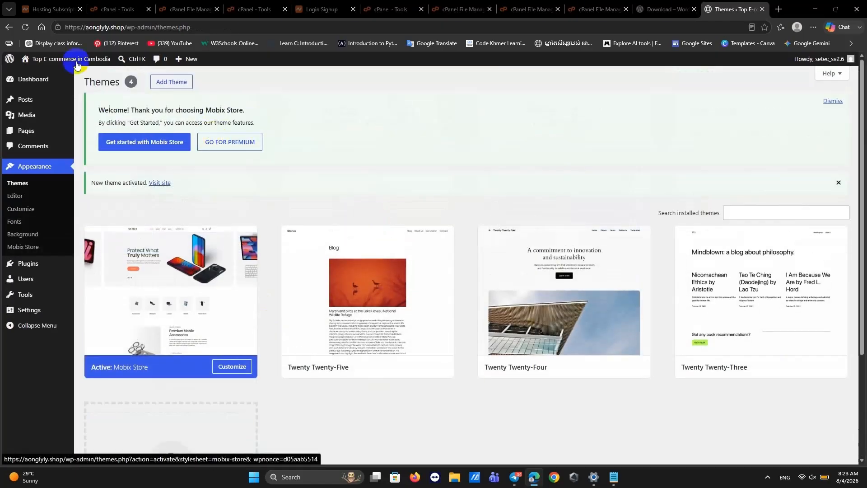
{"action": "left_click_drag", "start_coordinate": [1, 18], "coordinate": [5, 19]}
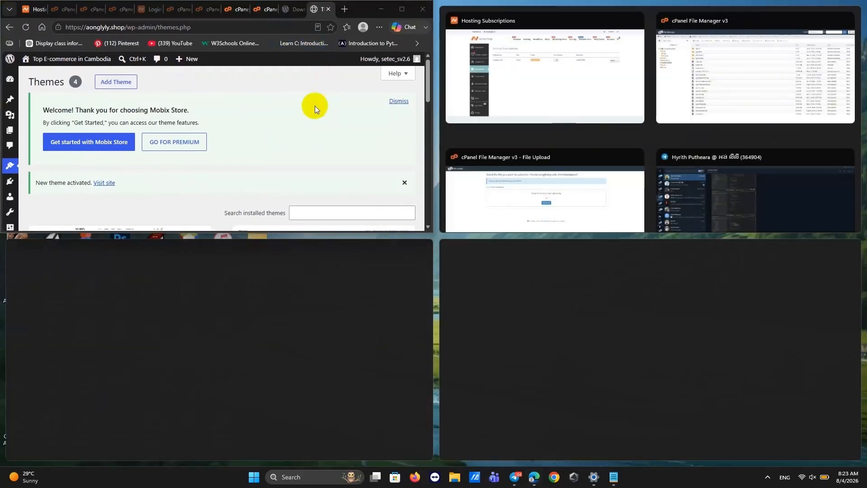
{"action": "key", "text": "Escape"}
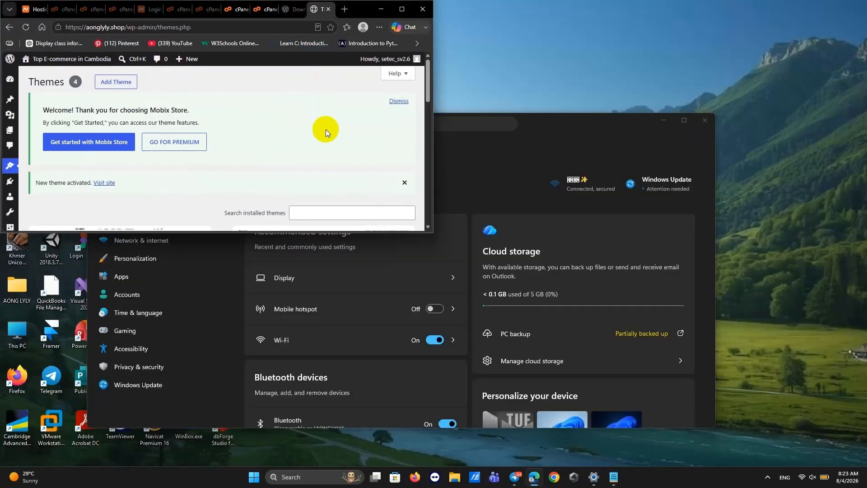
{"action": "left_click", "coordinate": [401, 10]}
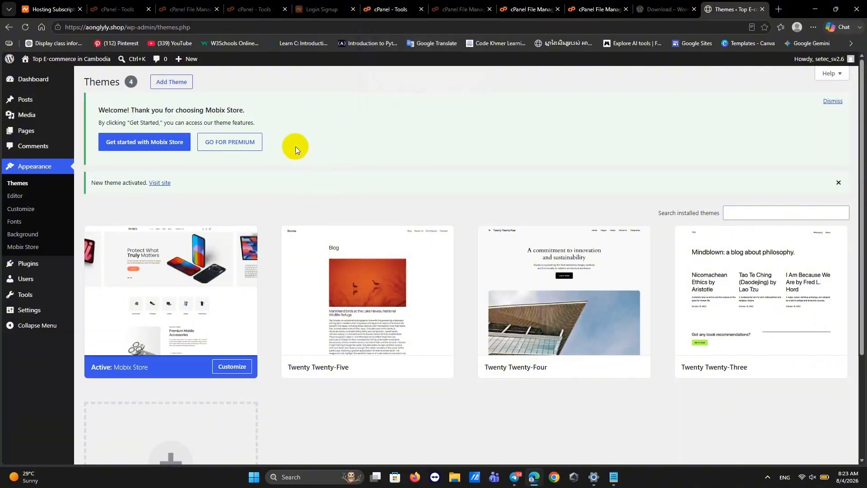
{"action": "left_click", "coordinate": [8, 28]}
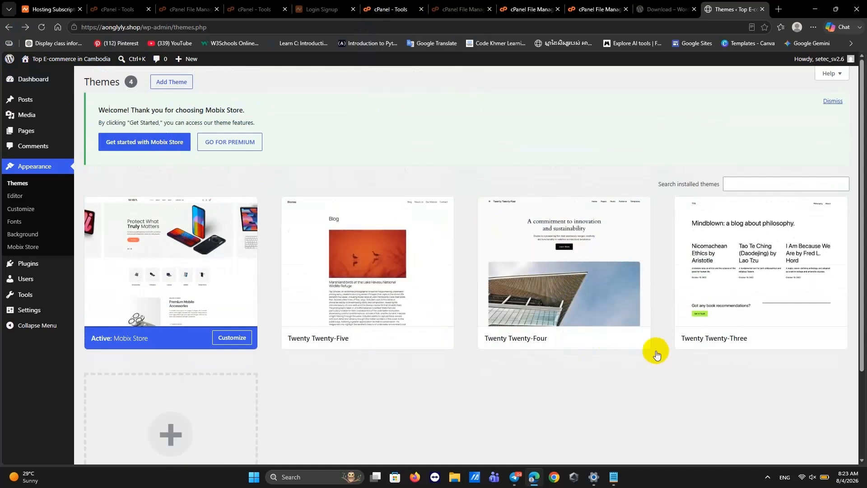
{"action": "mouse_move", "coordinate": [576, 332]}
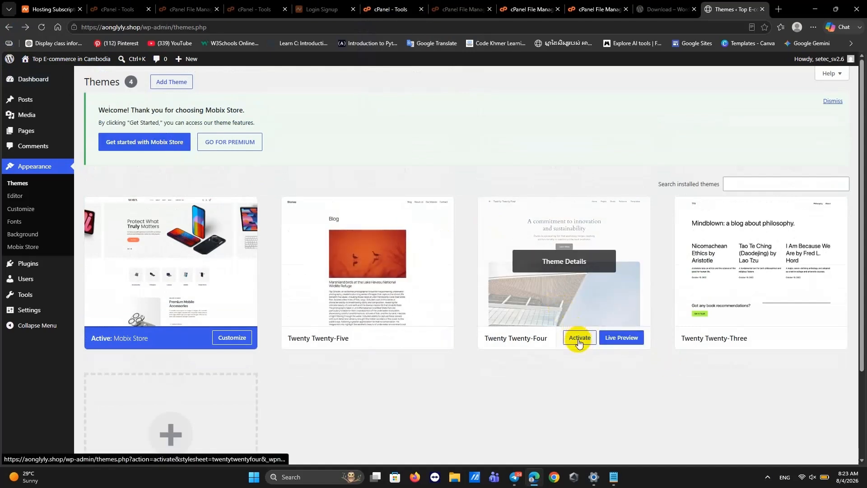
Live-preview Twenty Twenty-Four, then activate it in place of Mobix Store.
{"action": "left_click", "coordinate": [610, 339]}
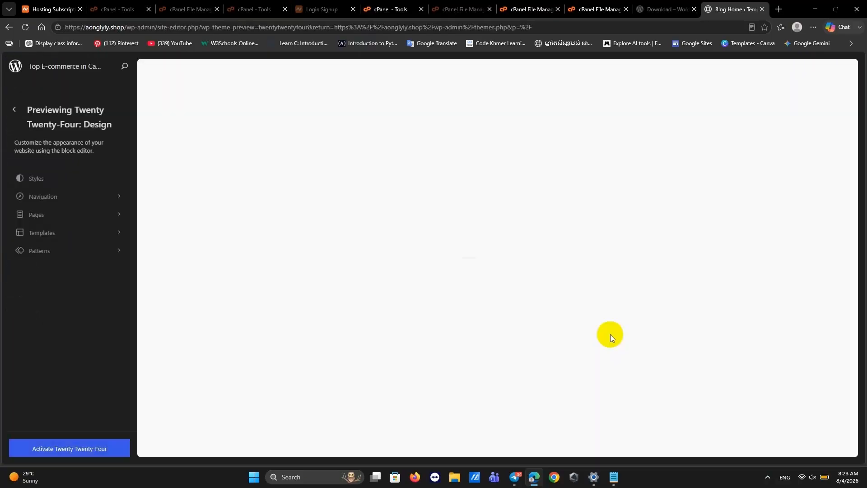
{"action": "scroll", "coordinate": [542, 316], "scroll_direction": "down", "scroll_amount": 15}
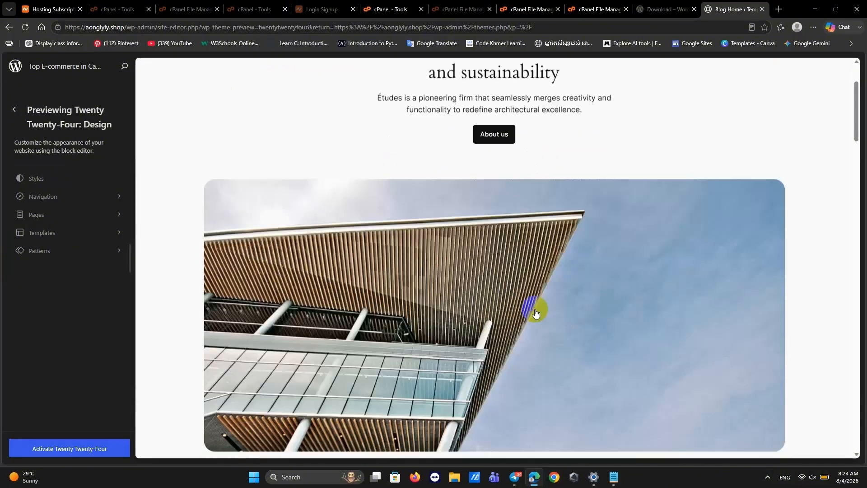
{"action": "scroll", "coordinate": [535, 313], "scroll_direction": "down", "scroll_amount": 15}
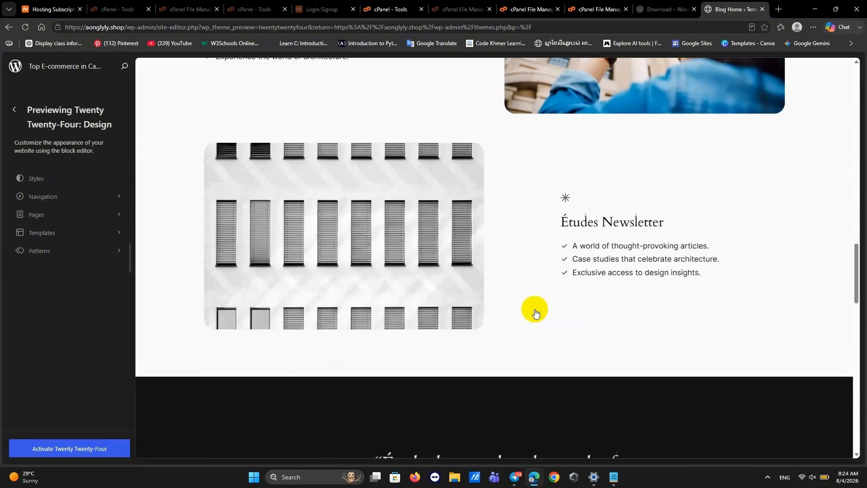
{"action": "scroll", "coordinate": [535, 313], "scroll_direction": "up", "scroll_amount": 6}
{"action": "scroll", "coordinate": [536, 312], "scroll_direction": "up", "scroll_amount": 20}
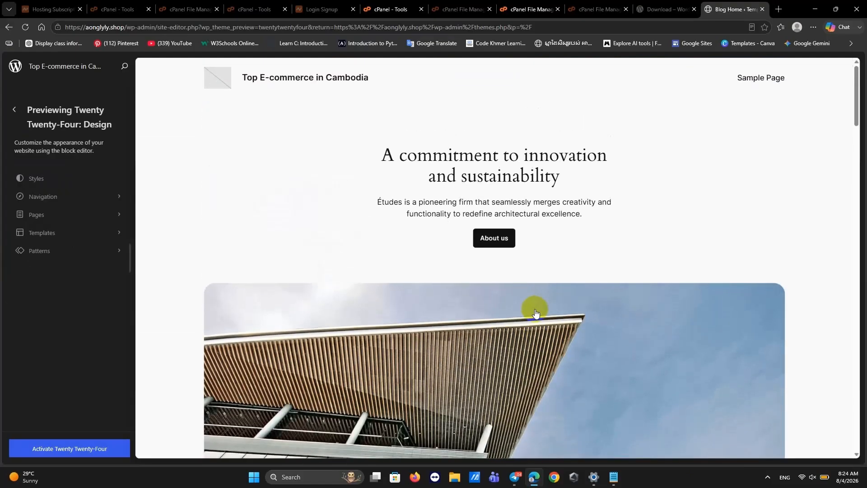
{"action": "left_click", "coordinate": [8, 26]}
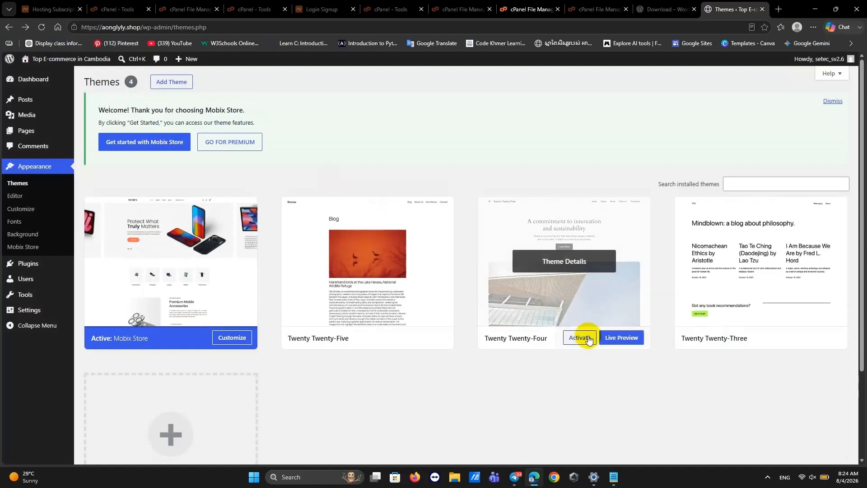
{"action": "left_click", "coordinate": [585, 342]}
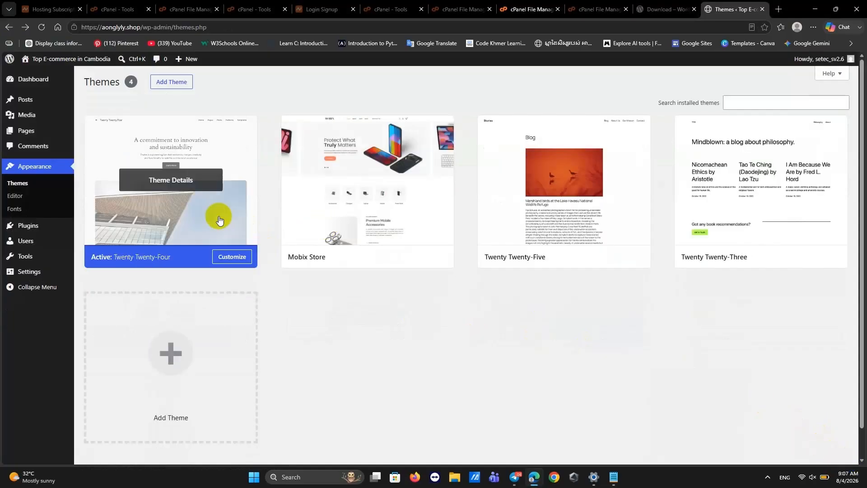
Customize Twenty Twenty-Four, open its Blog Home template for editing, and select the header.
{"action": "left_click", "coordinate": [217, 214]}
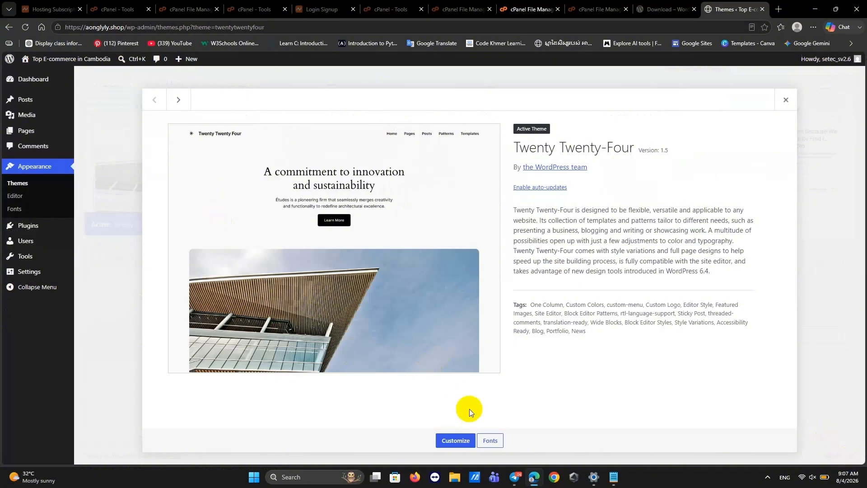
{"action": "left_click", "coordinate": [460, 443]}
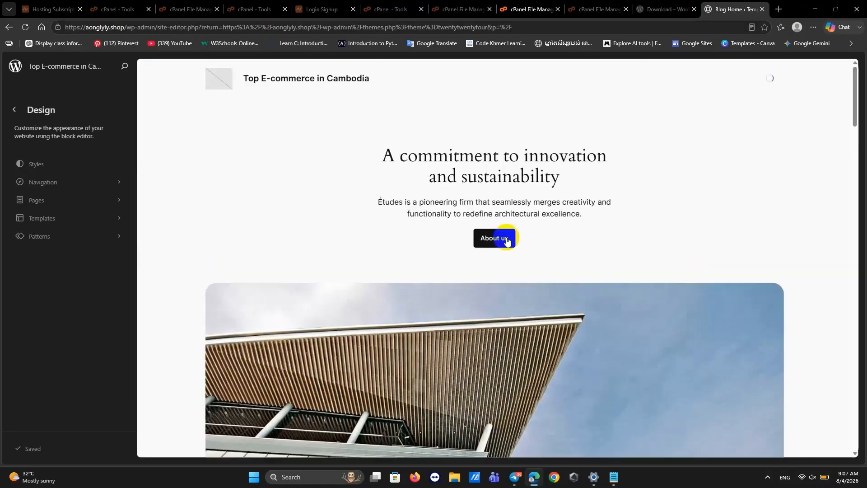
{"action": "left_click", "coordinate": [215, 79]}
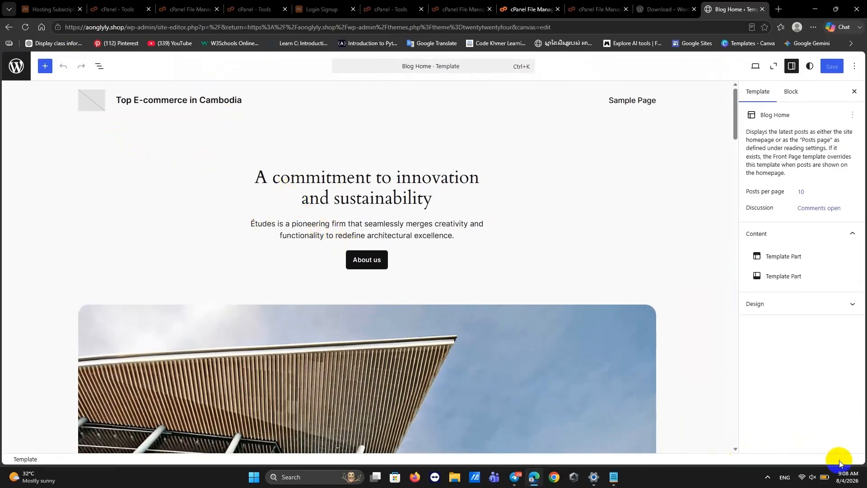
{"action": "left_click", "coordinate": [88, 98]}
Upload SETEC LOGO.png from Downloads > Telegram Desktop and use it as the header's site logo.
{"action": "left_click", "coordinate": [99, 105]}
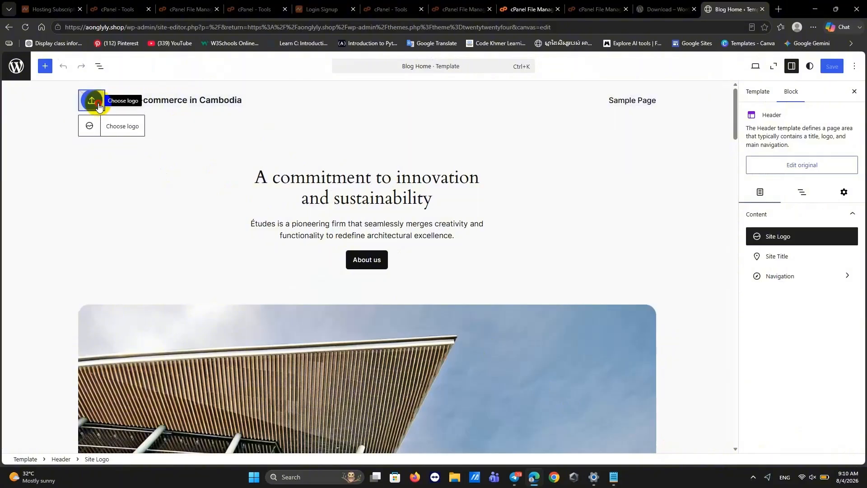
{"action": "left_click", "coordinate": [99, 105]}
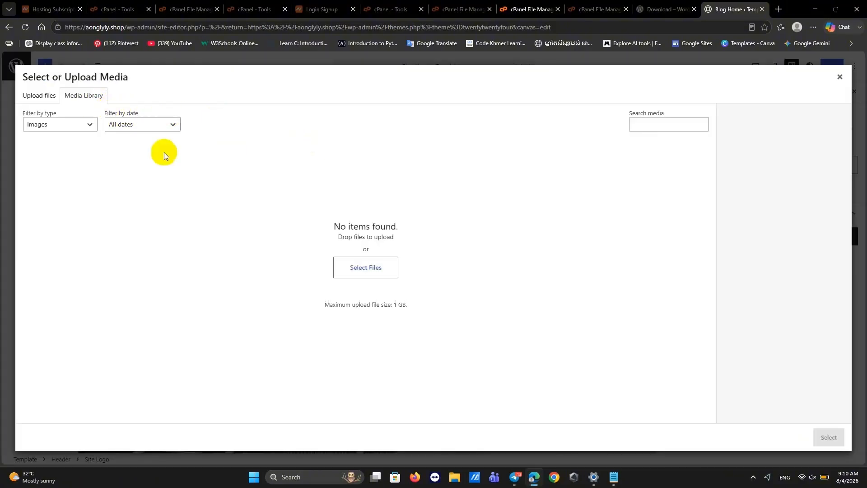
{"action": "left_click", "coordinate": [365, 271]}
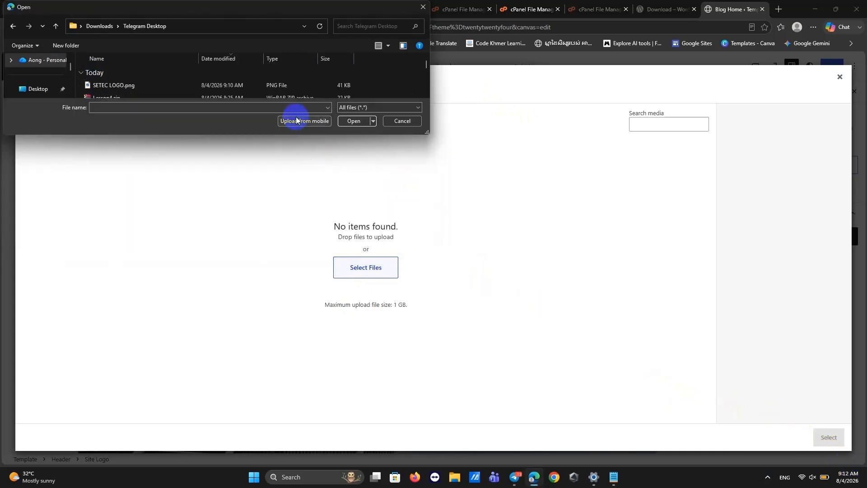
{"action": "left_click", "coordinate": [295, 119]}
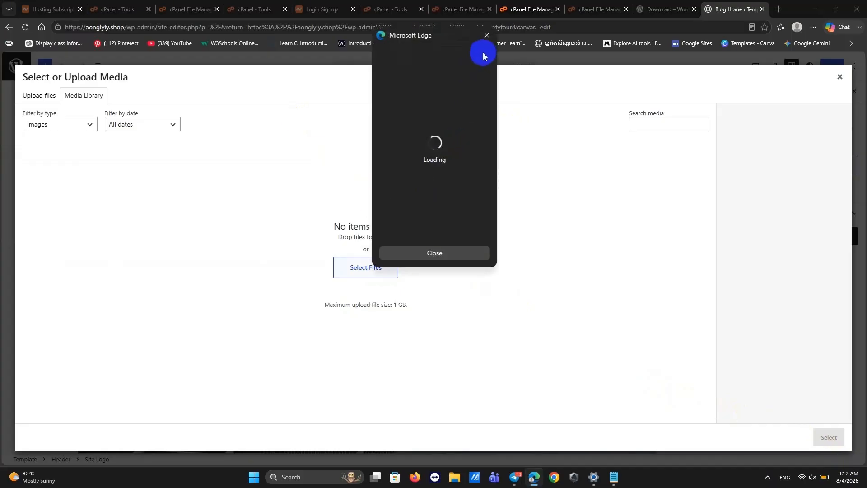
{"action": "left_click", "coordinate": [486, 36]}
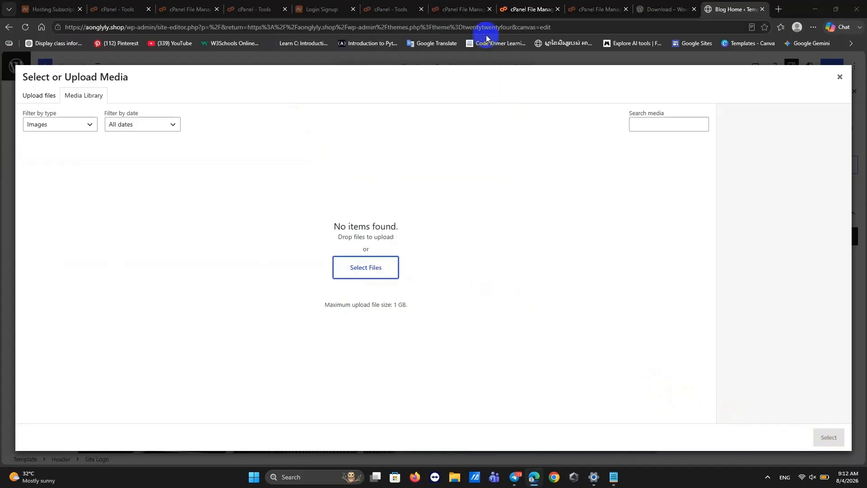
{"action": "left_click", "coordinate": [352, 269]}
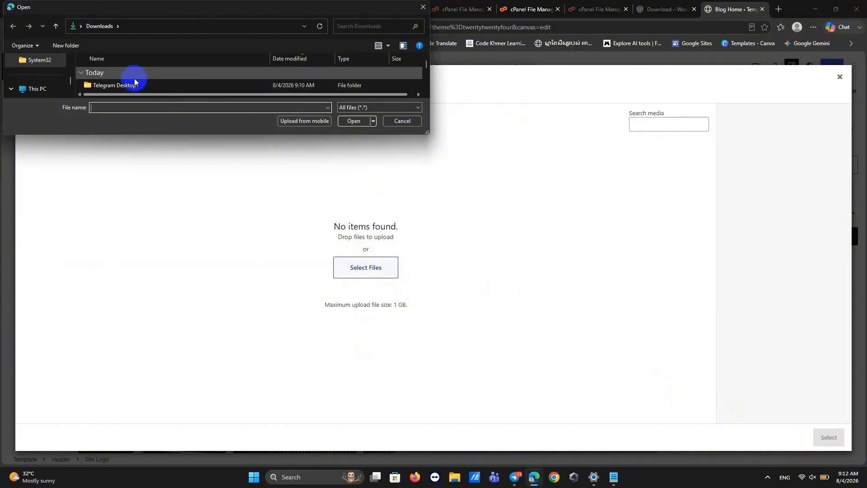
{"action": "double_click", "coordinate": [125, 84]}
{"action": "left_click", "coordinate": [118, 85]}
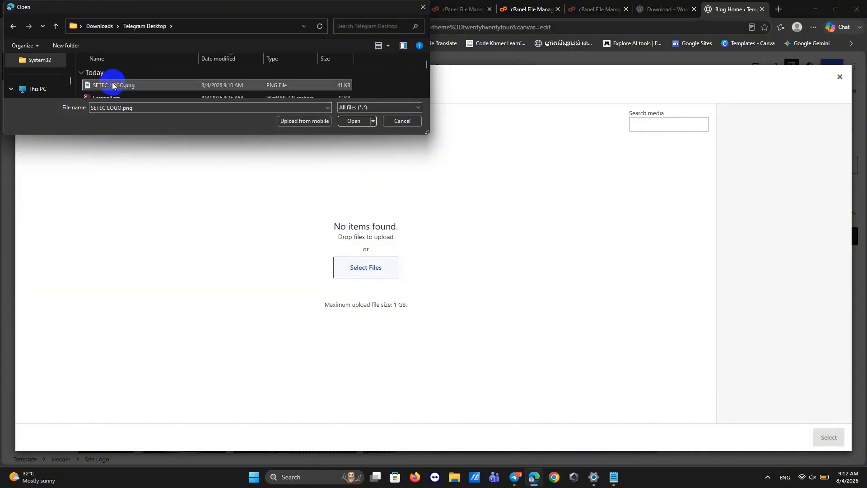
{"action": "left_click", "coordinate": [343, 122]}
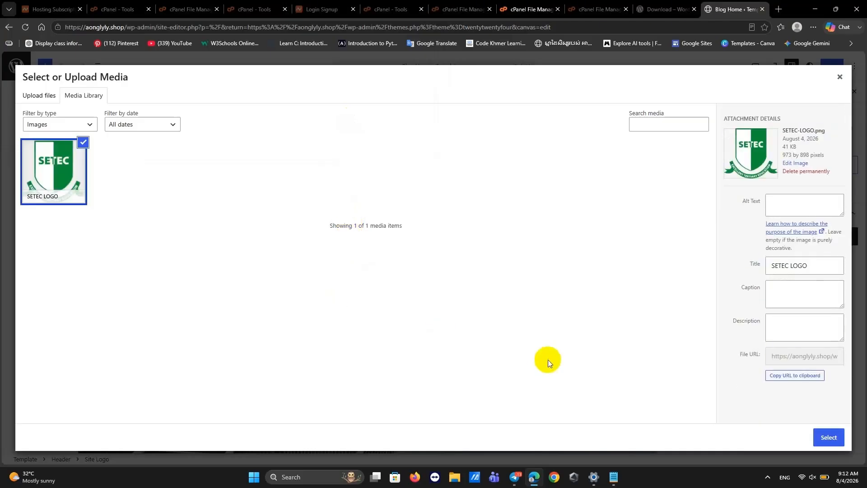
{"action": "left_click", "coordinate": [828, 438]}
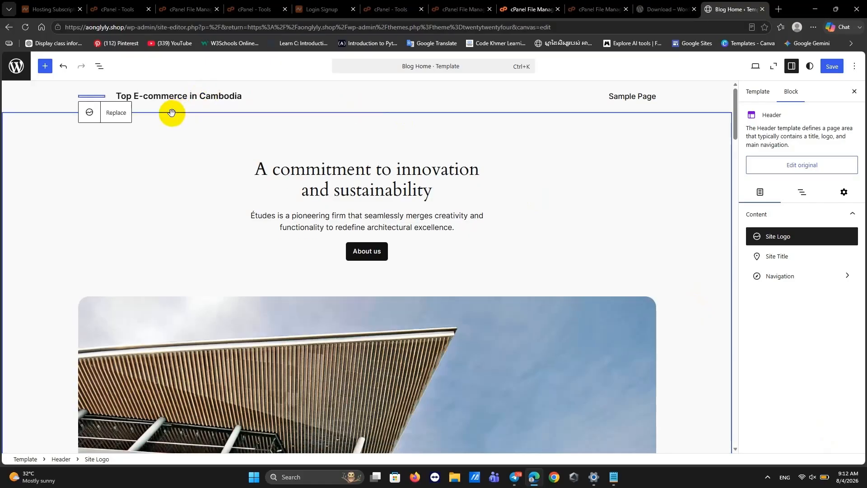
Save the logo and header changes, then scroll through the Blog Home template to review it.
{"action": "left_click", "coordinate": [145, 198]}
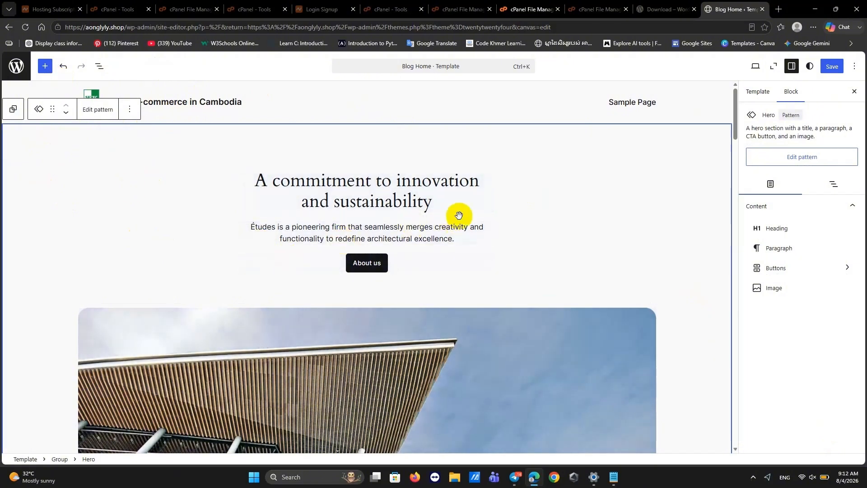
{"action": "left_click", "coordinate": [833, 67]}
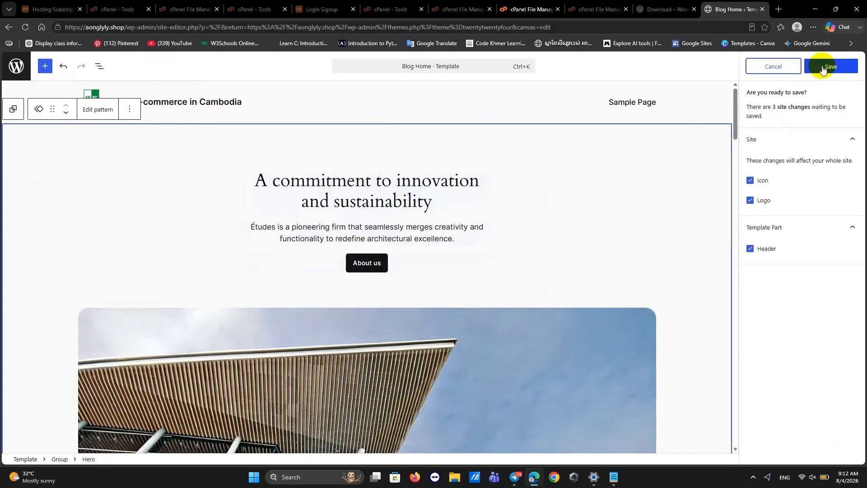
{"action": "left_click", "coordinate": [824, 68]}
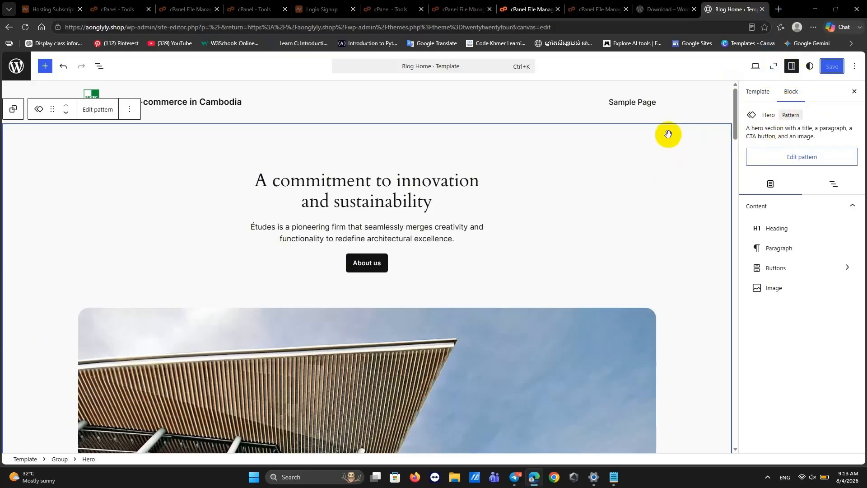
{"action": "left_click", "coordinate": [848, 468]}
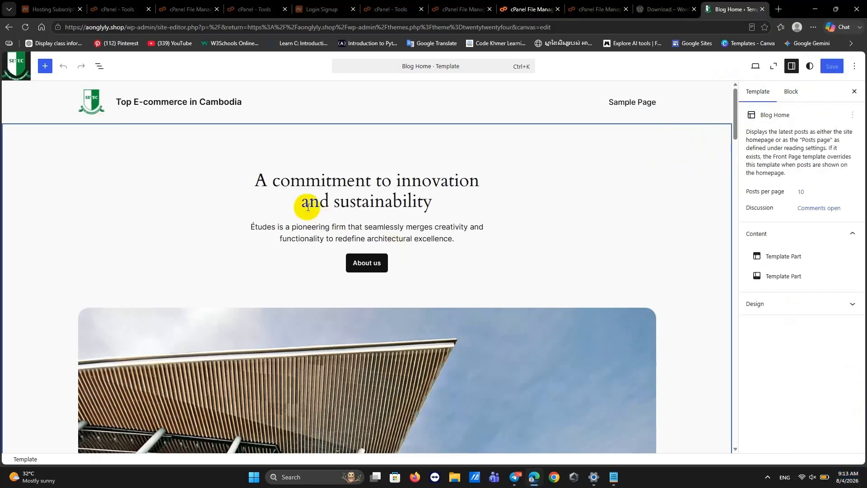
{"action": "scroll", "coordinate": [230, 165], "scroll_direction": "down", "scroll_amount": 10}
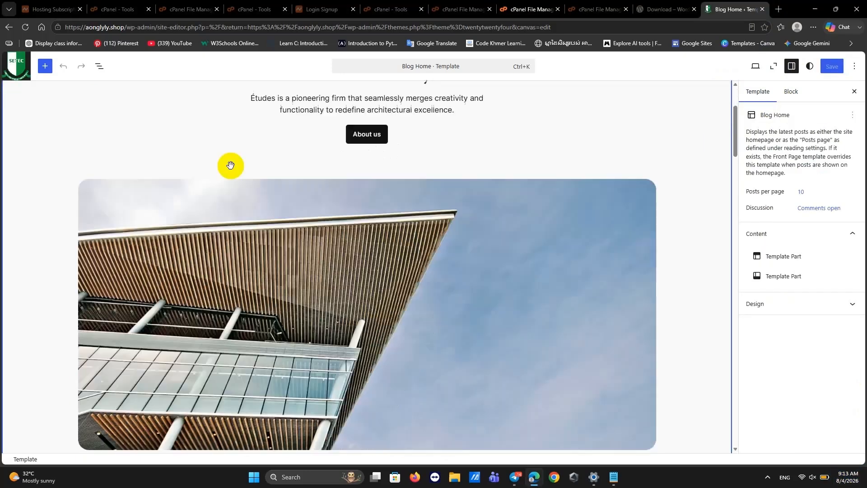
{"action": "scroll", "coordinate": [231, 165], "scroll_direction": "up", "scroll_amount": 10}
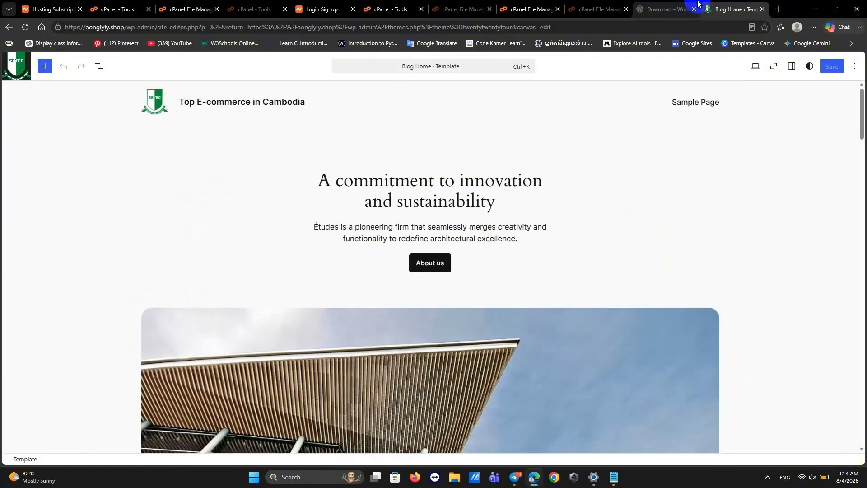
Copy aonglyly.shop from Namecheap's Hosting Subscriptions list, then open a new blank tab.
{"action": "left_click", "coordinate": [38, 10]}
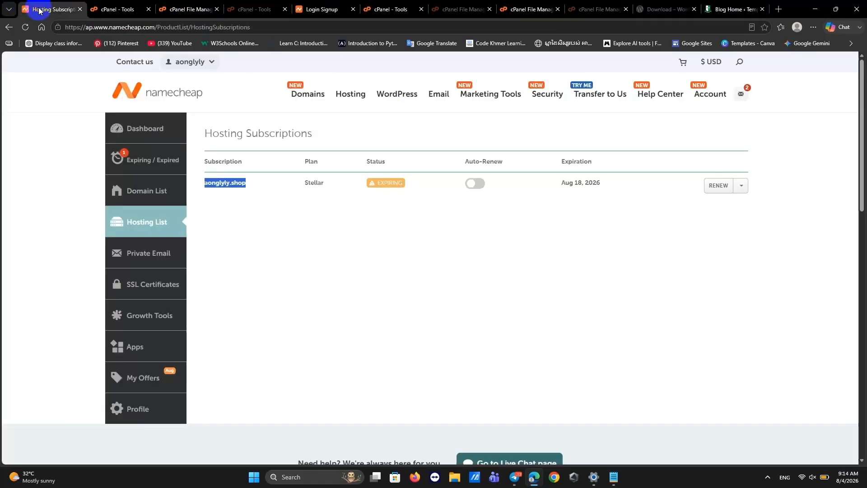
{"action": "left_click_drag", "start_coordinate": [264, 187], "coordinate": [204, 182]}
{"action": "left_click", "coordinate": [248, 198]}
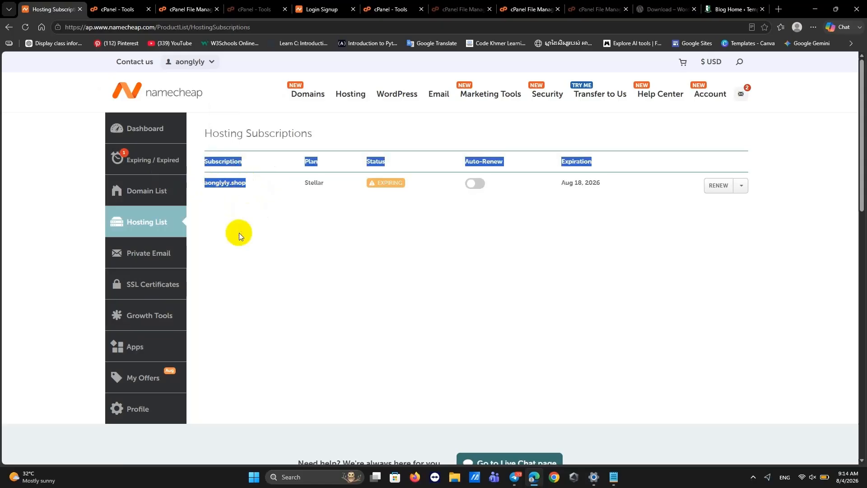
{"action": "left_click", "coordinate": [248, 192]}
{"action": "left_click_drag", "start_coordinate": [246, 184], "coordinate": [206, 186]}
{"action": "key", "text": "ctrl+c"}
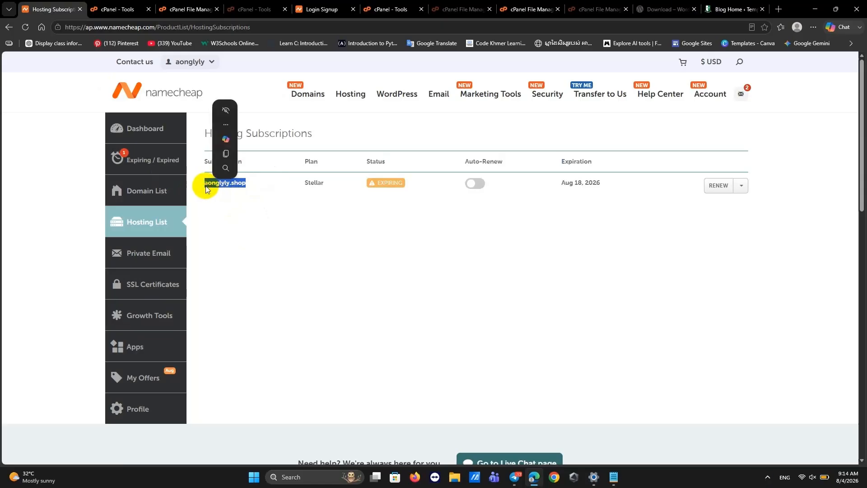
{"action": "left_click", "coordinate": [780, 9]}
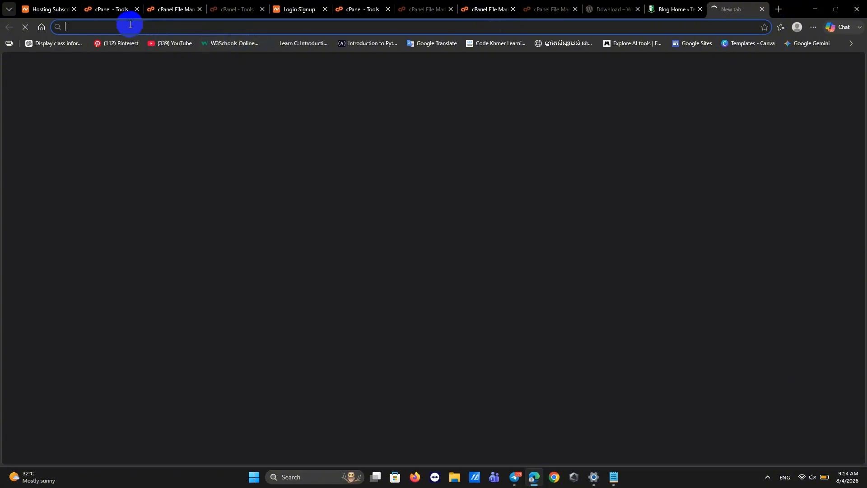
Load aonglyly.shop and scroll through the live Top E-commerce in Cambodia homepage.
{"action": "key", "text": "ctrl+v"}
{"action": "key", "text": "Return"}
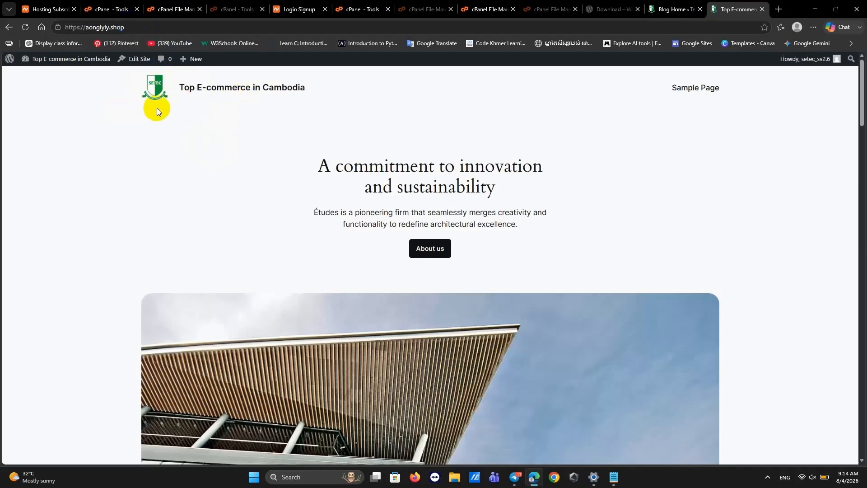
{"action": "scroll", "coordinate": [327, 261], "scroll_direction": "down", "scroll_amount": 20}
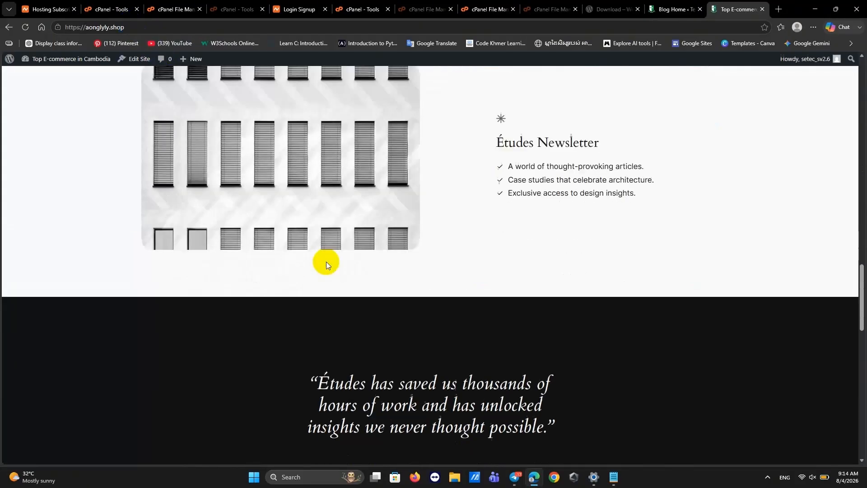
{"action": "scroll", "coordinate": [327, 264], "scroll_direction": "up", "scroll_amount": 15}
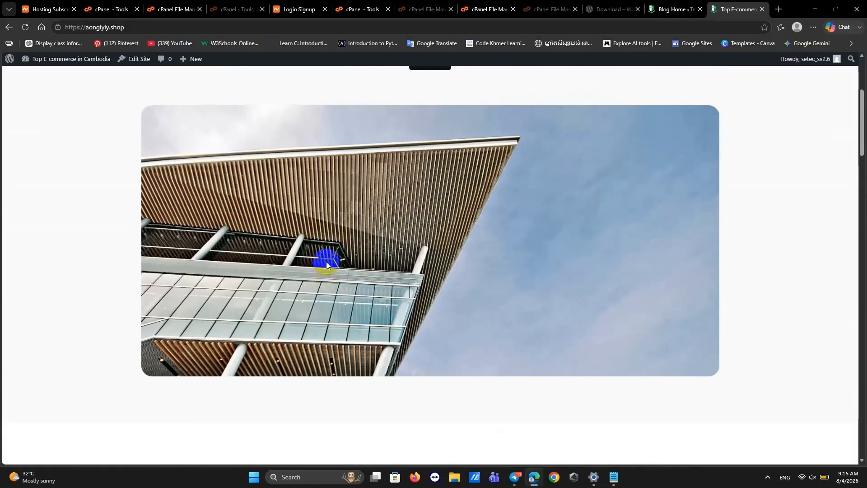
{"action": "scroll", "coordinate": [327, 262], "scroll_direction": "up", "scroll_amount": 4}
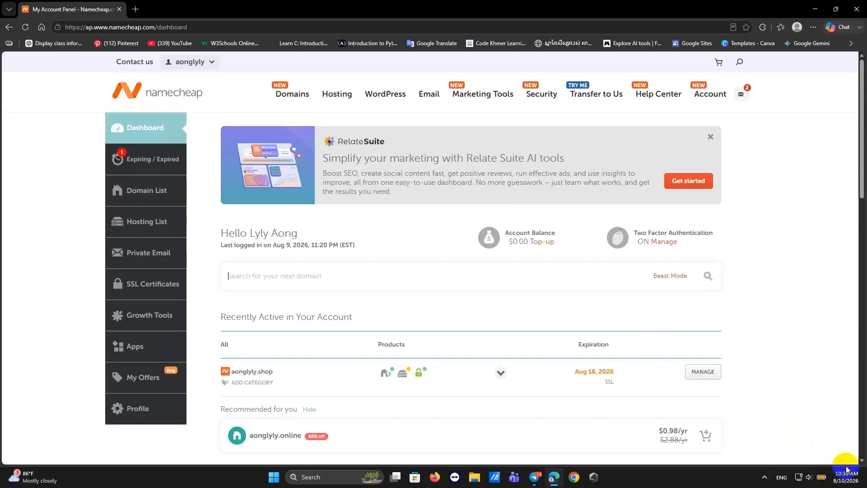
Go to Namecheap's Domain List and open the management page for aonglyly.website.
{"action": "mouse_move", "coordinate": [849, 466]}
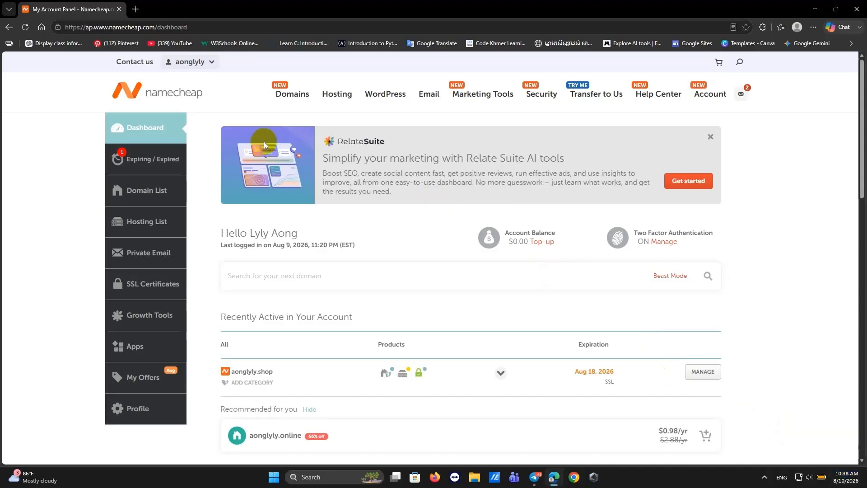
{"action": "left_click", "coordinate": [159, 189]}
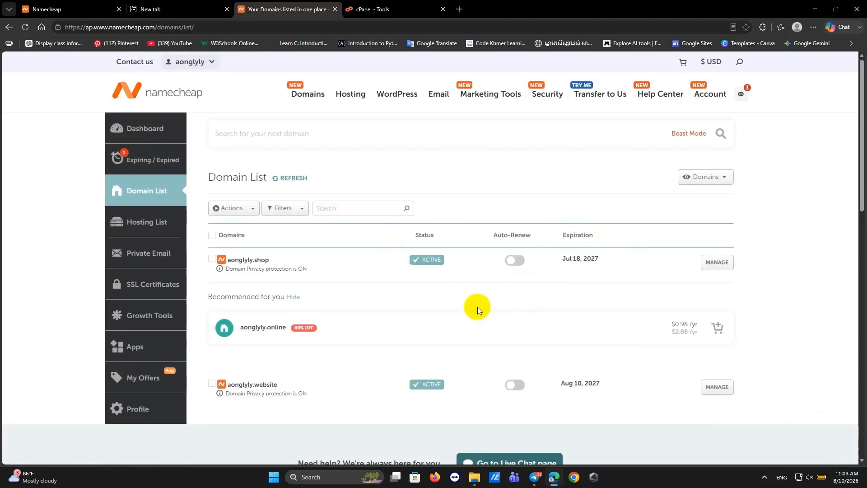
{"action": "scroll", "coordinate": [352, 338], "scroll_direction": "down", "scroll_amount": 2}
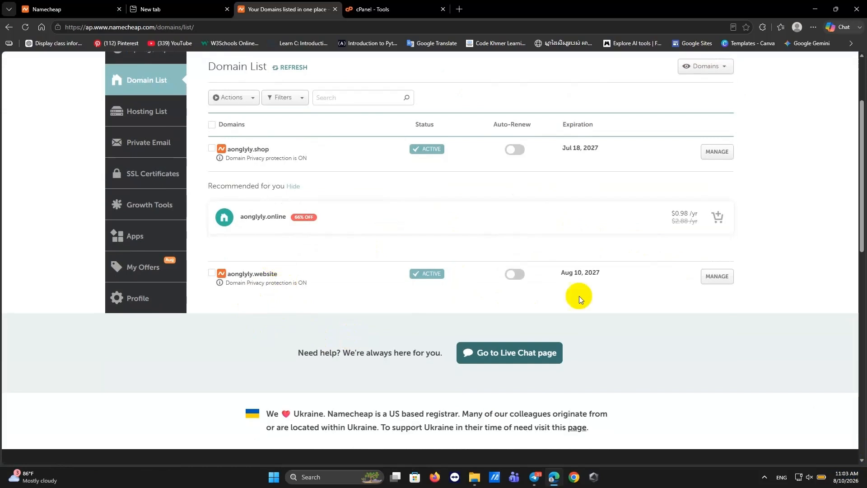
{"action": "left_click", "coordinate": [718, 275]}
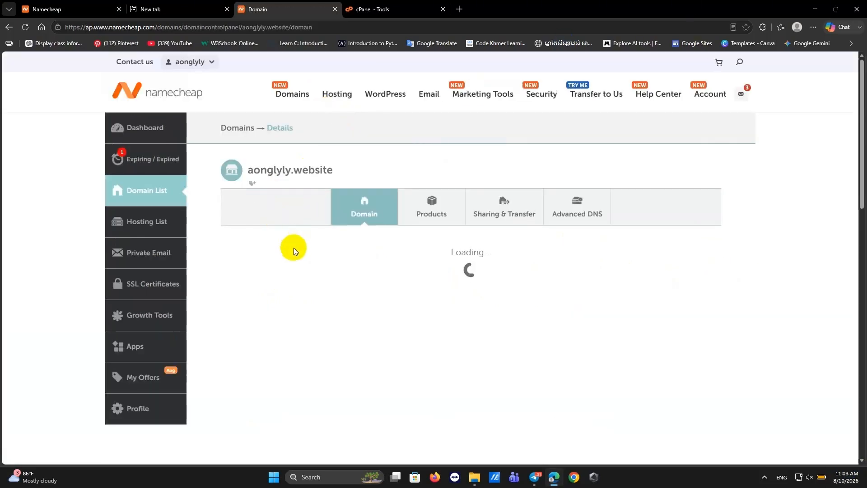
Switch aonglyly.website's nameservers to Namecheap Web Hosting DNS and save the change.
{"action": "scroll", "coordinate": [292, 251], "scroll_direction": "down", "scroll_amount": 3}
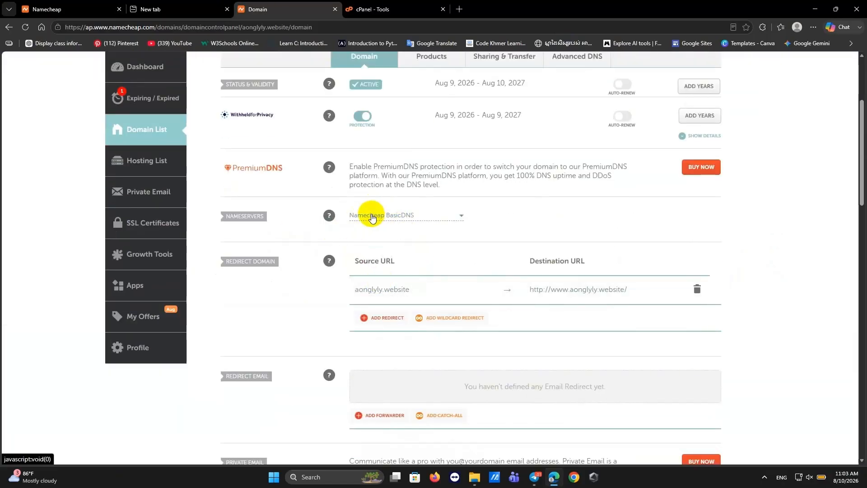
{"action": "left_click", "coordinate": [369, 218]}
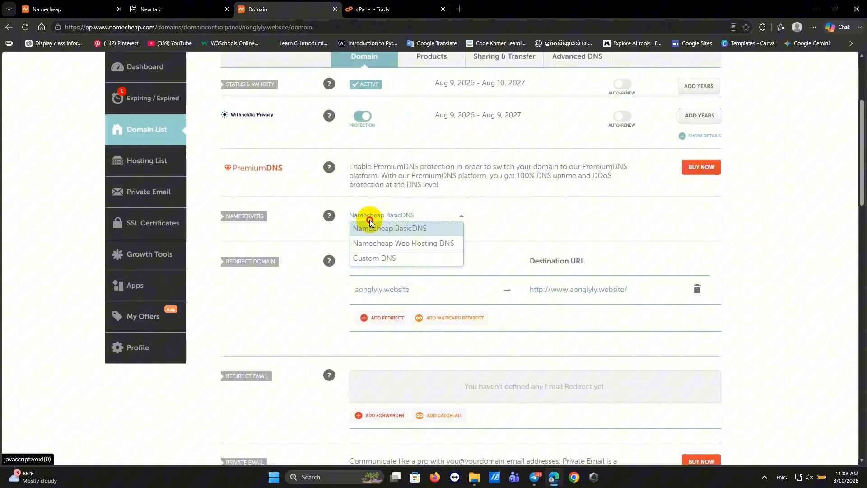
{"action": "left_click", "coordinate": [391, 244]}
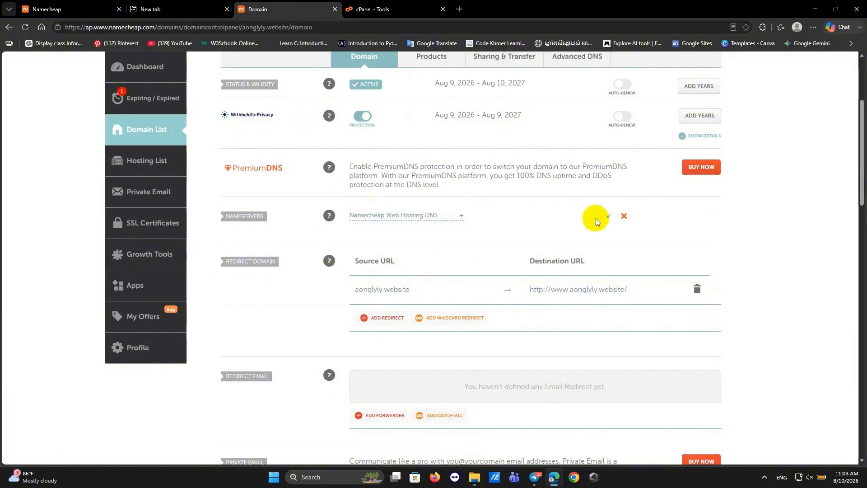
{"action": "left_click", "coordinate": [610, 218]}
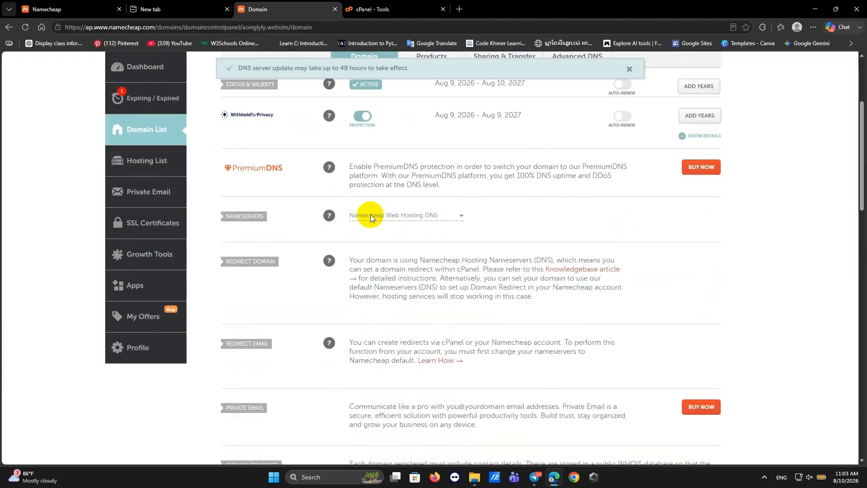
{"action": "left_click", "coordinate": [849, 470]}
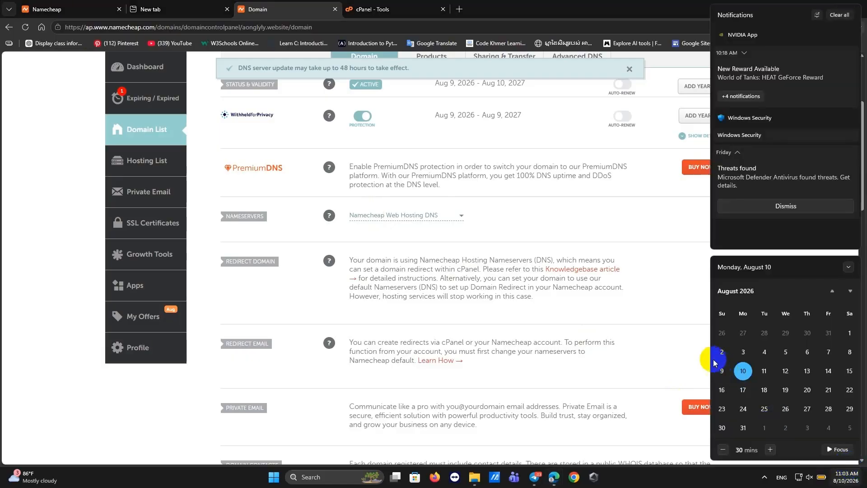
{"action": "left_click", "coordinate": [689, 350]}
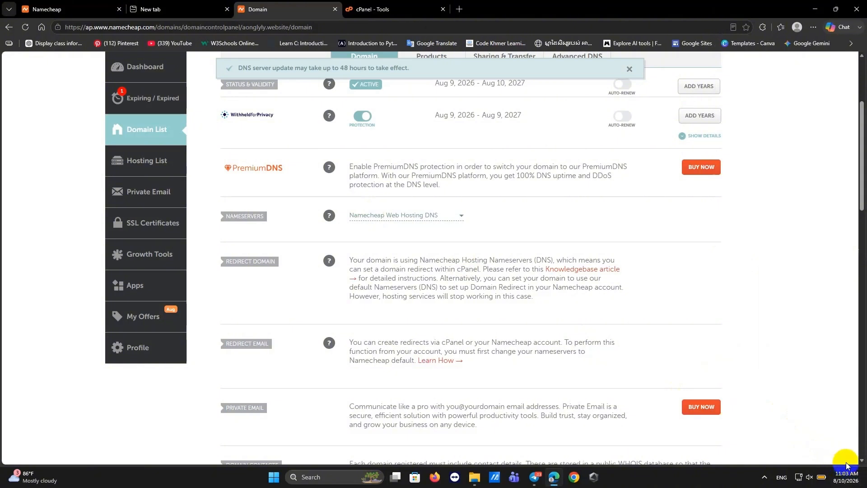
Search 'dnsche' in a new tab and open the DNS Checker propagation tool at dnschecker.org.
{"action": "left_click", "coordinate": [458, 10]}
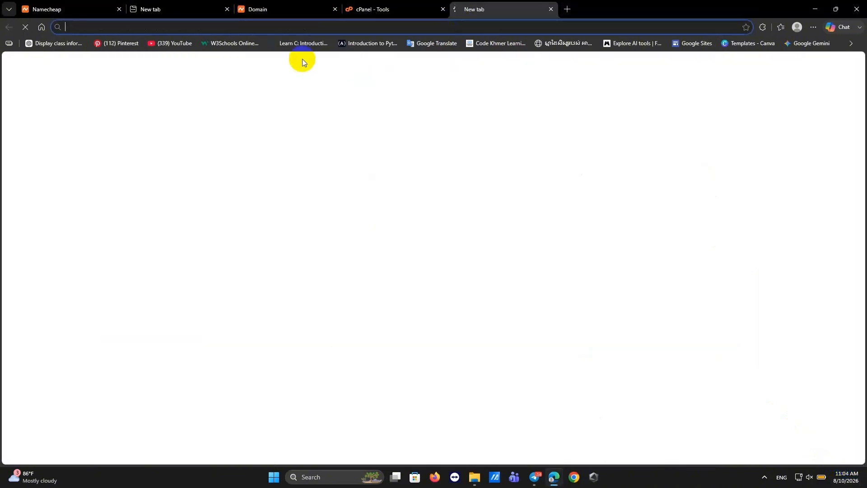
{"action": "left_click", "coordinate": [284, 72]}
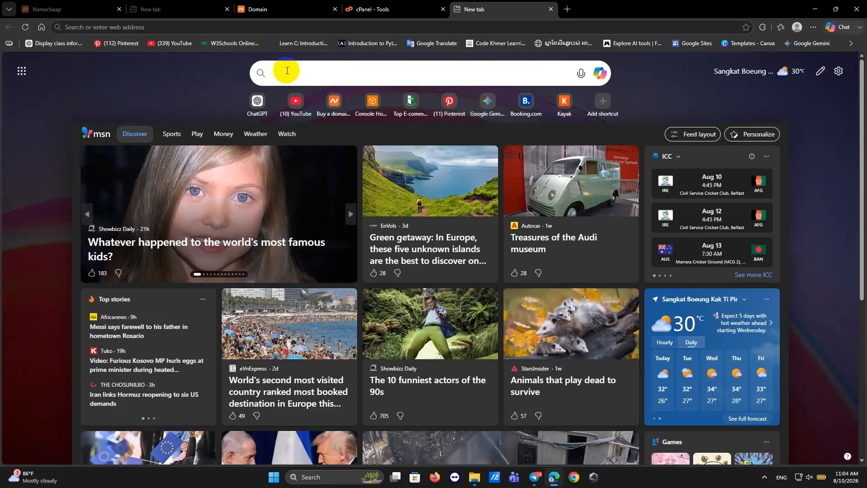
{"action": "type", "text": "dn"}
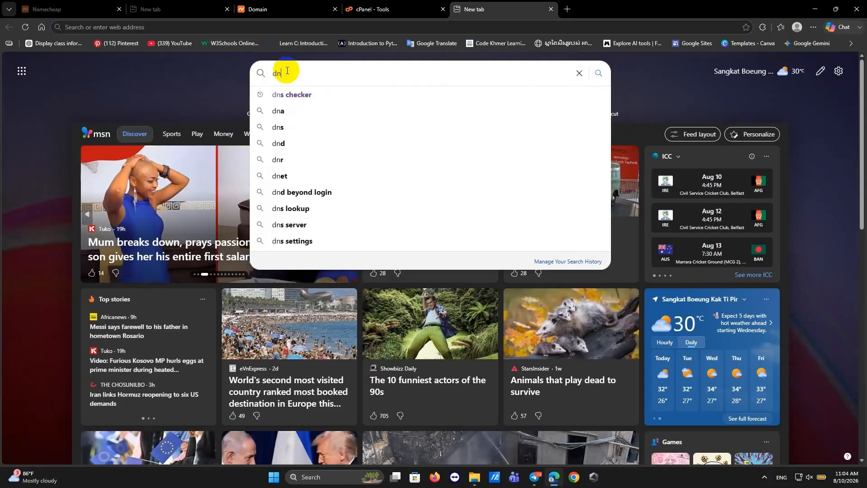
{"action": "type", "text": "sche"}
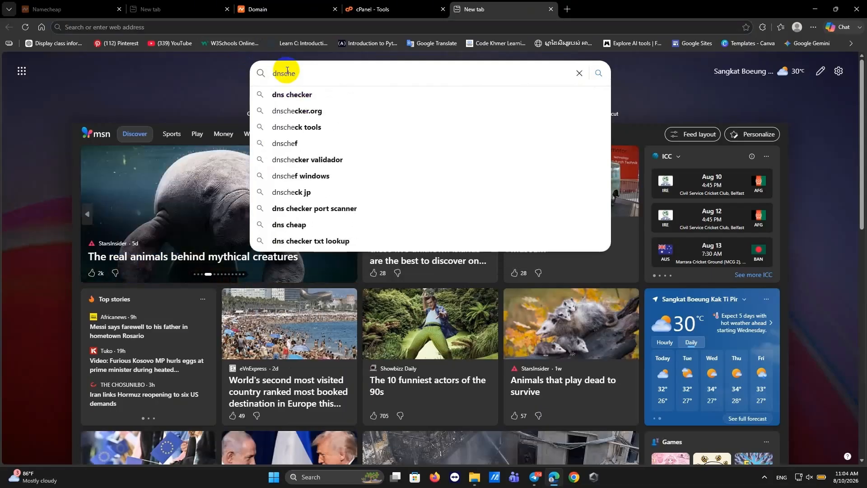
{"action": "key", "text": "Return"}
{"action": "left_click", "coordinate": [148, 165]}
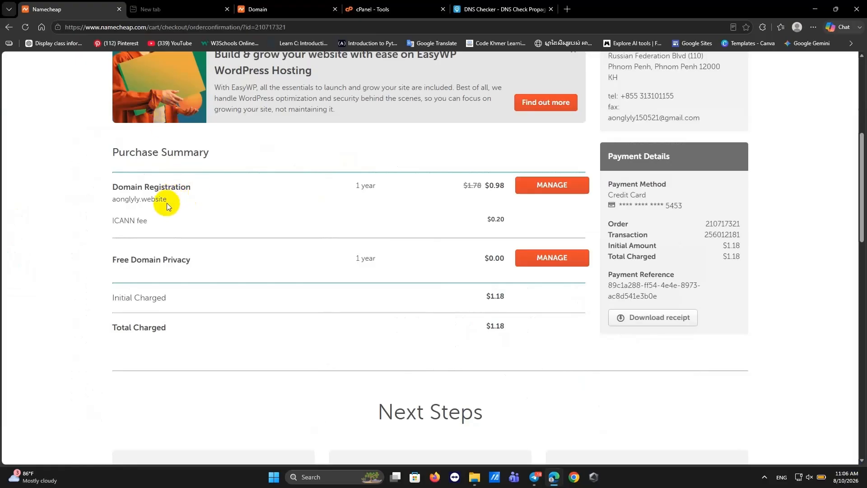
Copy aonglyly.website from Namecheap and paste it into DNS Checker's domain field.
{"action": "left_click_drag", "start_coordinate": [168, 200], "coordinate": [111, 200]}
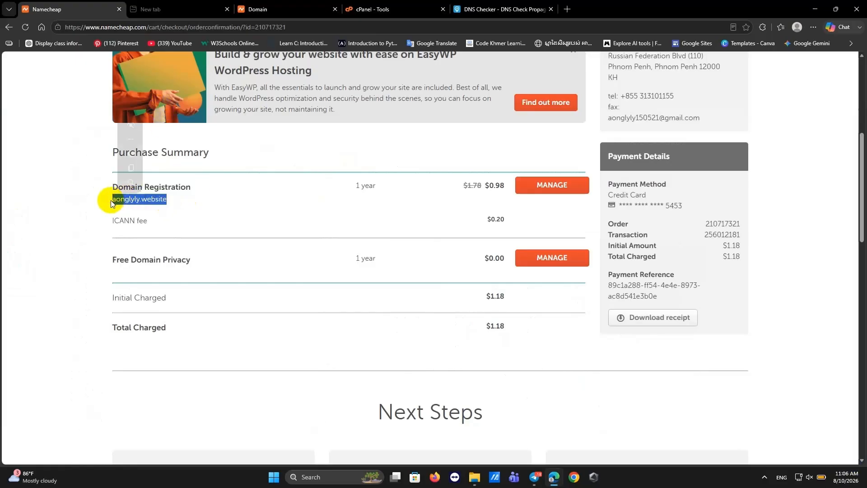
{"action": "key", "text": "ctrl+c"}
{"action": "left_click", "coordinate": [456, 7]}
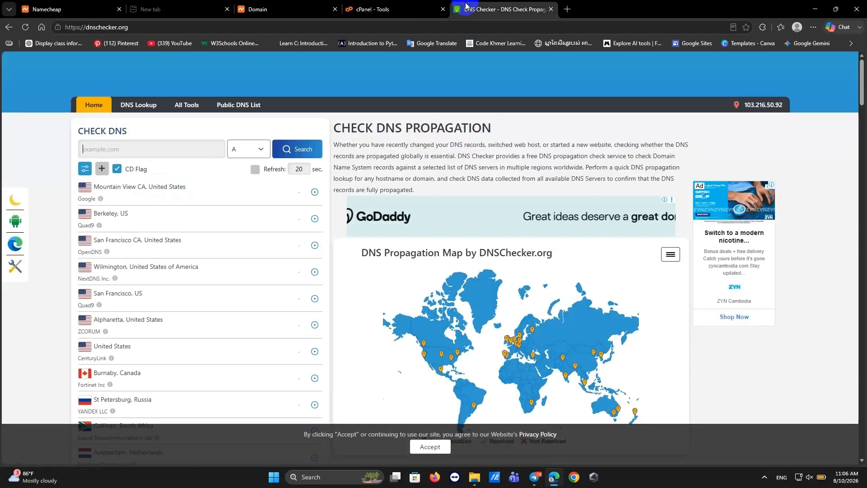
{"action": "left_click", "coordinate": [153, 153]}
{"action": "right_click", "coordinate": [153, 154]}
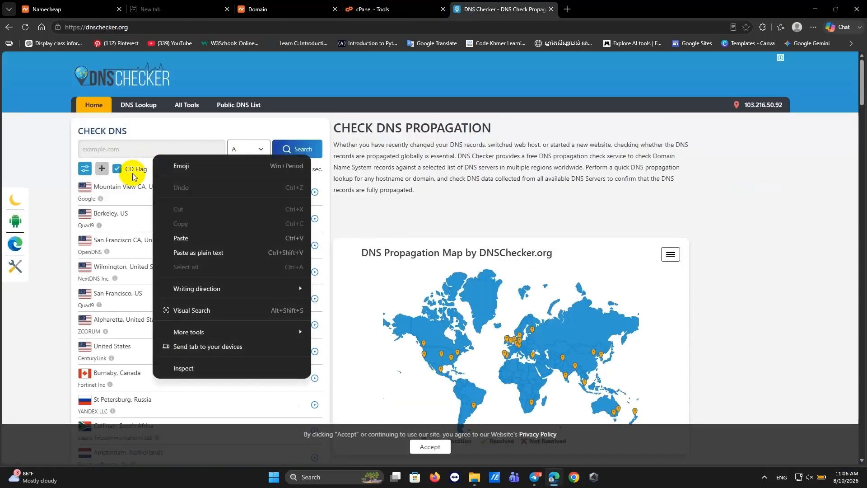
{"action": "left_click", "coordinate": [187, 239]}
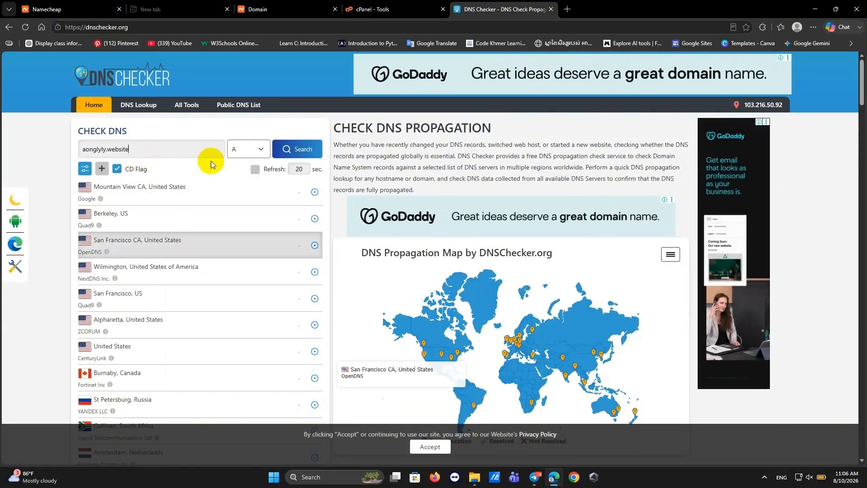
Run an NS record propagation check for aonglyly.website and review the registrar-servers results.
{"action": "left_click", "coordinate": [262, 150]}
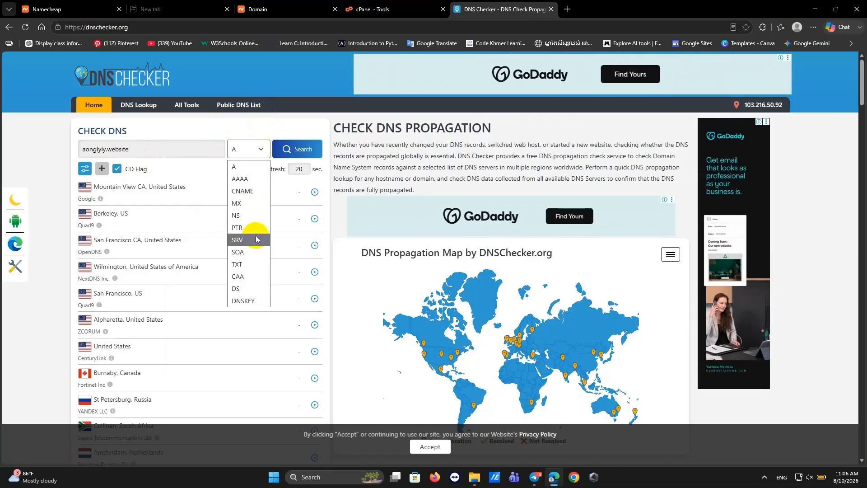
{"action": "left_click", "coordinate": [236, 215]}
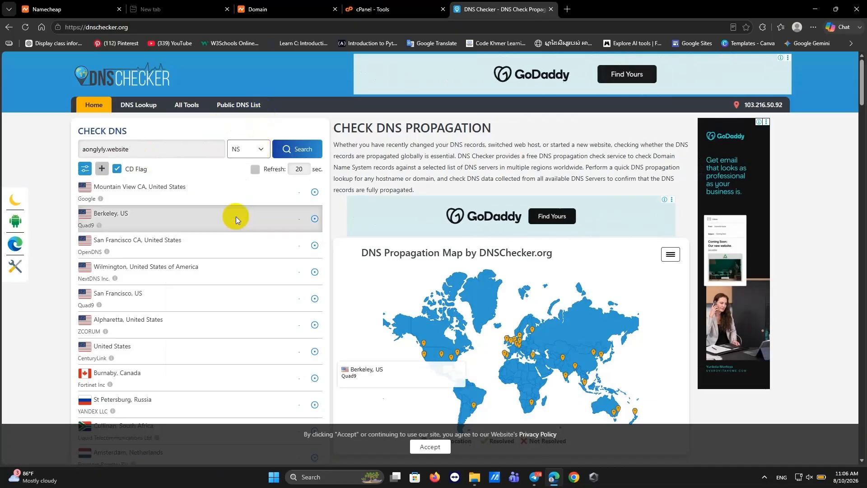
{"action": "left_click", "coordinate": [304, 150]}
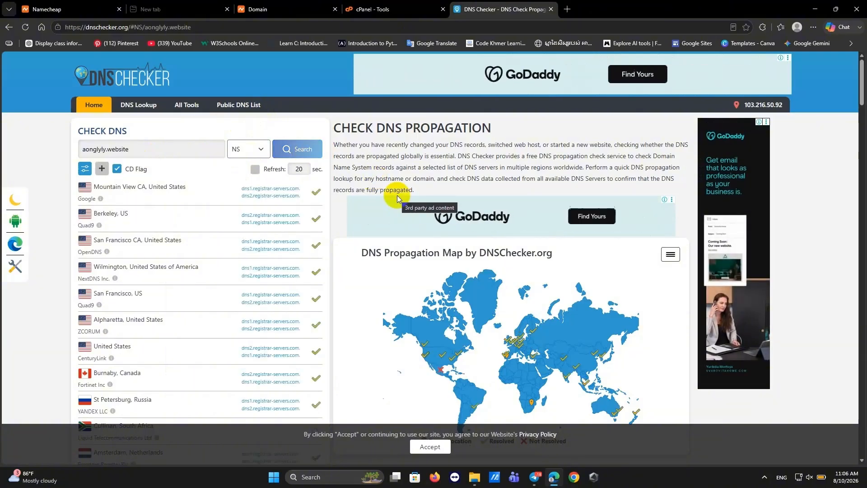
{"action": "scroll", "coordinate": [284, 271], "scroll_direction": "down", "scroll_amount": 3}
{"action": "scroll", "coordinate": [282, 270], "scroll_direction": "down", "scroll_amount": 4}
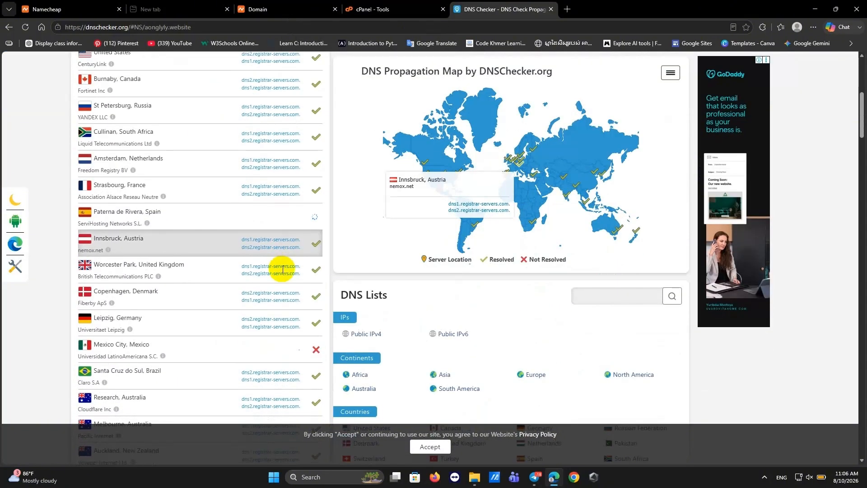
{"action": "scroll", "coordinate": [287, 178], "scroll_direction": "up", "scroll_amount": 7}
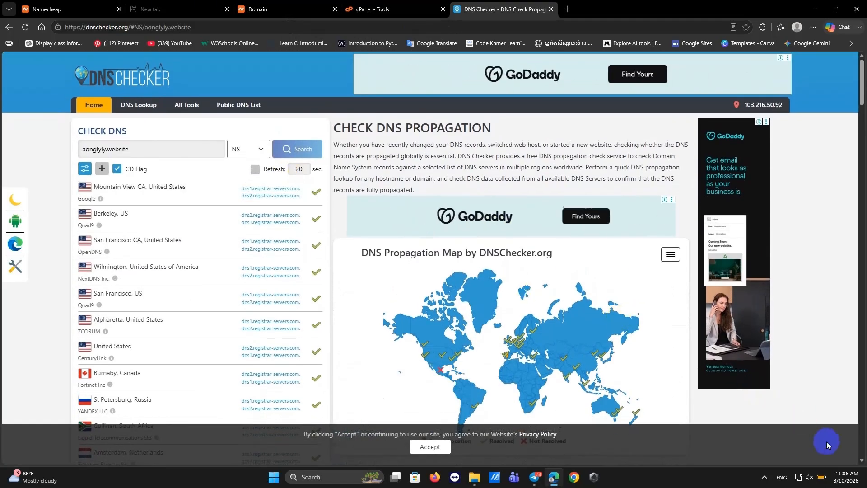
{"action": "left_click", "coordinate": [847, 461]}
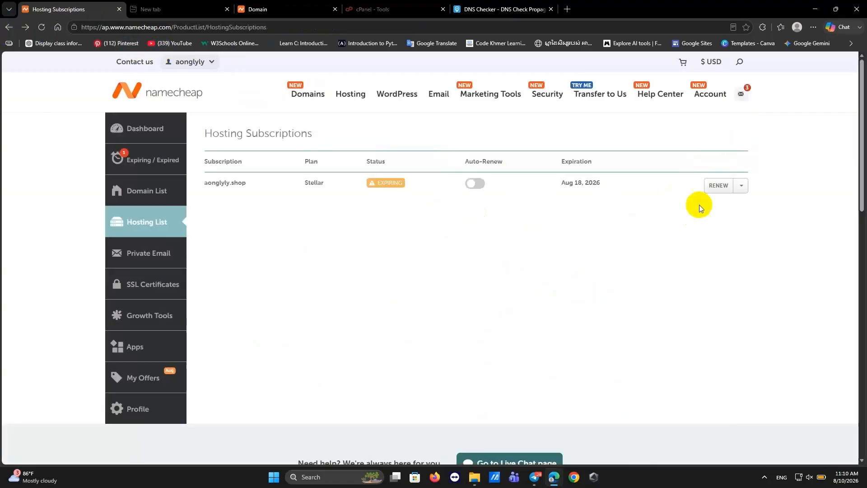
Open the aonglyly.shop hosting package's Manage page and launch its cPanel.
{"action": "left_click", "coordinate": [741, 185]}
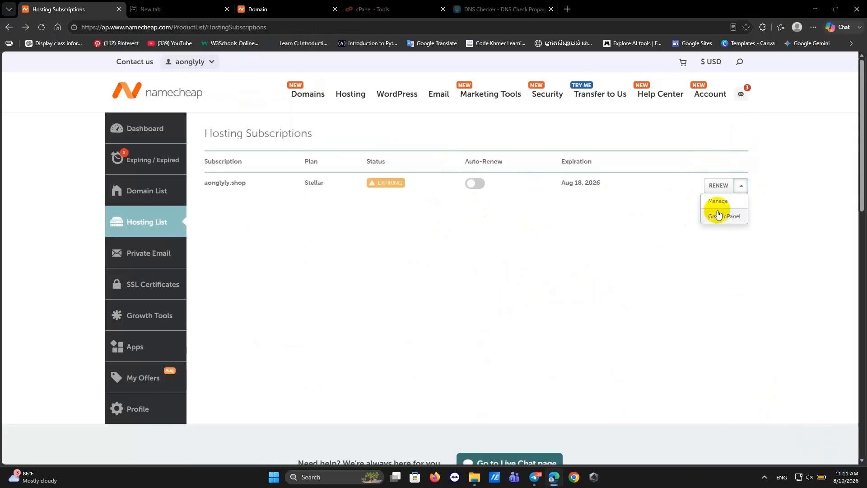
{"action": "left_click", "coordinate": [718, 203]}
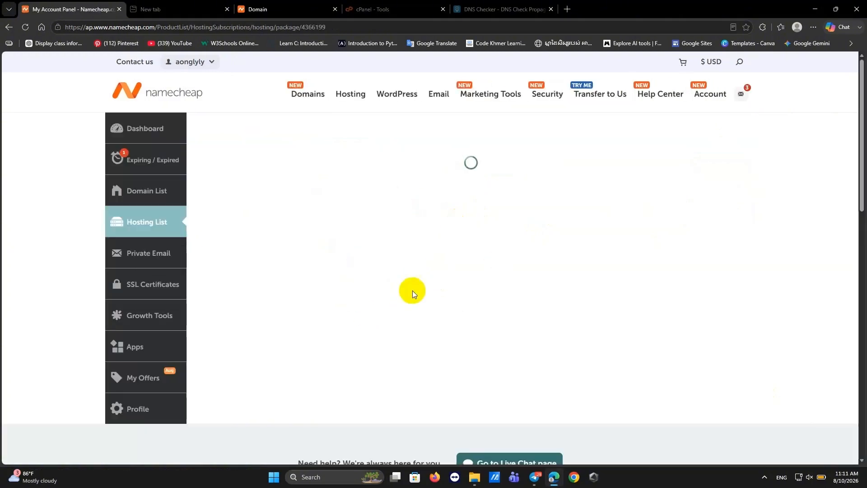
{"action": "scroll", "coordinate": [425, 232], "scroll_direction": "down", "scroll_amount": 7}
{"action": "scroll", "coordinate": [427, 281], "scroll_direction": "down", "scroll_amount": 8}
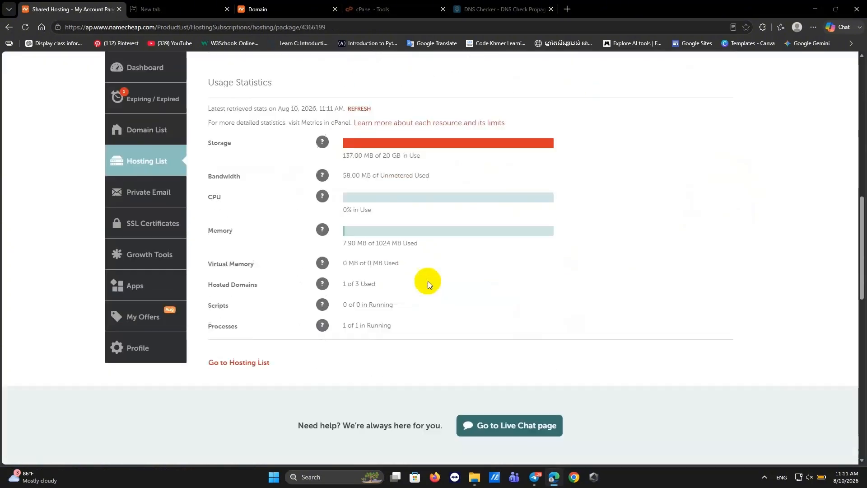
{"action": "scroll", "coordinate": [428, 281], "scroll_direction": "up", "scroll_amount": 15}
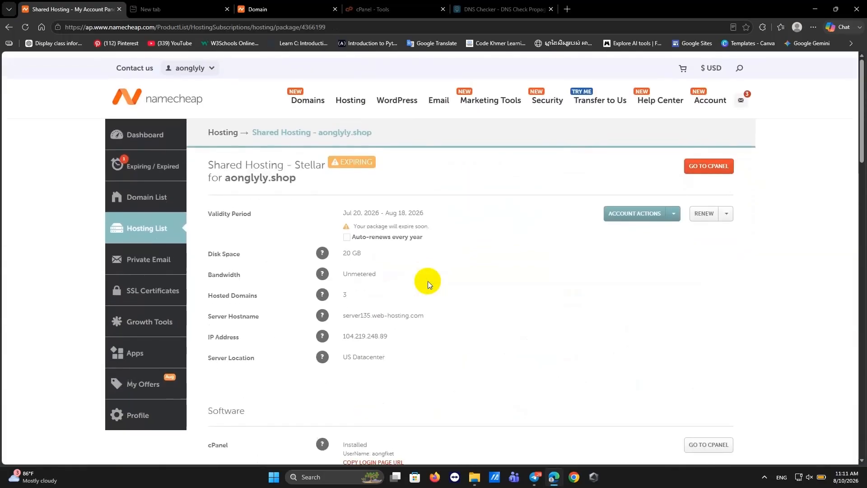
{"action": "left_click", "coordinate": [708, 165]}
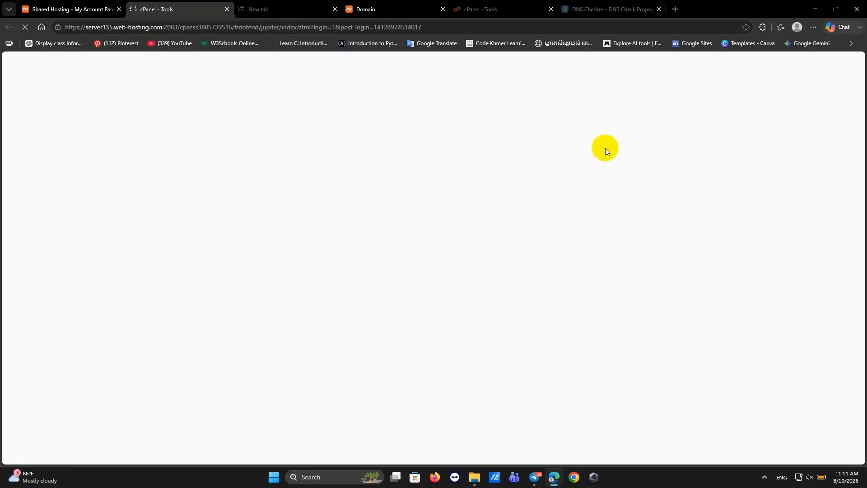
Find Domains in cPanel Tools and start creating a new domain.
{"action": "scroll", "coordinate": [539, 292], "scroll_direction": "down", "scroll_amount": 8}
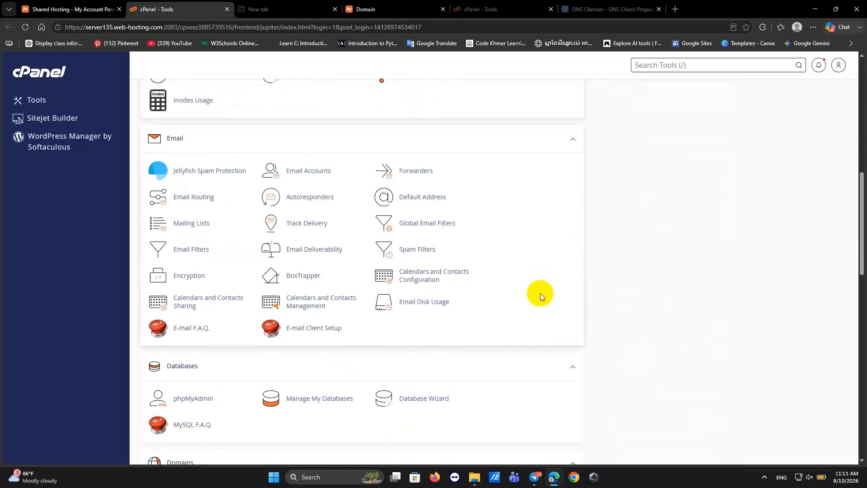
{"action": "scroll", "coordinate": [394, 387], "scroll_direction": "down", "scroll_amount": 3}
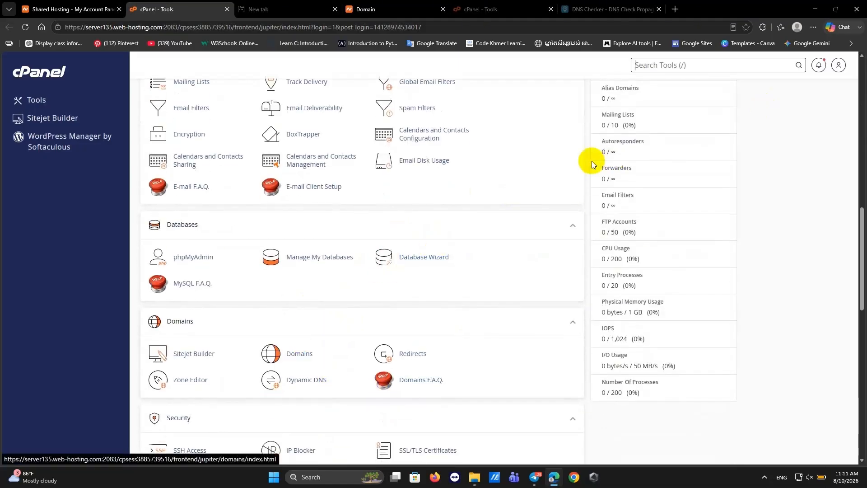
{"action": "scroll", "coordinate": [592, 163], "scroll_direction": "up", "scroll_amount": 5}
{"action": "type", "text": "do"}
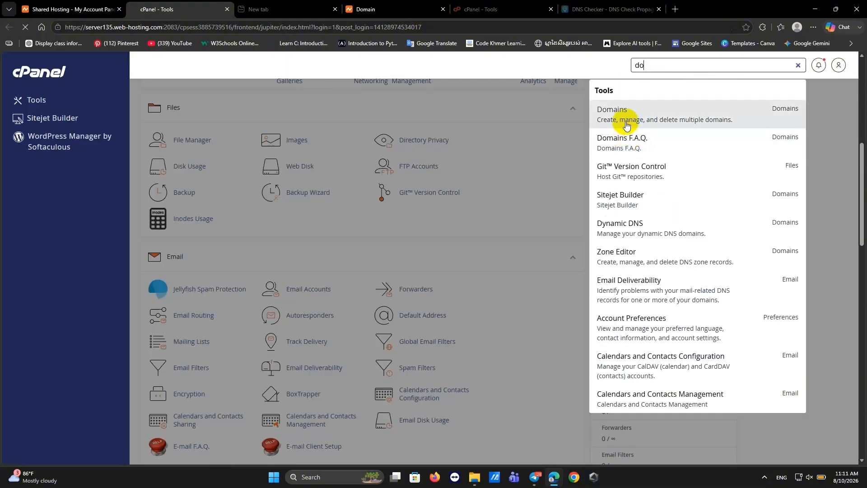
{"action": "left_click", "coordinate": [624, 253]}
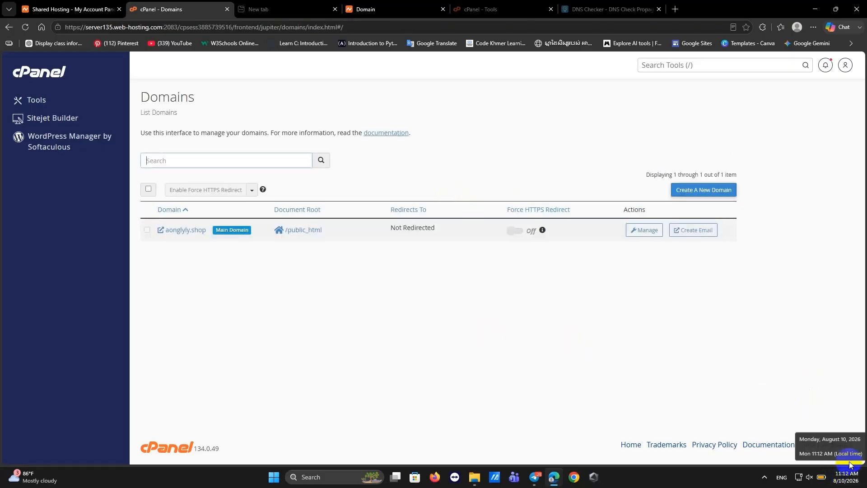
{"action": "left_click", "coordinate": [695, 190]}
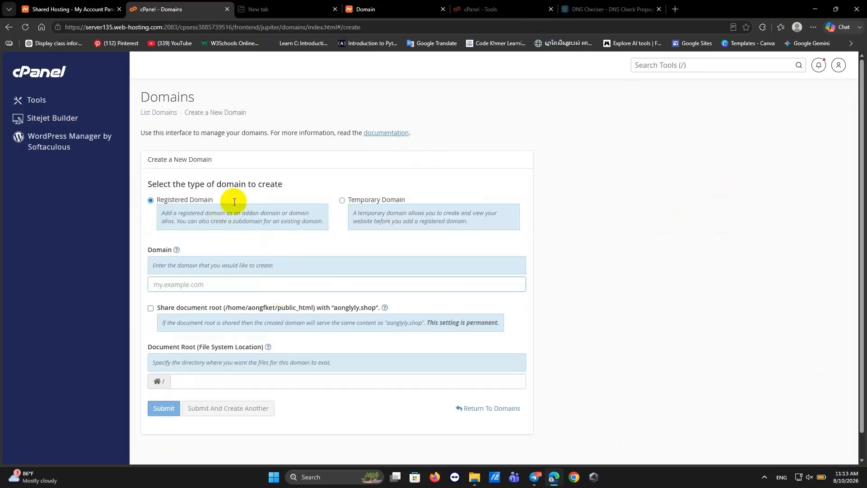
Copy aonglyly.website from DNS Checker, paste it as the domain, and submit with the suggested document root.
{"action": "left_click", "coordinate": [622, 21]}
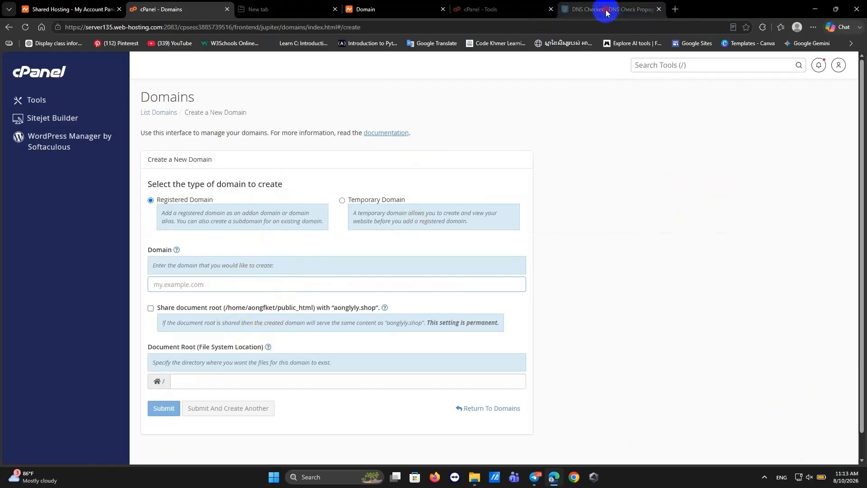
{"action": "left_click_drag", "start_coordinate": [143, 148], "coordinate": [71, 145]}
{"action": "key", "text": "ctrl+c"}
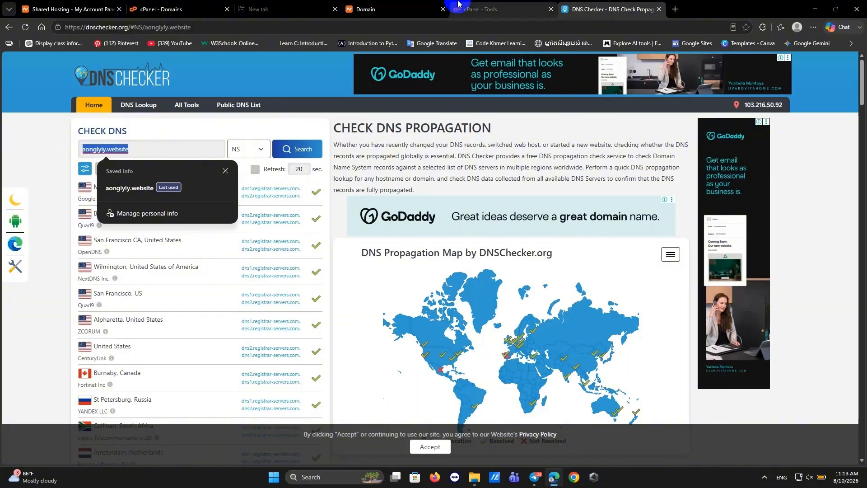
{"action": "left_click", "coordinate": [481, 9]}
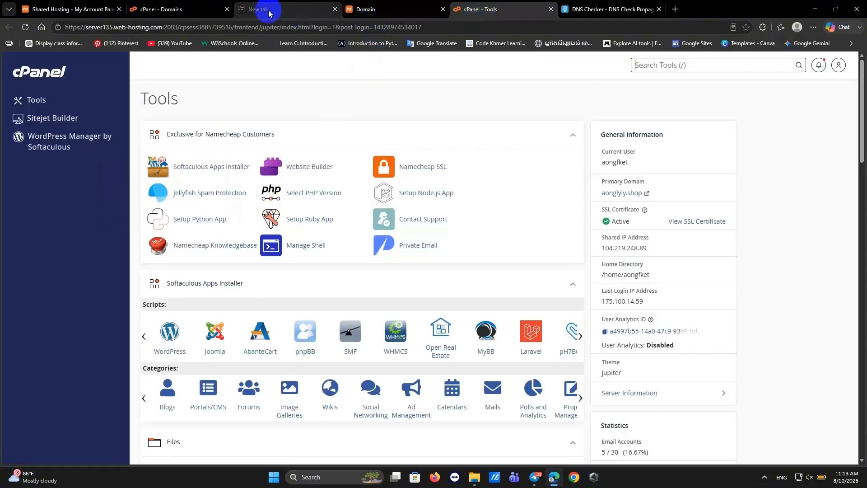
{"action": "left_click", "coordinate": [77, 9]}
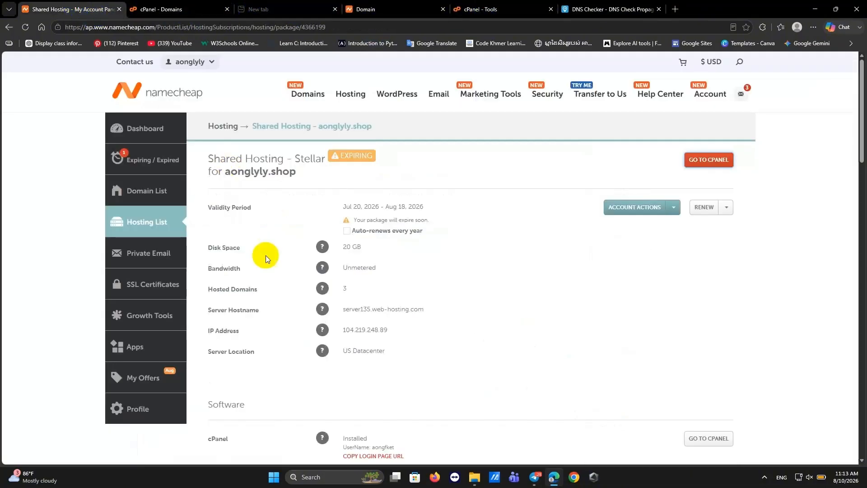
{"action": "left_click", "coordinate": [147, 9]}
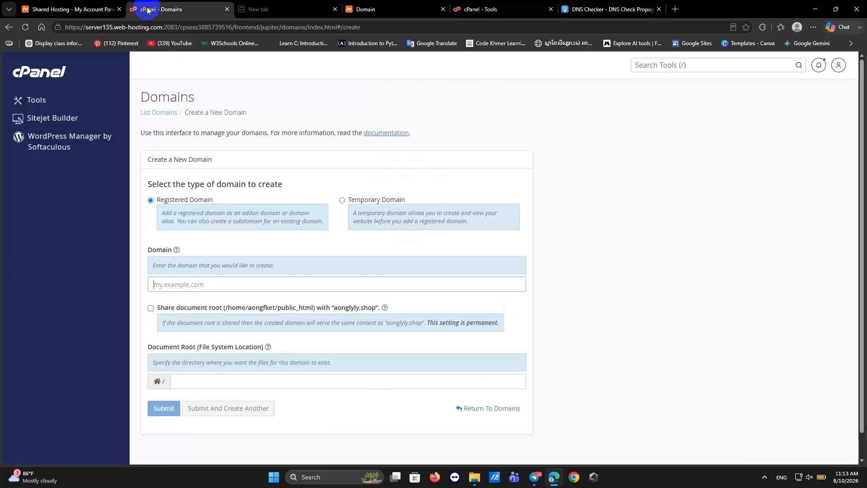
{"action": "left_click", "coordinate": [184, 286]}
{"action": "right_click", "coordinate": [185, 286]}
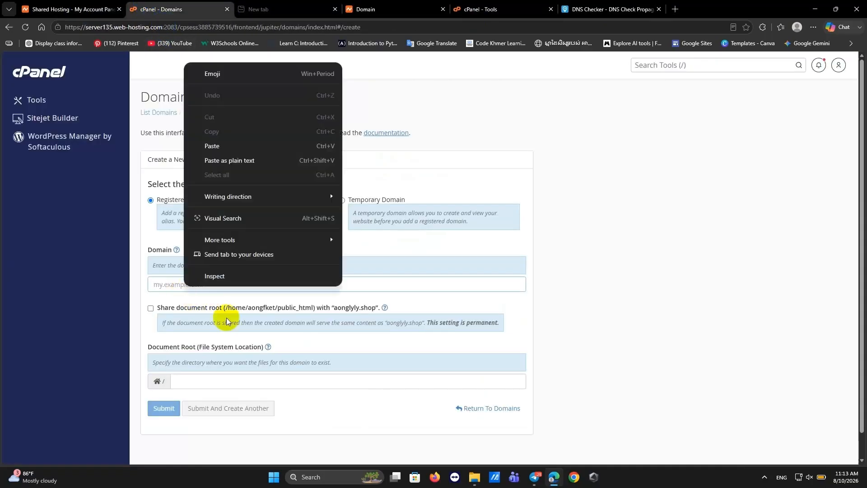
{"action": "left_click", "coordinate": [238, 143]}
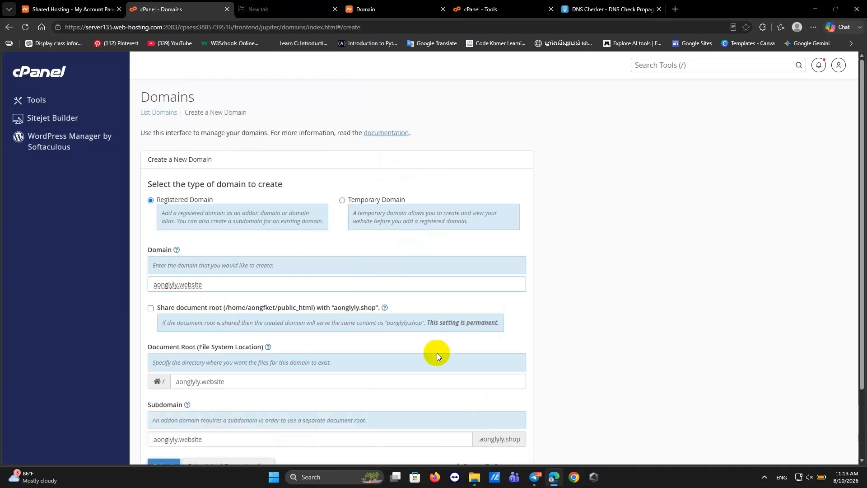
{"action": "scroll", "coordinate": [847, 465], "scroll_direction": "down", "scroll_amount": 2}
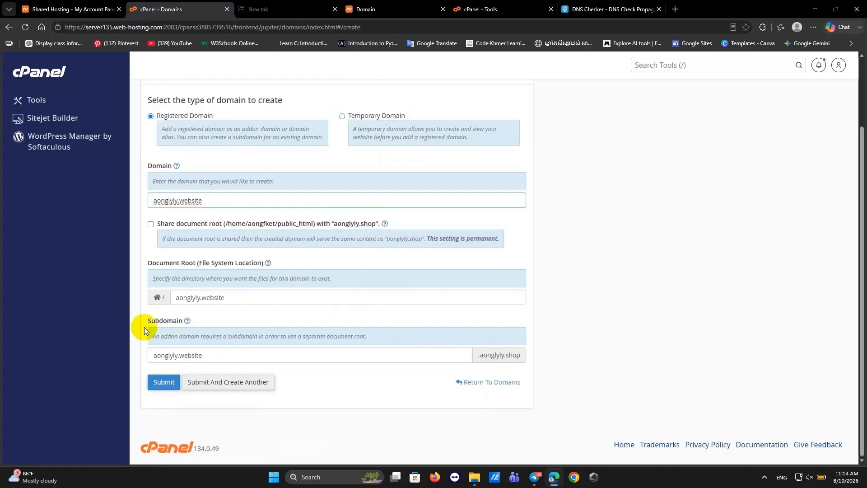
{"action": "left_click", "coordinate": [157, 382]}
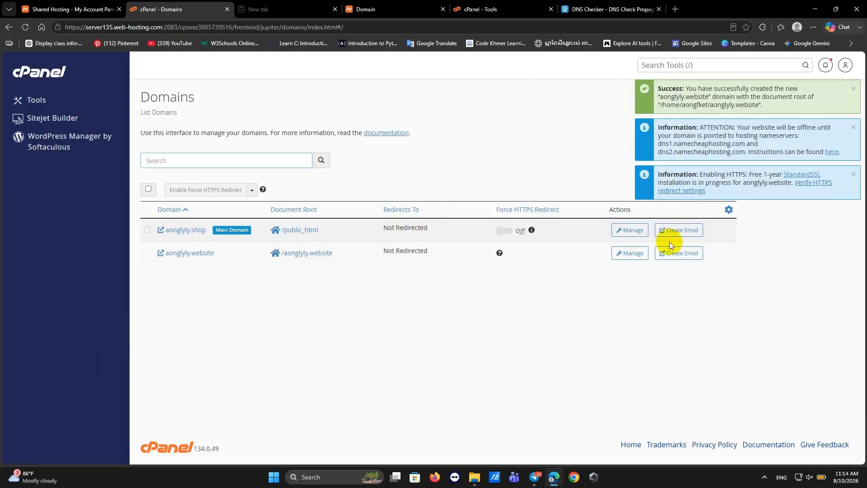
Rerun the NS lookup for aonglyly.website and review which locations have resolved.
{"action": "left_click", "coordinate": [597, 10]}
{"action": "left_click", "coordinate": [292, 151]}
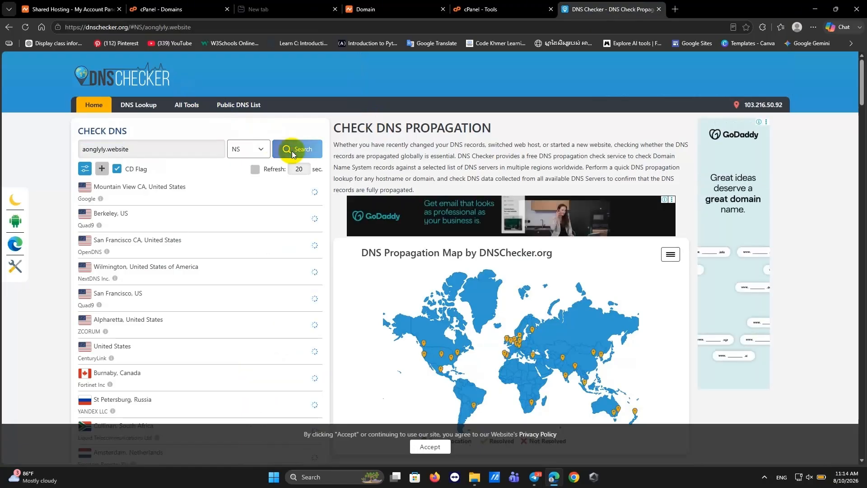
{"action": "scroll", "coordinate": [294, 368], "scroll_direction": "down", "scroll_amount": 7}
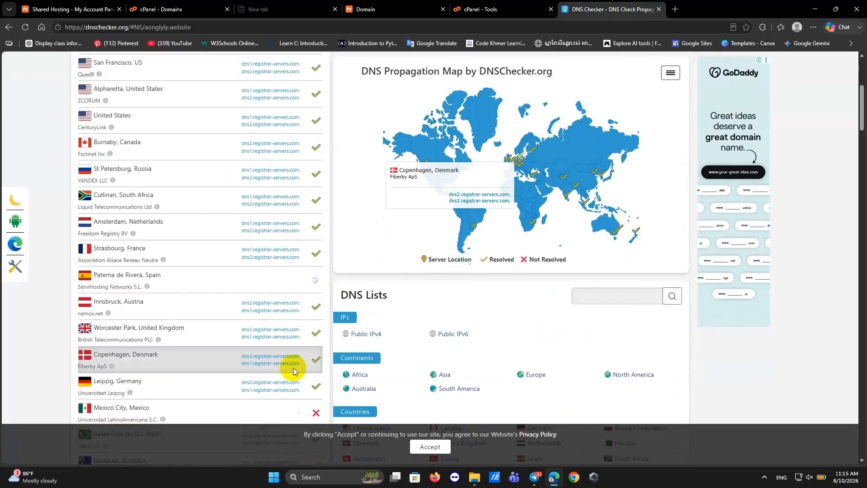
{"action": "scroll", "coordinate": [294, 368], "scroll_direction": "up", "scroll_amount": 7}
{"action": "scroll", "coordinate": [290, 366], "scroll_direction": "down", "scroll_amount": 8}
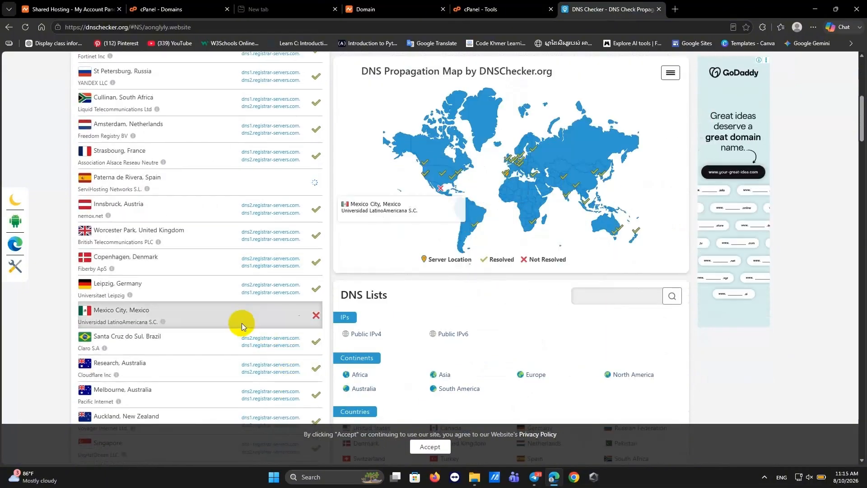
{"action": "scroll", "coordinate": [243, 324], "scroll_direction": "up", "scroll_amount": 8}
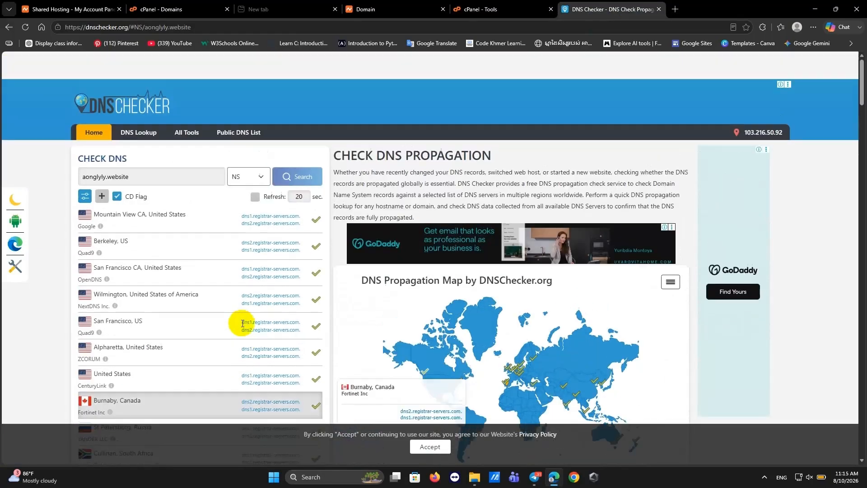
Look at cPanel's Database Wizard, then return to the Tools page.
{"action": "left_click", "coordinate": [475, 9]}
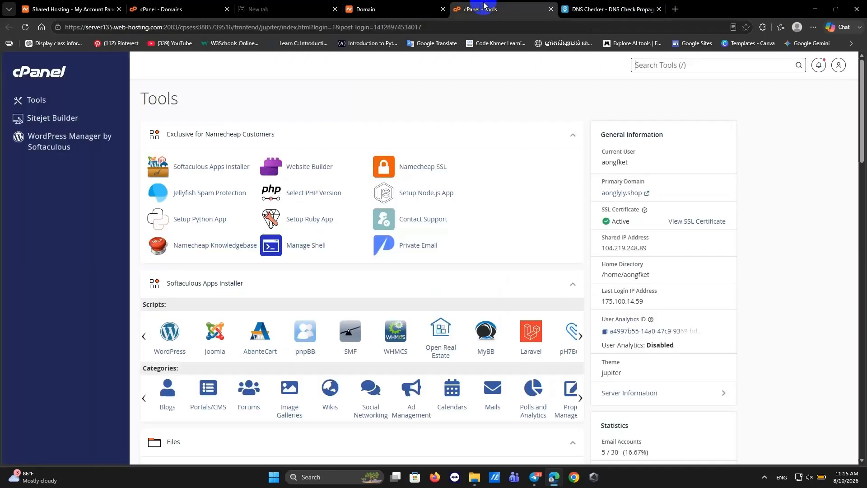
{"action": "scroll", "coordinate": [379, 207], "scroll_direction": "down", "scroll_amount": 1}
{"action": "left_click", "coordinate": [642, 70]}
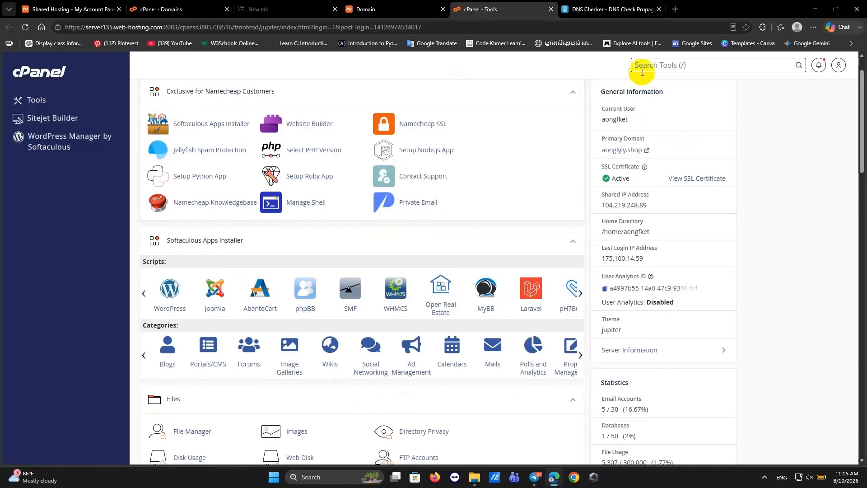
{"action": "scroll", "coordinate": [454, 210], "scroll_direction": "down", "scroll_amount": 7}
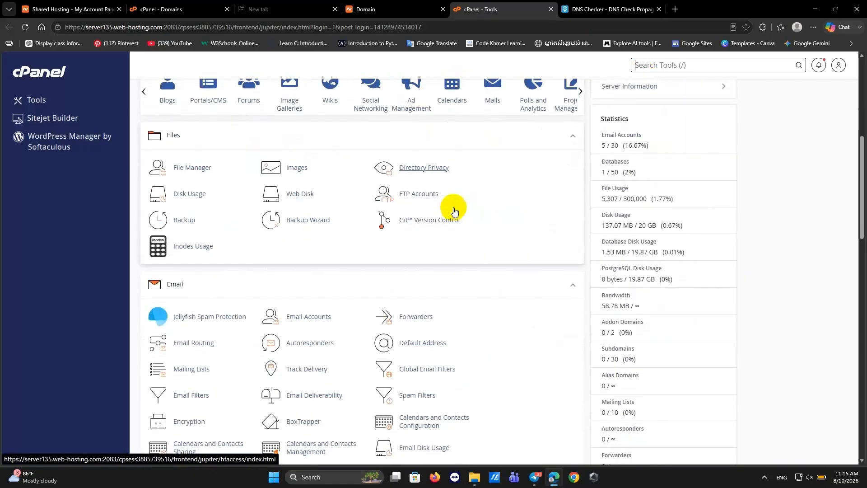
{"action": "scroll", "coordinate": [379, 363], "scroll_direction": "down", "scroll_amount": 5}
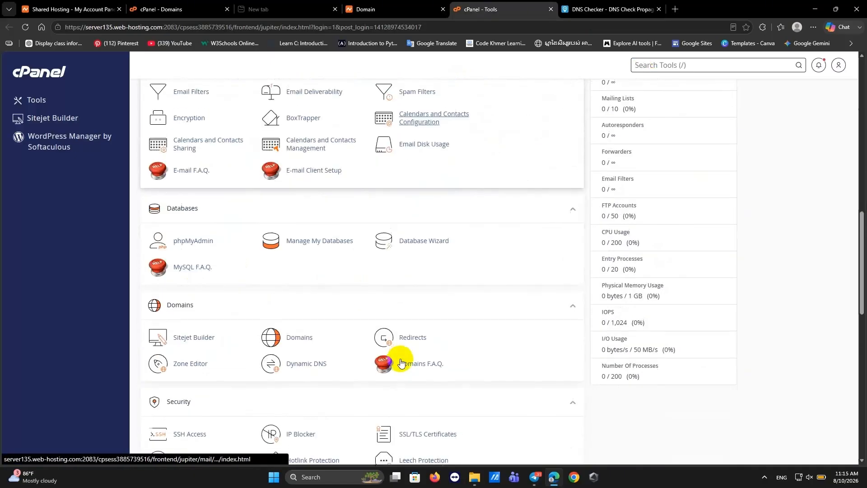
{"action": "left_click", "coordinate": [422, 240]}
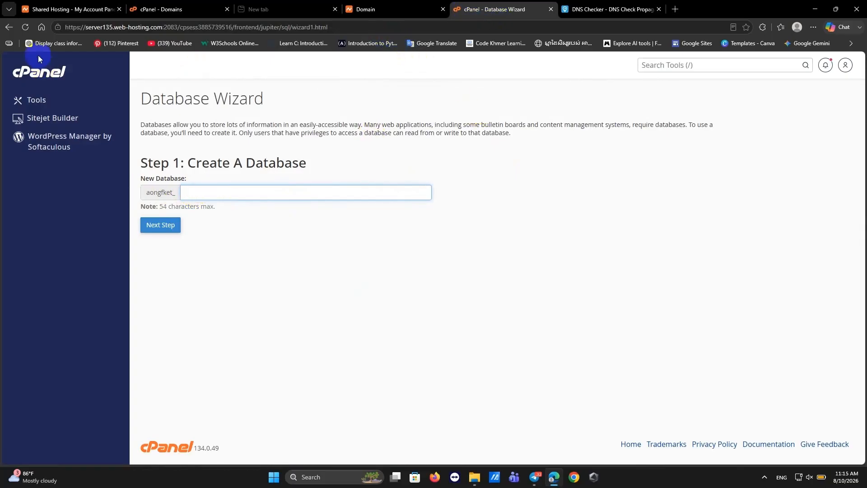
{"action": "left_click", "coordinate": [8, 27]}
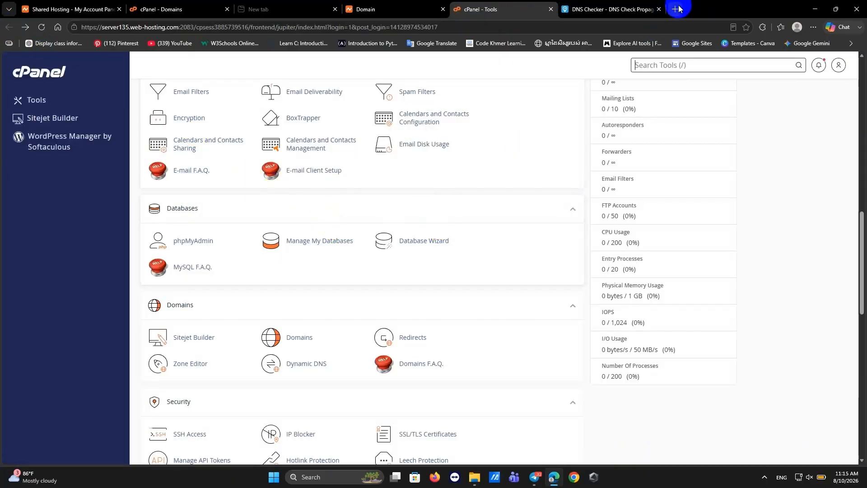
Open File Manager from the Files section in a new tab.
{"action": "scroll", "coordinate": [408, 272], "scroll_direction": "up", "scroll_amount": 7}
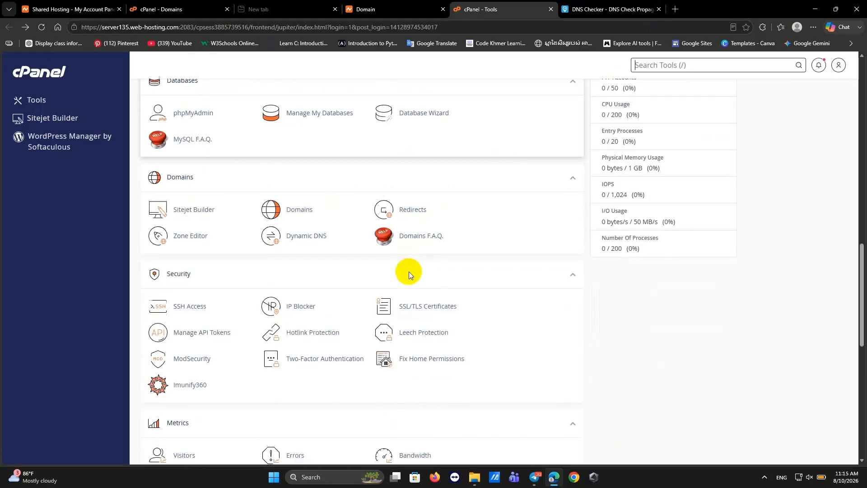
{"action": "scroll", "coordinate": [382, 303], "scroll_direction": "down", "scroll_amount": 1}
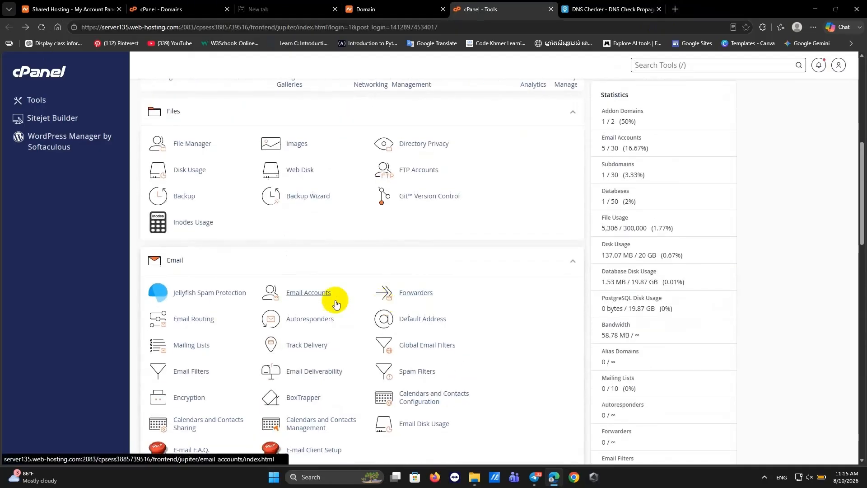
{"action": "scroll", "coordinate": [305, 218], "scroll_direction": "up", "scroll_amount": 1}
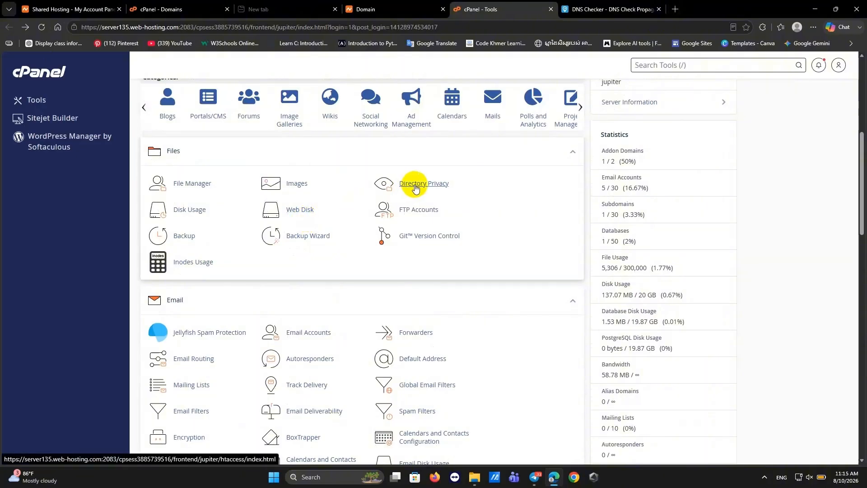
{"action": "left_click", "coordinate": [196, 182]}
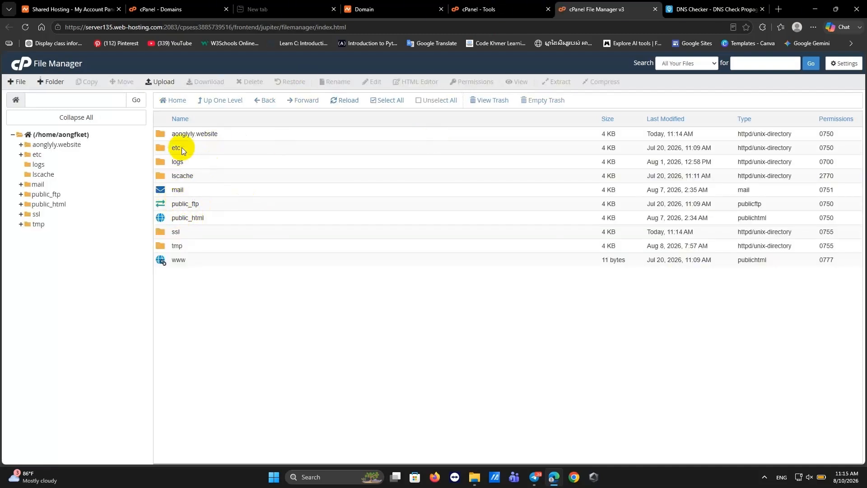
Open the aonglyly.website folder and confirm its only cgi-bin subfolder is empty.
{"action": "left_click", "coordinate": [181, 136]}
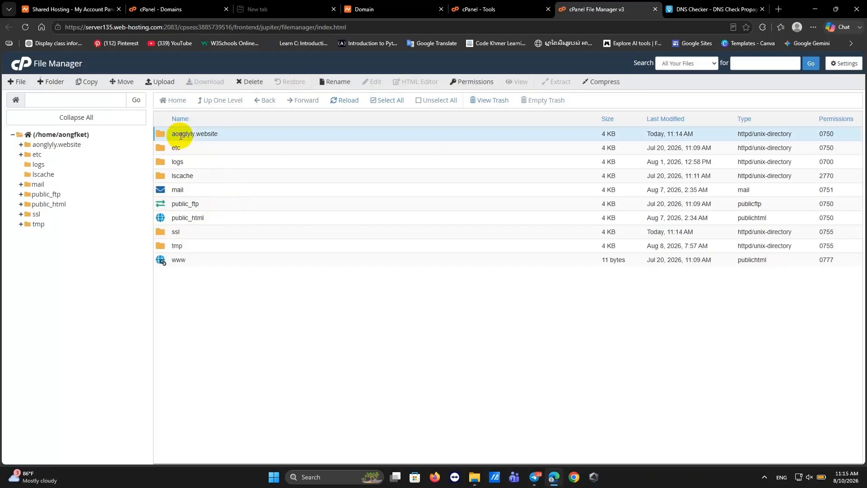
{"action": "left_click", "coordinate": [183, 135]}
{"action": "double_click", "coordinate": [276, 134]}
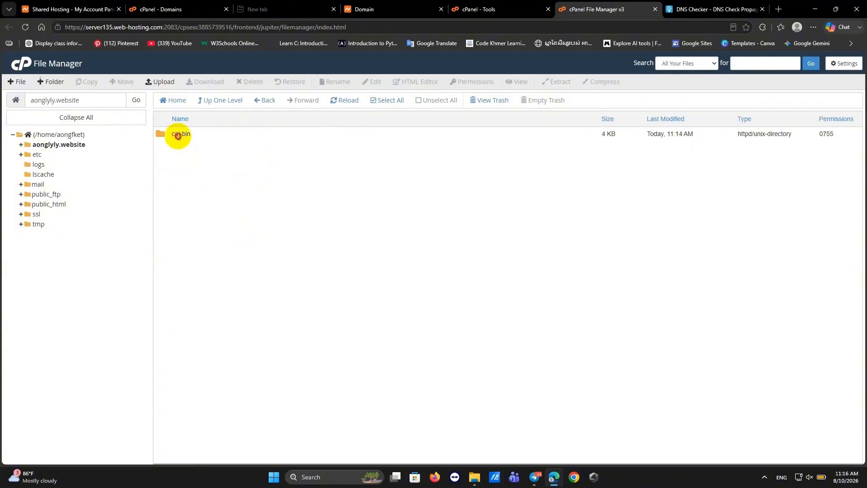
{"action": "double_click", "coordinate": [178, 136]}
{"action": "left_click", "coordinate": [243, 167]}
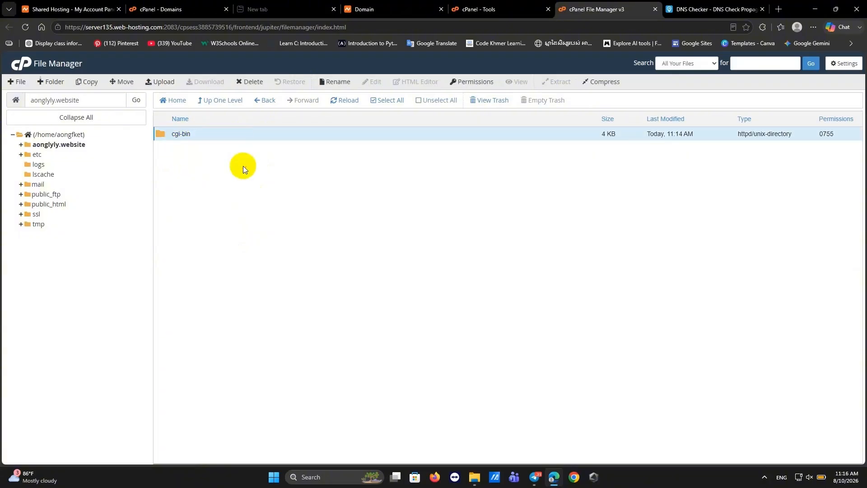
{"action": "double_click", "coordinate": [206, 138]}
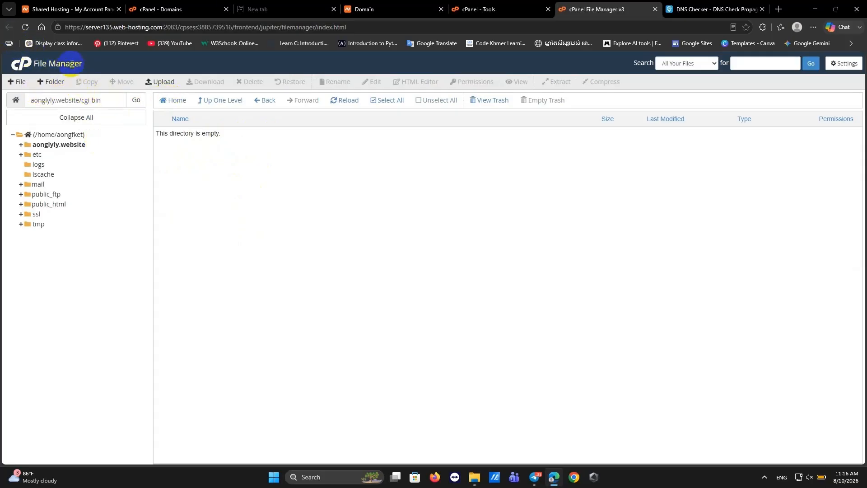
{"action": "left_click", "coordinate": [265, 100]}
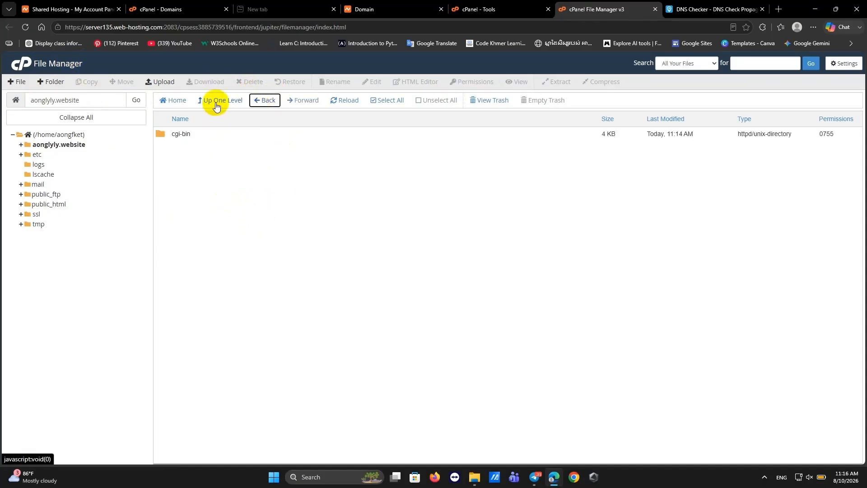
Open File Upload for aonglyly.website, closing the file picker twice without choosing a file.
{"action": "left_click", "coordinate": [157, 84]}
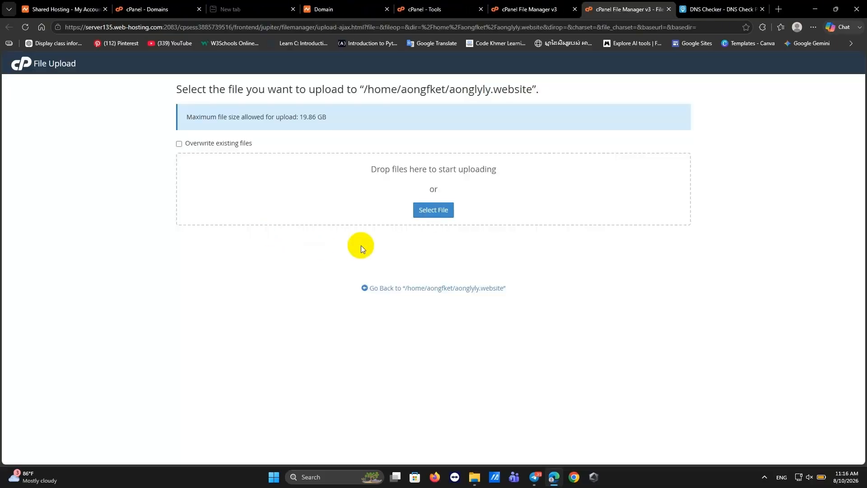
{"action": "left_click", "coordinate": [434, 210]}
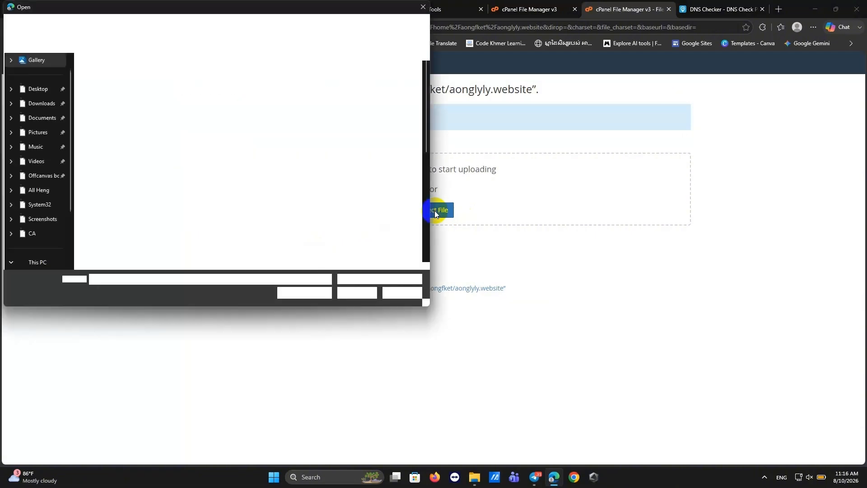
{"action": "left_click", "coordinate": [423, 7]}
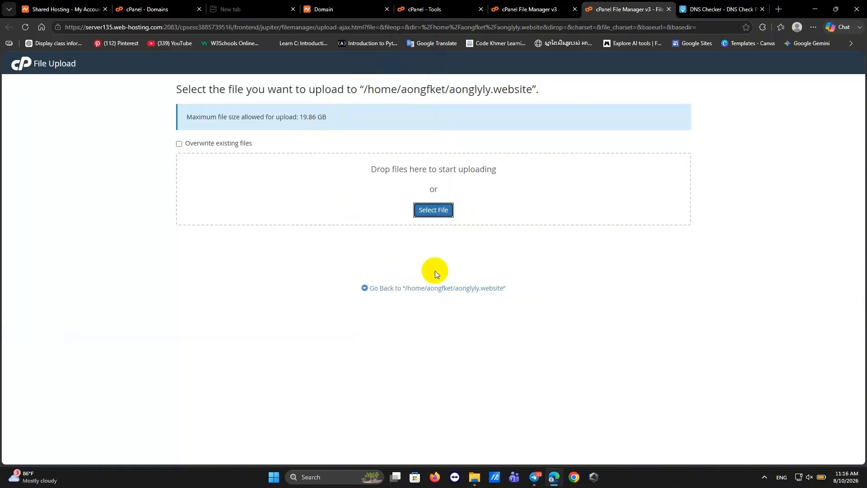
{"action": "scroll", "coordinate": [417, 246], "scroll_direction": "up", "scroll_amount": 2}
{"action": "left_click", "coordinate": [440, 211]}
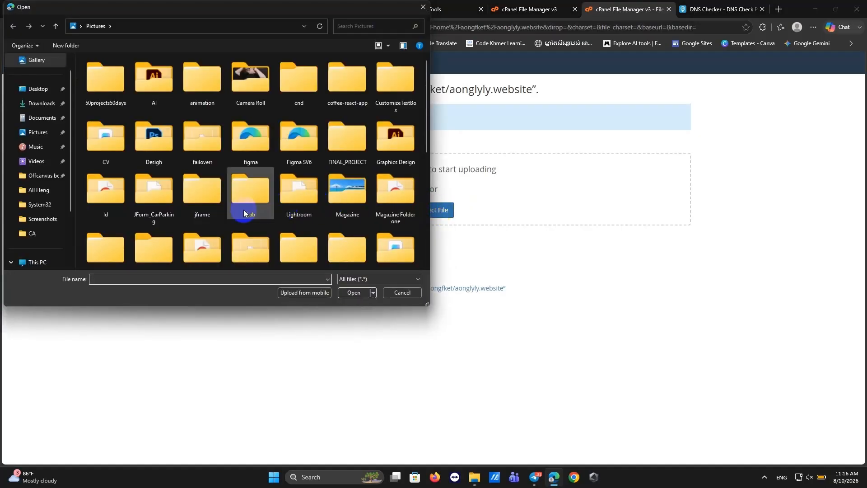
{"action": "left_click", "coordinate": [417, 8]}
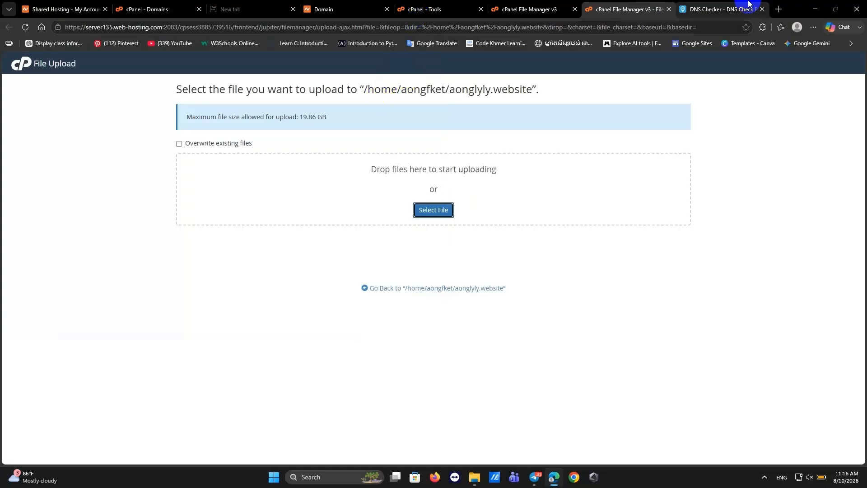
Search Bing for wordpress in a new tab and open the WordPress.com homepage.
{"action": "left_click", "coordinate": [777, 6]}
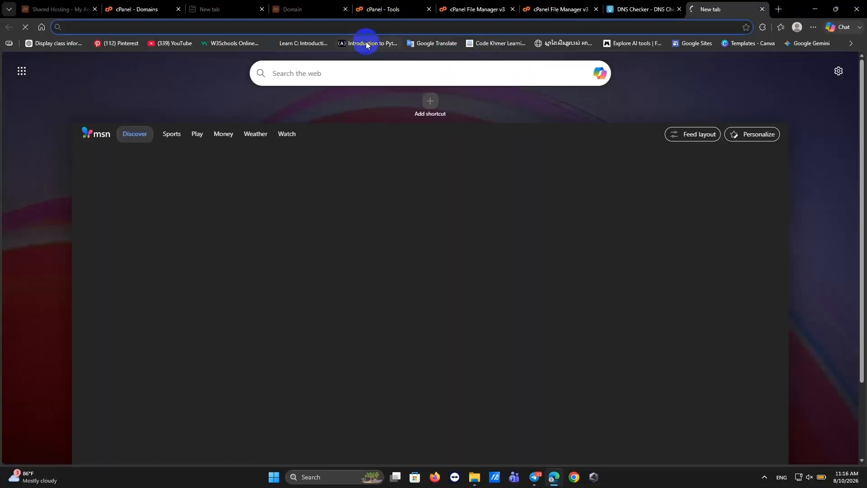
{"action": "type", "text": "wordpress"}
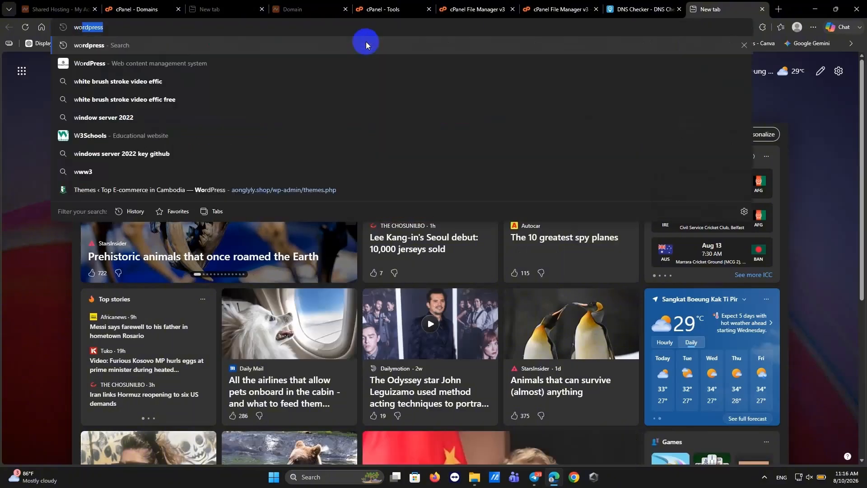
{"action": "left_click", "coordinate": [366, 44]}
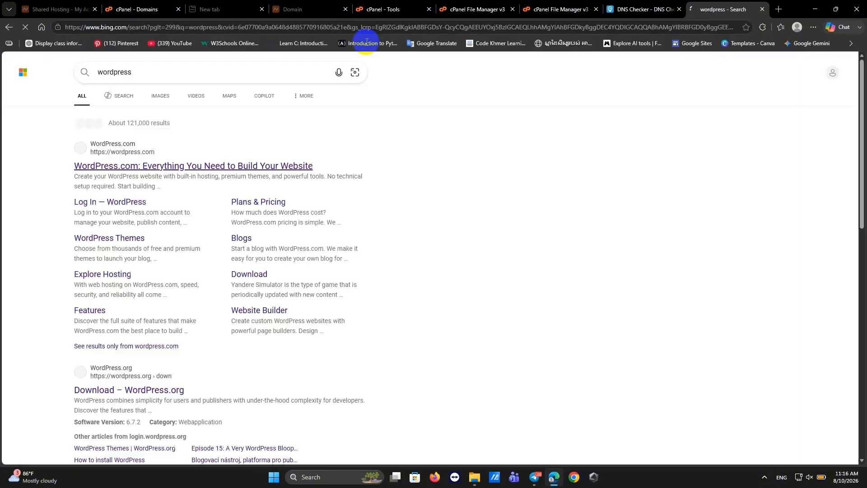
{"action": "left_click", "coordinate": [172, 161]}
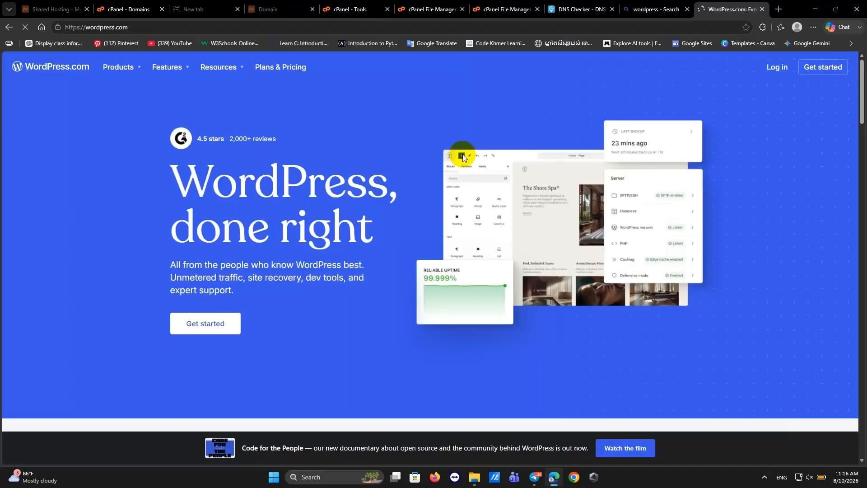
{"action": "scroll", "coordinate": [349, 280], "scroll_direction": "down", "scroll_amount": 3}
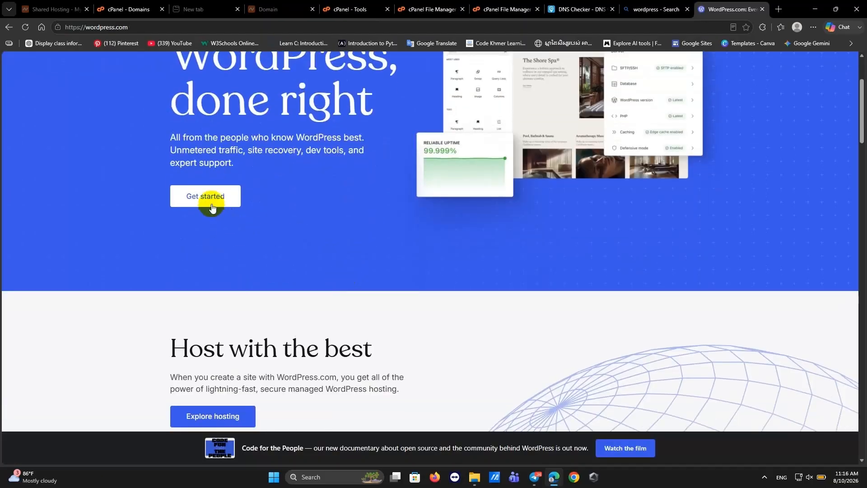
{"action": "scroll", "coordinate": [211, 243], "scroll_direction": "up", "scroll_amount": 1}
Start a WordPress.com sign-up with Google and choose the Google account.
{"action": "left_click", "coordinate": [211, 244]}
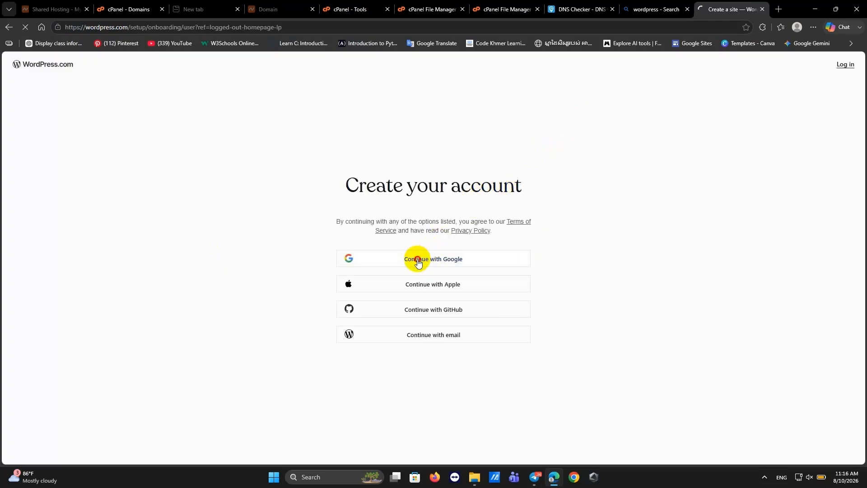
{"action": "left_click", "coordinate": [420, 259]}
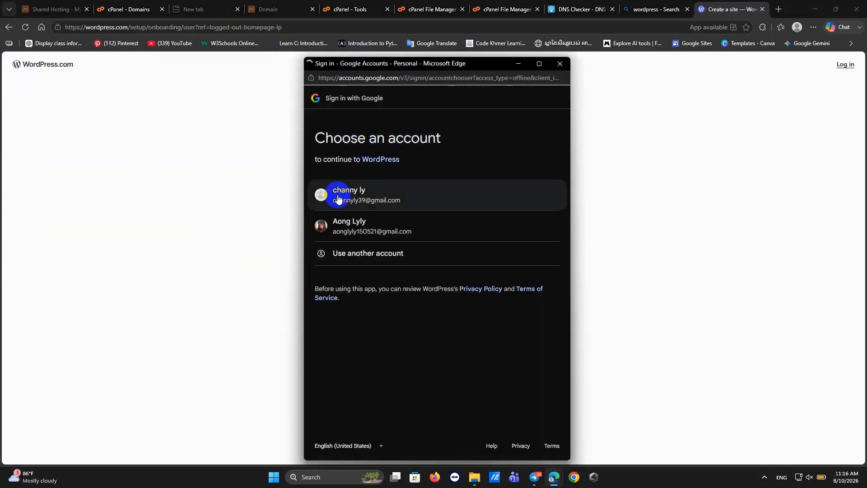
{"action": "left_click", "coordinate": [330, 237]}
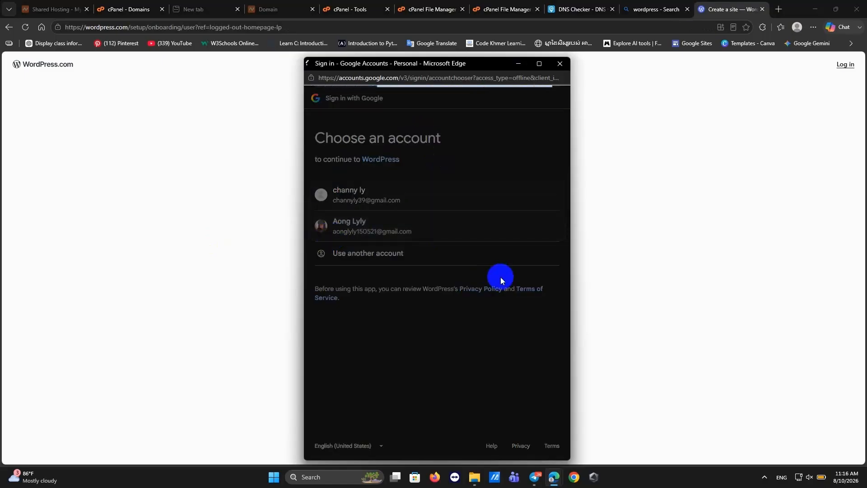
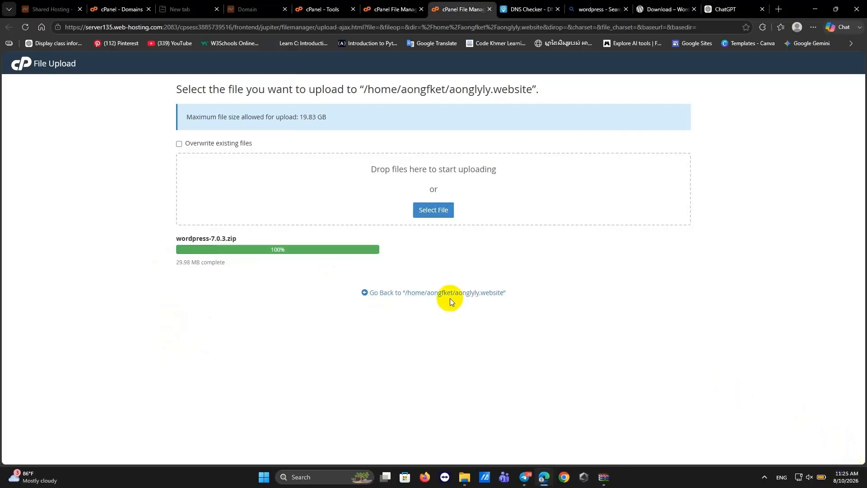
Return to the aonglyly.website folder and select the uploaded wordpress-7.0.3.zip archive.
{"action": "left_click", "coordinate": [442, 293]}
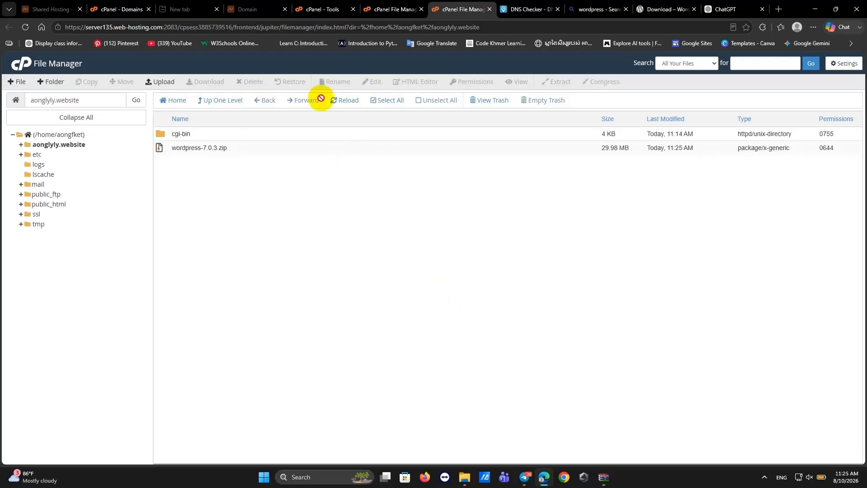
{"action": "left_click", "coordinate": [208, 151]}
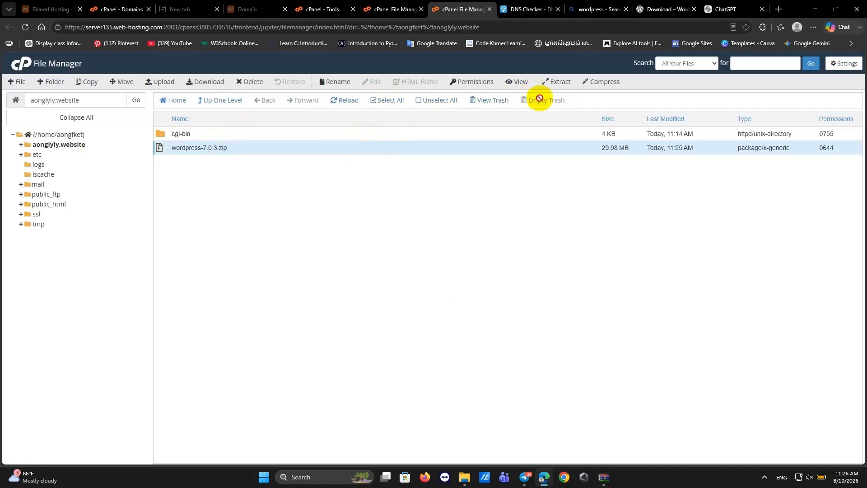
Extract wordpress-7.0.3.zip into /aonglyly.website and close the extraction results log.
{"action": "left_click", "coordinate": [556, 82]}
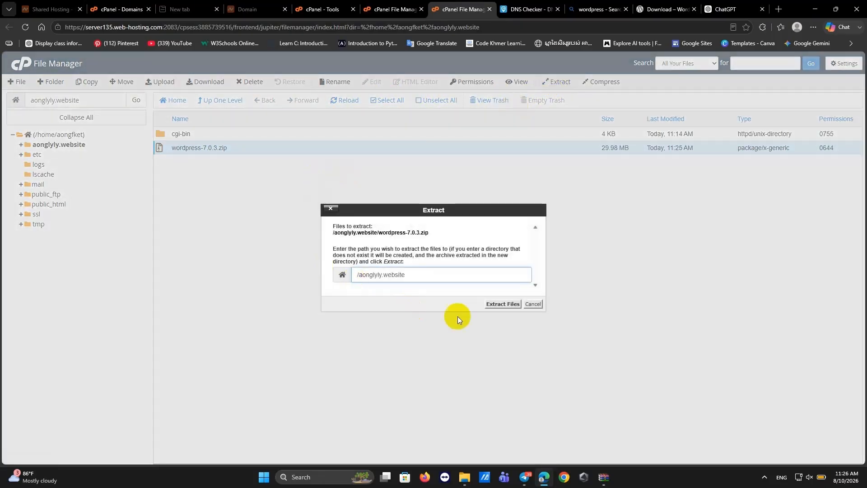
{"action": "left_click", "coordinate": [492, 305]}
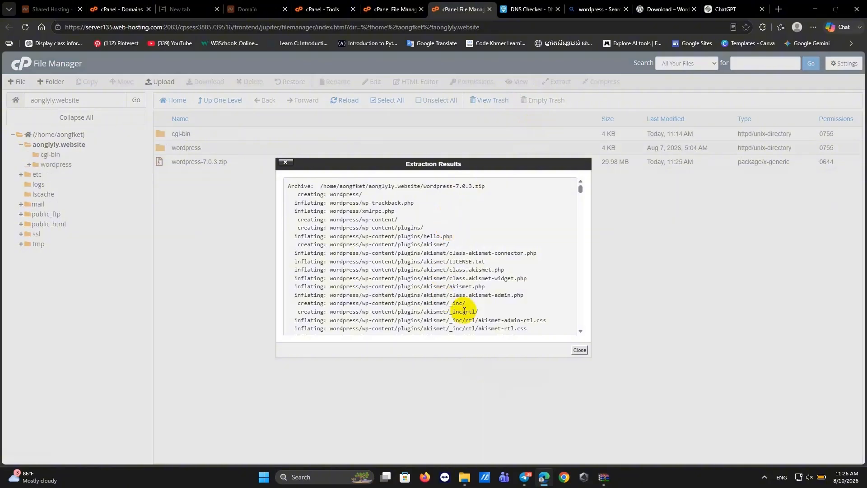
{"action": "scroll", "coordinate": [441, 196], "scroll_direction": "down", "scroll_amount": 12}
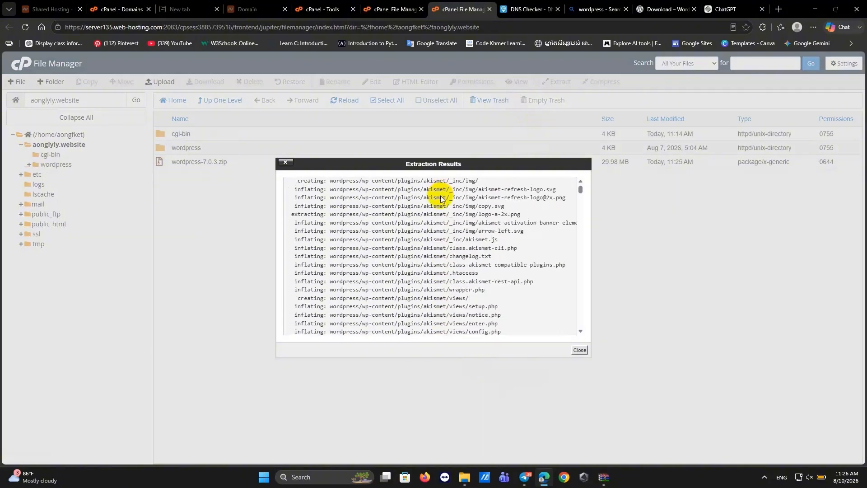
{"action": "left_click", "coordinate": [579, 352]}
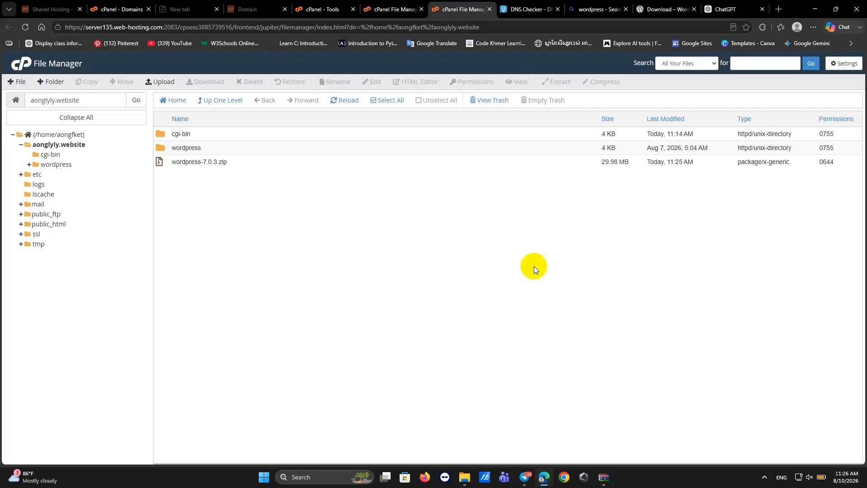
Open the extracted wordpress folder and start selecting its files.
{"action": "double_click", "coordinate": [226, 145]}
{"action": "left_click", "coordinate": [257, 217]}
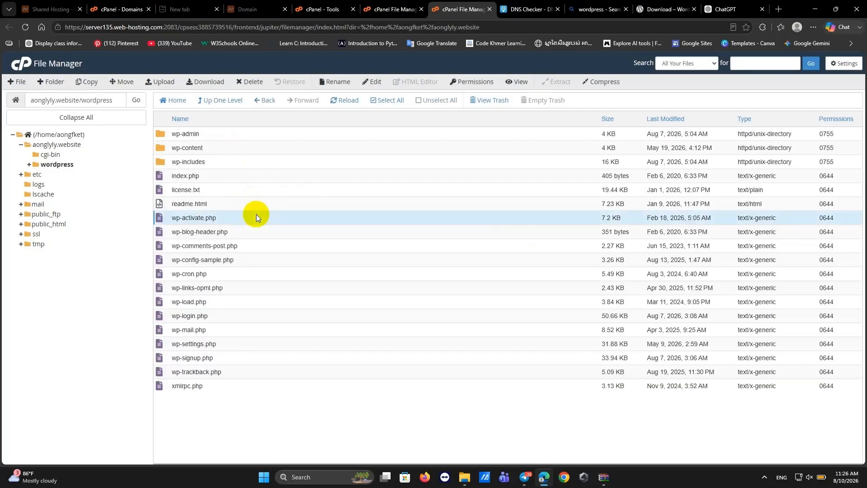
{"action": "key", "text": "ctrl+a"}
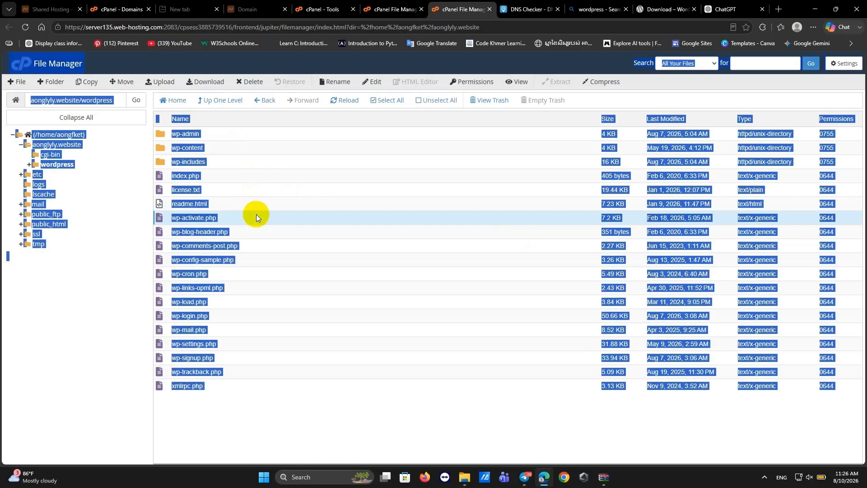
{"action": "left_click", "coordinate": [257, 264]}
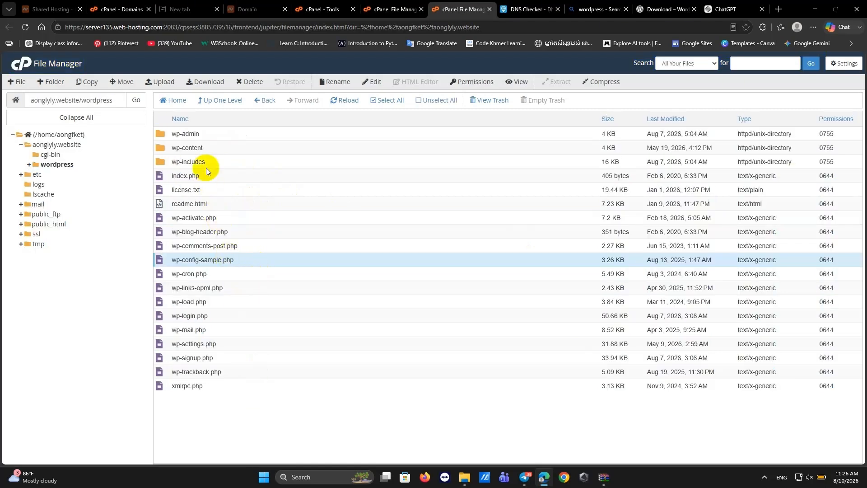
{"action": "left_click", "coordinate": [191, 385]}
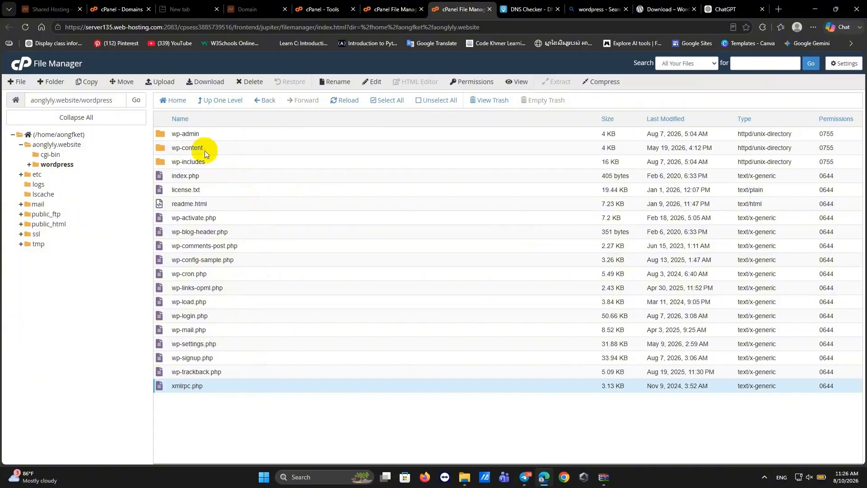
Select every item in the wordpress folder from wp-admin down to xmlrpc.php.
{"action": "left_click", "coordinate": [196, 136]}
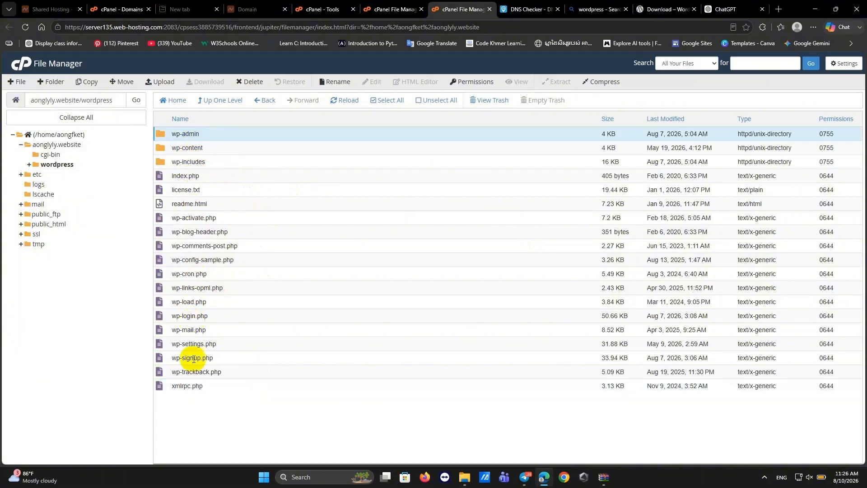
{"action": "left_click", "coordinate": [191, 387], "text": "ctrl"}
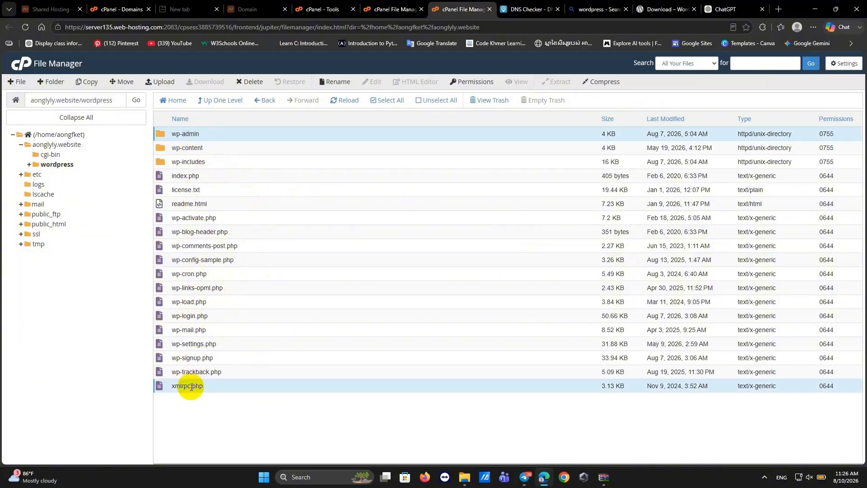
{"action": "left_click", "coordinate": [210, 289], "text": "ctrl"}
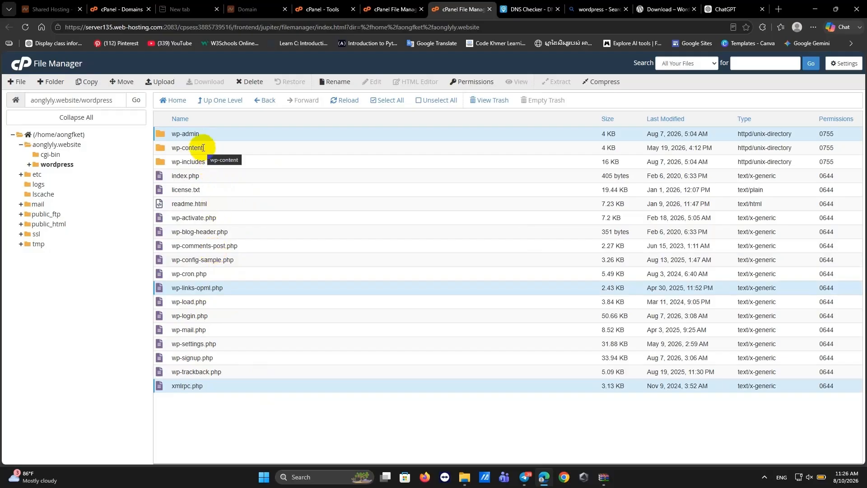
{"action": "left_click_drag", "start_coordinate": [203, 148], "coordinate": [200, 386]}
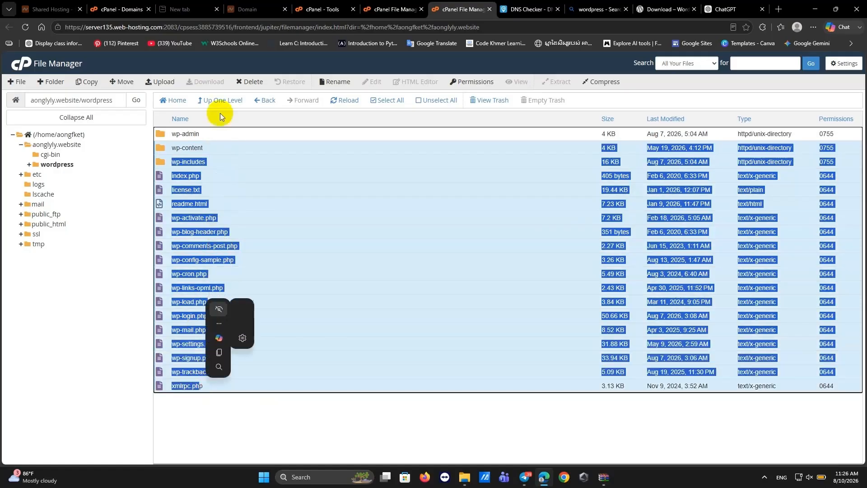
{"action": "left_click_drag", "start_coordinate": [204, 147], "coordinate": [205, 140]}
{"action": "left_click", "coordinate": [201, 134]}
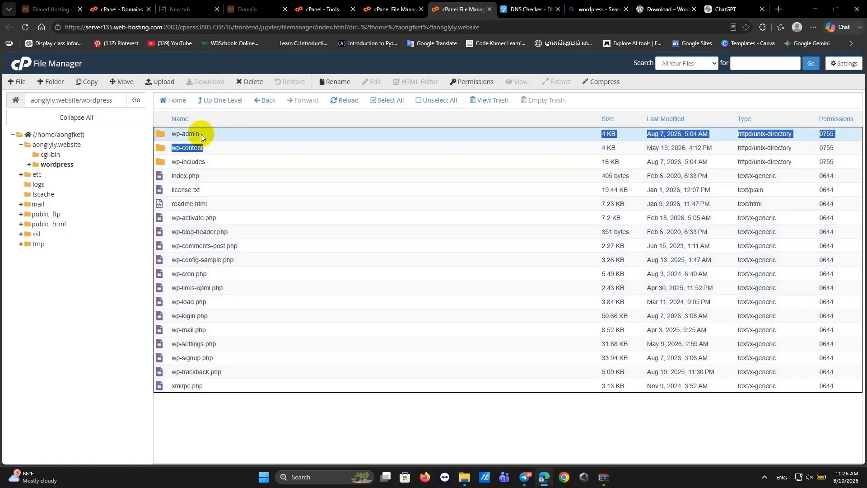
{"action": "left_click", "coordinate": [209, 149], "text": "ctrl"}
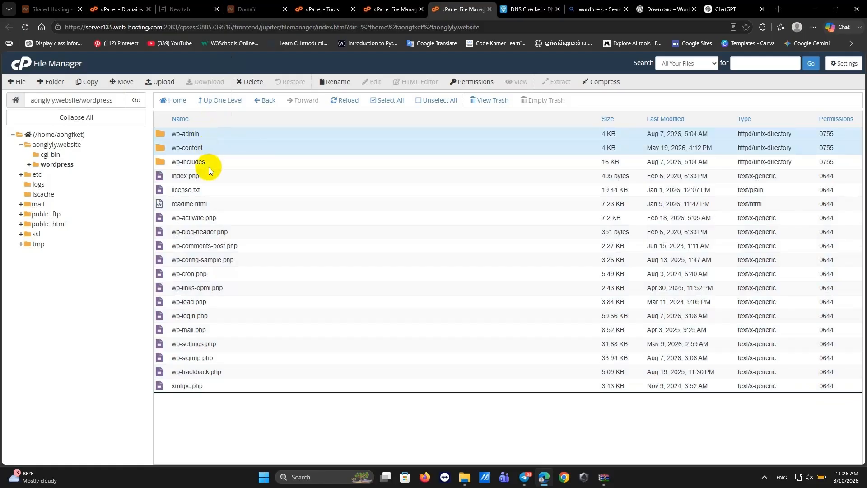
{"action": "left_click", "coordinate": [209, 167], "text": "shift"}
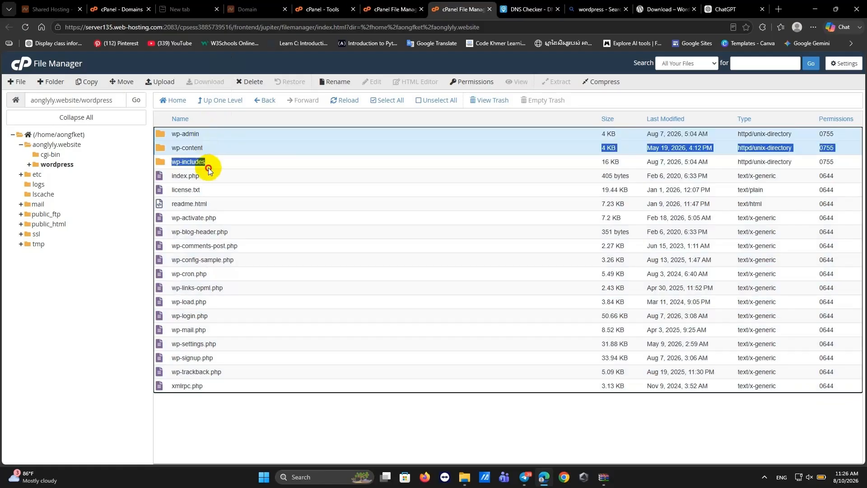
{"action": "left_click", "coordinate": [322, 140]}
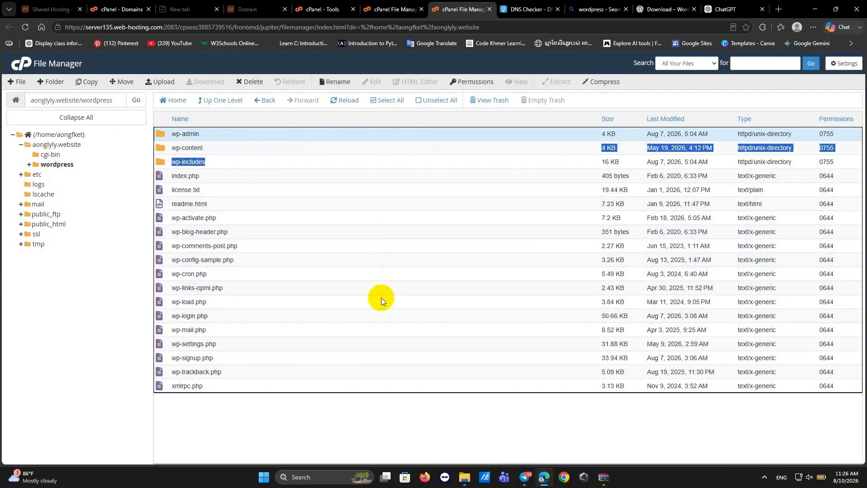
{"action": "left_click", "coordinate": [370, 390], "text": "shift"}
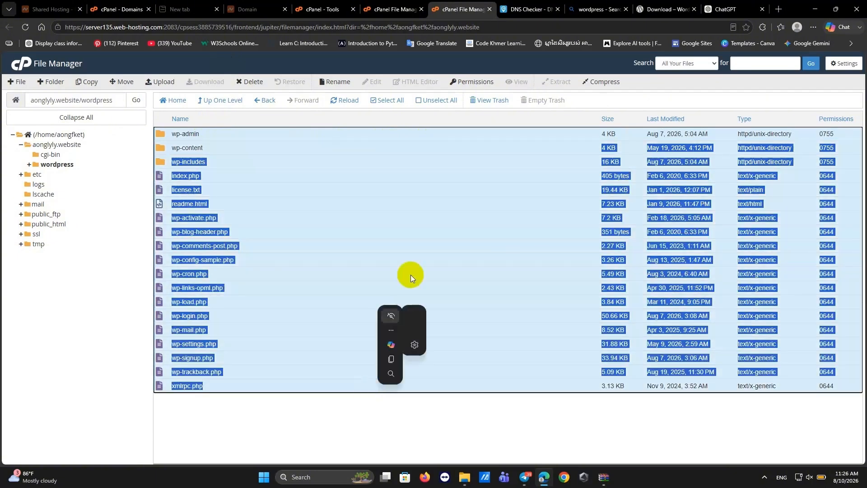
Move all selected WordPress files to /aonglyly.website/ and go up to that folder.
{"action": "right_click", "coordinate": [367, 253]}
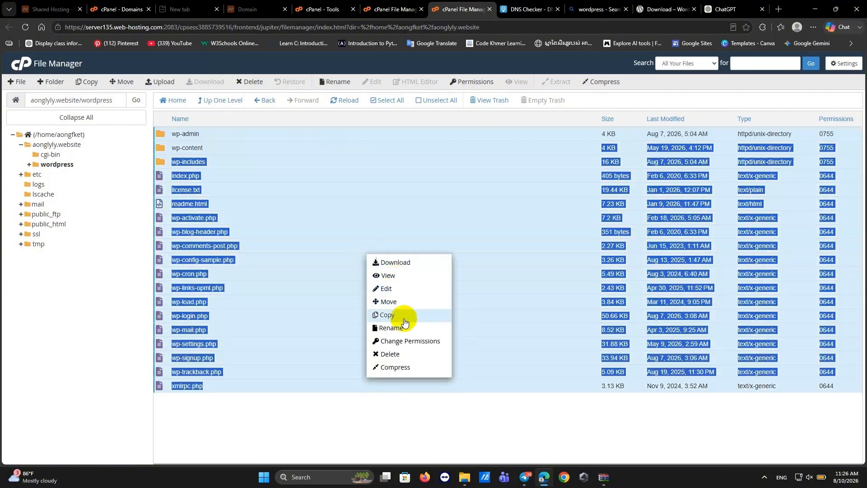
{"action": "left_click", "coordinate": [388, 301]}
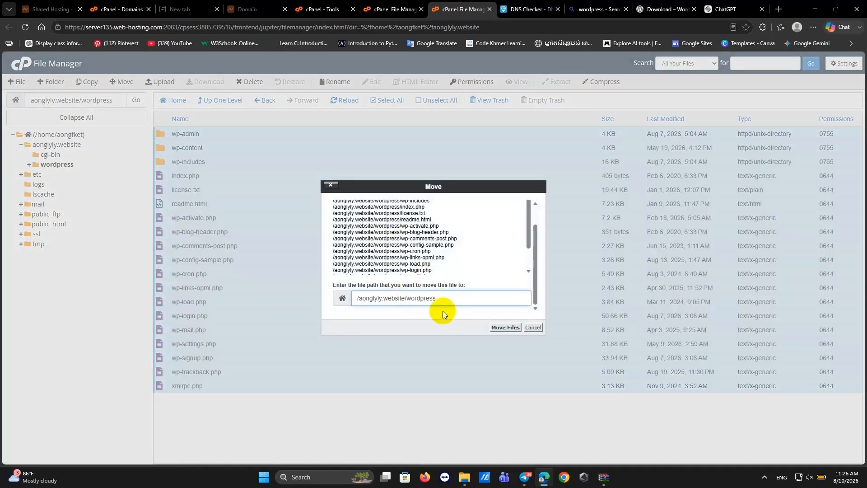
{"action": "key", "text": "BackSpace"}
{"action": "key", "text": "BackSpace"}
{"action": "key", "text": "BackSpace"}
{"action": "key", "text": "BackSpace"}
{"action": "key", "text": "BackSpace"}
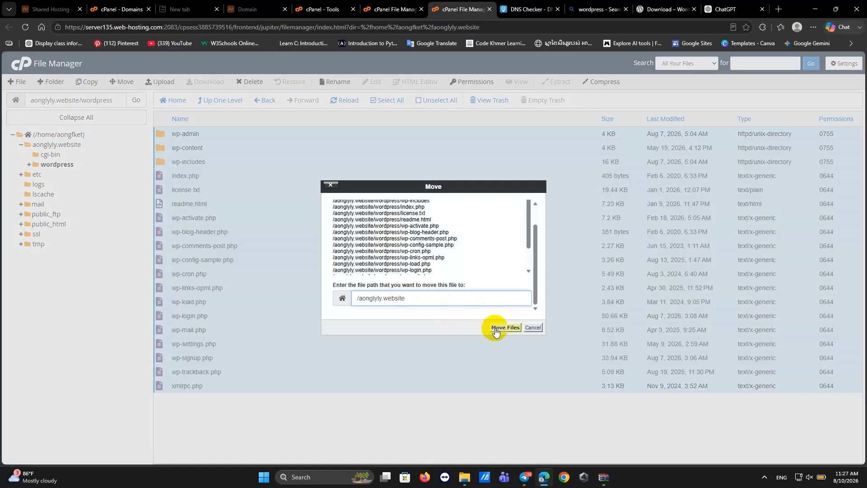
{"action": "type", "text": "/"}
{"action": "left_click", "coordinate": [501, 331]}
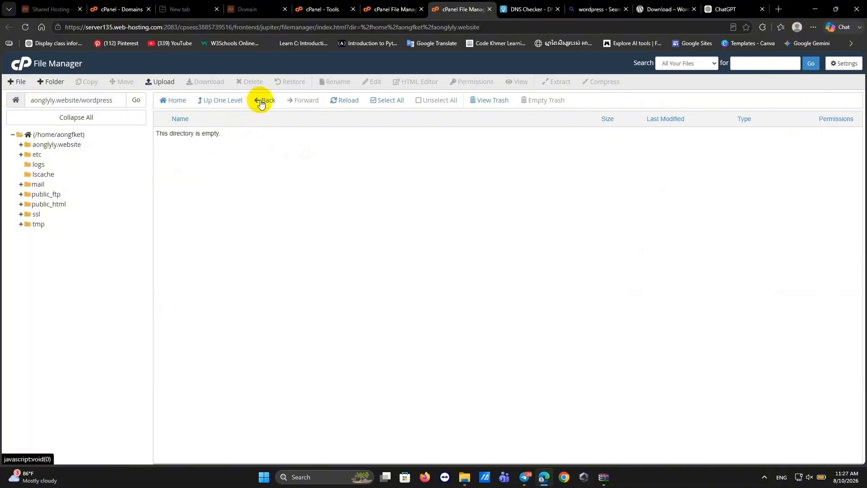
{"action": "left_click", "coordinate": [227, 101]}
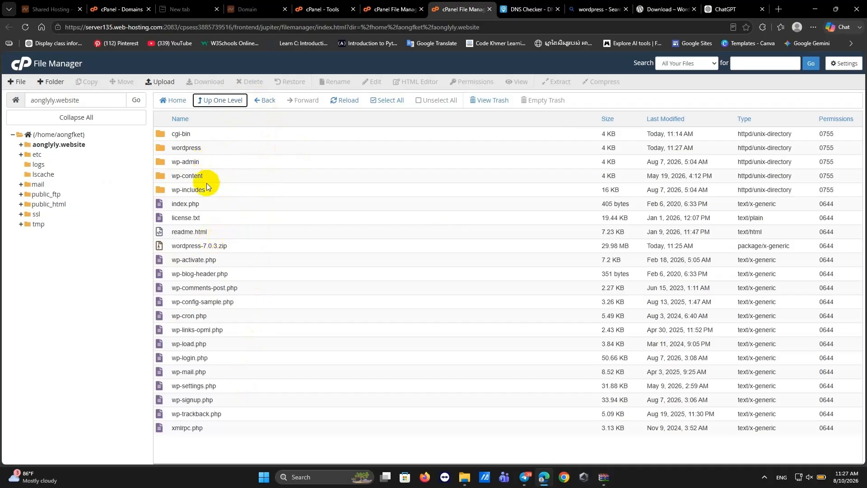
{"action": "left_click", "coordinate": [218, 204]}
Clear index.php and wordpress-7.0.3.zip from Edge's downloads list and return to the WordPress download page.
{"action": "left_click", "coordinate": [217, 204]}
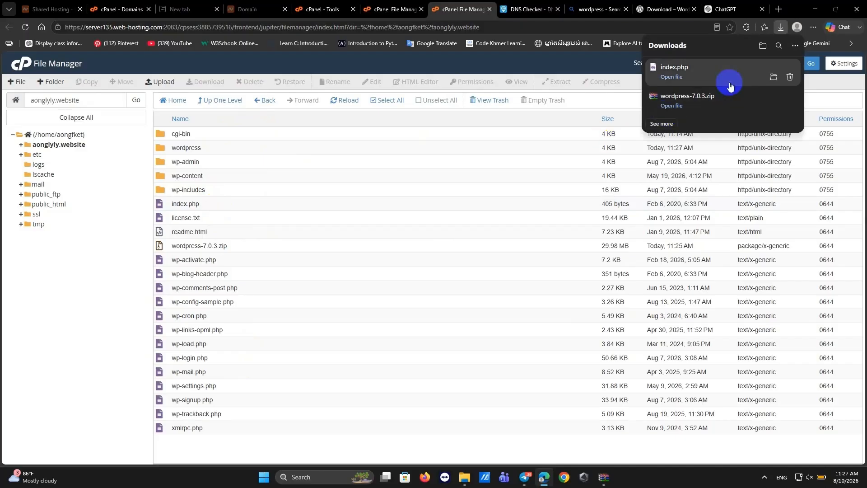
{"action": "left_click", "coordinate": [790, 77]}
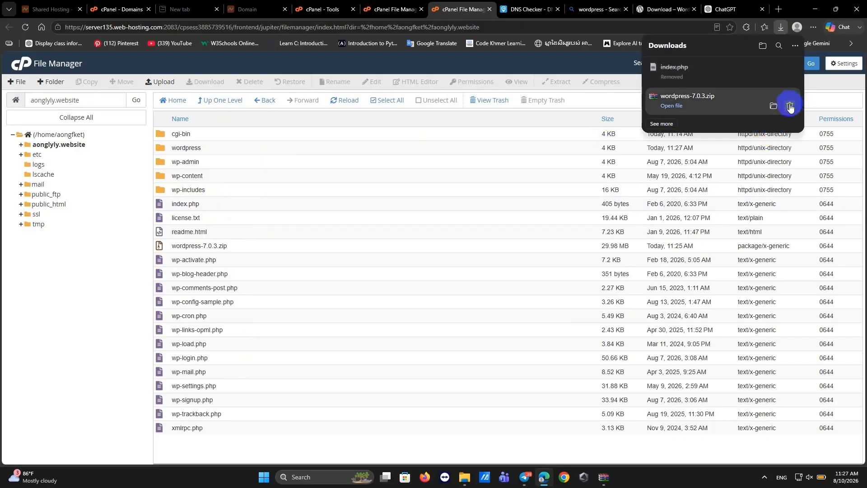
{"action": "left_click", "coordinate": [790, 106]}
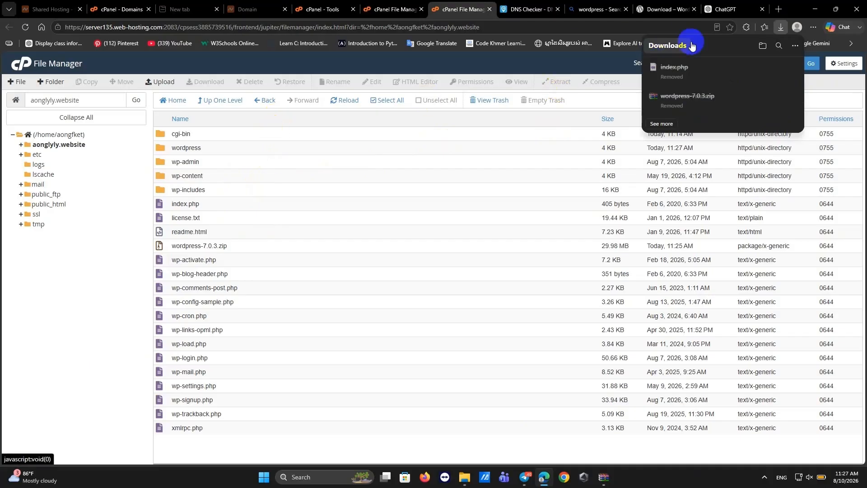
{"action": "left_click", "coordinate": [649, 13]}
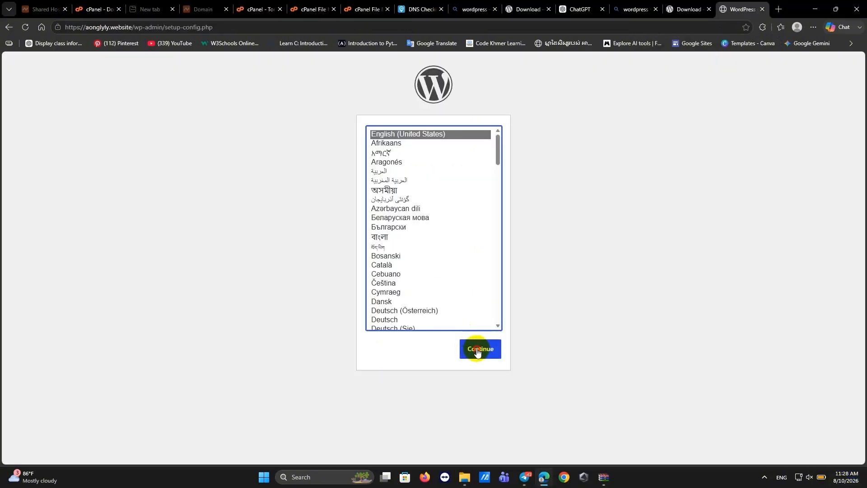
Confirm the setup language on aonglyly.website and begin the database connection step.
{"action": "left_click", "coordinate": [477, 351]}
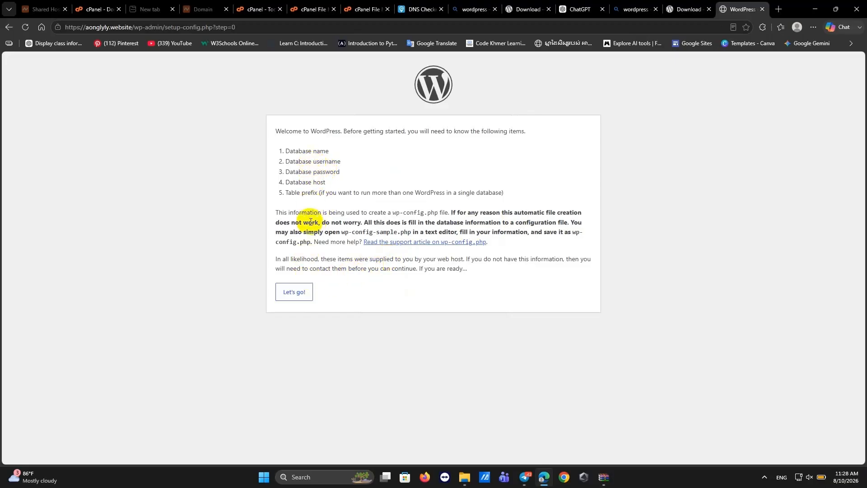
{"action": "left_click", "coordinate": [291, 298]}
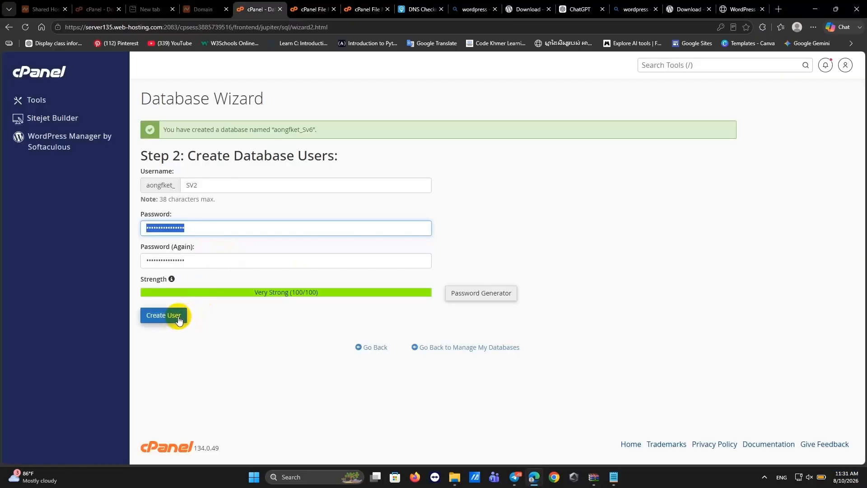
Create the database user with the password from Notepad and grant it ALL PRIVILEGES.
{"action": "left_click", "coordinate": [613, 478]}
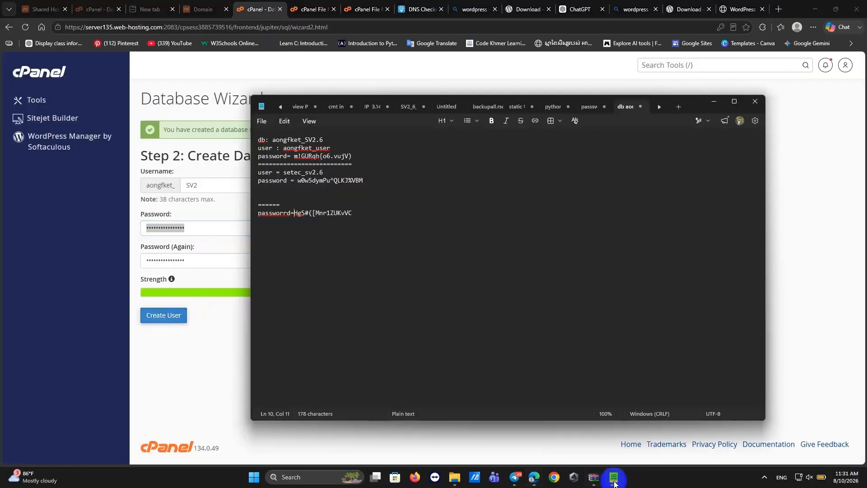
{"action": "left_click", "coordinate": [714, 102]}
{"action": "left_click", "coordinate": [166, 315]}
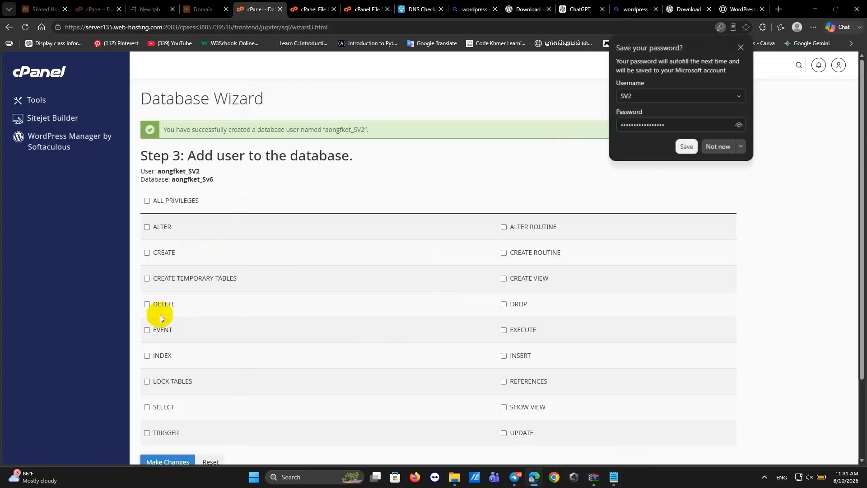
{"action": "left_click", "coordinate": [688, 145]}
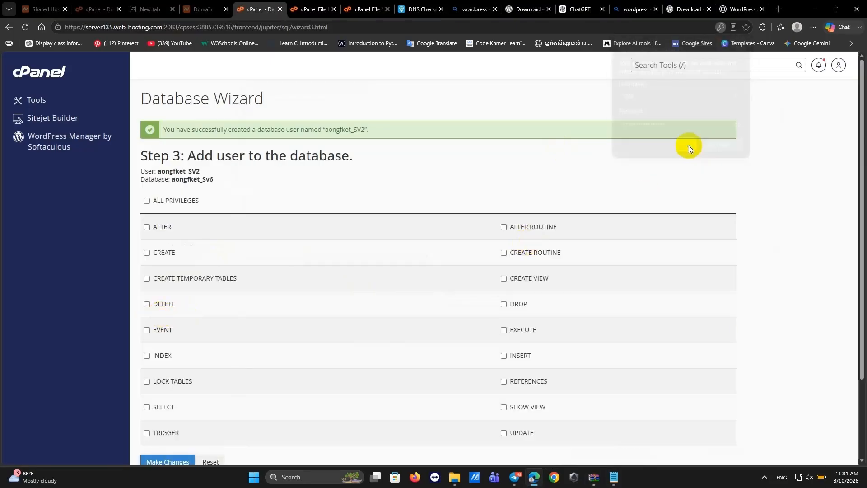
{"action": "left_click", "coordinate": [147, 201]}
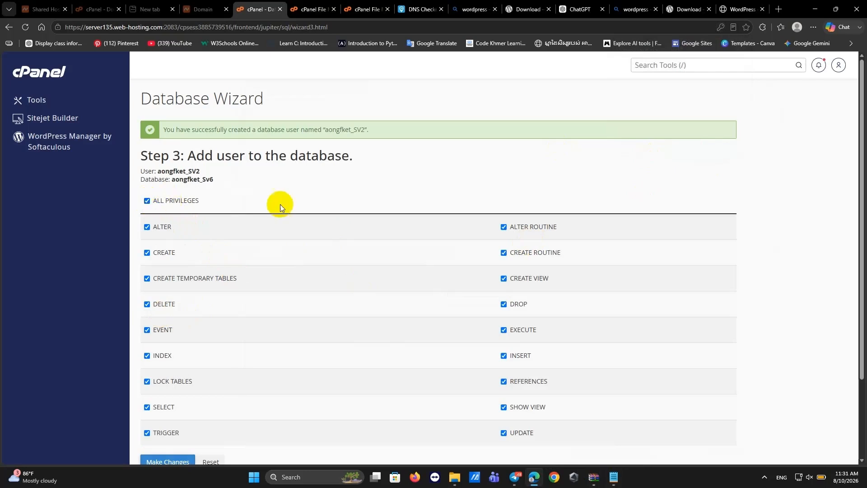
{"action": "scroll", "coordinate": [316, 217], "scroll_direction": "down", "scroll_amount": 2}
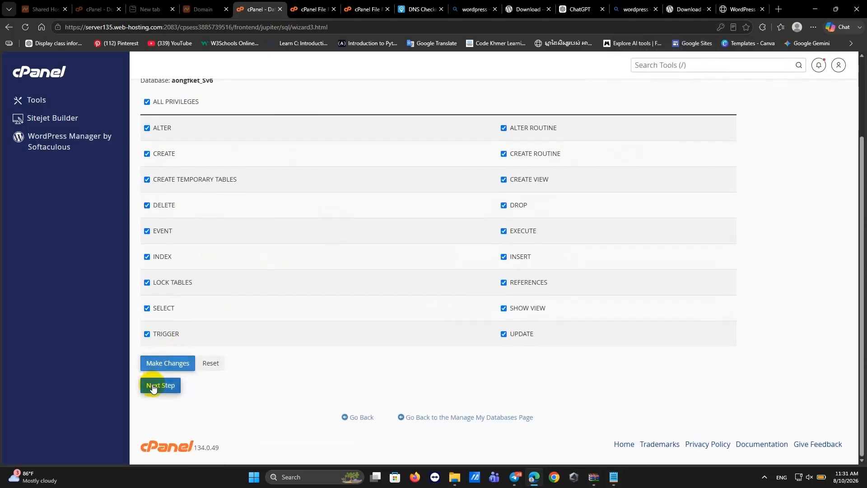
{"action": "left_click", "coordinate": [153, 387]}
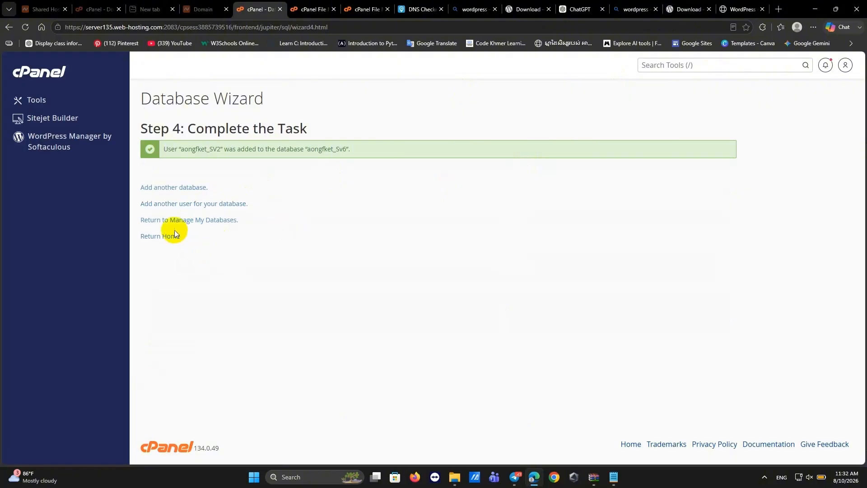
Leave the wizard's add-another-user page and return to the aonglyly.website File Manager listing.
{"action": "left_click", "coordinate": [165, 203]}
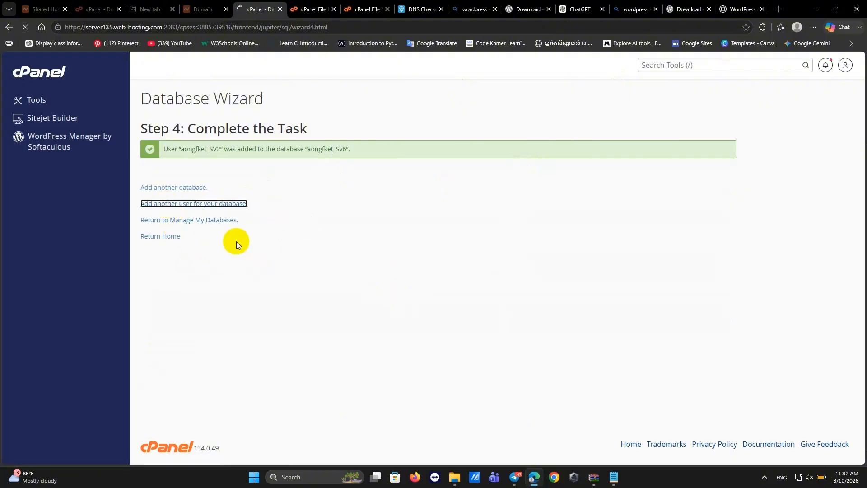
{"action": "left_click", "coordinate": [178, 221]}
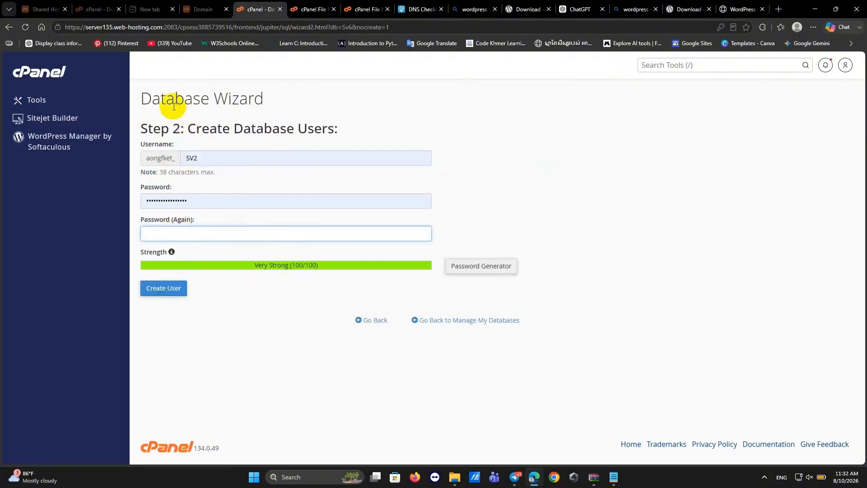
{"action": "left_click_drag", "start_coordinate": [169, 98], "coordinate": [2, 31]}
{"action": "left_click", "coordinate": [10, 29]}
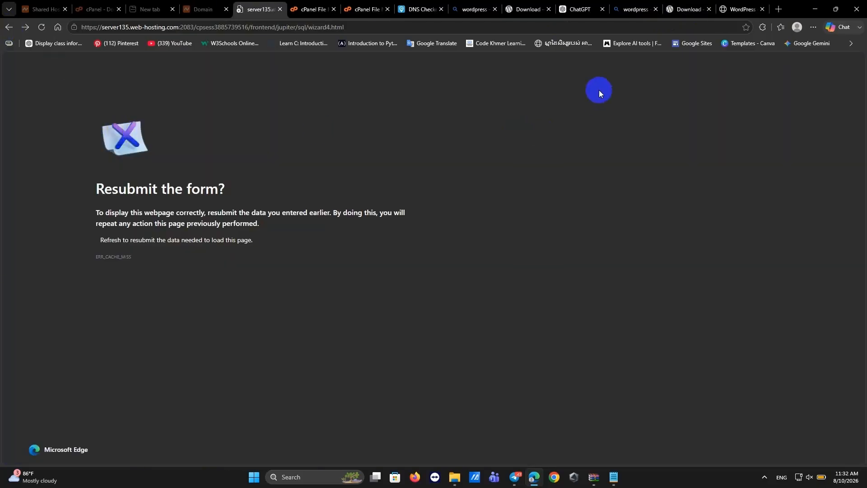
{"action": "left_click", "coordinate": [366, 10]}
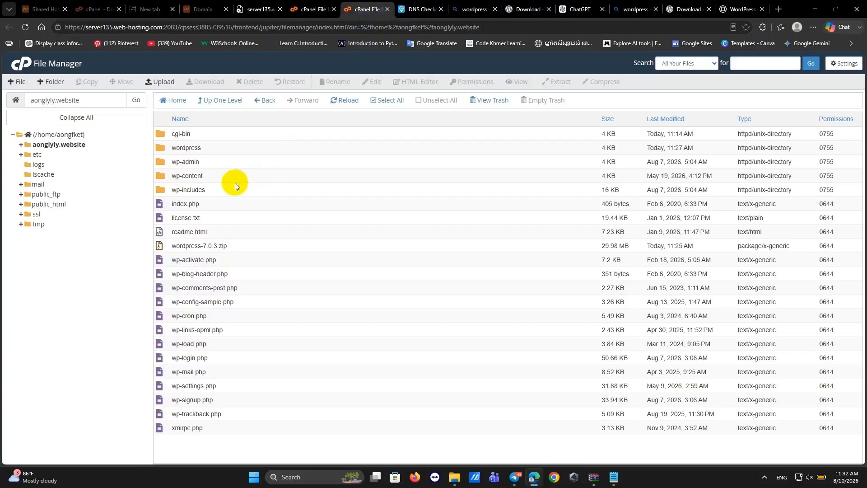
Close the stale 'Resubmit the form?' tab and show Namecheap's domain details for aonglyly.website.
{"action": "left_click", "coordinate": [270, 9]}
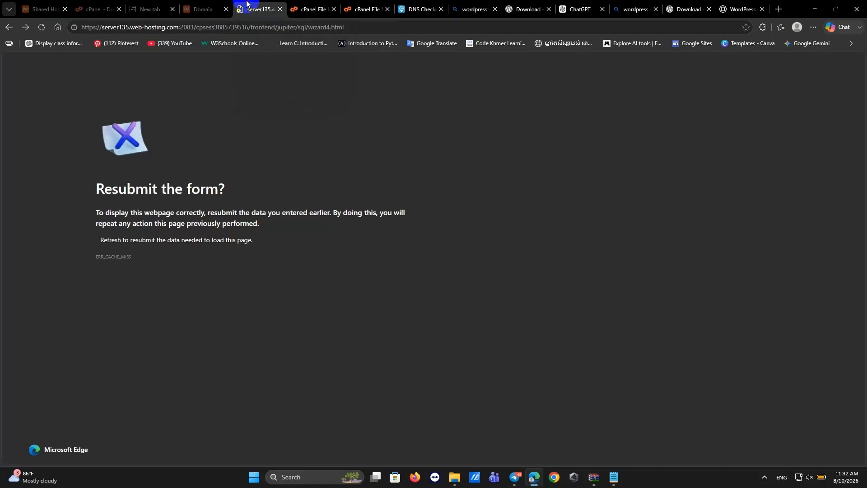
{"action": "left_click", "coordinate": [315, 5]}
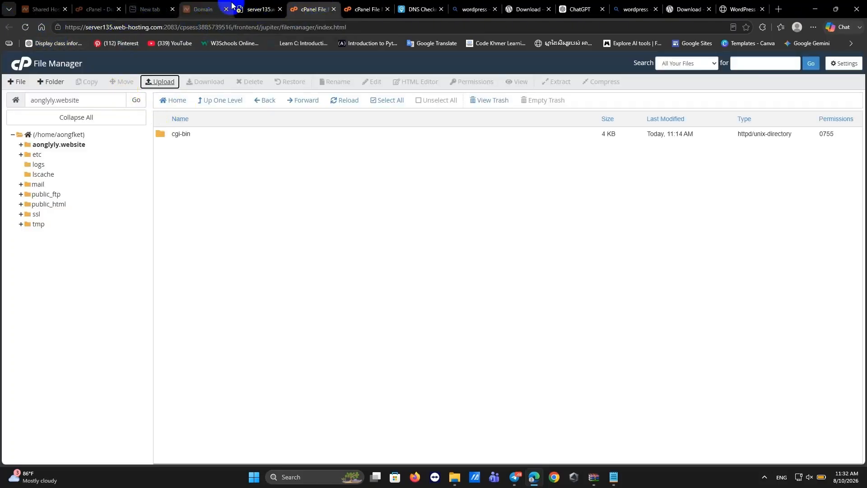
{"action": "left_click", "coordinate": [246, 8]}
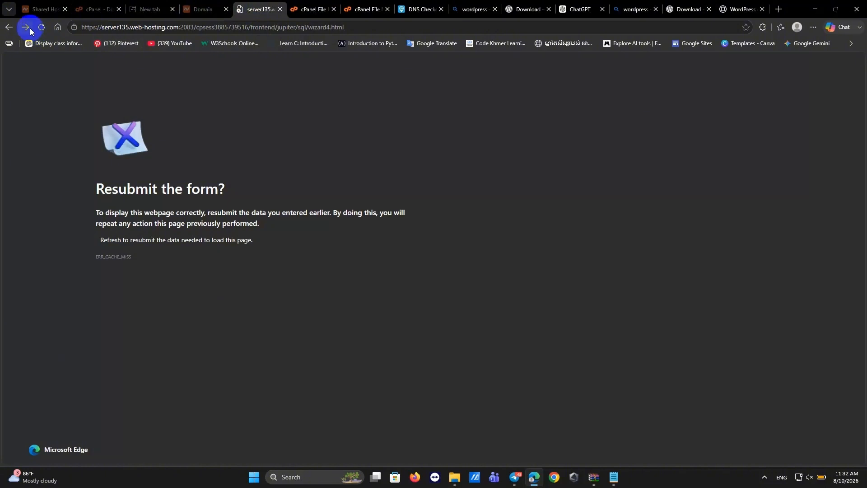
{"action": "left_click", "coordinate": [280, 9]}
{"action": "left_click", "coordinate": [200, 7]}
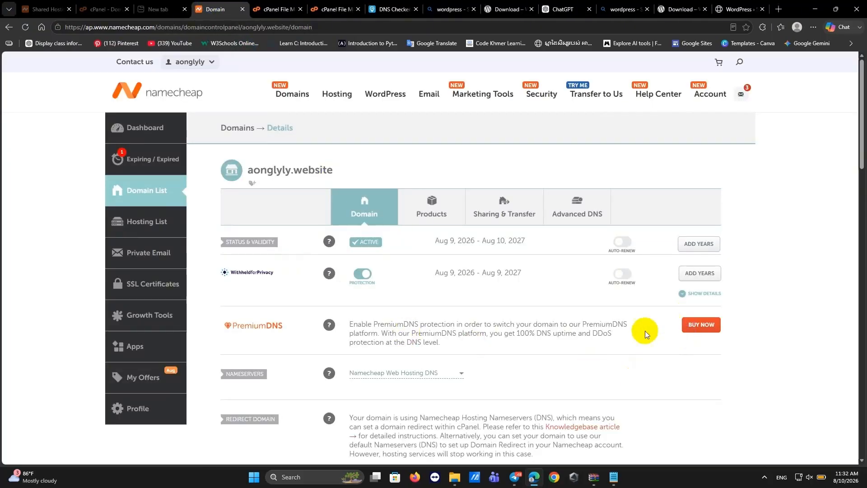
Log in to cPanel for the Stellar hosting plan from Namecheap's Hosting List.
{"action": "scroll", "coordinate": [593, 292], "scroll_direction": "down", "scroll_amount": 8}
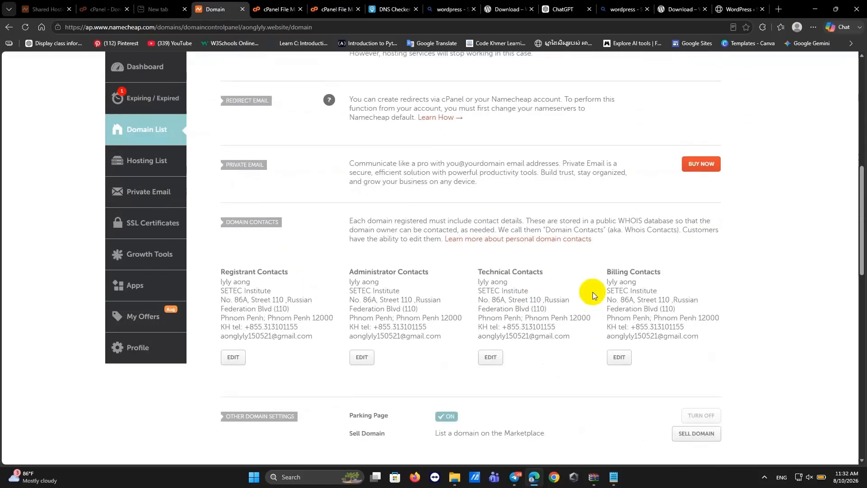
{"action": "scroll", "coordinate": [587, 316], "scroll_direction": "up", "scroll_amount": 8}
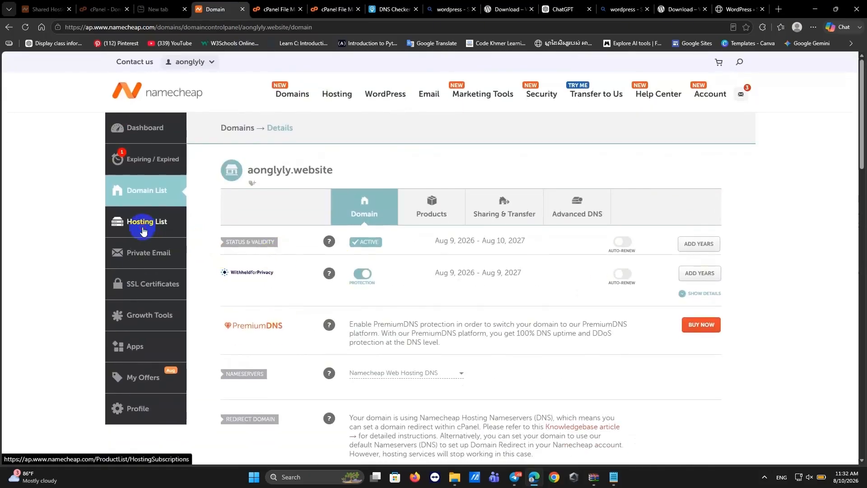
{"action": "left_click", "coordinate": [170, 230]}
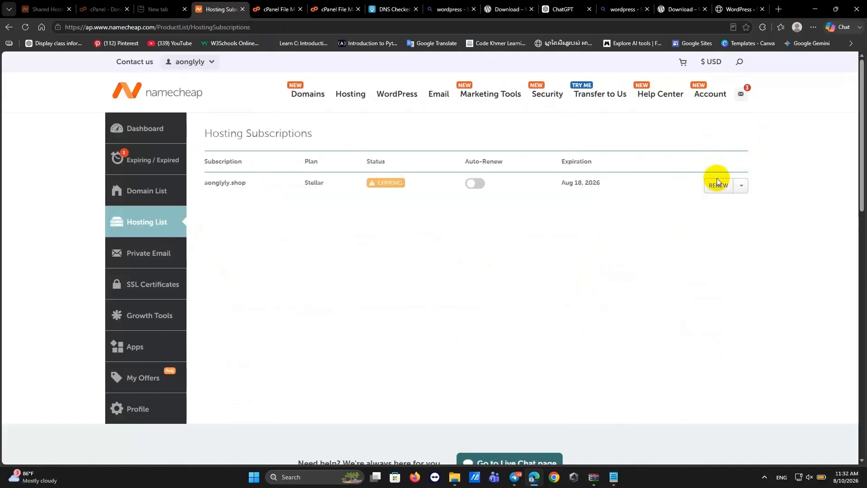
{"action": "left_click", "coordinate": [741, 186]}
{"action": "left_click", "coordinate": [720, 217]}
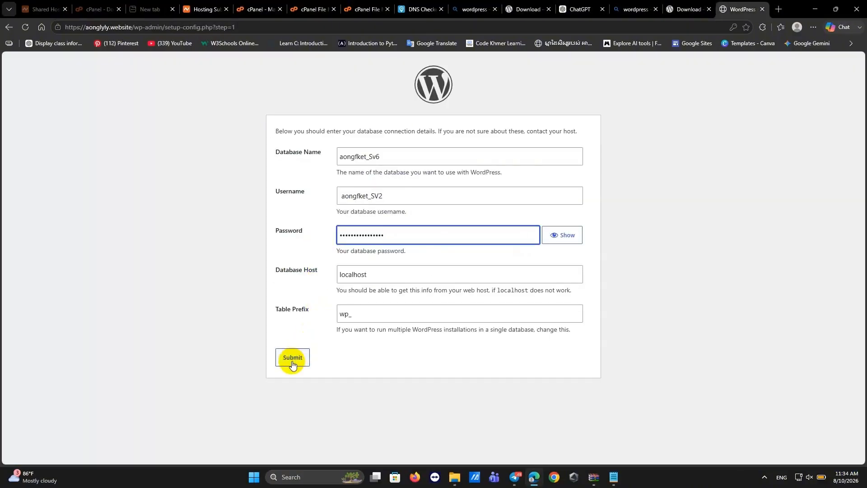
Submit the database details, save the password in Edge, and run the WordPress installation.
{"action": "left_click", "coordinate": [293, 363]}
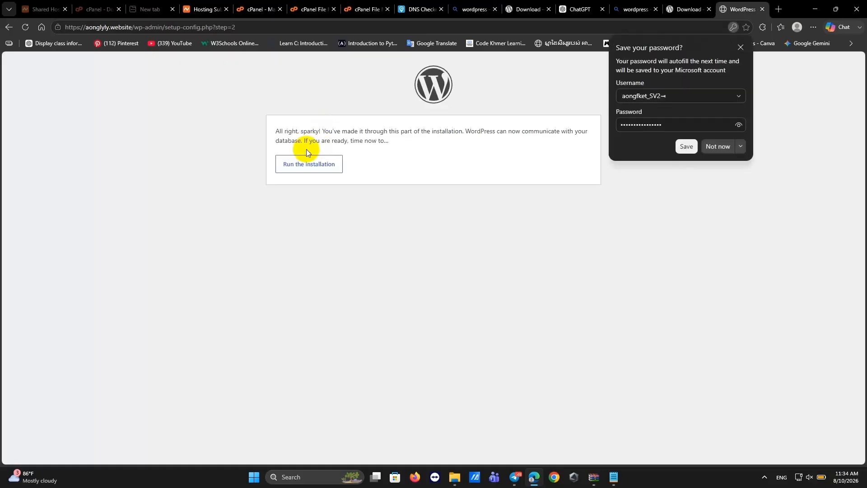
{"action": "left_click", "coordinate": [682, 149]}
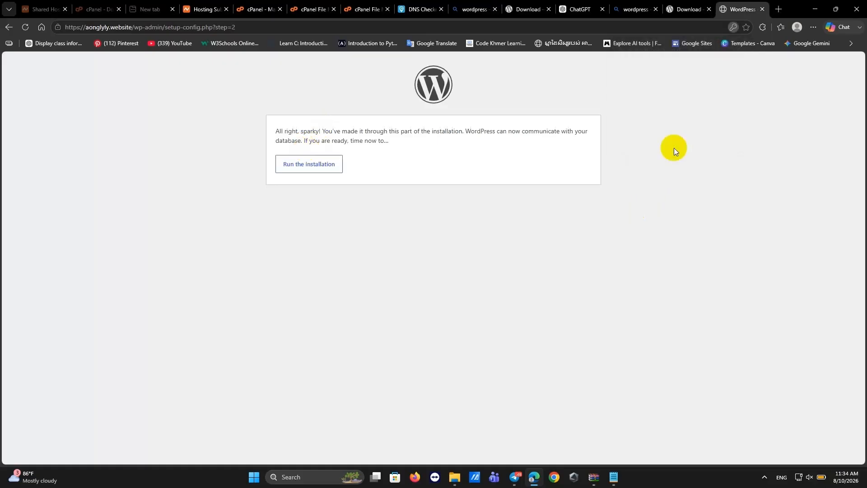
{"action": "left_click", "coordinate": [318, 166]}
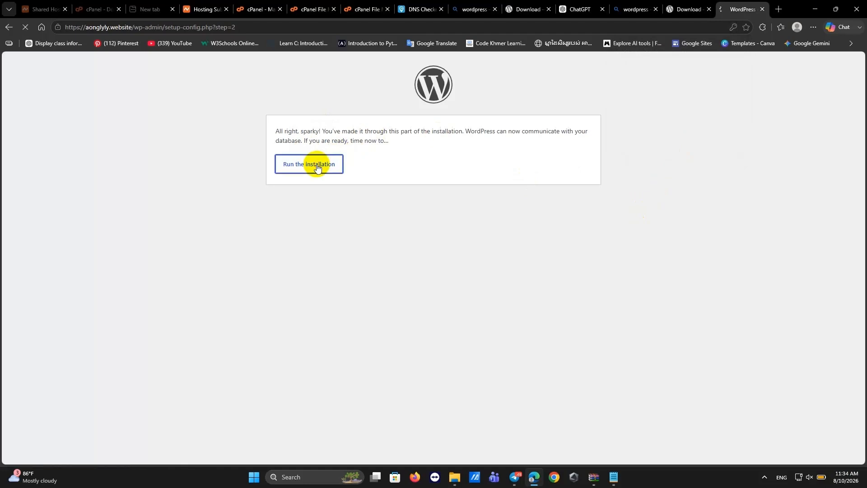
{"action": "scroll", "coordinate": [357, 246], "scroll_direction": "down", "scroll_amount": 1}
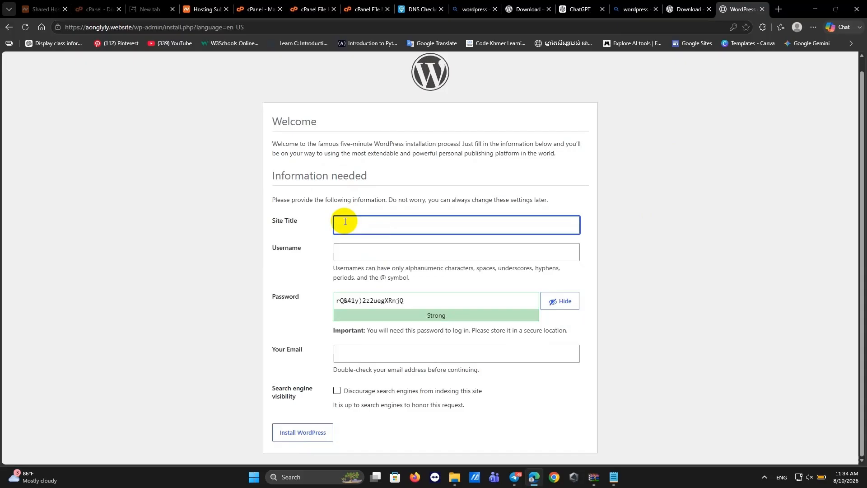
Enter 'website' as the site title.
{"action": "type", "text": "website"}
Replace the pre-filled admin username with a new username.
{"action": "left_click", "coordinate": [359, 254]}
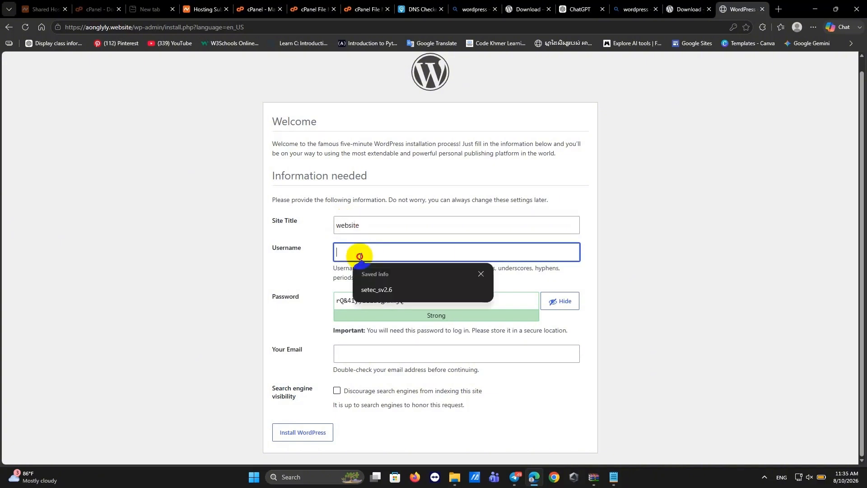
{"action": "left_click", "coordinate": [378, 289]}
{"action": "left_click_drag", "start_coordinate": [380, 252], "coordinate": [333, 253]}
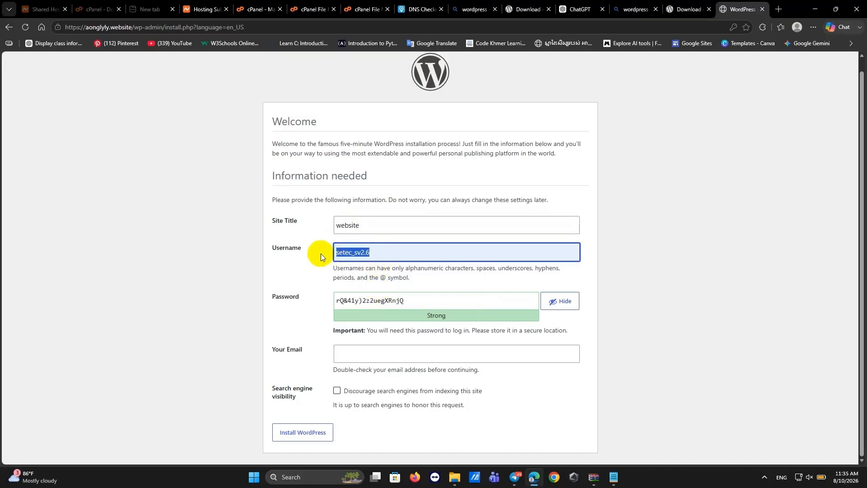
{"action": "key", "text": "BackSpace"}
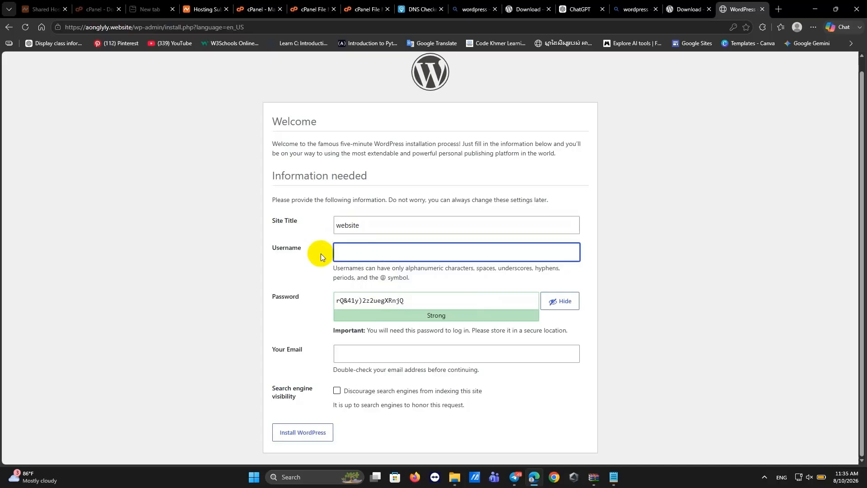
{"action": "type", "text": "workpress"}
{"action": "left_click_drag", "start_coordinate": [378, 252], "coordinate": [286, 262]}
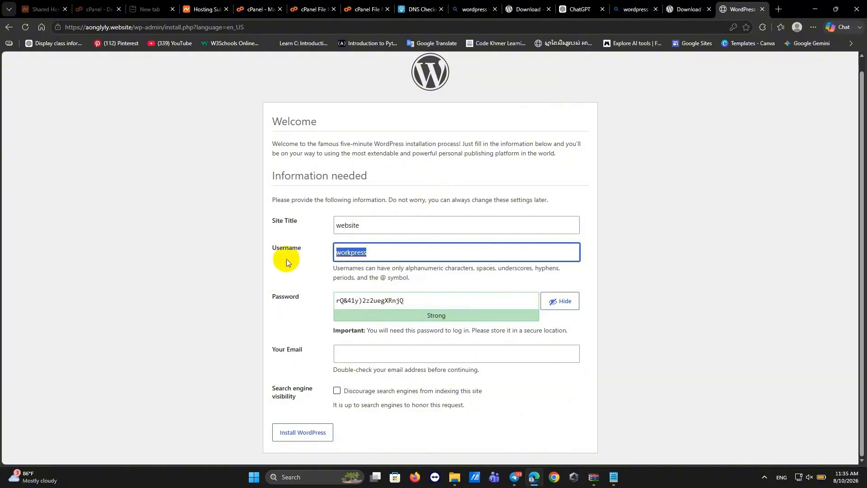
Fill in the saved admin email address and run the WordPress installation.
{"action": "mouse_move", "coordinate": [614, 478]}
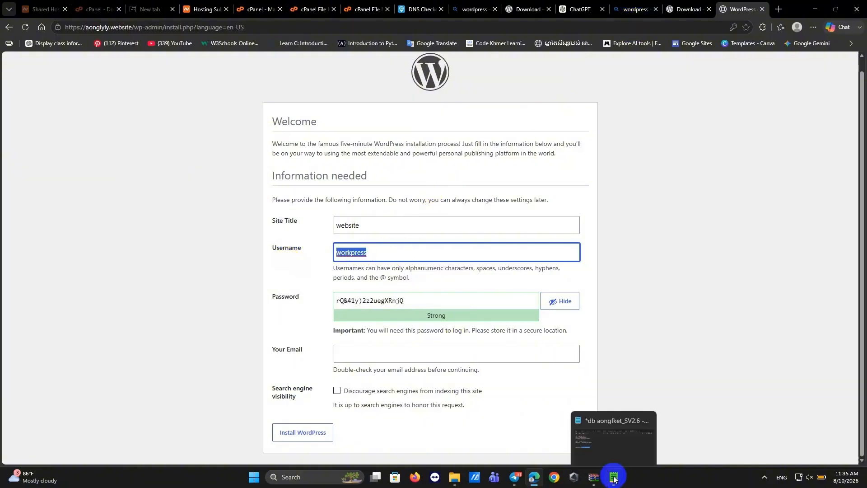
{"action": "left_click", "coordinate": [614, 478]}
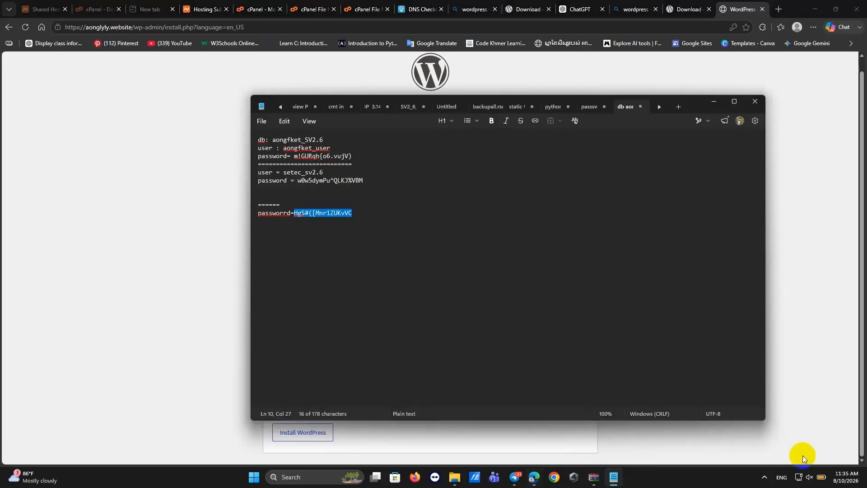
{"action": "left_click", "coordinate": [847, 465]}
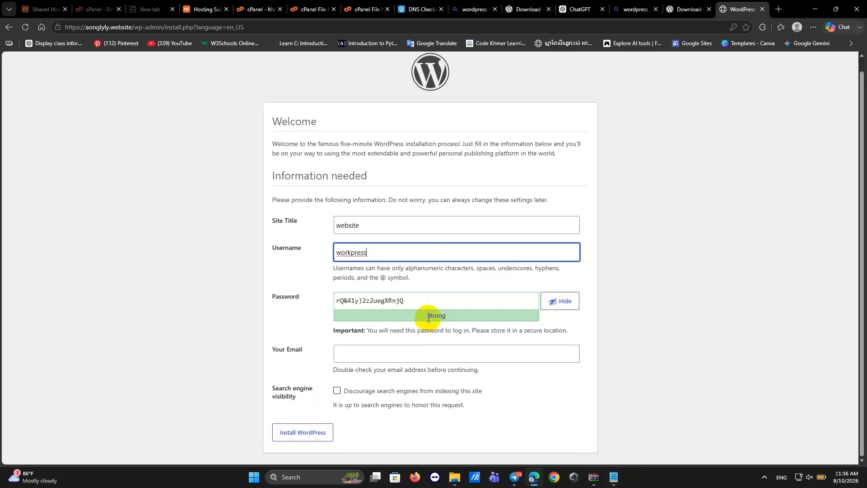
{"action": "left_click", "coordinate": [372, 358]}
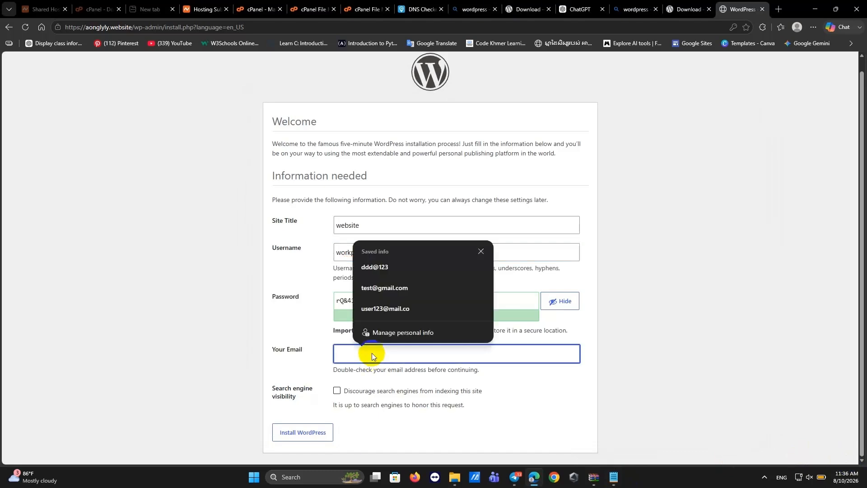
{"action": "key", "text": "ctrl+v"}
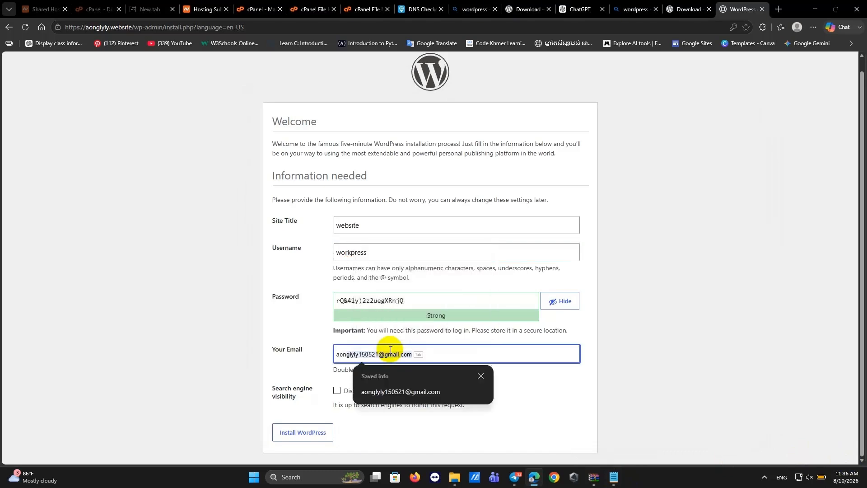
{"action": "left_click", "coordinate": [395, 391]}
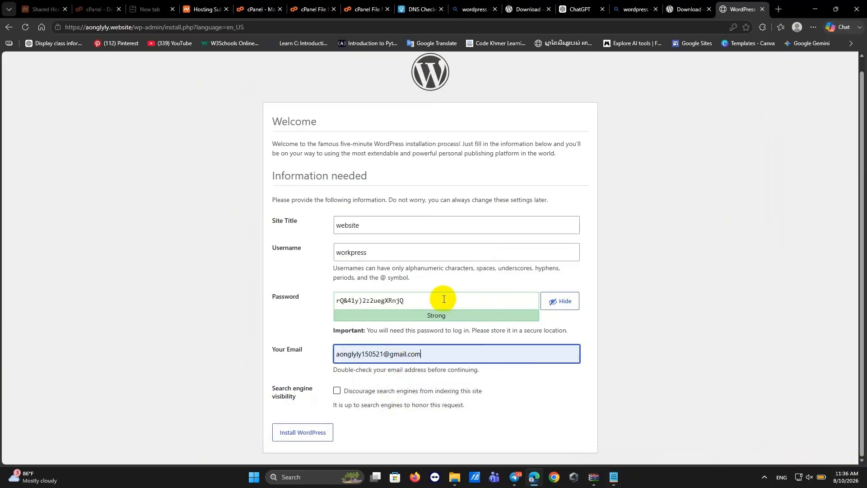
{"action": "left_click", "coordinate": [299, 436]}
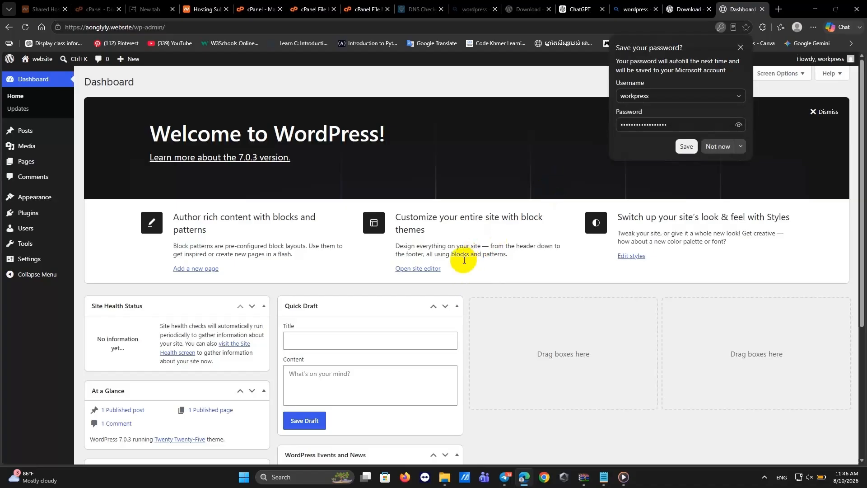
Save the new WordPress login in the browser's password prompt.
{"action": "left_click", "coordinate": [679, 147]}
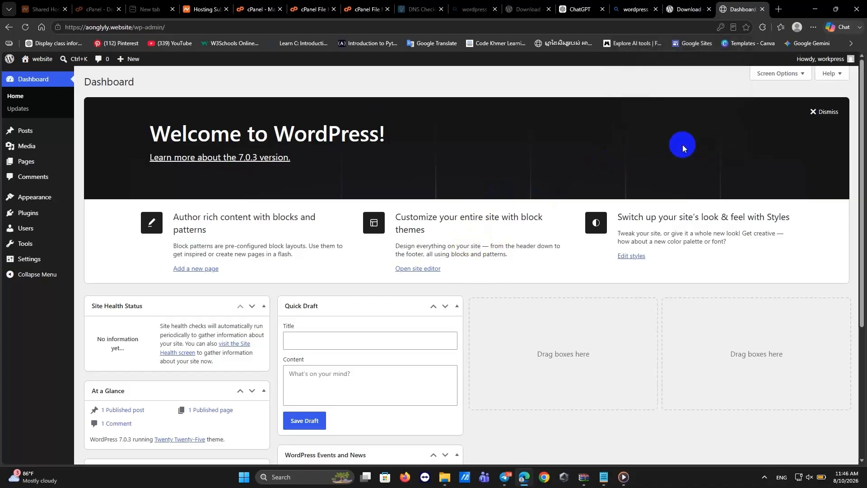
{"action": "scroll", "coordinate": [466, 231], "scroll_direction": "down", "scroll_amount": 2}
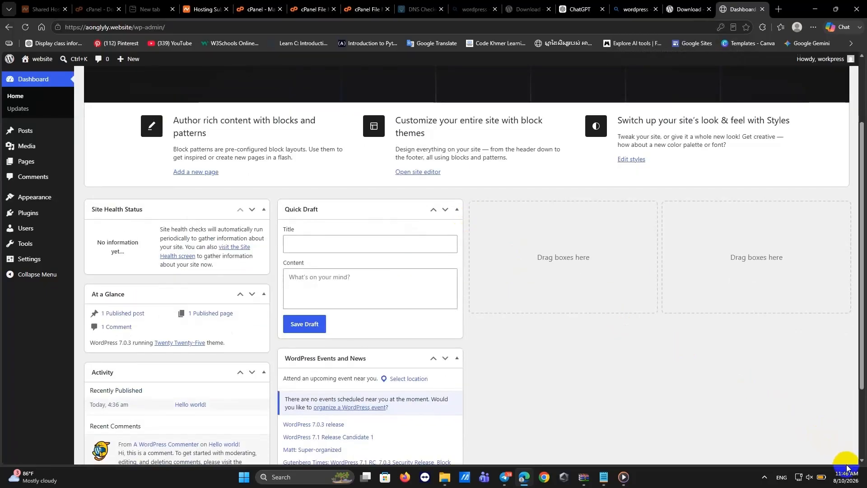
{"action": "scroll", "coordinate": [111, 129], "scroll_direction": "up", "scroll_amount": 3}
{"action": "scroll", "coordinate": [111, 129], "scroll_direction": "down", "scroll_amount": 1}
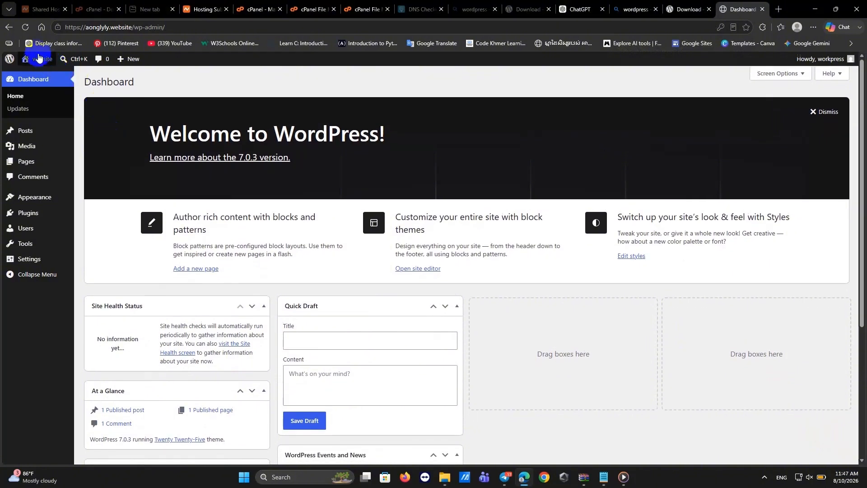
Visit the live site front end and reload it.
{"action": "left_click", "coordinate": [32, 73]}
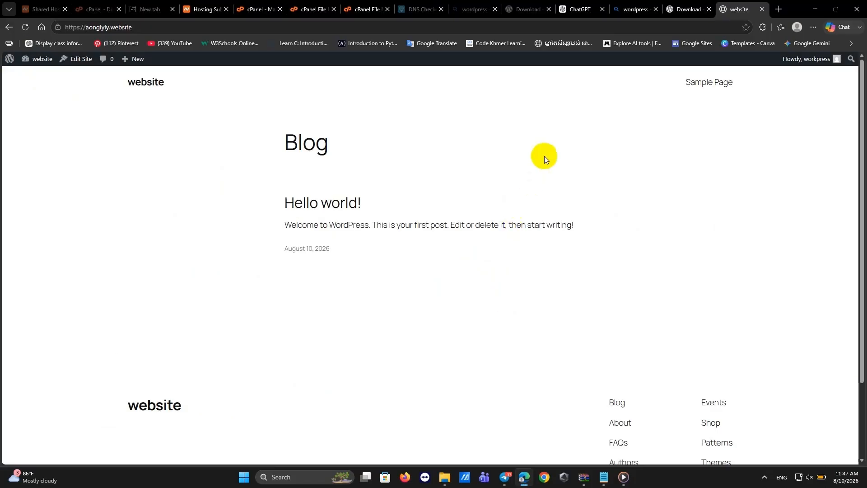
{"action": "scroll", "coordinate": [451, 226], "scroll_direction": "down", "scroll_amount": 3}
{"action": "scroll", "coordinate": [443, 234], "scroll_direction": "up", "scroll_amount": 3}
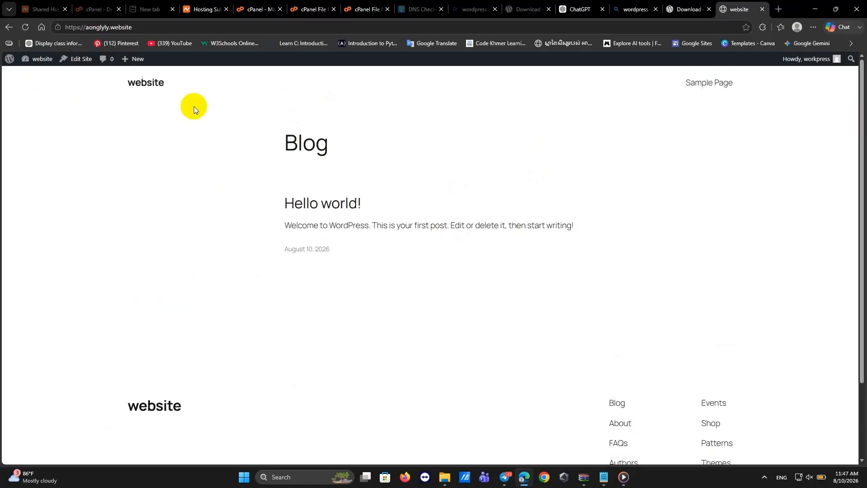
{"action": "left_click", "coordinate": [25, 28]}
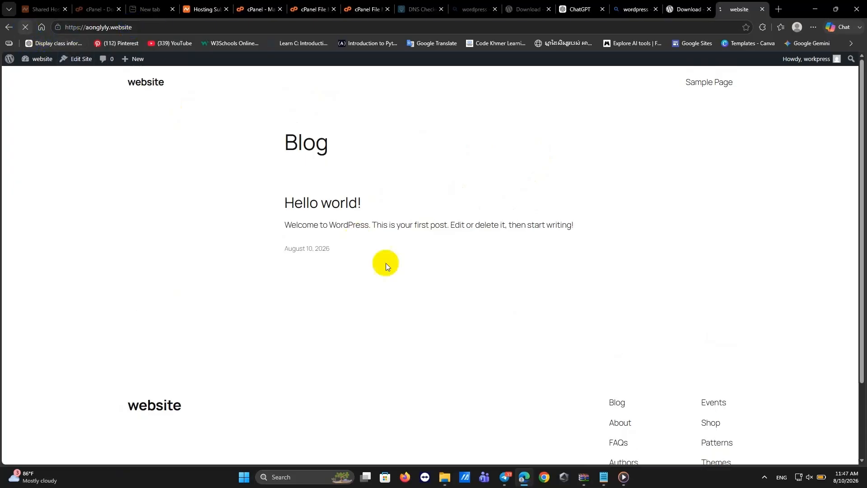
{"action": "scroll", "coordinate": [554, 265], "scroll_direction": "down", "scroll_amount": 2}
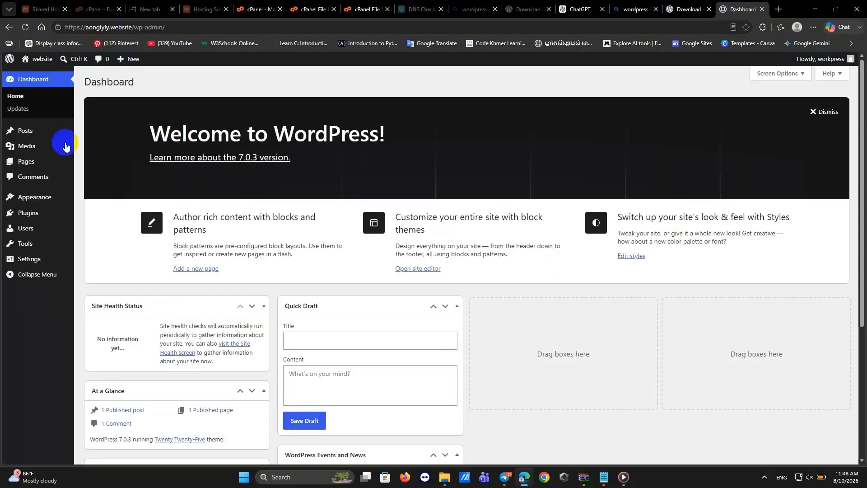
Add and activate the Zeever theme from Appearance > Themes, then customize it.
{"action": "left_click", "coordinate": [24, 195]}
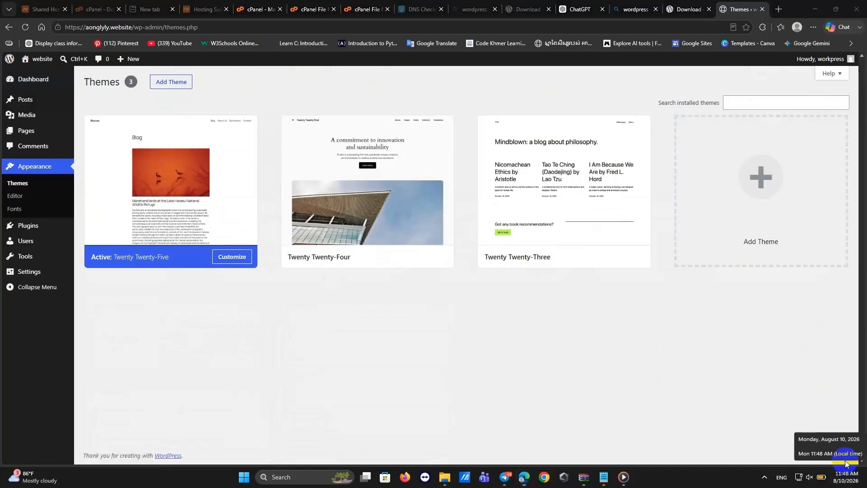
{"action": "left_click", "coordinate": [171, 82]}
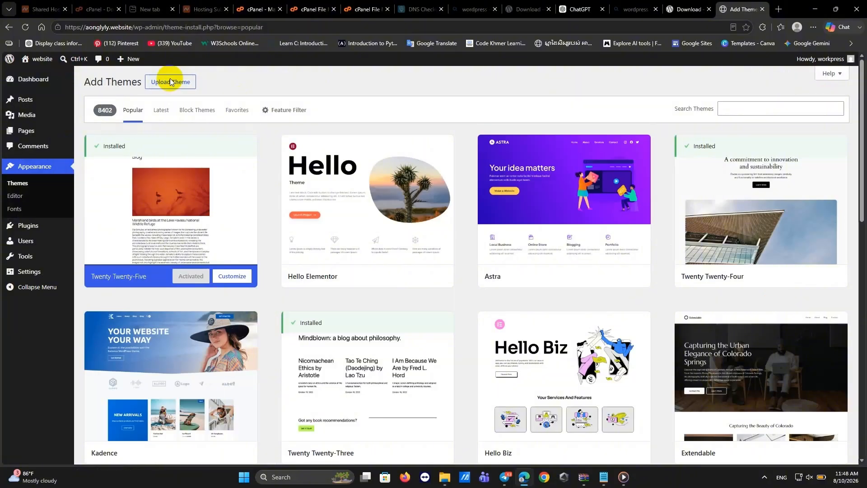
{"action": "scroll", "coordinate": [312, 275], "scroll_direction": "down", "scroll_amount": 5}
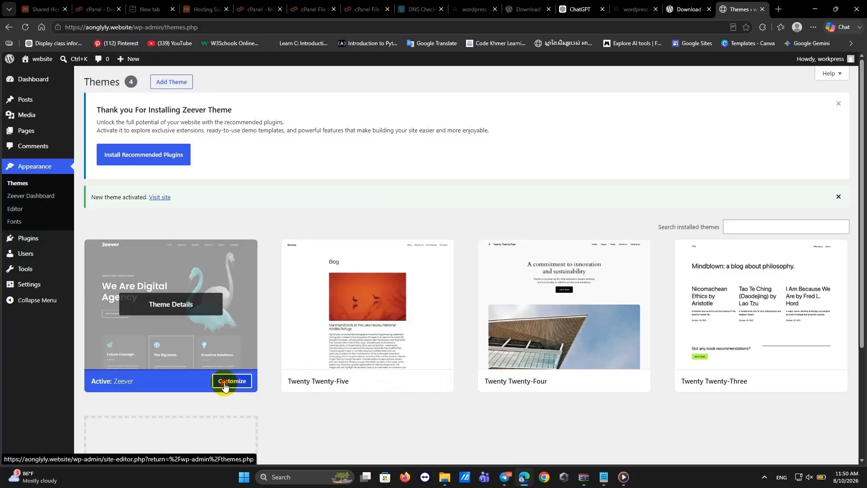
{"action": "left_click", "coordinate": [229, 381]}
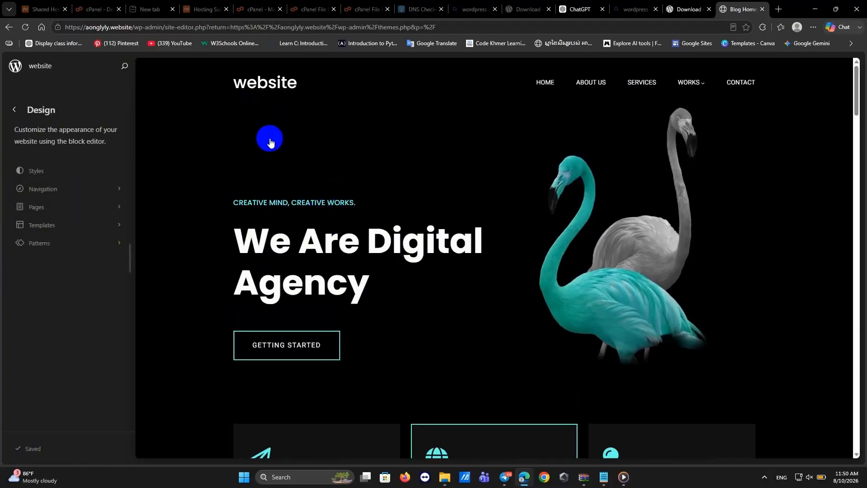
Place the SETEC Institute logo image in the Blog Home template header and save it.
{"action": "left_click", "coordinate": [259, 88]}
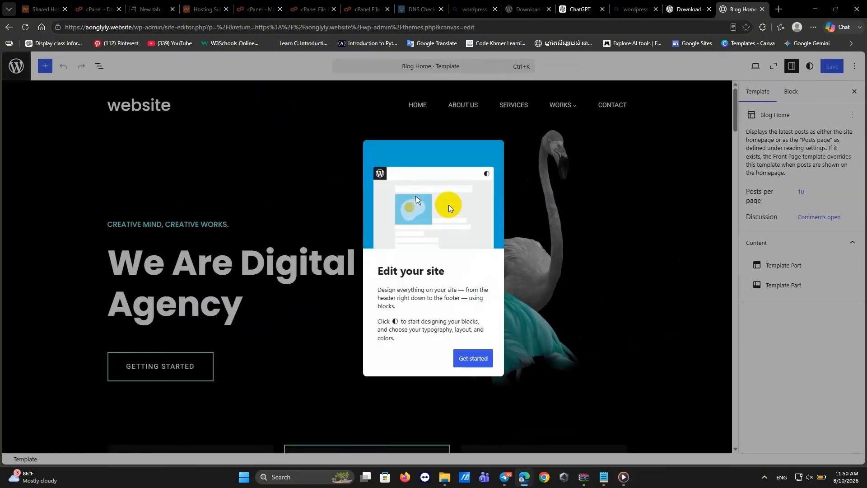
{"action": "left_click", "coordinate": [478, 360]}
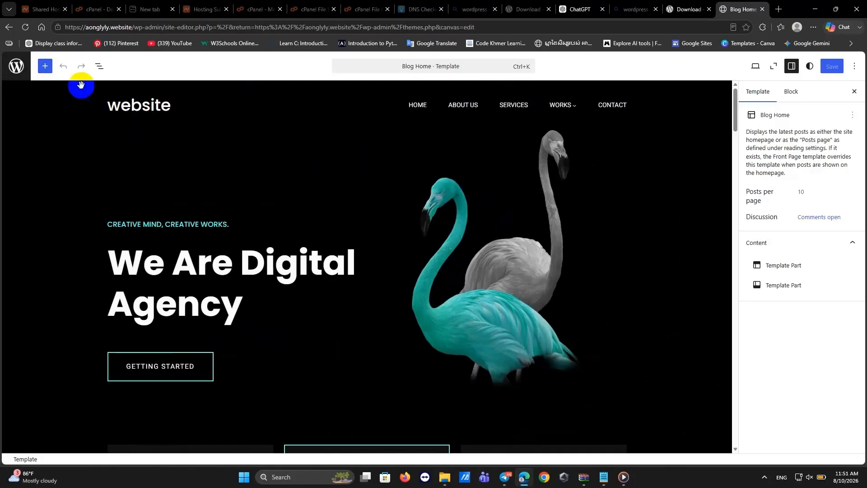
{"action": "left_click", "coordinate": [128, 106]}
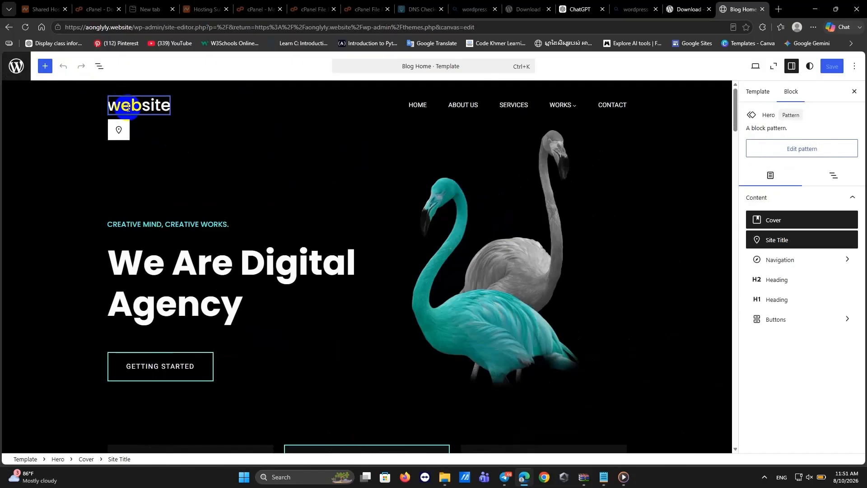
{"action": "left_click", "coordinate": [832, 68]}
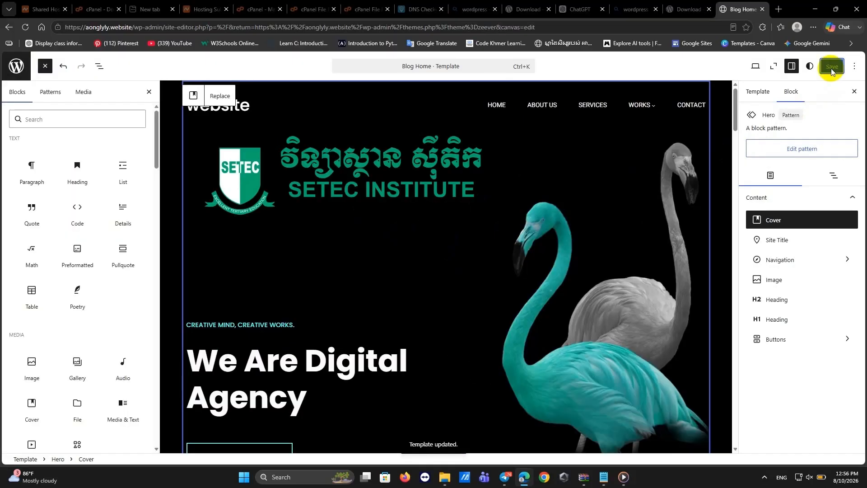